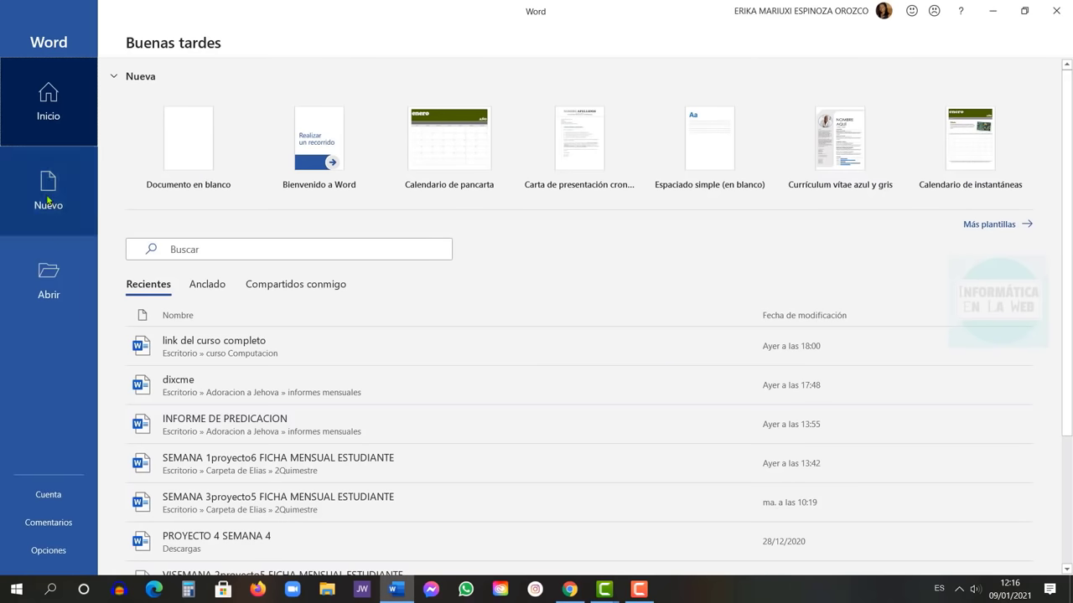
# Create a new blank document from Word's start screen templates
pyautogui.click(48, 281)
pyautogui.click(48, 193)
pyautogui.scroll(-15, 587, 419)
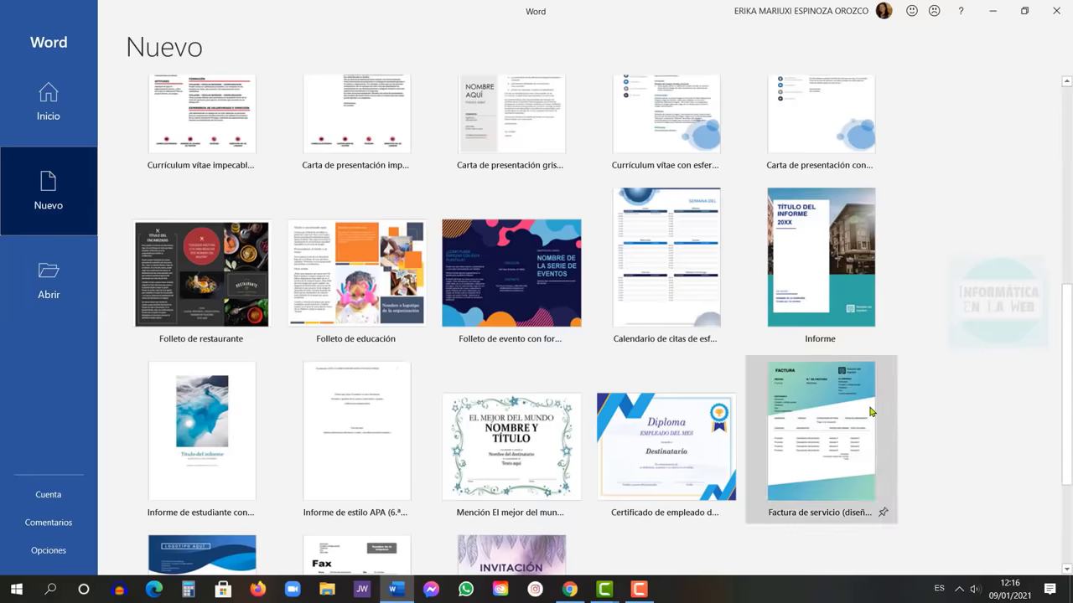
pyautogui.scroll(-5, 871, 411)
pyautogui.scroll(20, 822, 403)
pyautogui.click(225, 172)
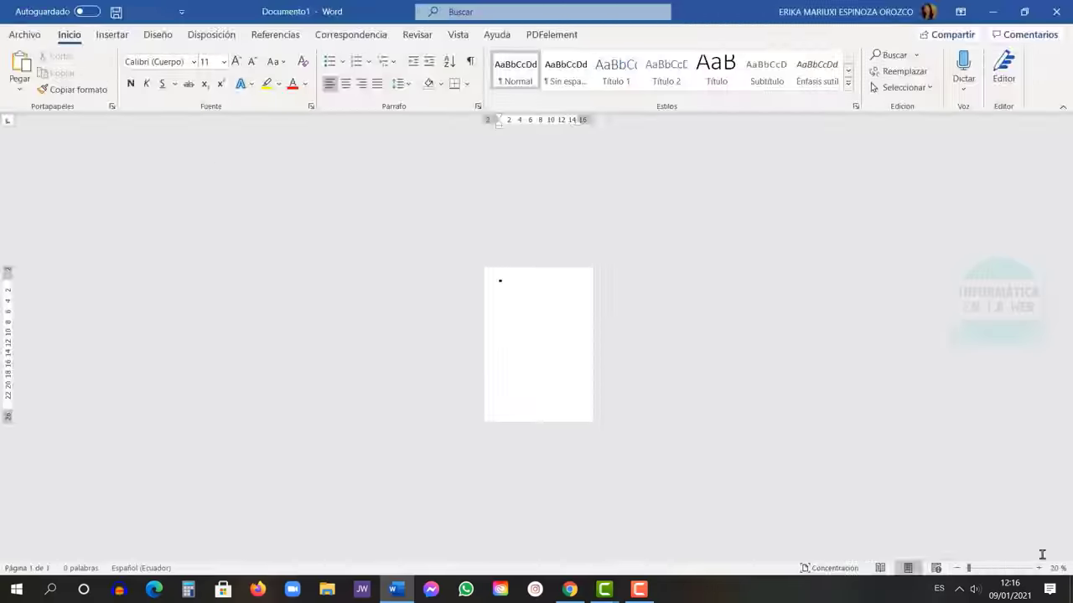
# Zoom the page view to 130%
pyautogui.click(1054, 568)
pyautogui.click(675, 161)
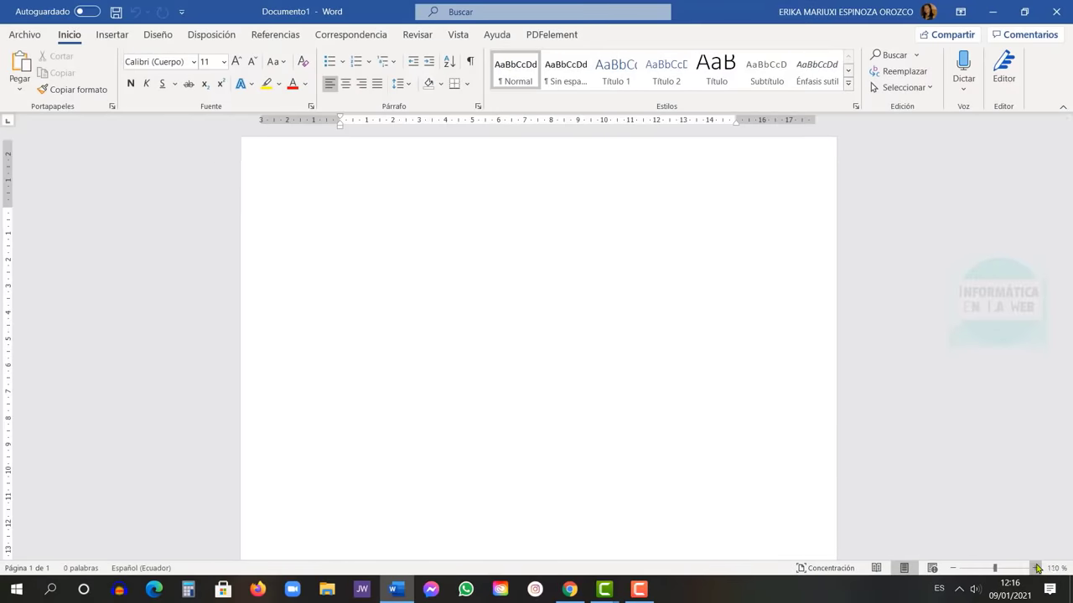
pyautogui.scroll(-3, 166, 42)
pyautogui.scroll(2, 167, 42)
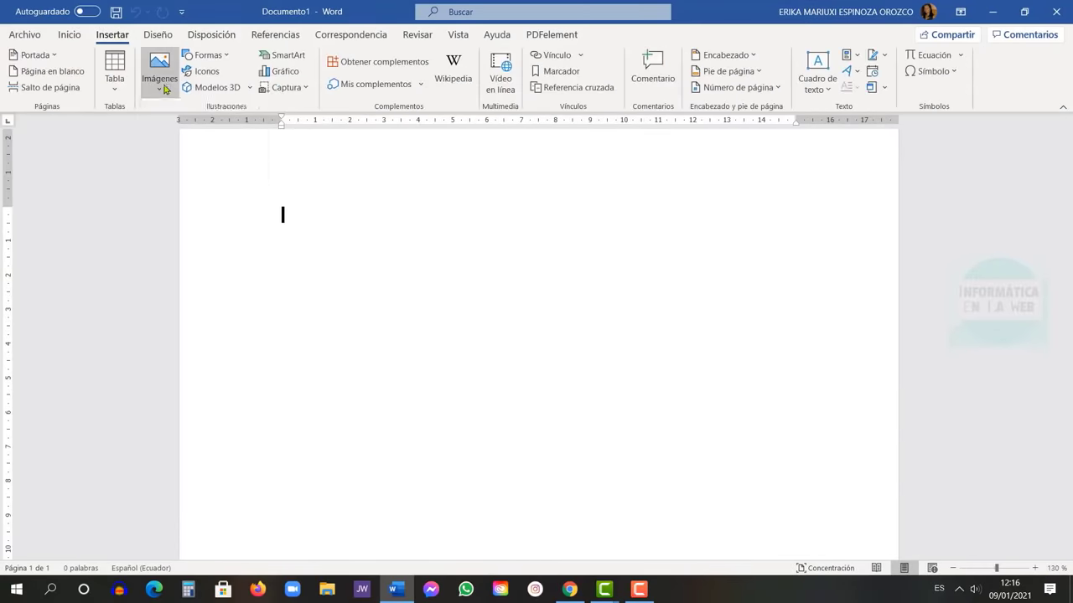
# Browse the stock images library from Insertar > Imágenes, then close it
pyautogui.click(159, 75)
pyautogui.click(192, 151)
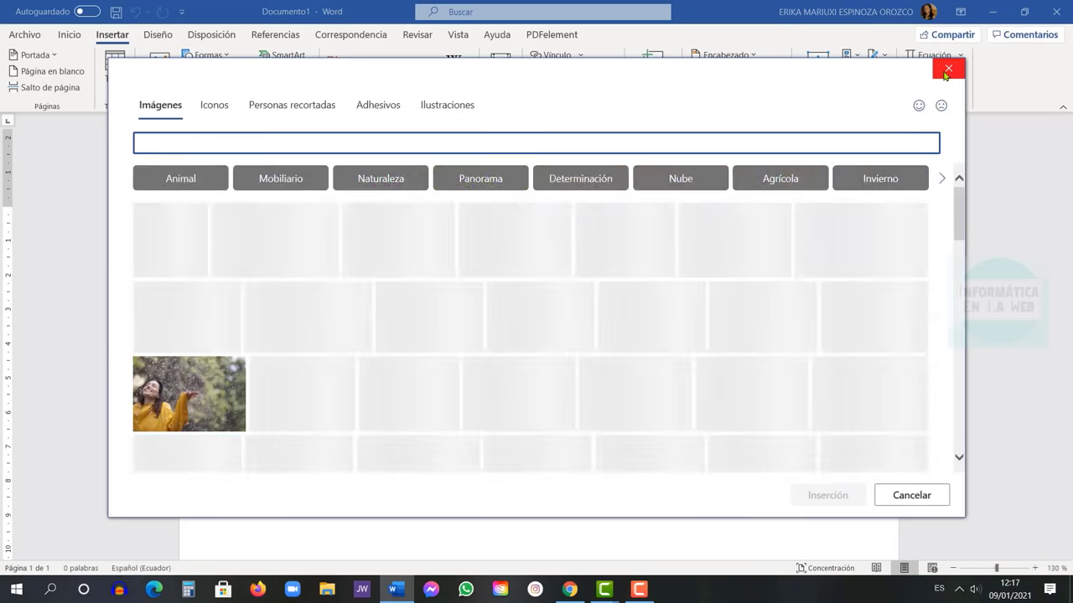
pyautogui.click(946, 101)
# Draw a ring shape on the page from the Formas gallery
pyautogui.click(159, 71)
pyautogui.click(205, 55)
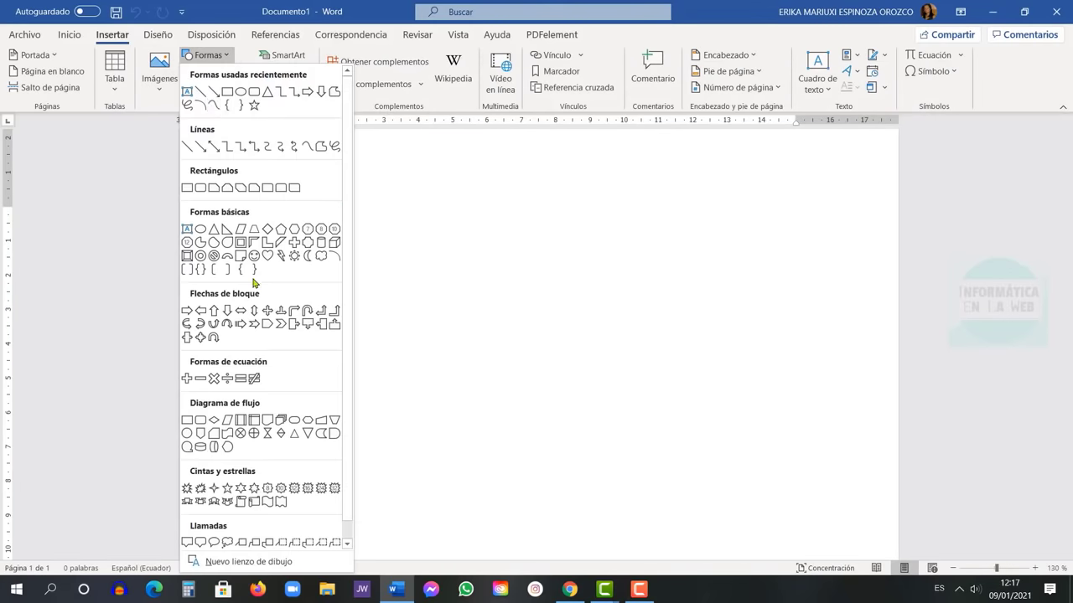
pyautogui.click(202, 256)
pyautogui.moveTo(403, 237); pyautogui.dragTo(488, 319)
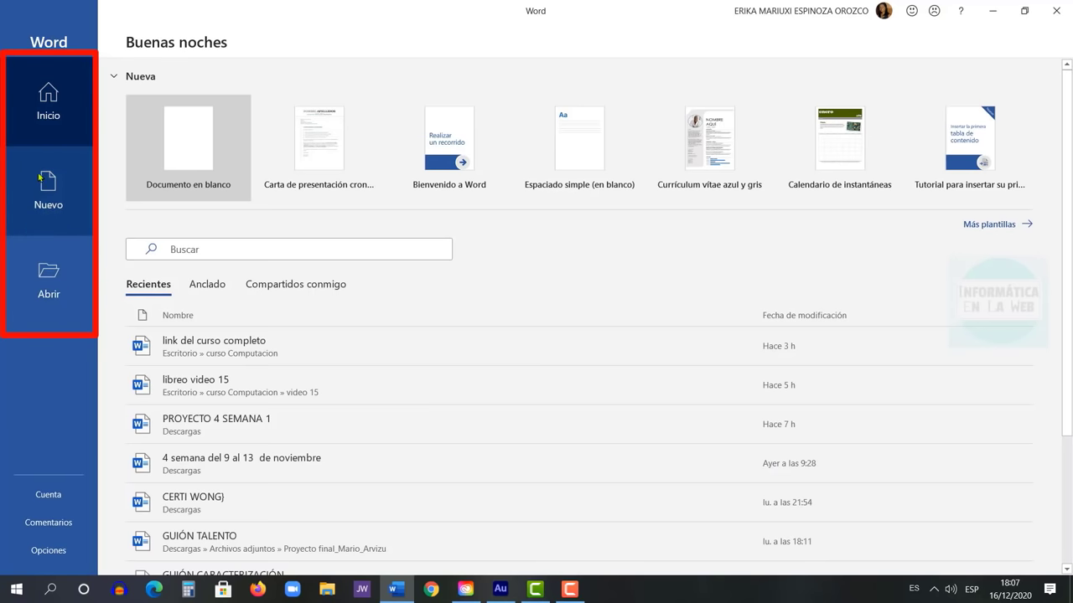
pyautogui.click(52, 208)
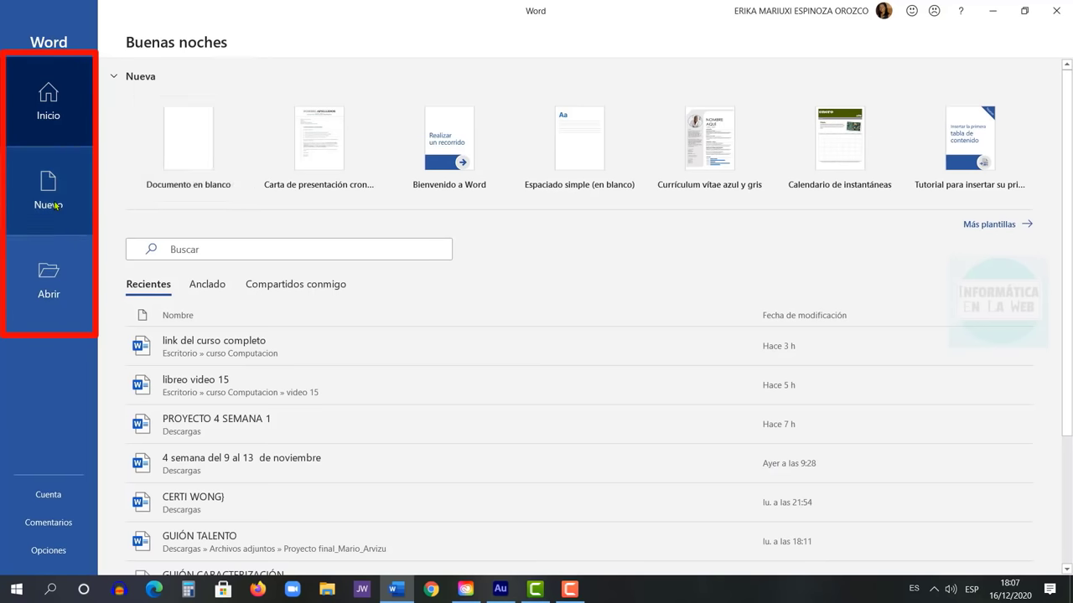
pyautogui.click(54, 292)
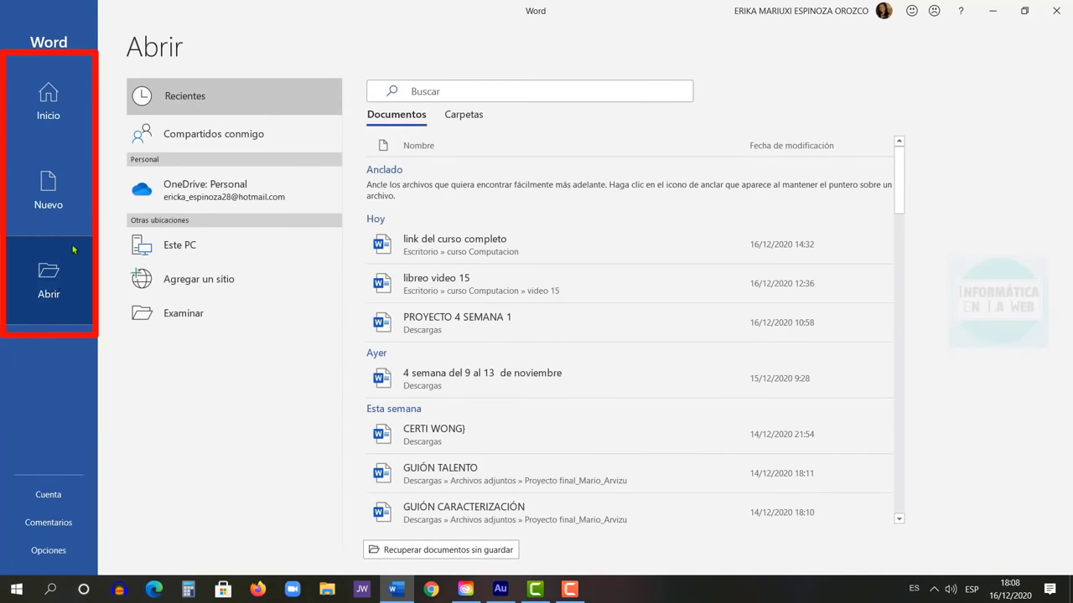
pyautogui.click(71, 109)
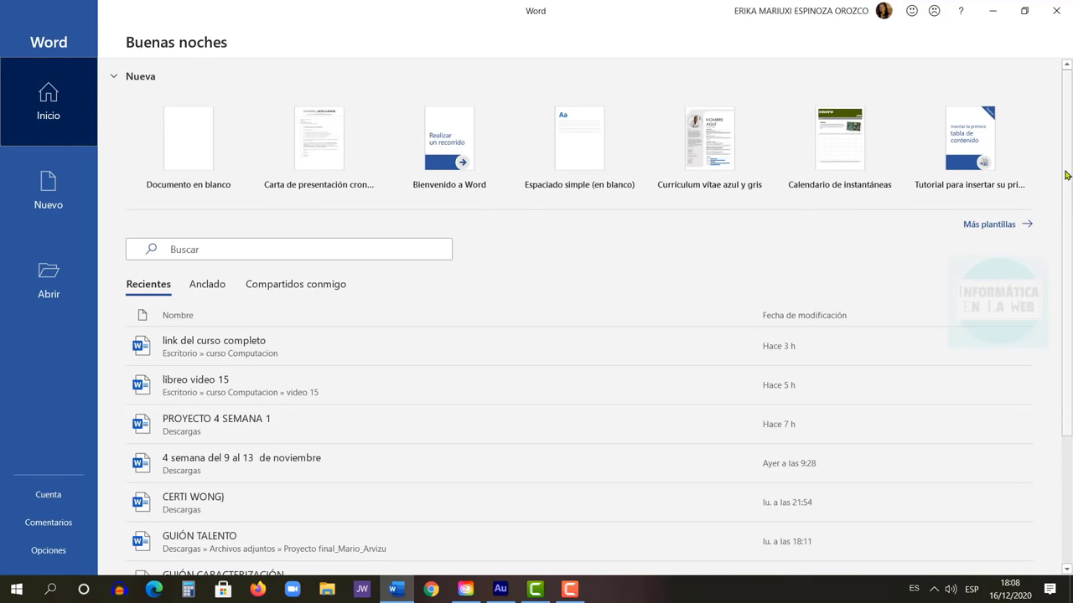
pyautogui.click(990, 224)
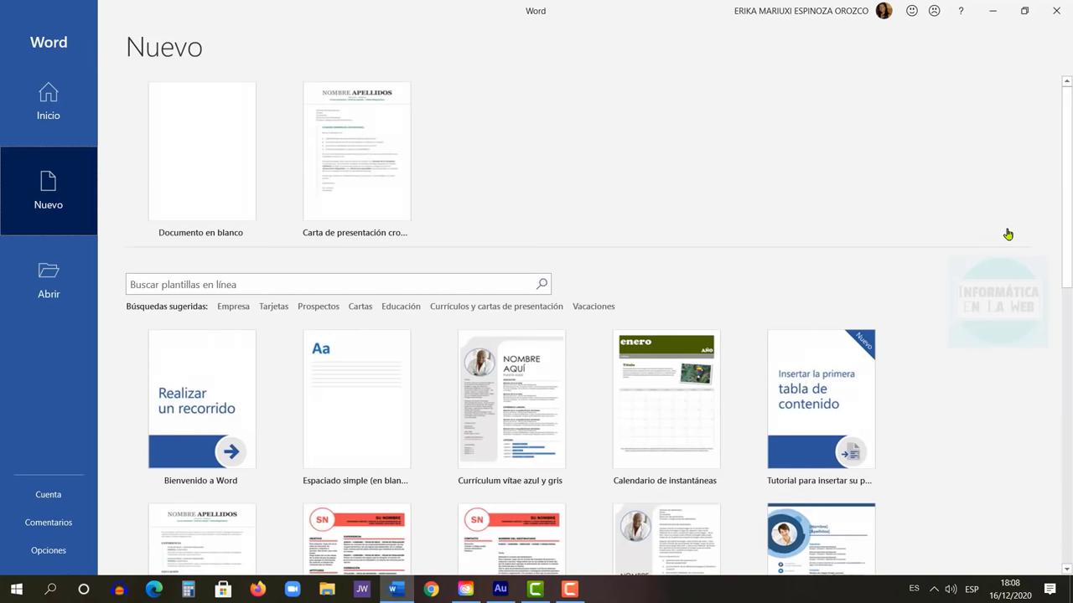
pyautogui.moveTo(1068, 224)
pyautogui.mouseDown()
pyautogui.moveTo(1067, 494)
pyautogui.moveTo(1067, 226)
pyautogui.mouseUp()
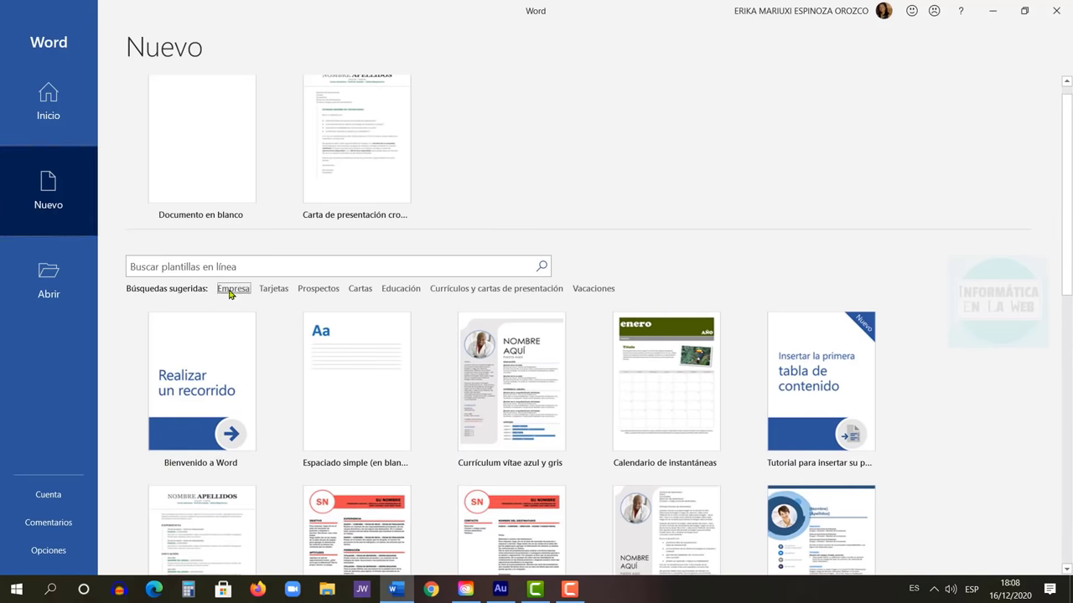
pyautogui.click(232, 289)
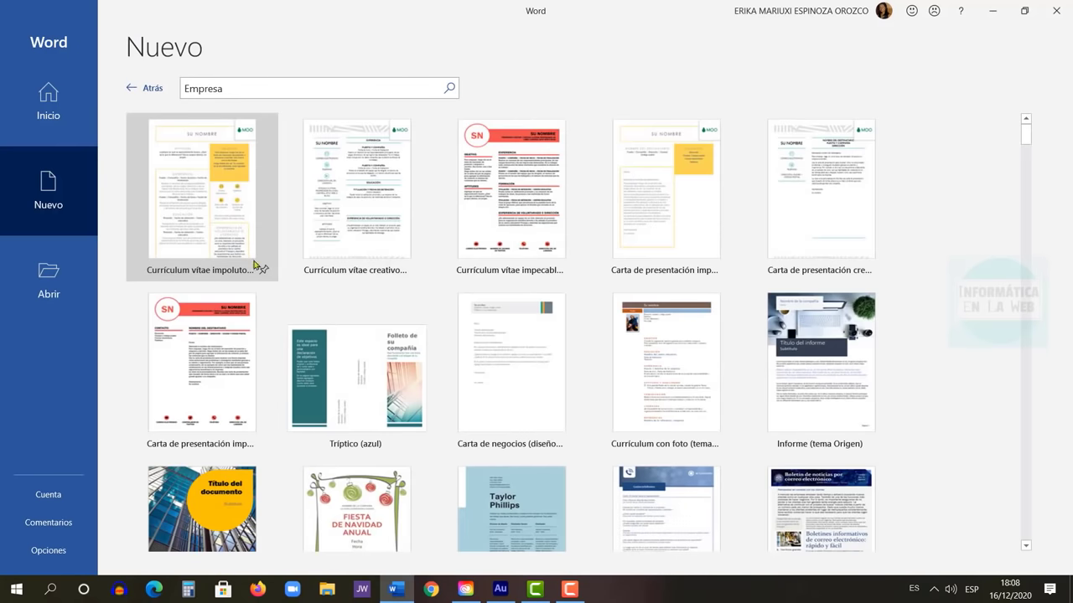
pyautogui.scroll(-5, 630, 338)
pyautogui.scroll(5, 630, 338)
pyautogui.click(132, 91)
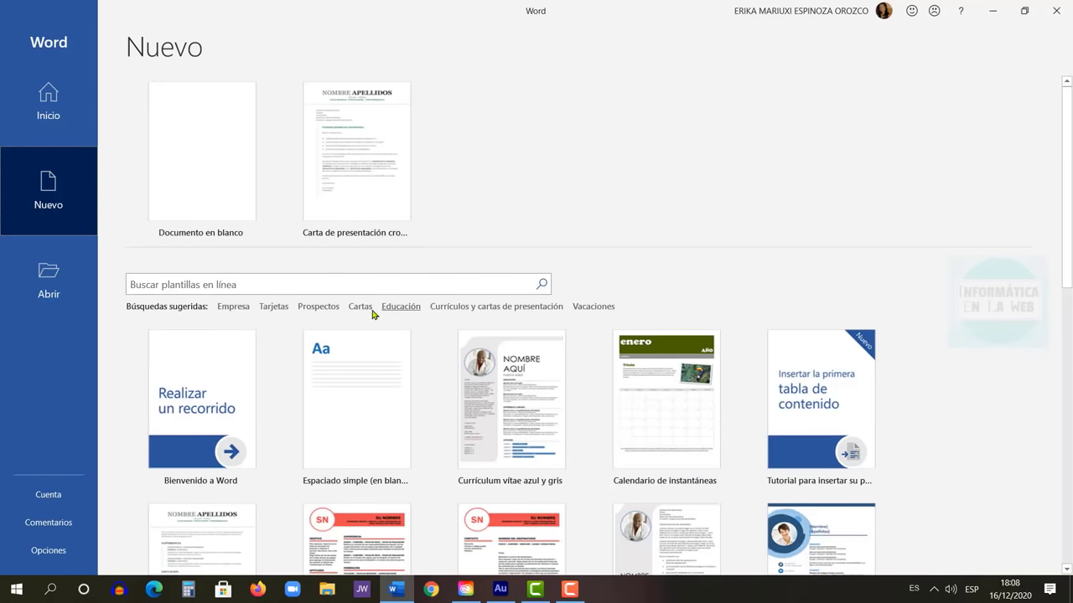
pyautogui.click(469, 306)
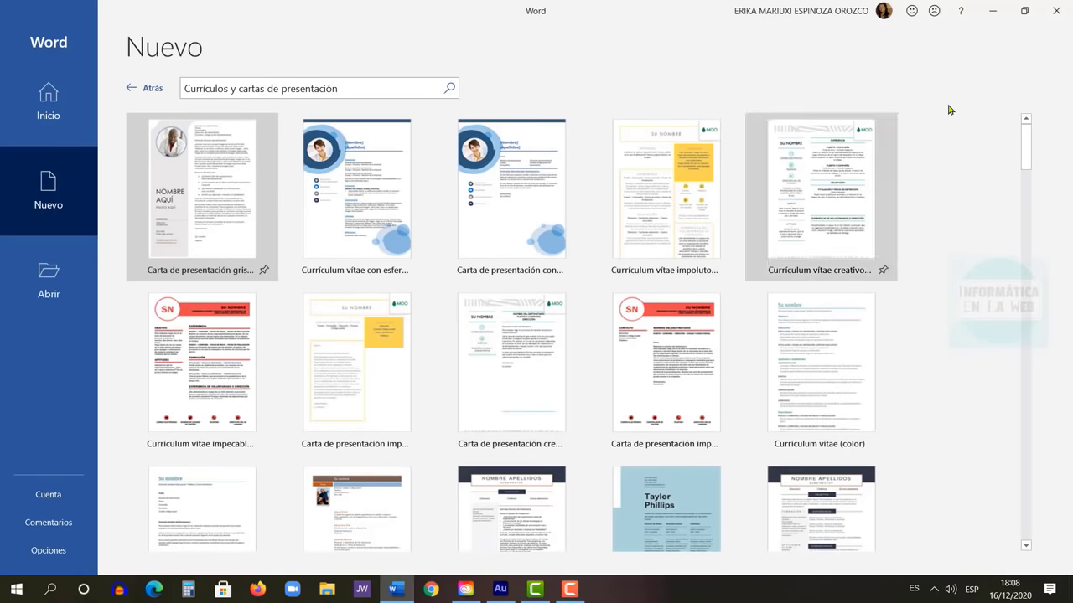
pyautogui.moveTo(1028, 164)
pyautogui.mouseDown()
pyautogui.moveTo(1048, 316)
pyautogui.moveTo(1033, 321)
pyautogui.moveTo(994, 137)
pyautogui.mouseUp()
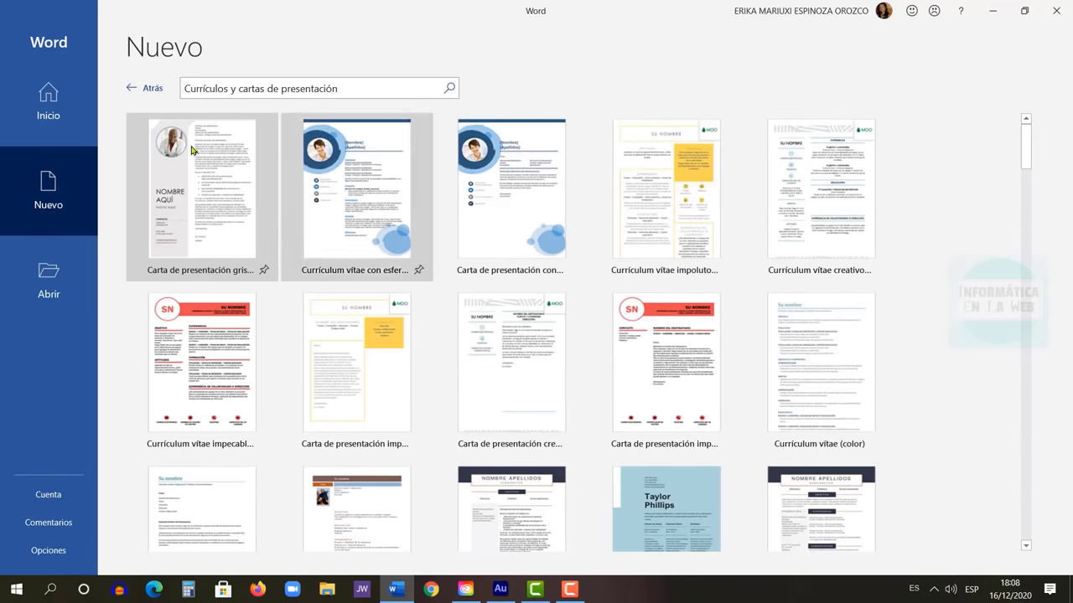
pyautogui.click(39, 128)
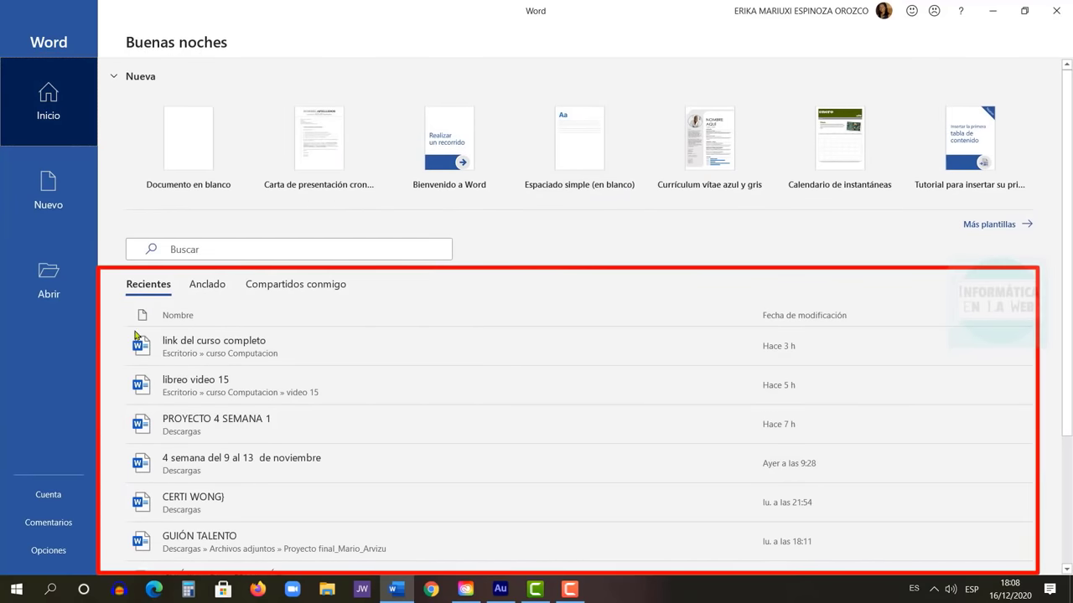
pyautogui.scroll(-3, 257, 419)
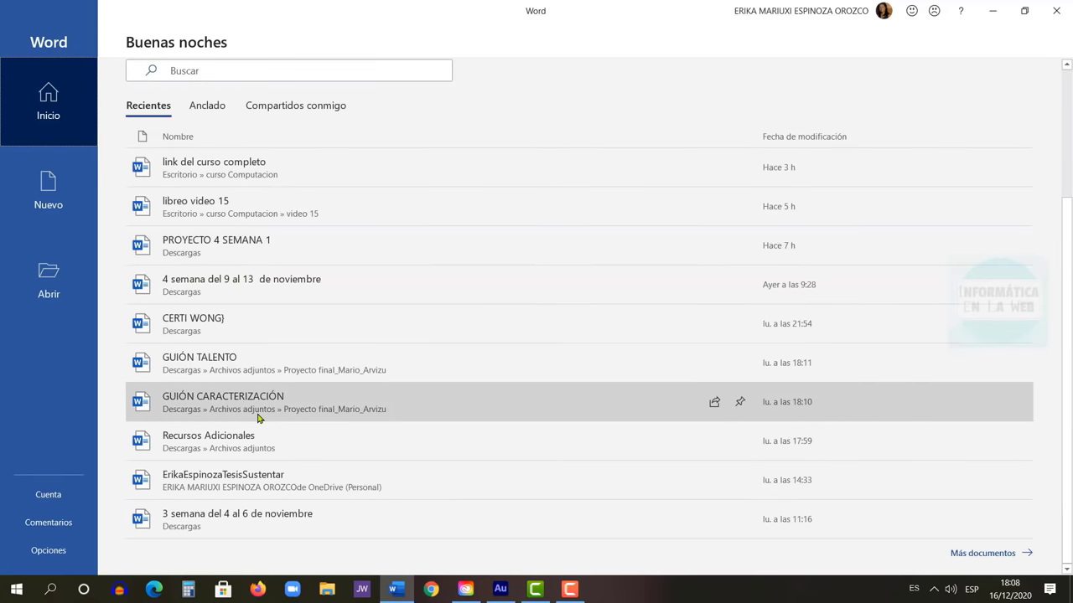
pyautogui.scroll(3, 321, 425)
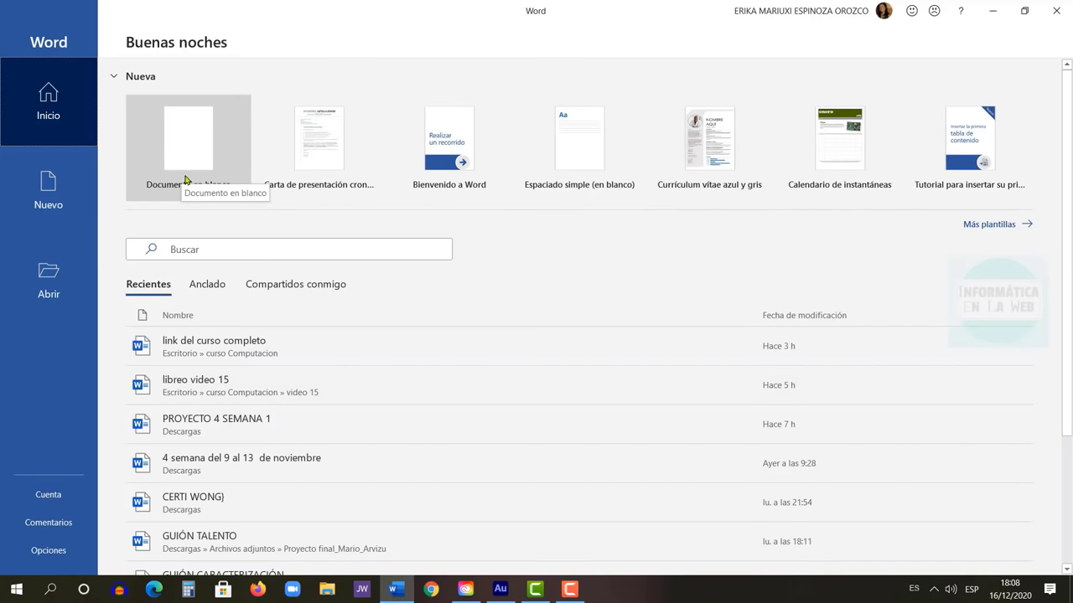
# Create Documento1, shrink the zoom to 70%, then return it to 100%
pyautogui.click(190, 161)
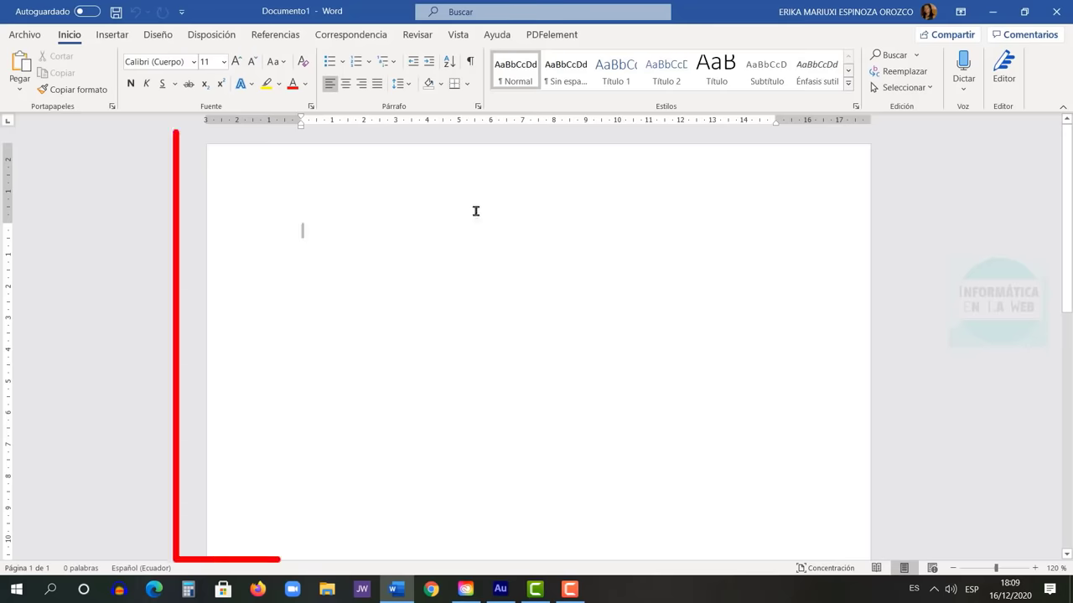
pyautogui.click(951, 569)
pyautogui.click(950, 569)
pyautogui.click(951, 569)
pyautogui.click(952, 570)
pyautogui.click(953, 570)
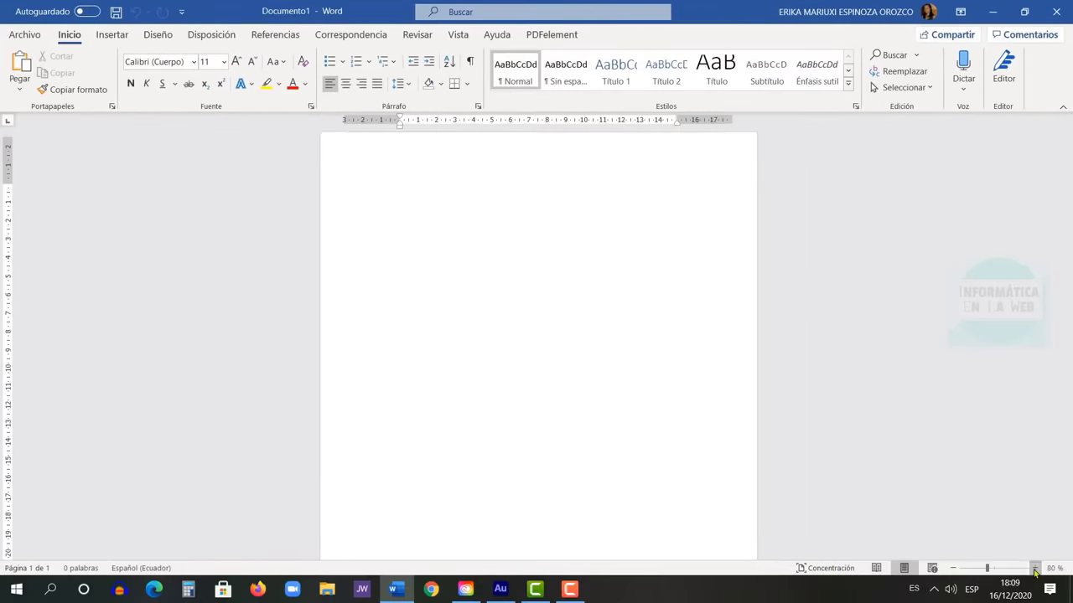
pyautogui.click(1035, 568)
pyautogui.click(1035, 568)
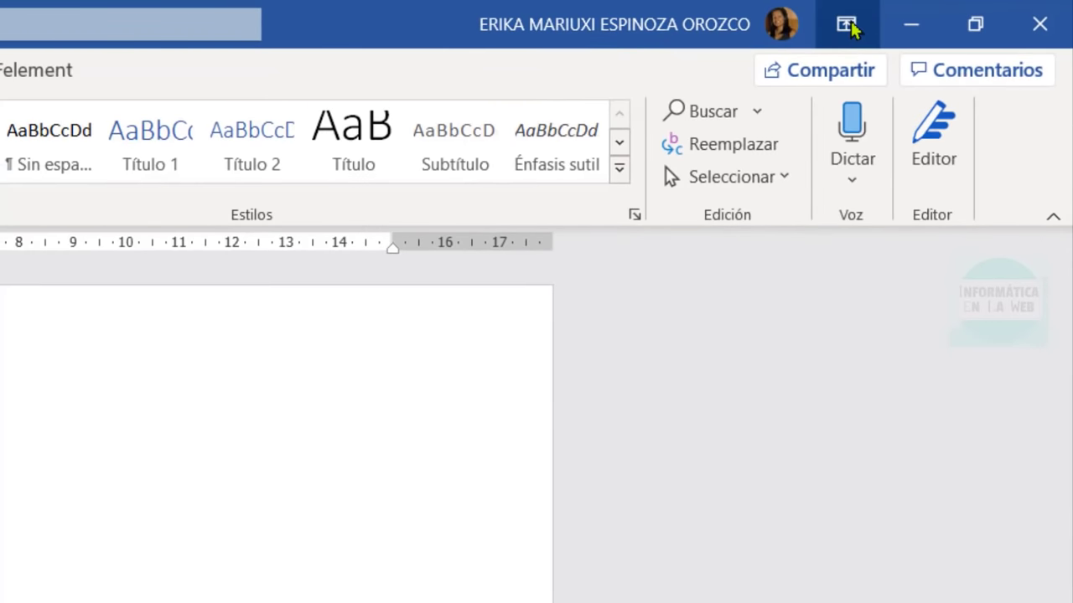
pyautogui.click(848, 25)
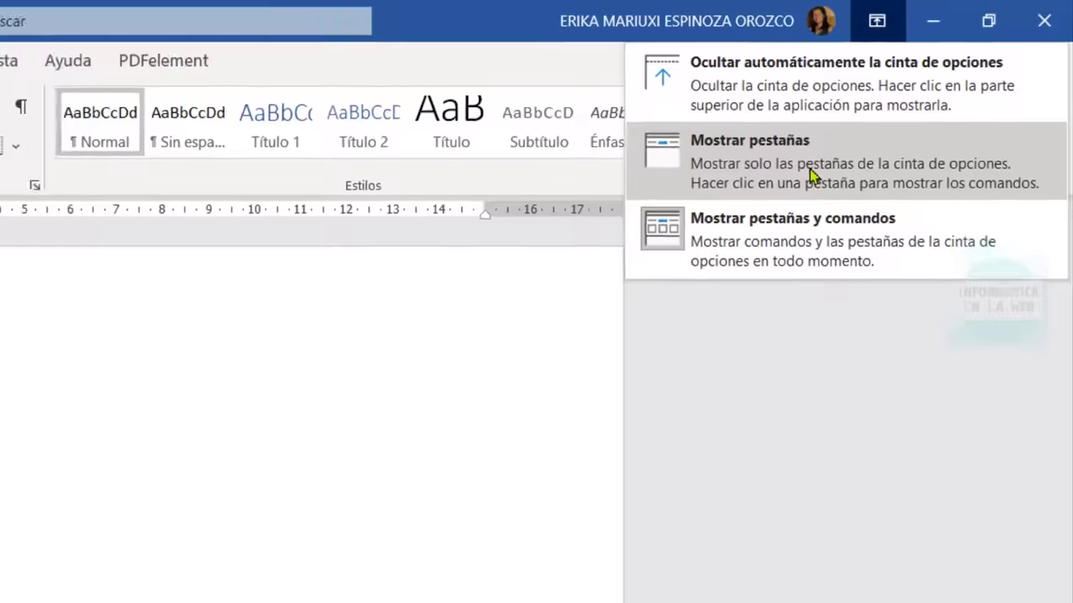
pyautogui.click(811, 176)
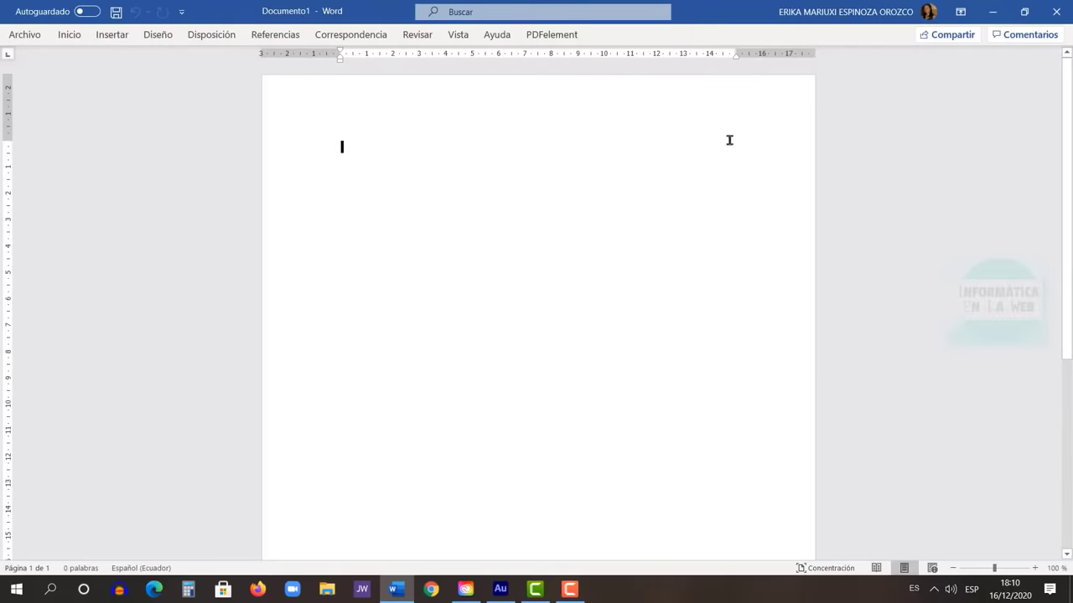
pyautogui.click(960, 12)
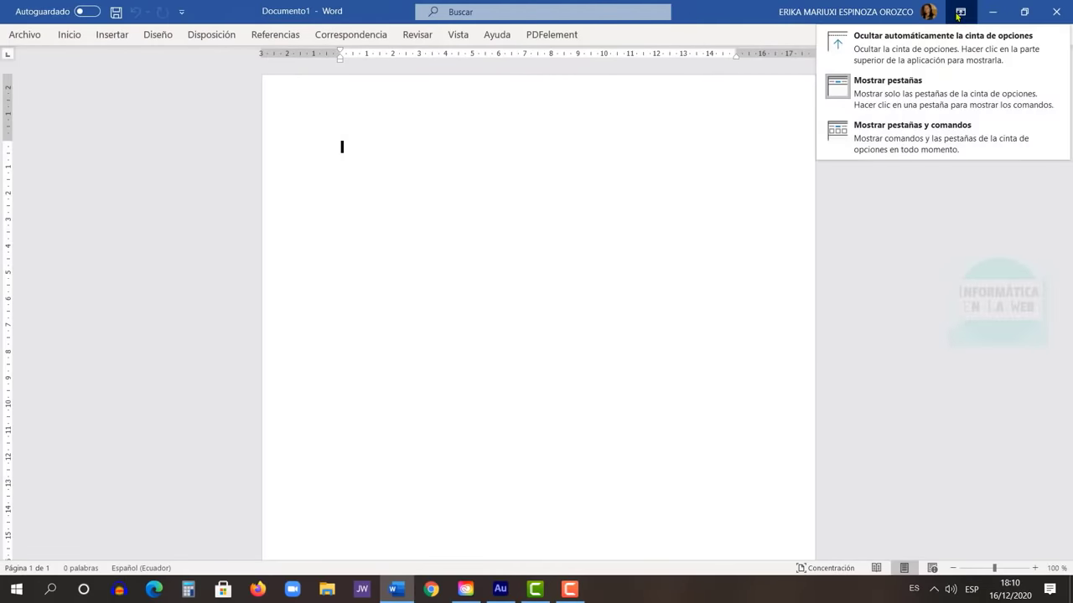
pyautogui.click(911, 136)
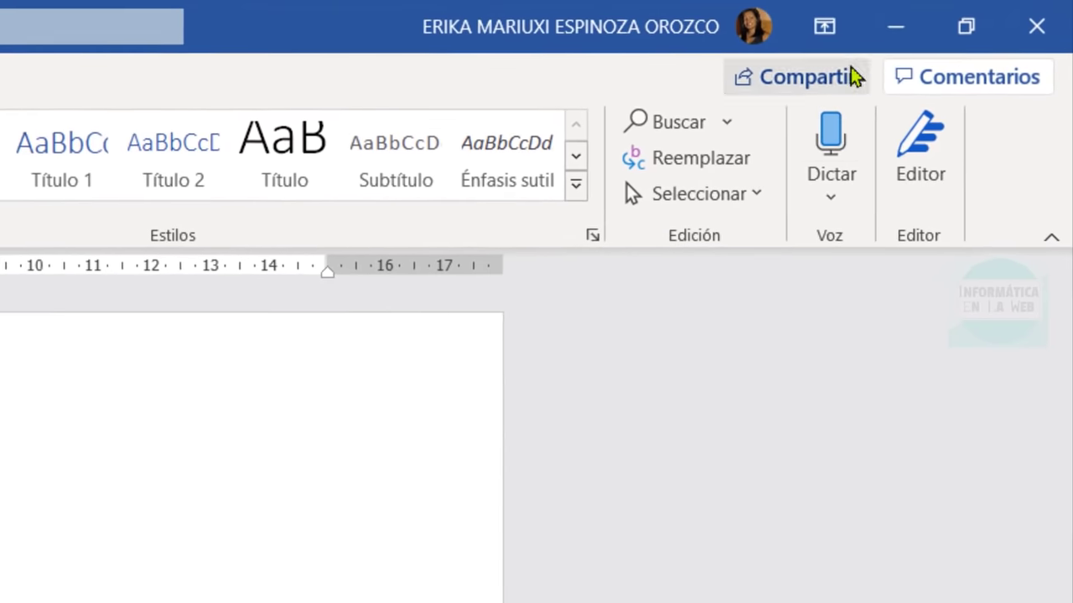
pyautogui.click(840, 30)
pyautogui.click(735, 122)
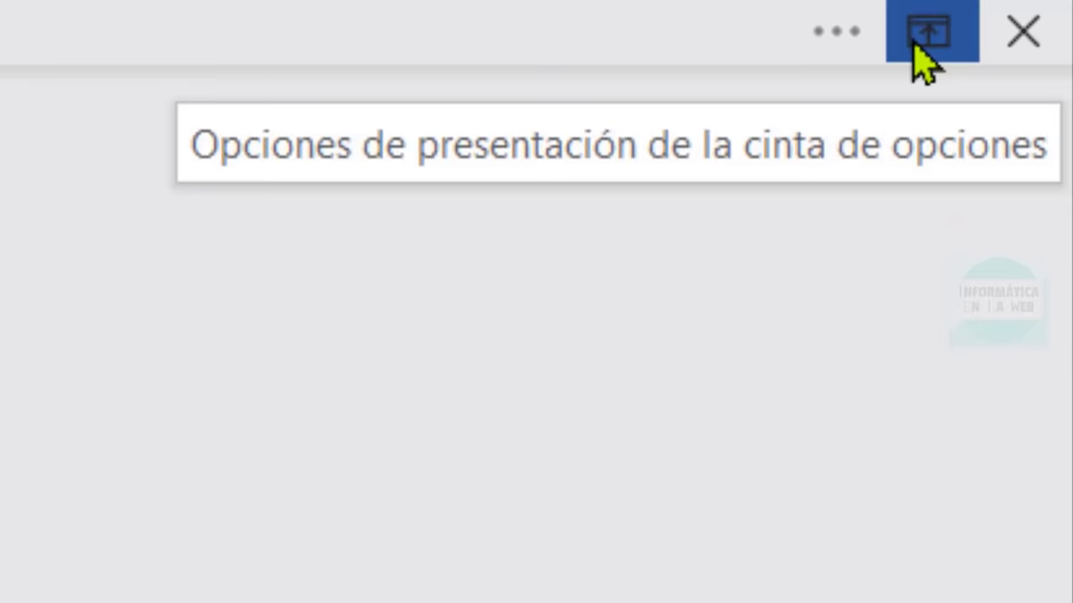
pyautogui.click(1040, 9)
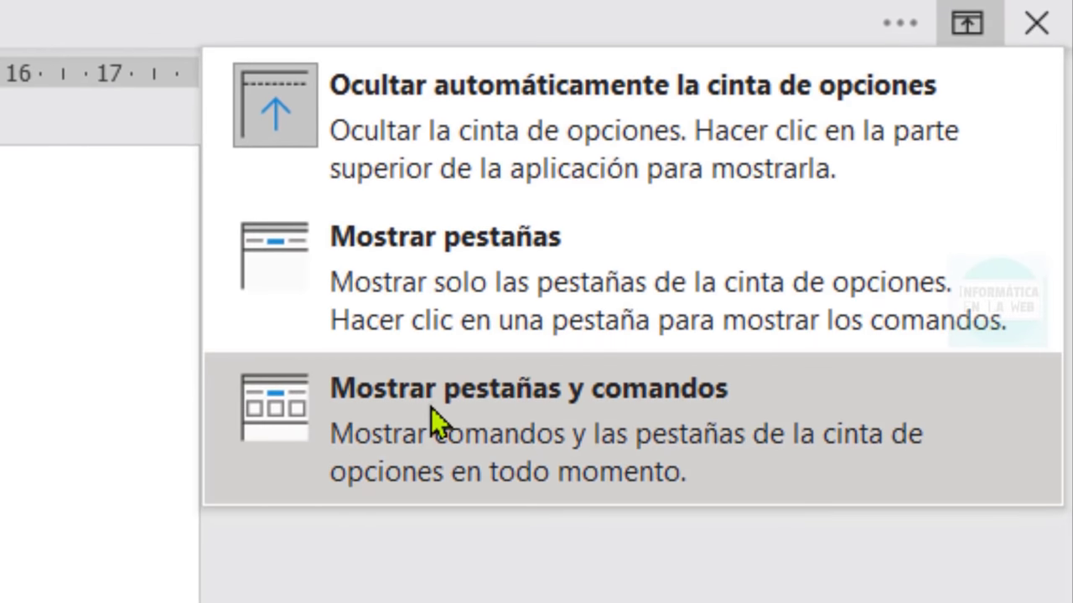
pyautogui.click(431, 417)
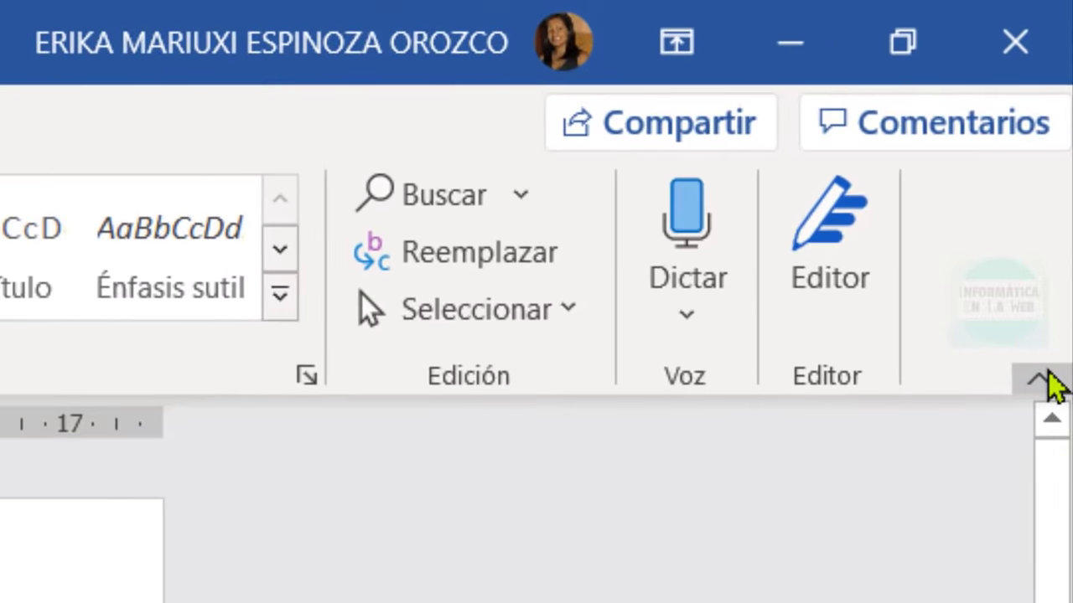
pyautogui.click(1046, 375)
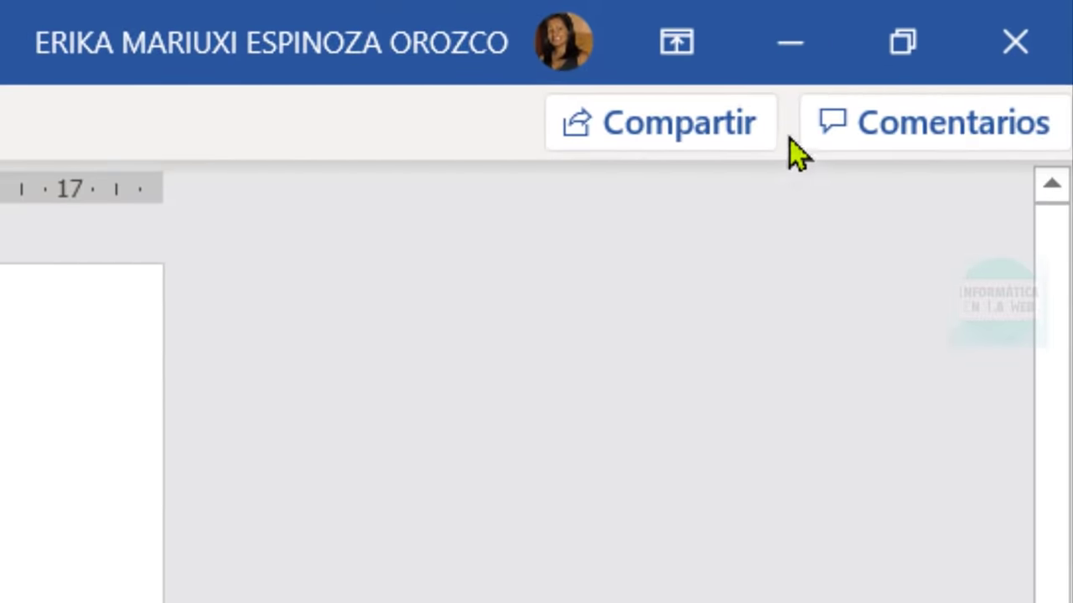
pyautogui.click(673, 63)
pyautogui.click(592, 478)
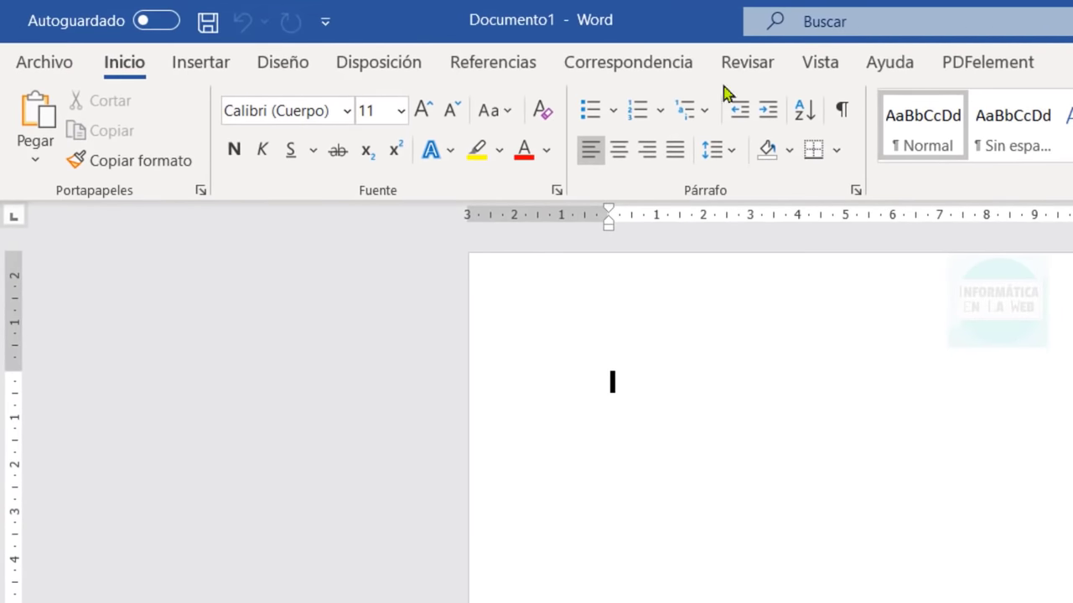
# Visit the Archivo start page, return to the document, and show the Diseño options
pyautogui.click(43, 67)
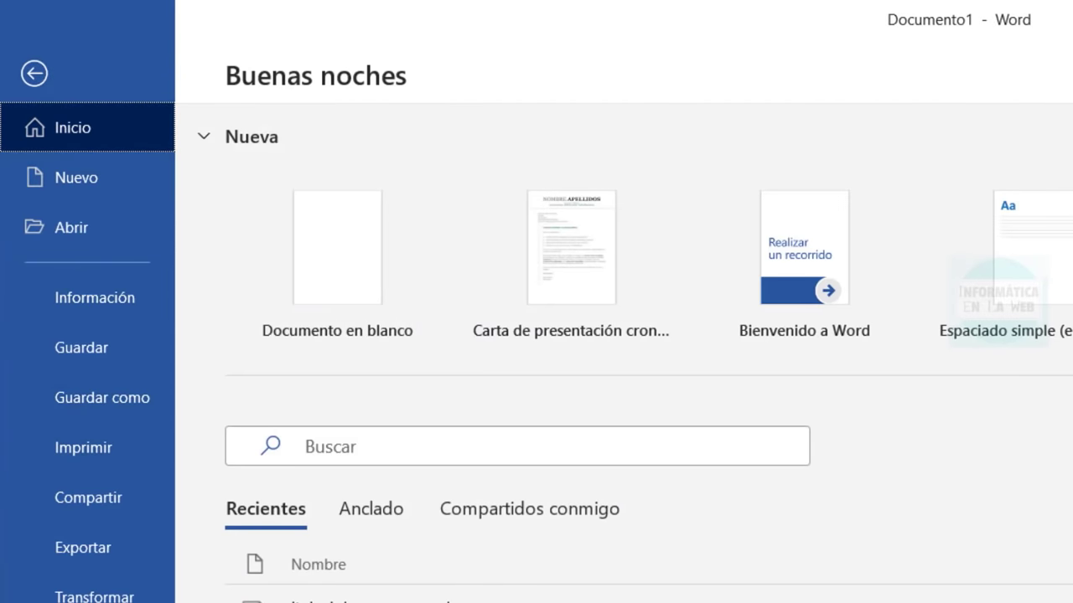
pyautogui.click(23, 70)
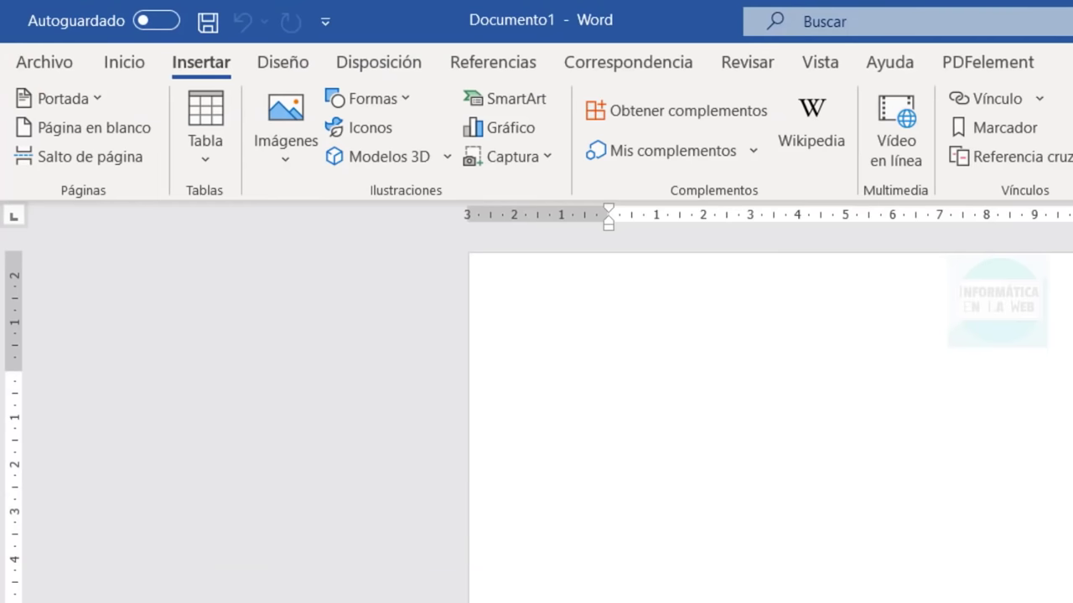
pyautogui.click(276, 65)
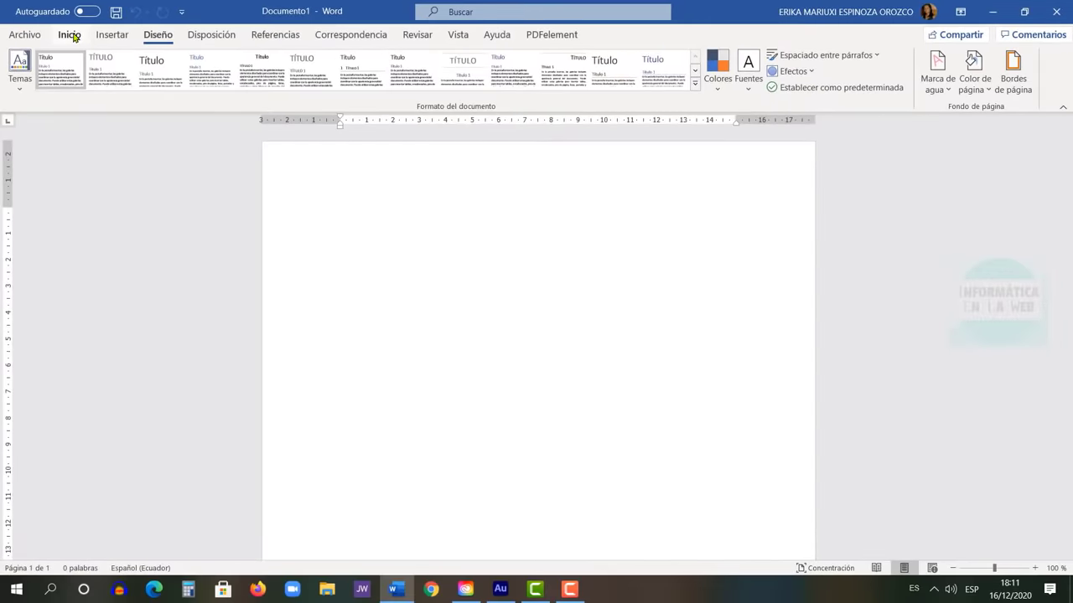
# Switch to the Inicio tab's text formatting options
pyautogui.click(70, 35)
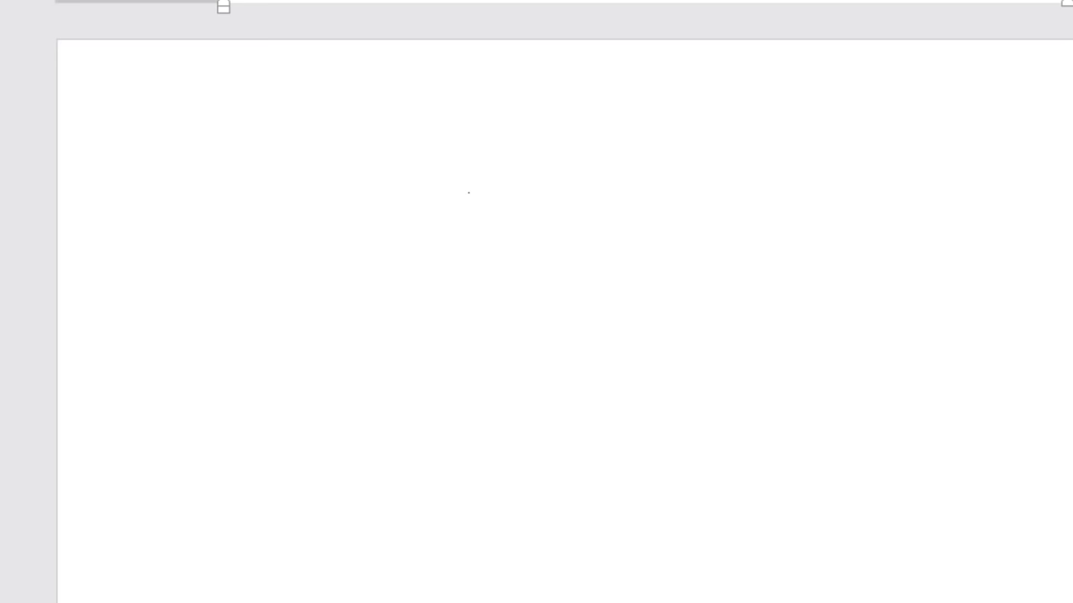
# Type 'Hola mis queridos amigos les dejo muchos saludos por este medio, quiero que me acompañen a lo largo de todo este video', correcting typos
pyautogui.write('hola ')
pyautogui.write('mis qaue')
pyautogui.press('BackSpace')
pyautogui.press('BackSpace')
pyautogui.press('BackSpace')
pyautogui.write('uerd')
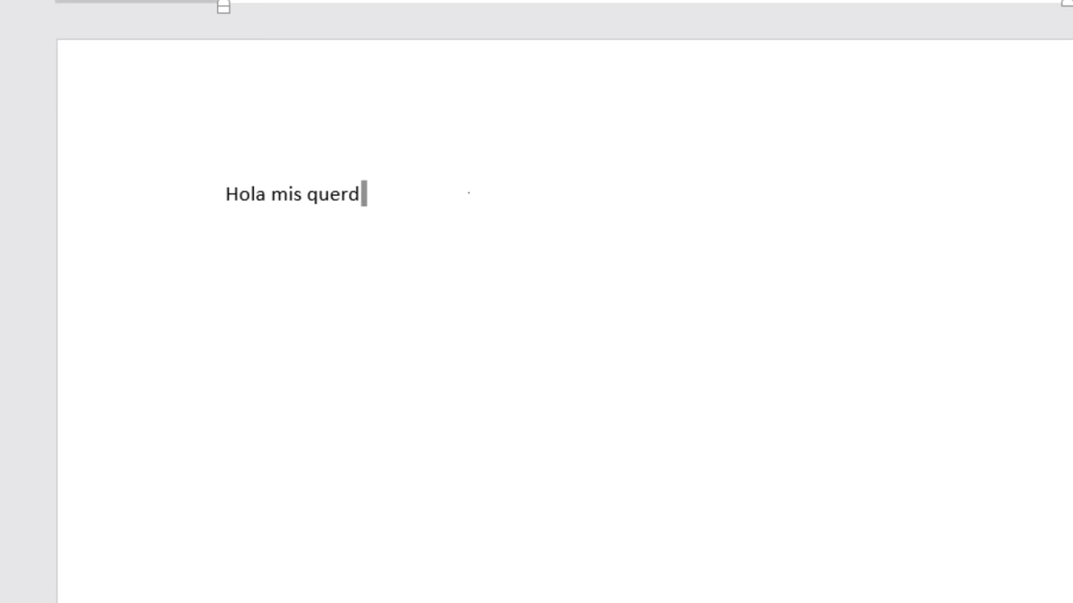
pyautogui.press('BackSpace')
pyautogui.write('idos amigos ')
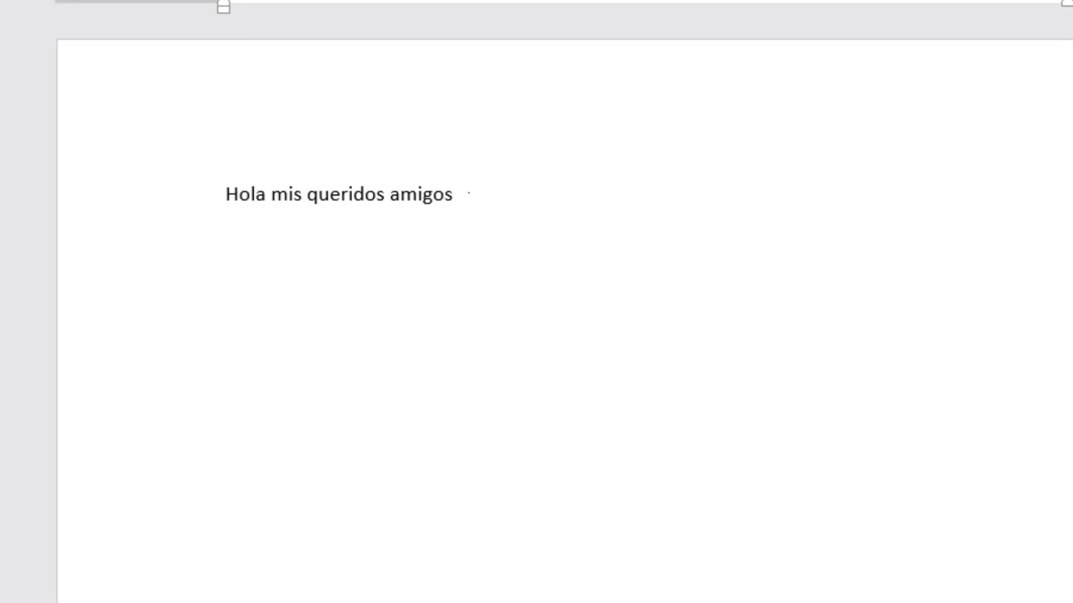
pyautogui.write('les dejo muchos sa')
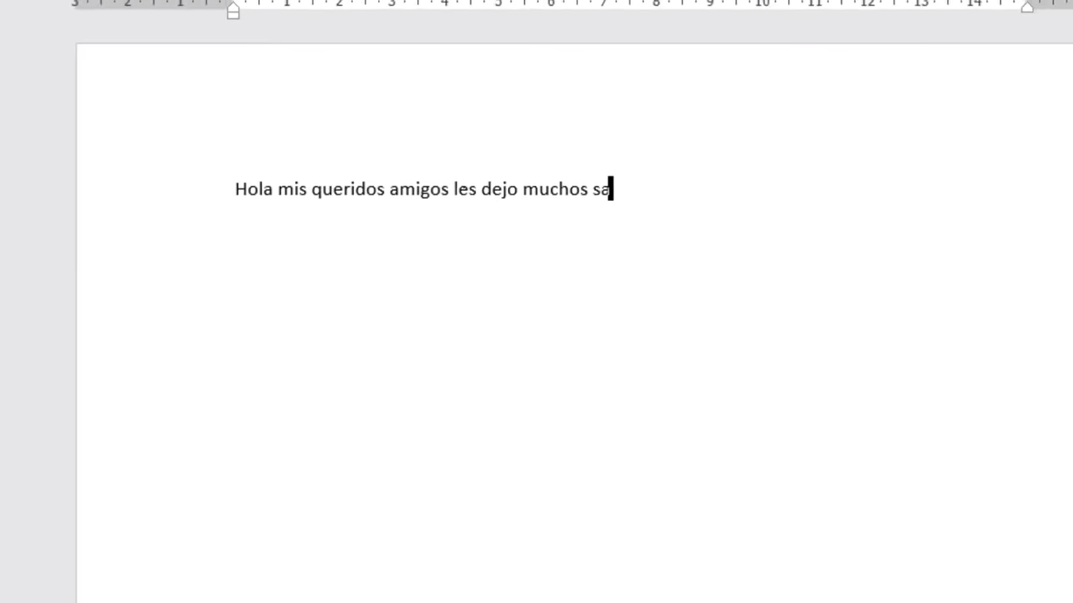
pyautogui.write('ludos por este medio de')
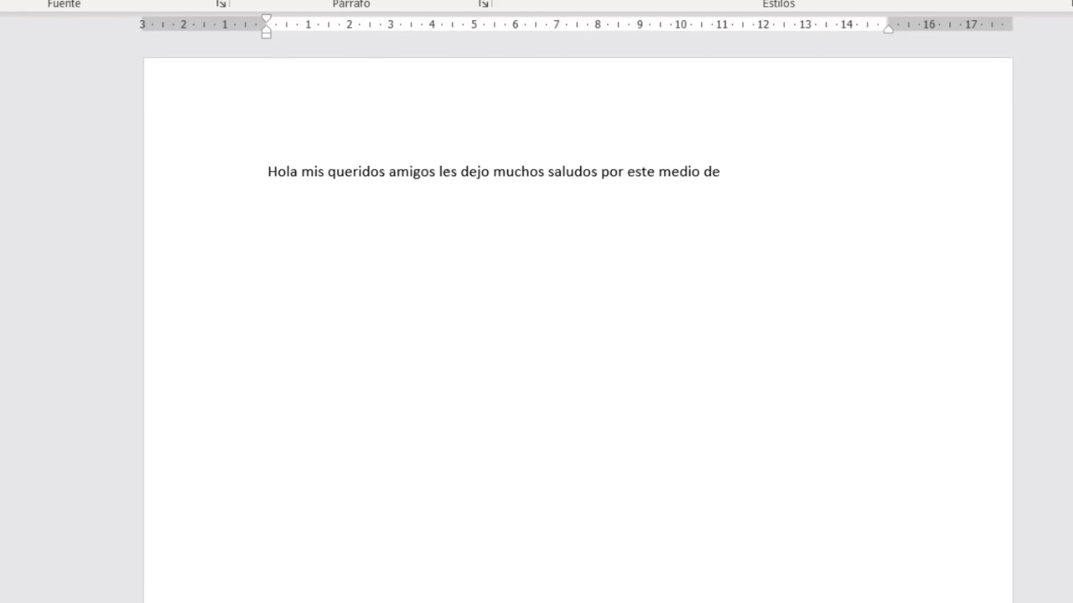
pyautogui.press('BackSpace')
pyautogui.press('BackSpace')
pyautogui.press('BackSpace')
pyautogui.write(', quiero que me a')
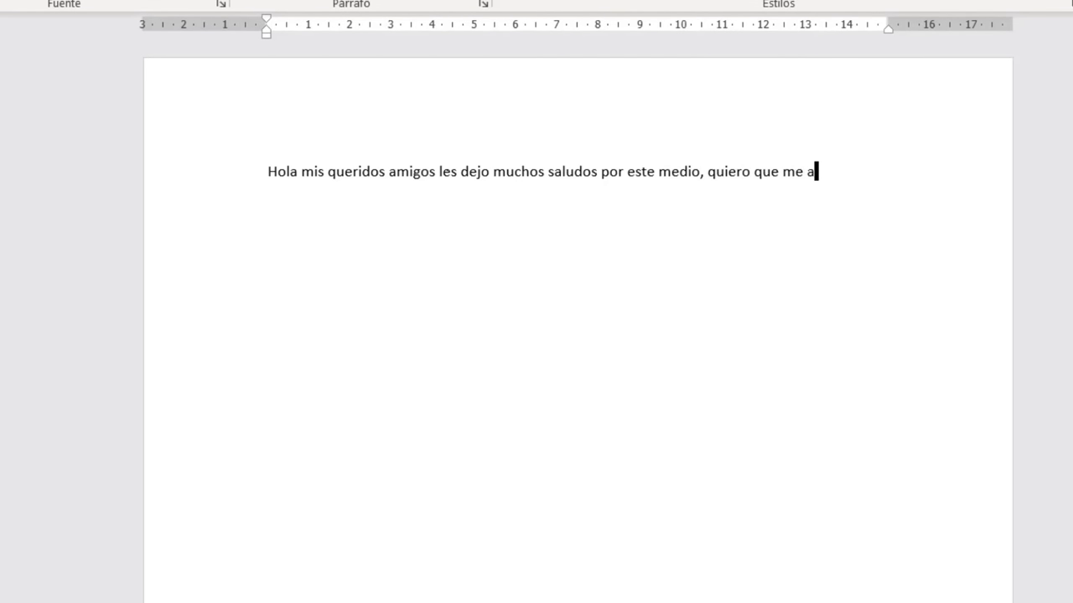
pyautogui.write('compañen a lo lar')
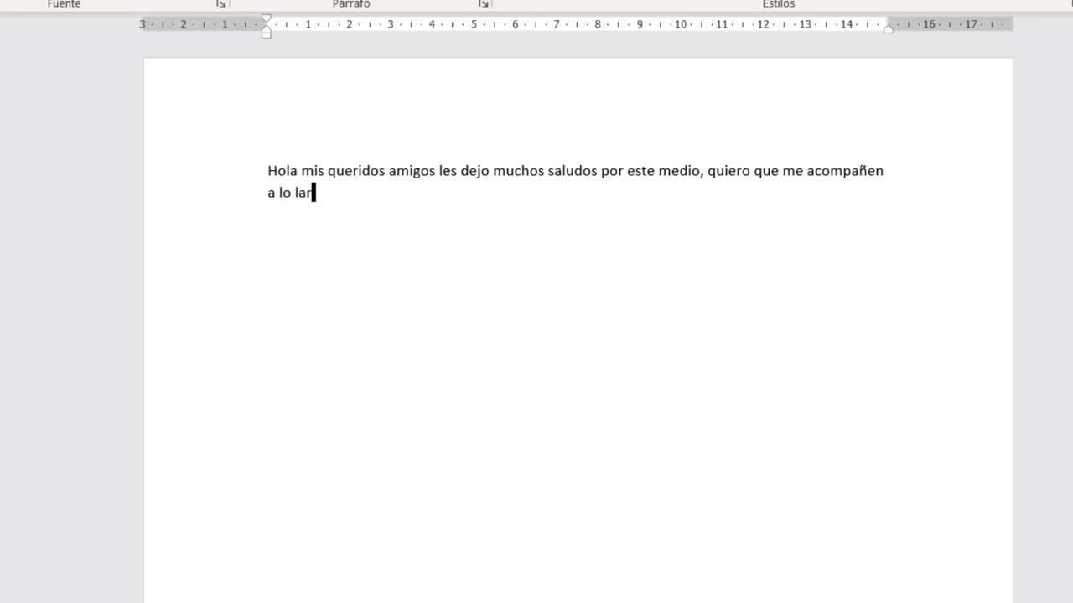
pyautogui.write('go de todo este video.')
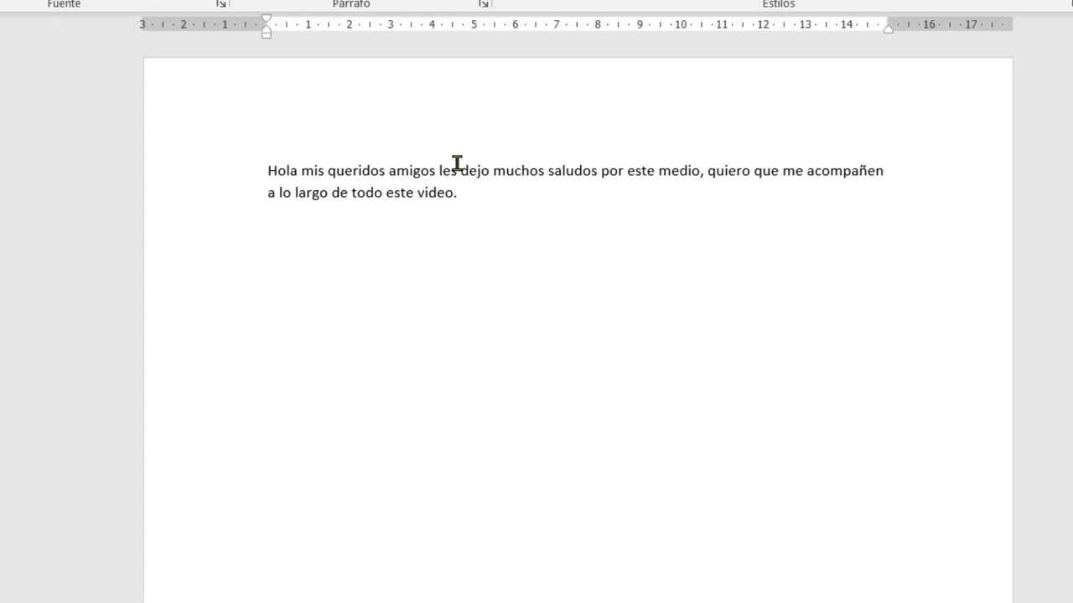
# Replace 'quiero' after 'medio,' with 'me gustaría'
pyautogui.click(265, 169)
pyautogui.click(705, 169)
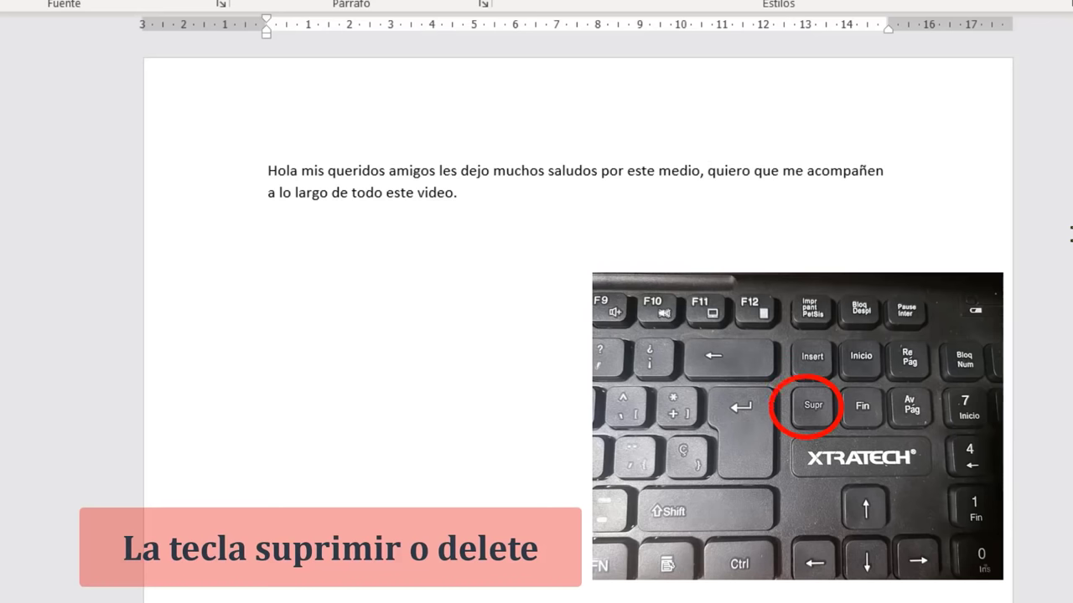
pyautogui.press('Delete')
pyautogui.press('Delete')
pyautogui.press('Delete')
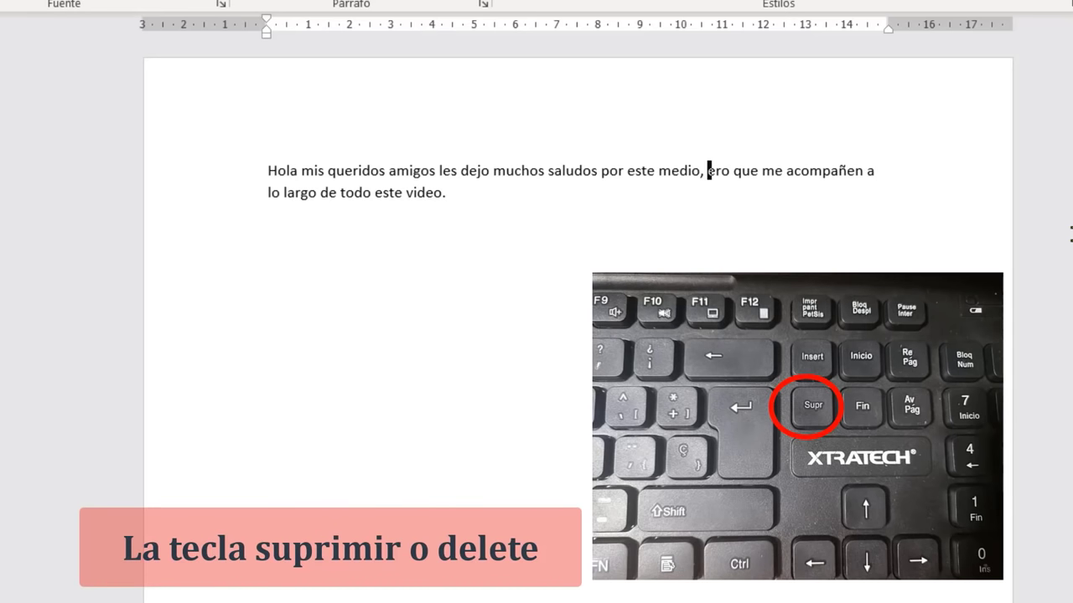
pyautogui.press('Delete')
pyautogui.press('Delete')
pyautogui.press('Delete')
pyautogui.press('Delete')
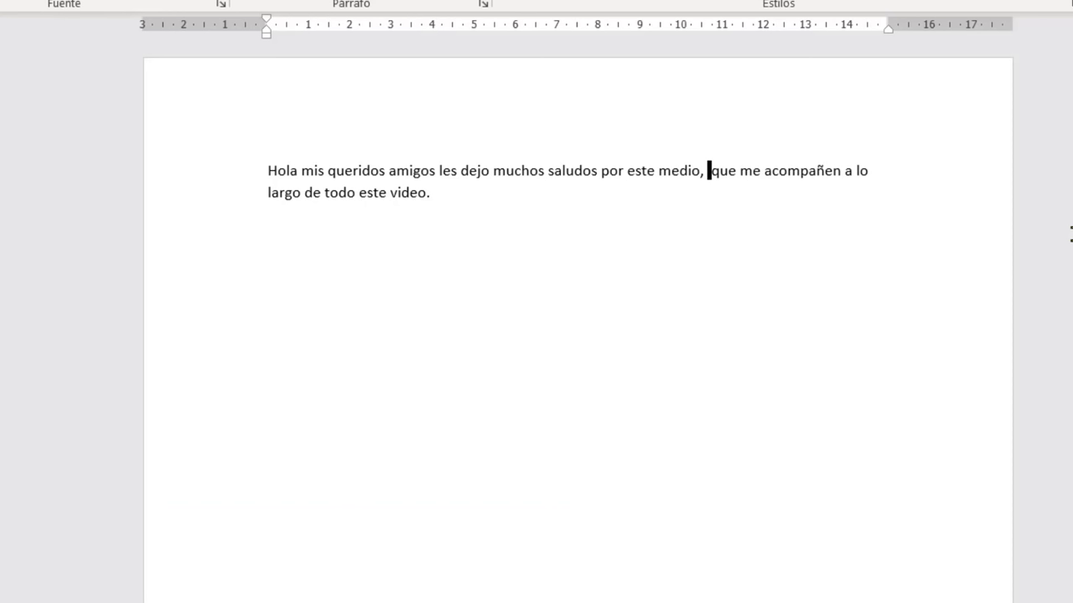
pyautogui.write('me')
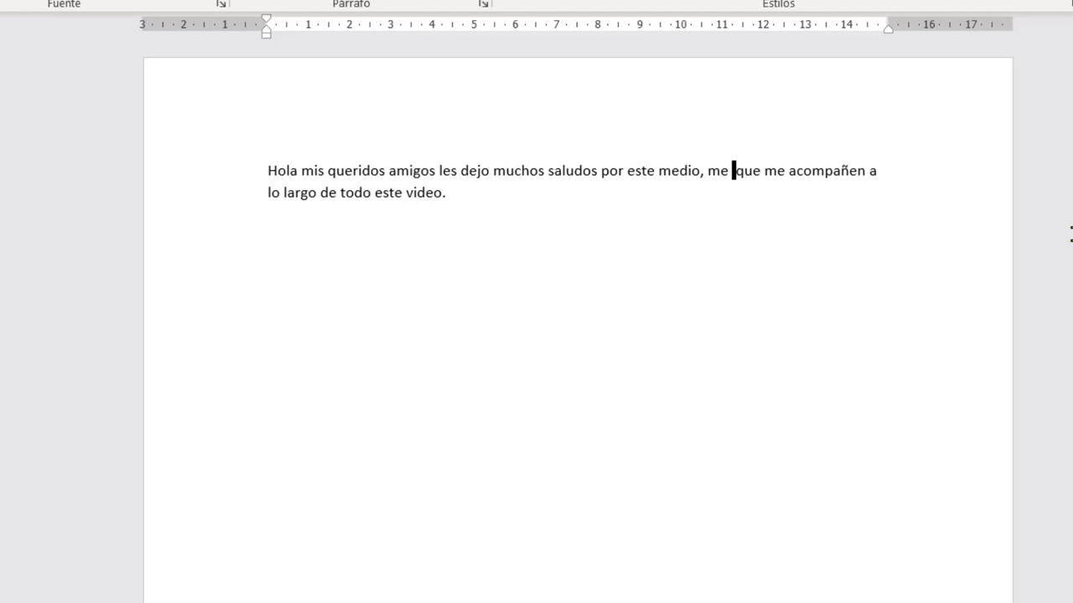
pyautogui.write(' gustar')
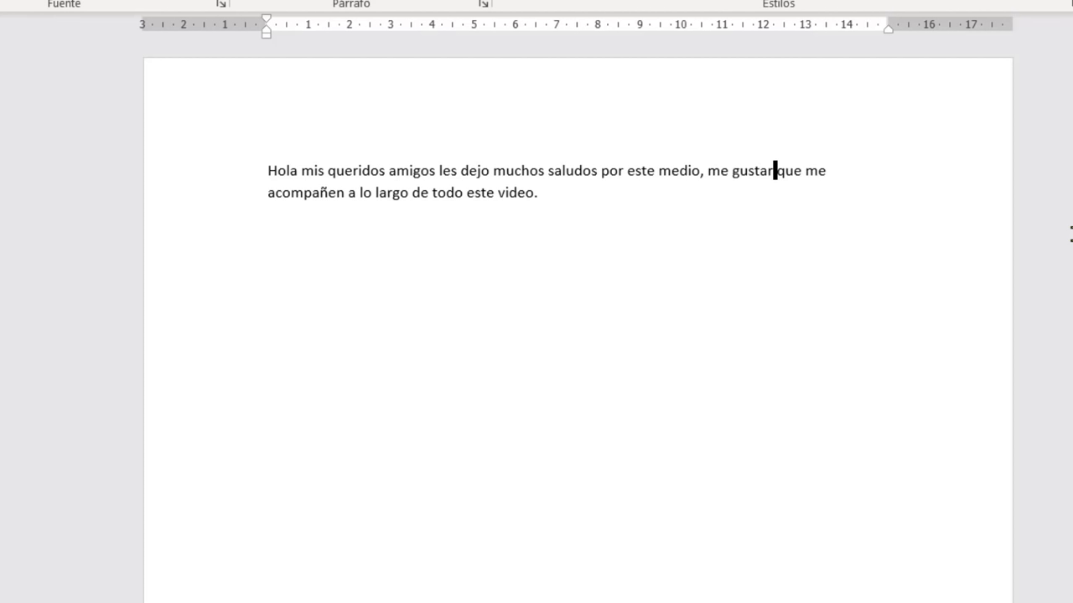
pyautogui.write('ía')
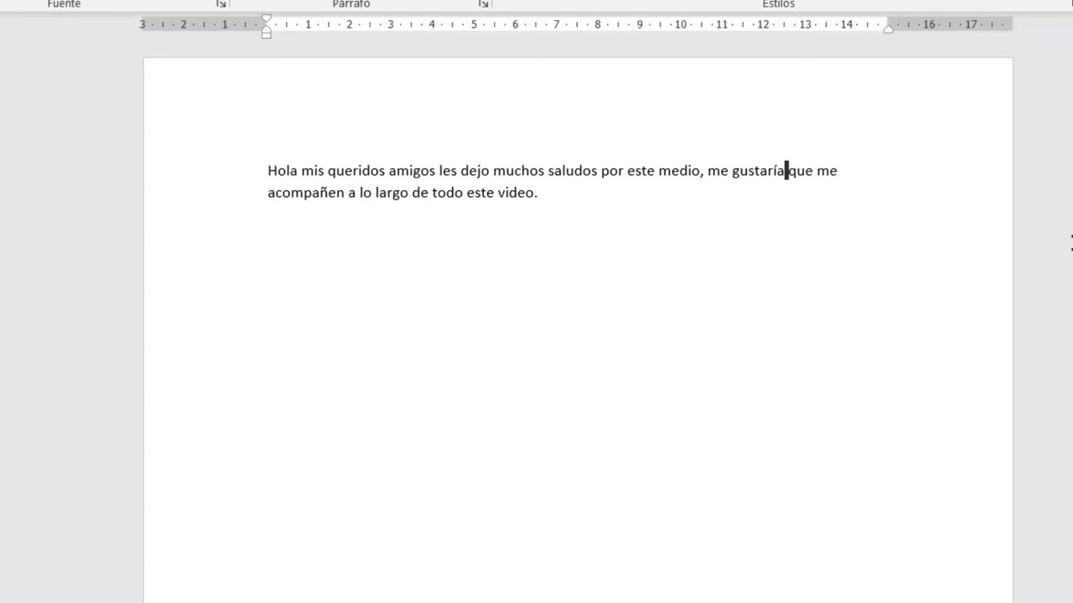
pyautogui.click(706, 172)
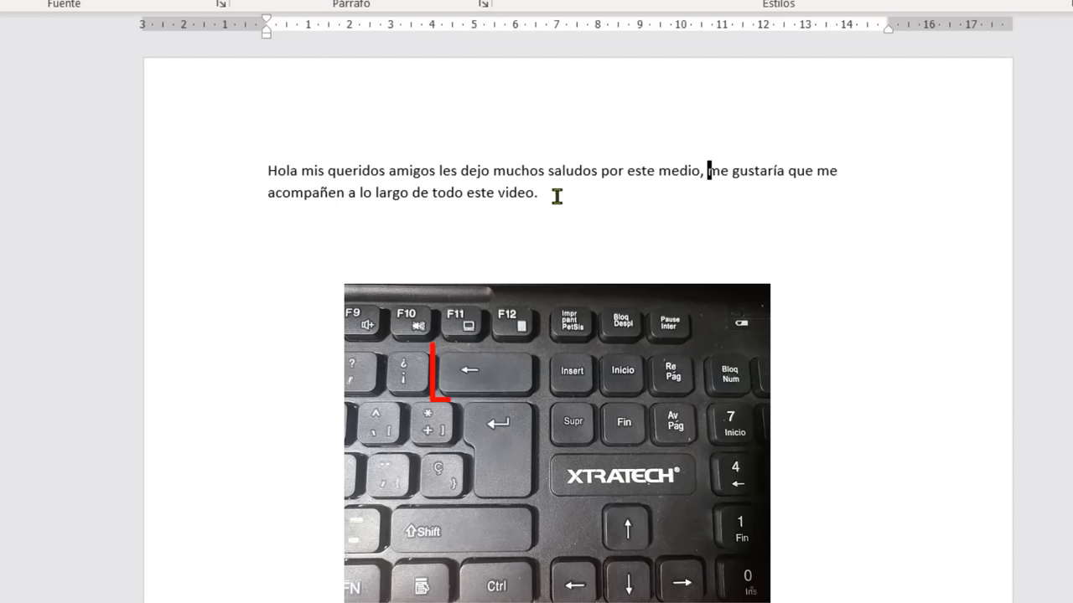
# Replace the closing word 'video' with 'tutorial.'
pyautogui.click(557, 197)
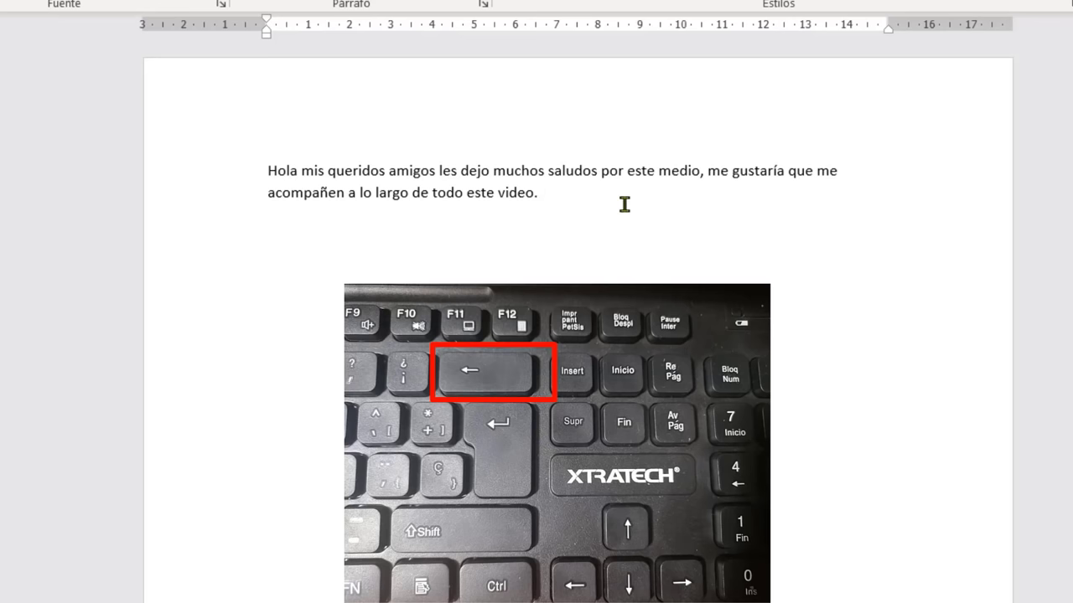
pyautogui.press('BackSpace')
pyautogui.press('BackSpace')
pyautogui.press('BackSpace')
pyautogui.press('BackSpace')
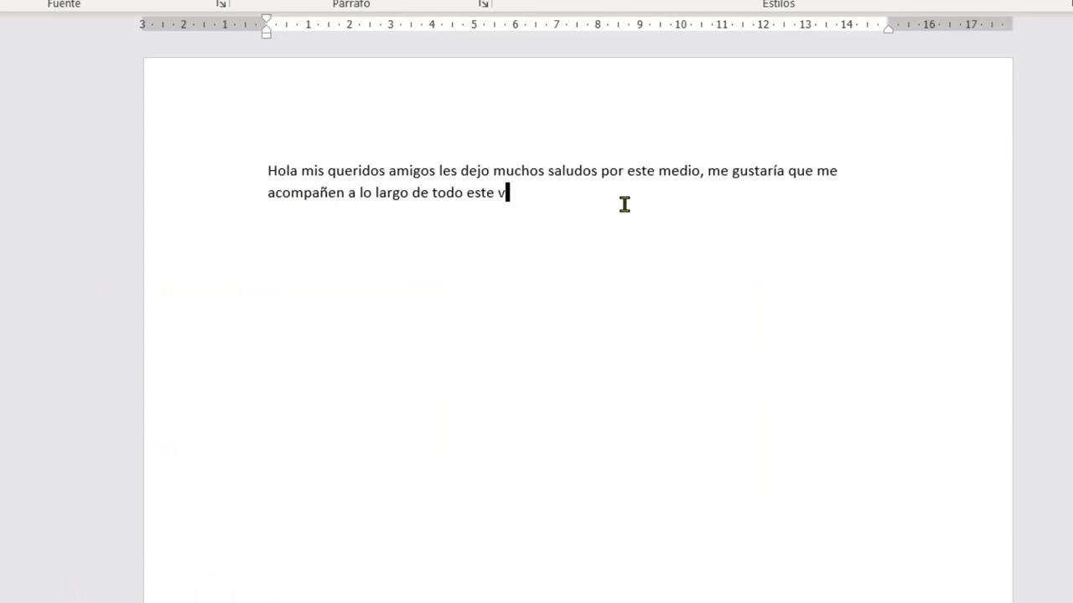
pyautogui.press('BackSpace')
pyautogui.press('BackSpace')
pyautogui.write('tuto')
pyautogui.write('rial ')
pyautogui.write('.')
# Select the greeting paragraph and apply the Cordia New font
pyautogui.moveTo(269, 167); pyautogui.dragTo(565, 181)
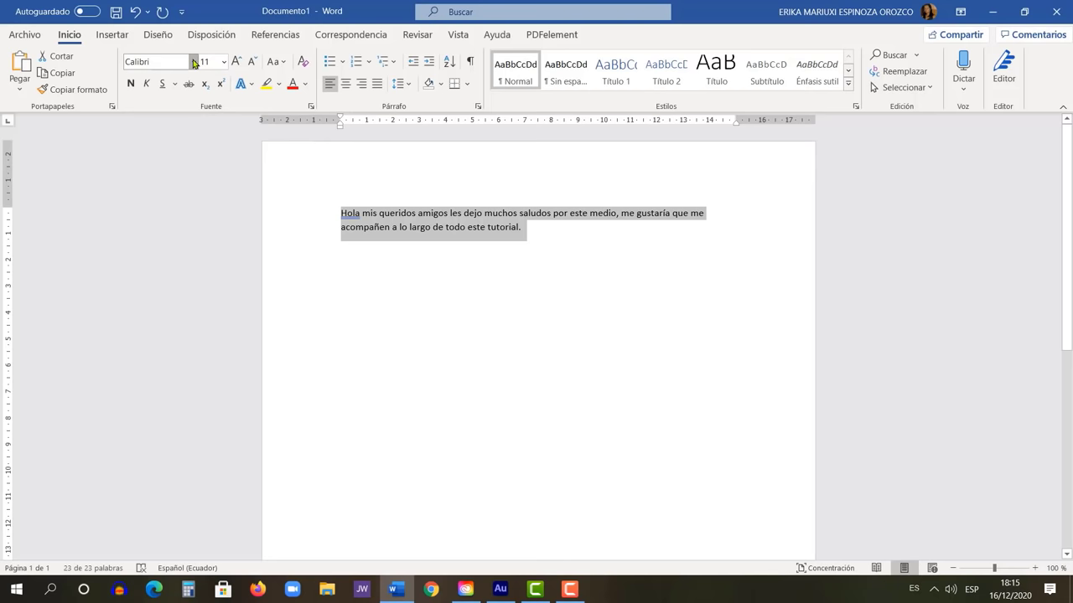
pyautogui.click(194, 63)
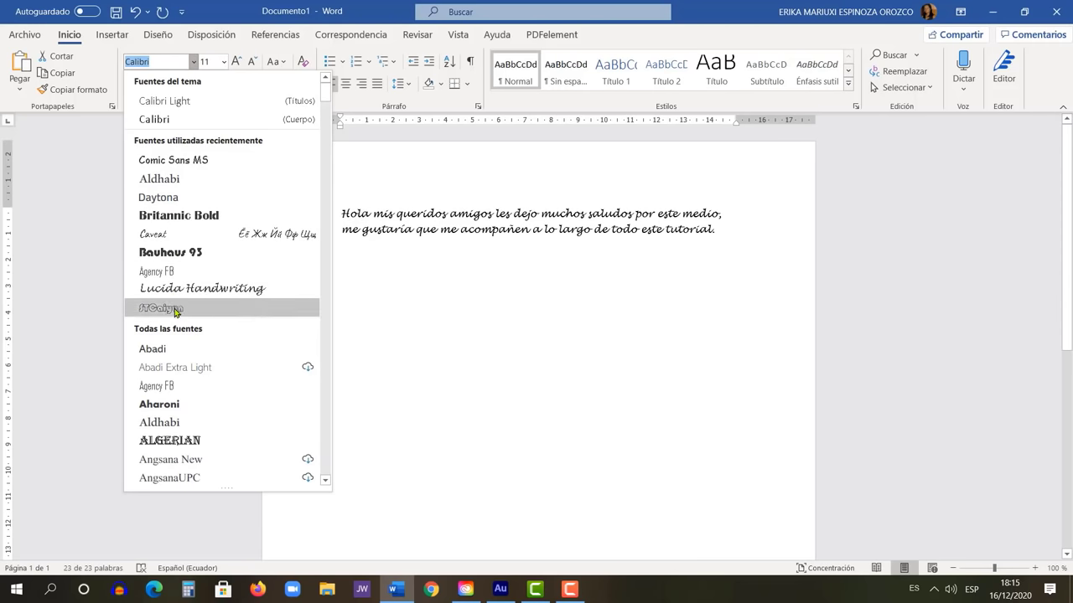
pyautogui.scroll(-7, 174, 329)
pyautogui.scroll(-6, 174, 330)
pyautogui.scroll(-6, 174, 329)
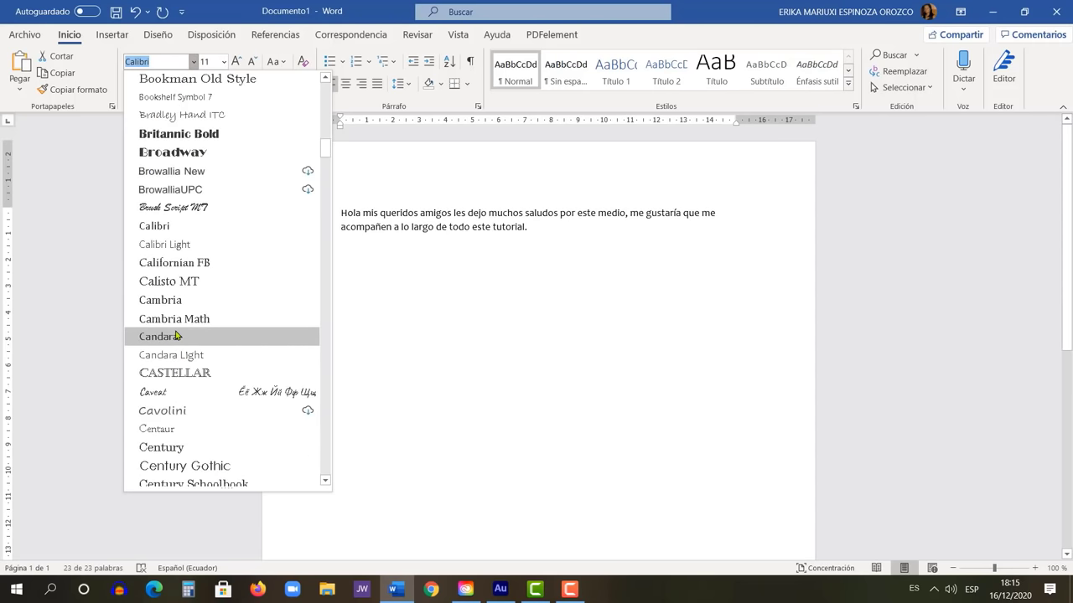
pyautogui.scroll(-7, 185, 339)
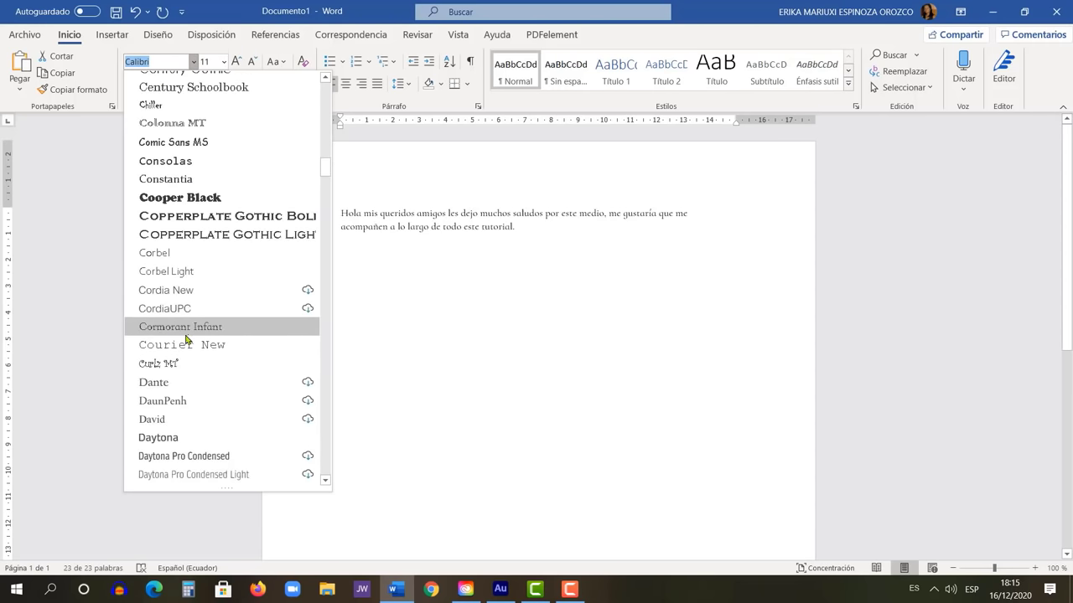
pyautogui.click(177, 293)
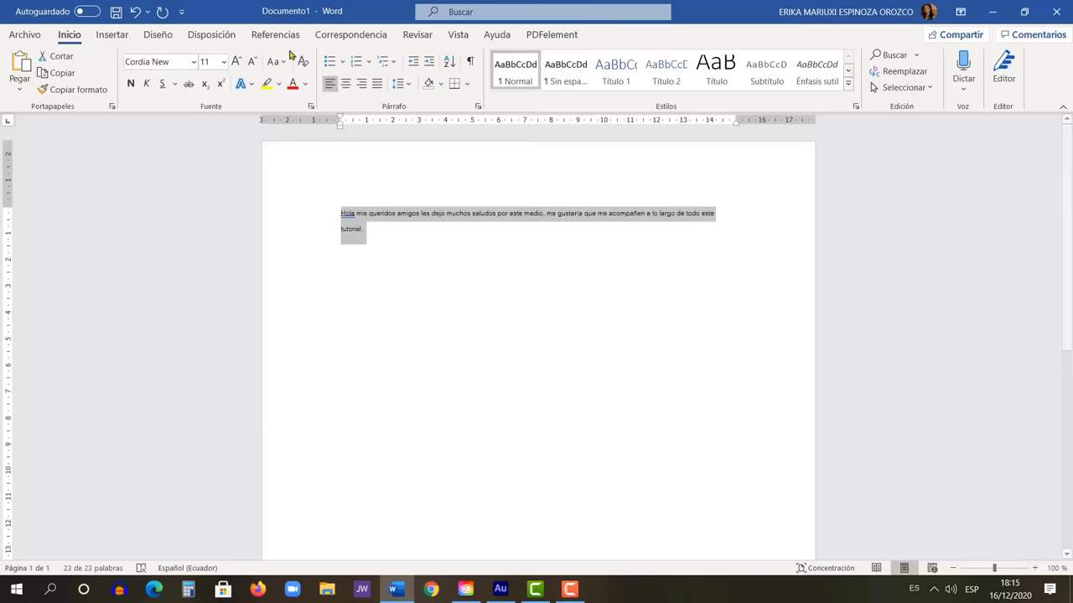
# Set the paragraph to 20 pt, then adjust with Reducir/Agrandar fuente to 22 pt
pyautogui.click(224, 62)
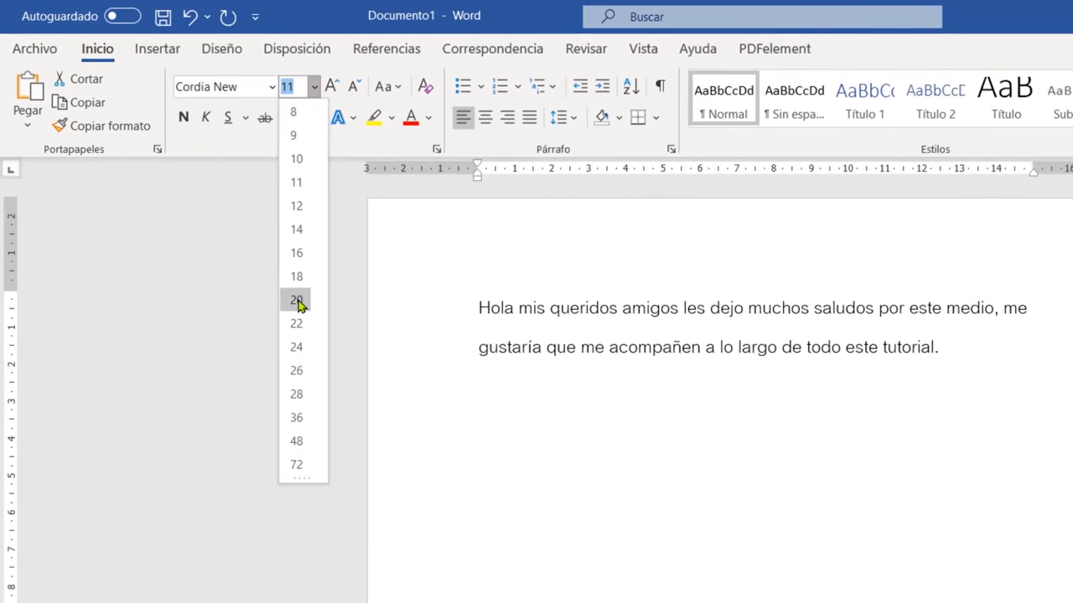
pyautogui.click(300, 305)
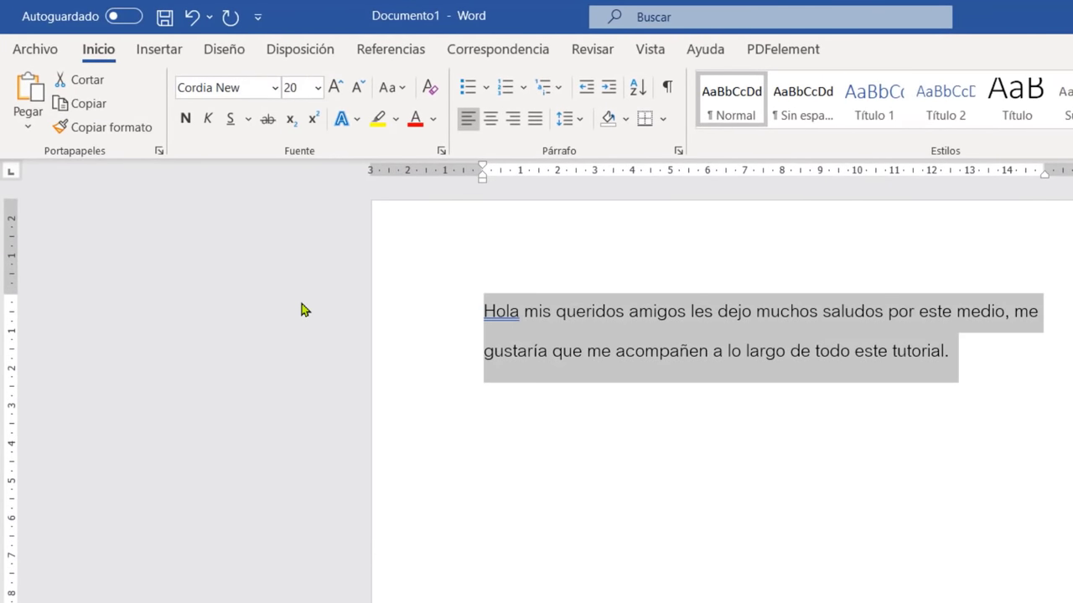
pyautogui.click(359, 89)
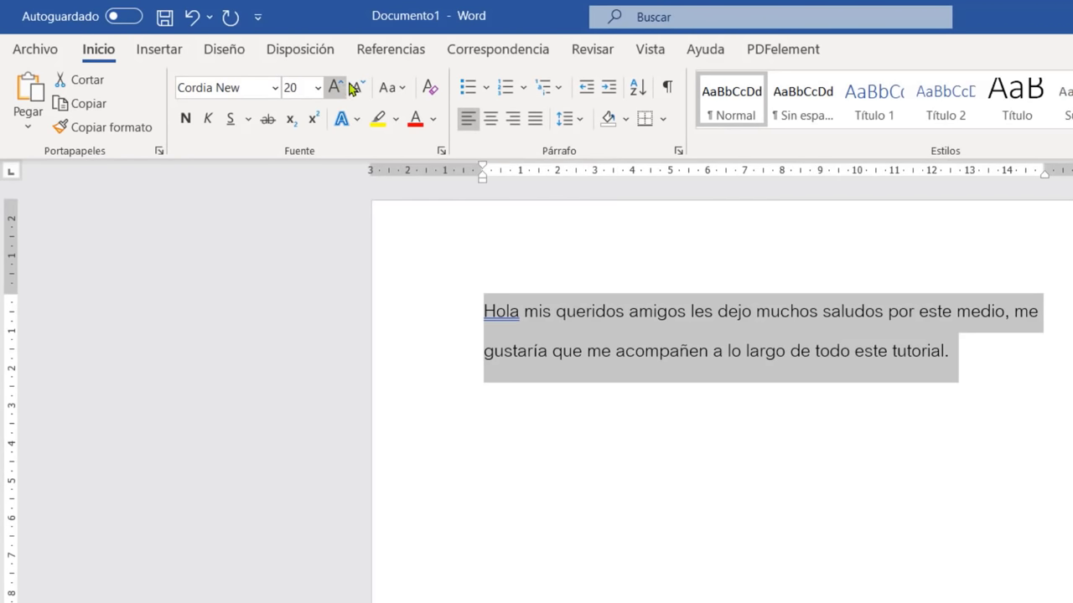
pyautogui.click(359, 89)
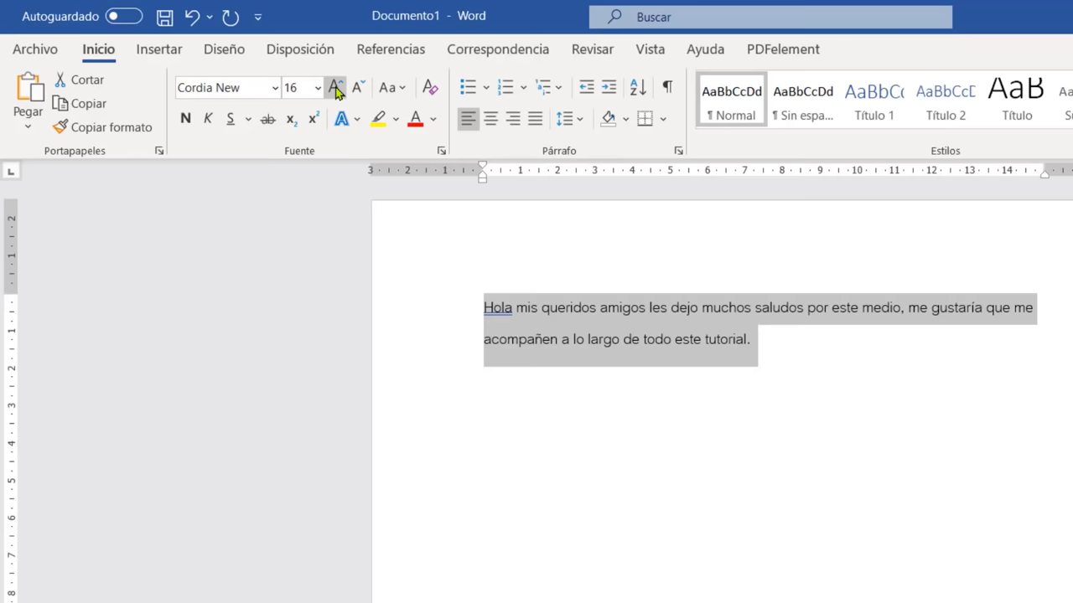
pyautogui.click(335, 88)
pyautogui.click(335, 88)
pyautogui.click(335, 88)
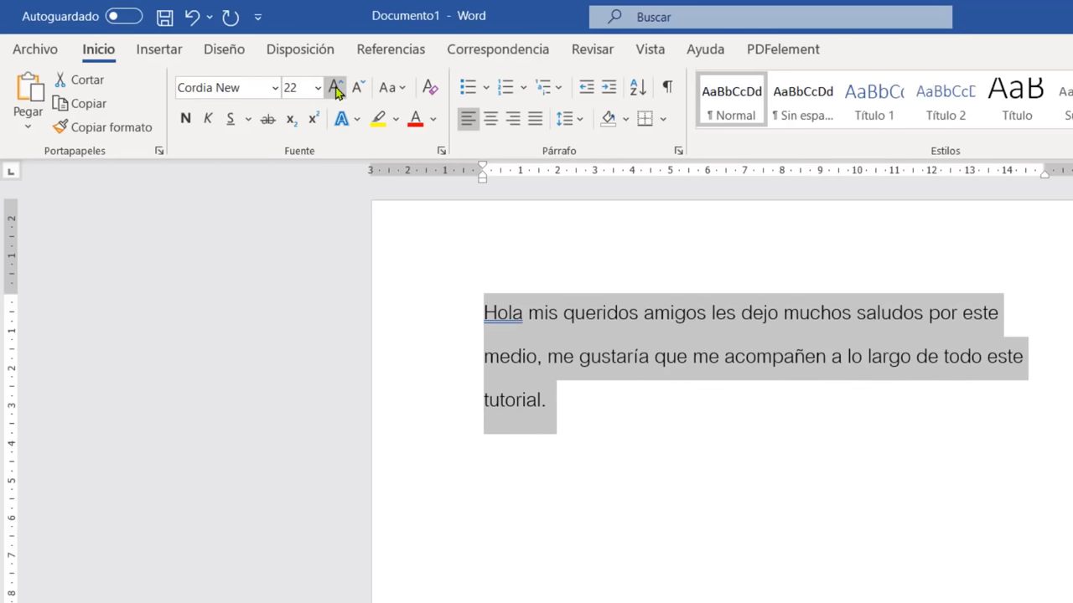
# Apply MAYÚSCULAS to the selected greeting paragraph, then deselect it
pyautogui.click(401, 89)
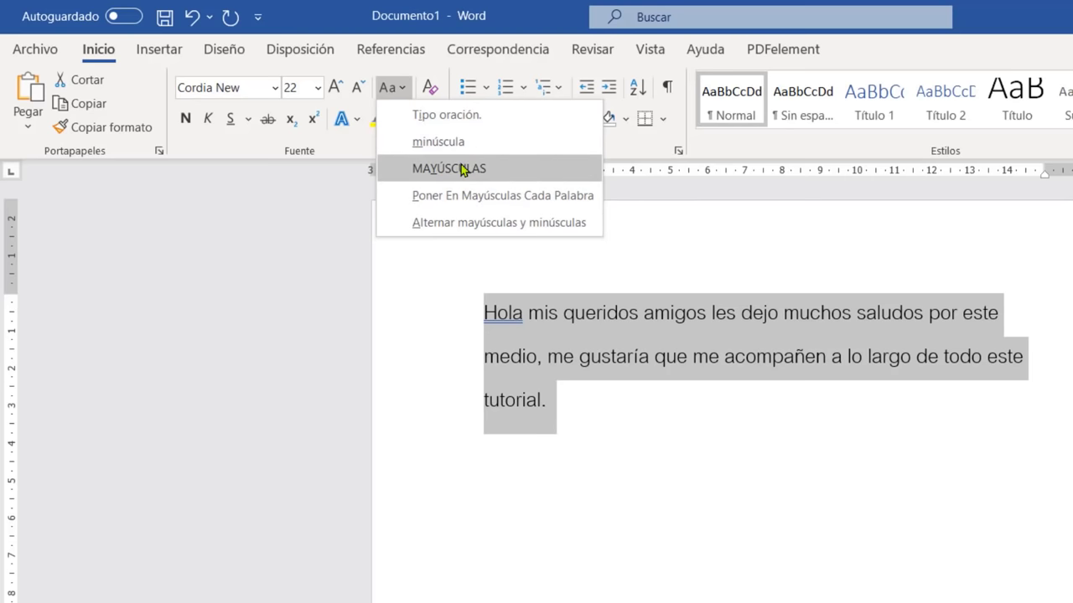
pyautogui.click(452, 171)
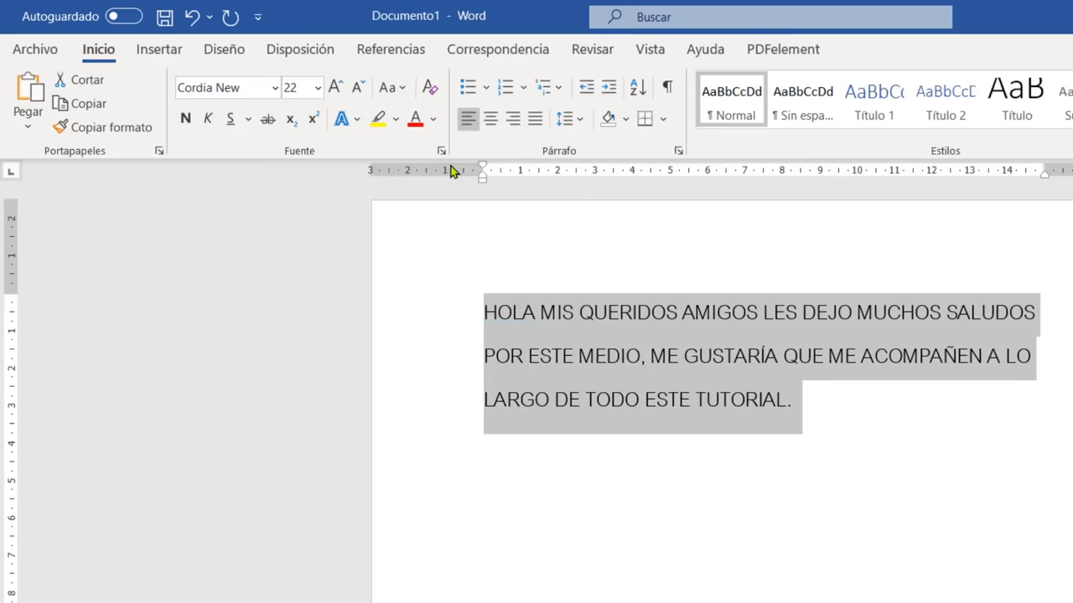
pyautogui.click(791, 401)
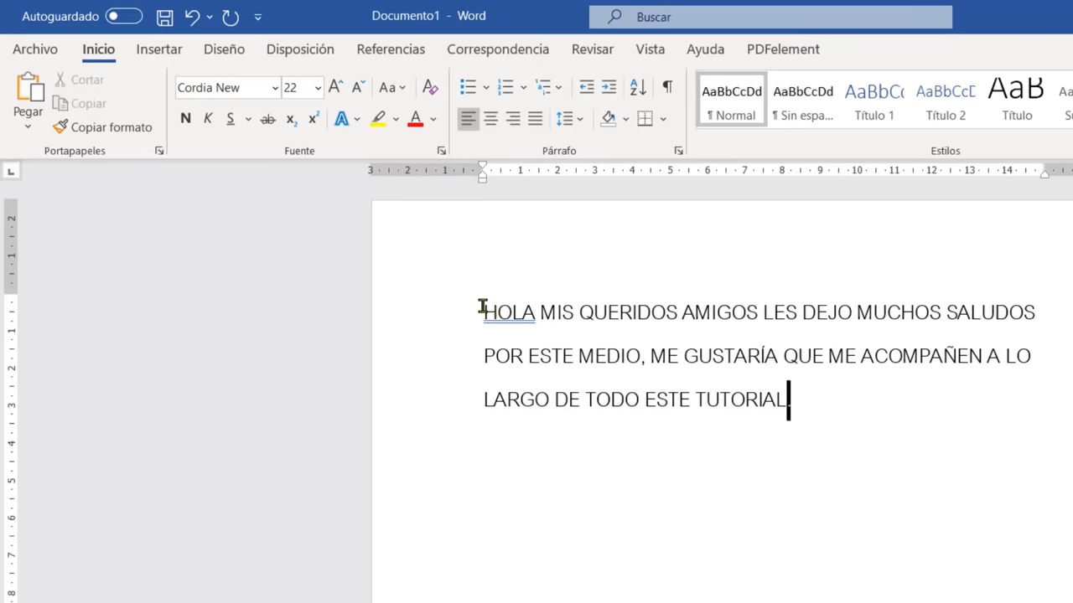
# Practise selecting the greeting paragraph and the word AMIGOS by dragging, deselecting each time
pyautogui.moveTo(483, 312)
pyautogui.mouseDown()
pyautogui.moveTo(577, 312)
pyautogui.moveTo(954, 444)
pyautogui.mouseUp()
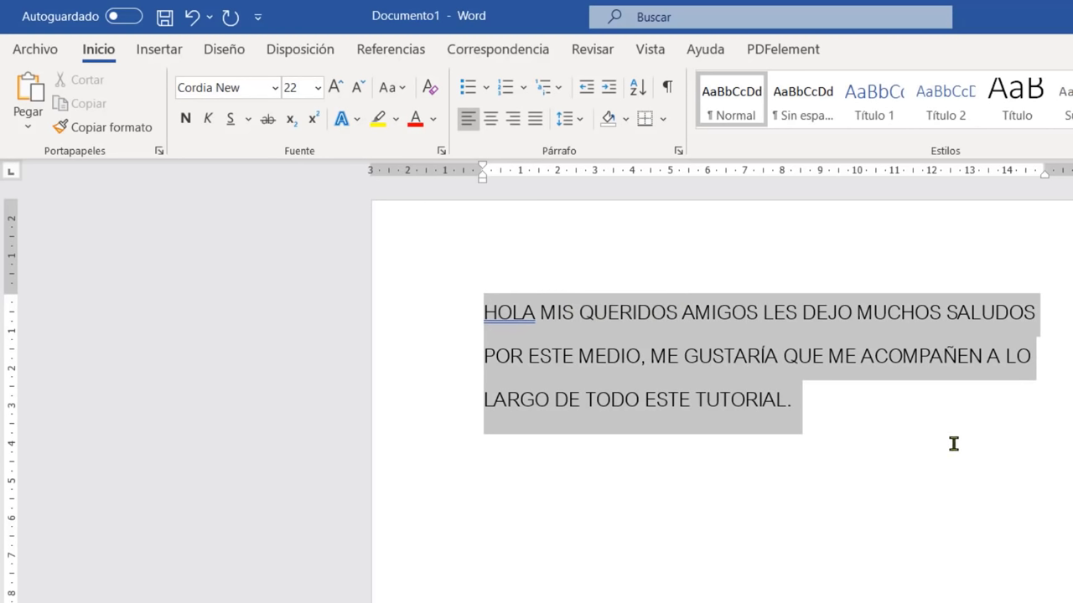
pyautogui.click(953, 445)
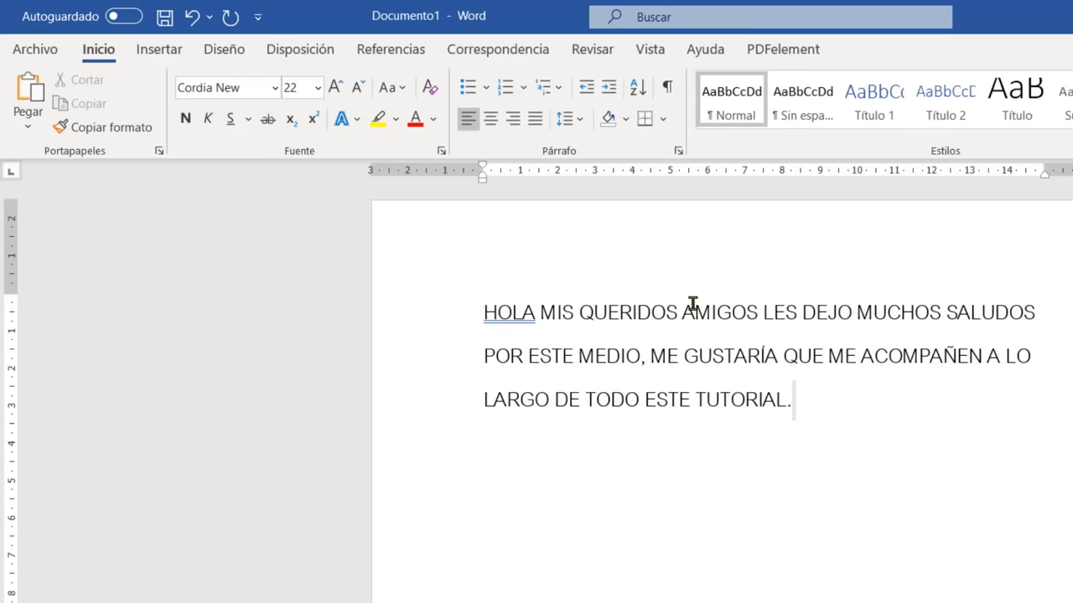
pyautogui.moveTo(683, 310); pyautogui.dragTo(754, 307)
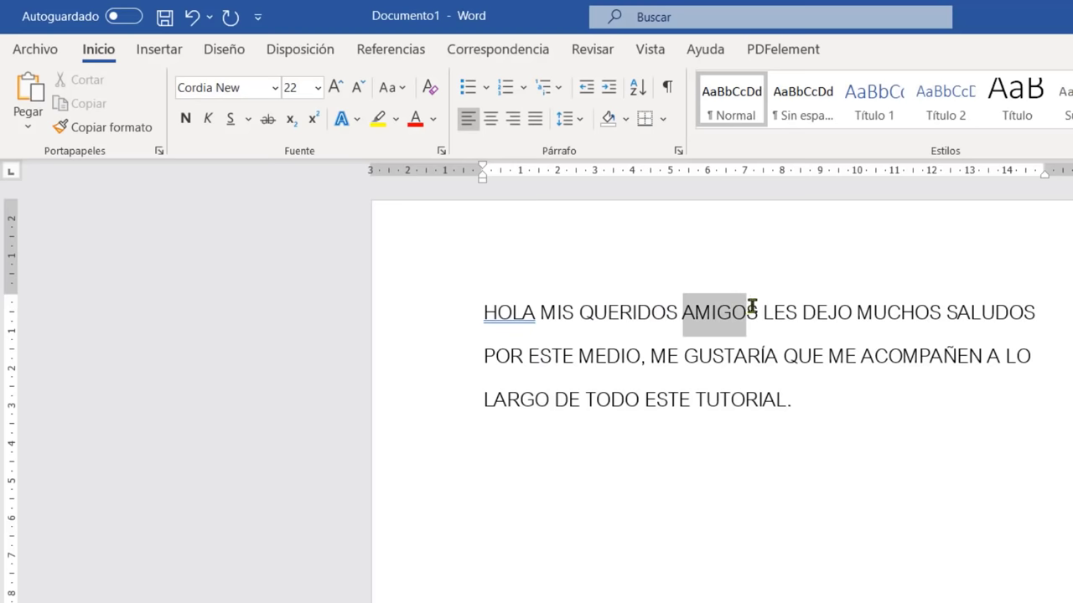
pyautogui.click(696, 312)
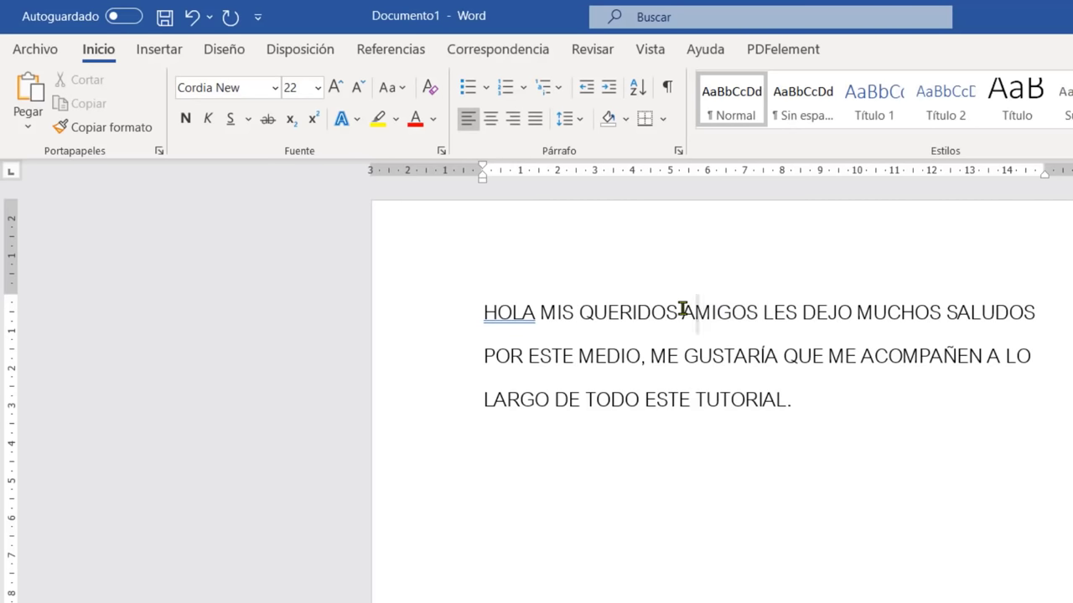
pyautogui.moveTo(683, 310); pyautogui.dragTo(759, 300)
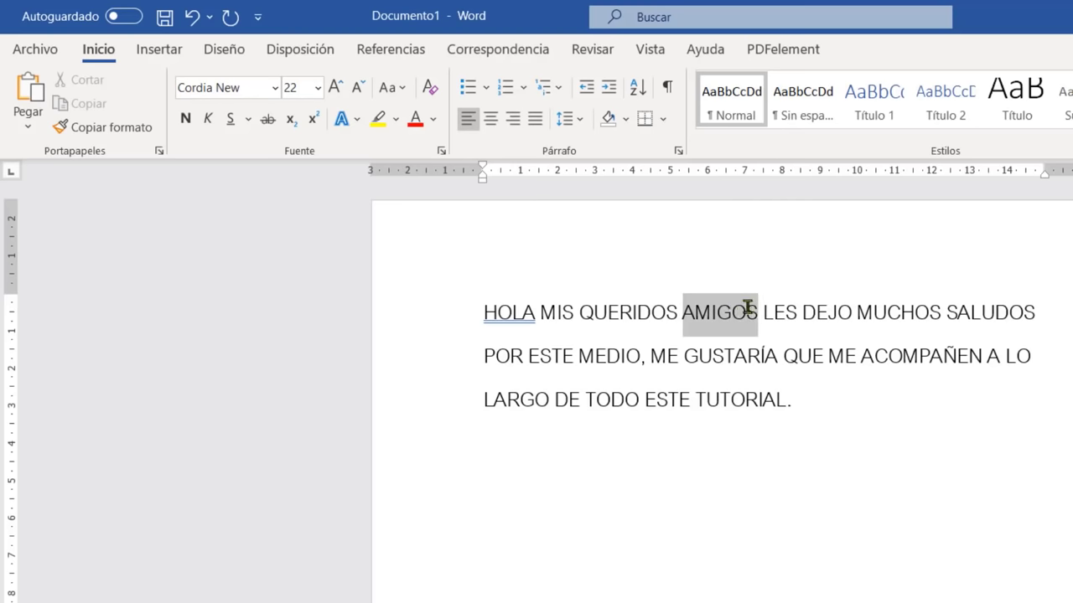
pyautogui.click(684, 313)
pyautogui.moveTo(684, 313); pyautogui.dragTo(758, 313)
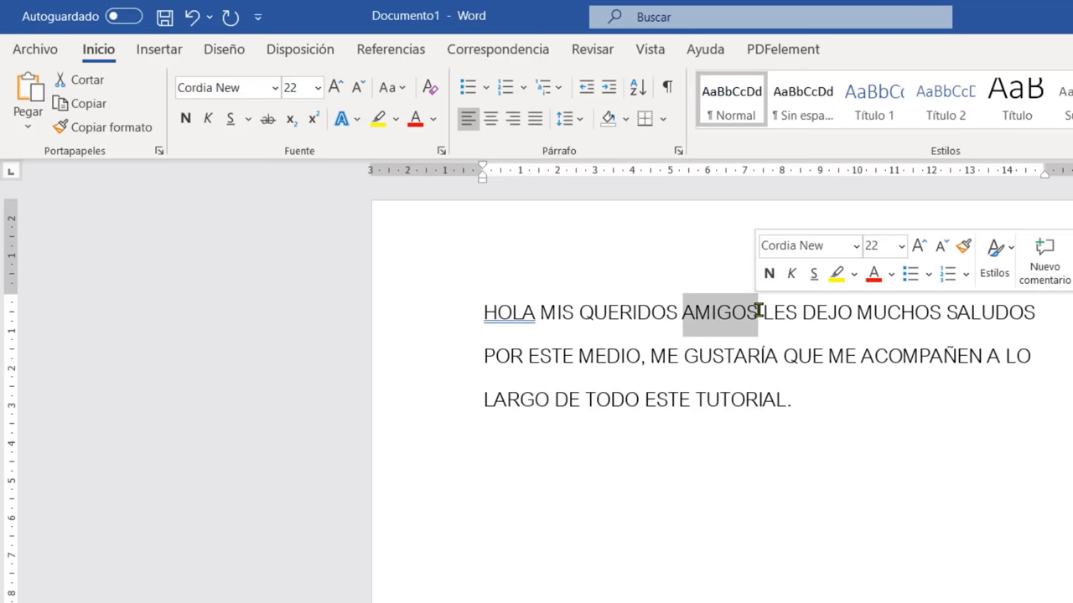
pyautogui.click(685, 313)
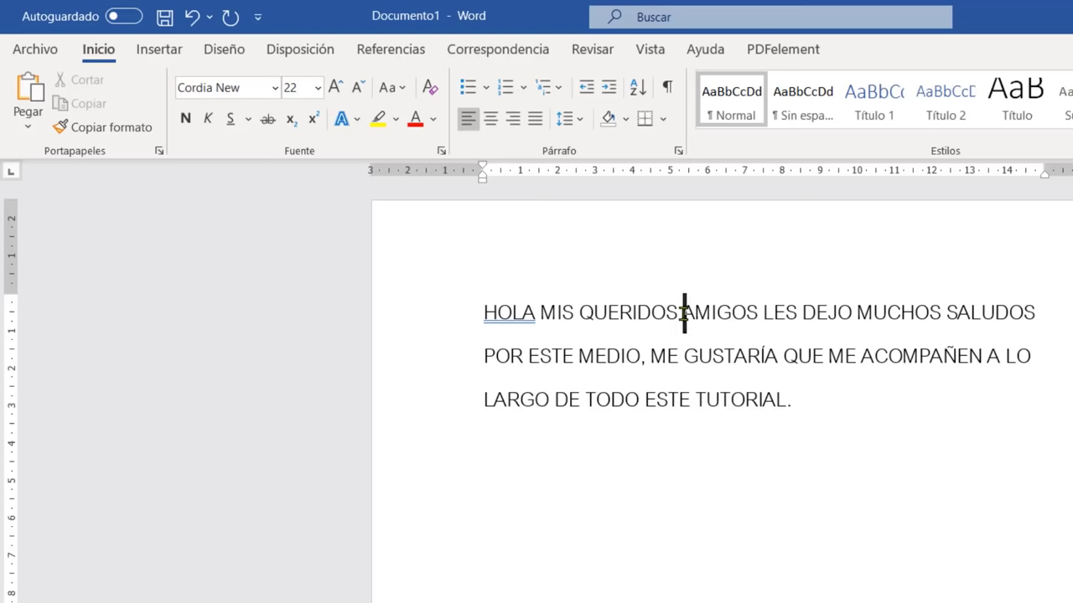
# Double-click to select AMIGOS, then triple-click to select the whole greeting paragraph
pyautogui.doubleClick(684, 312)
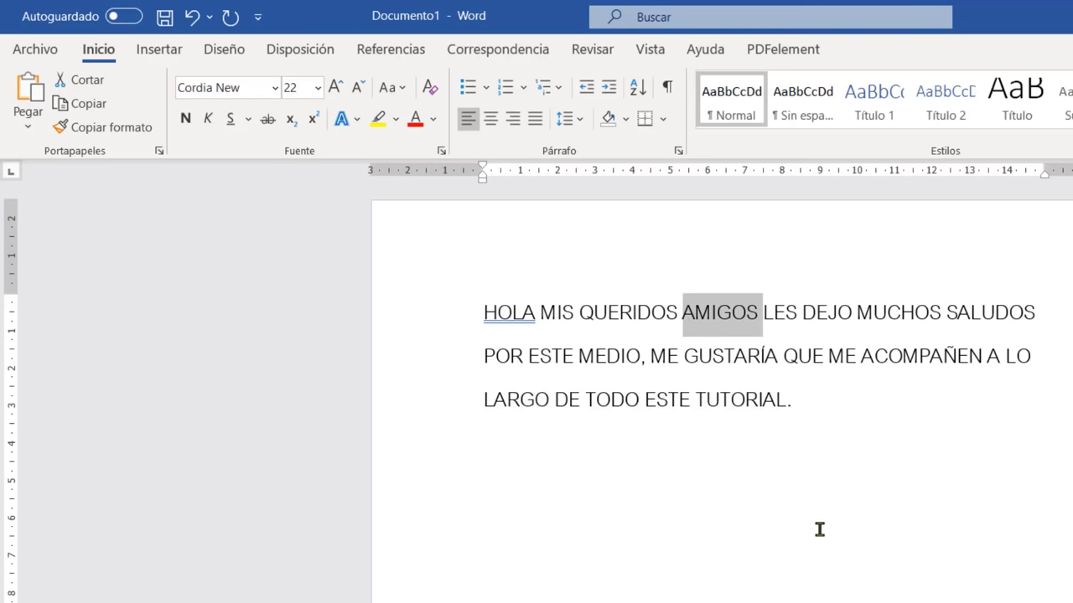
pyautogui.click(679, 312)
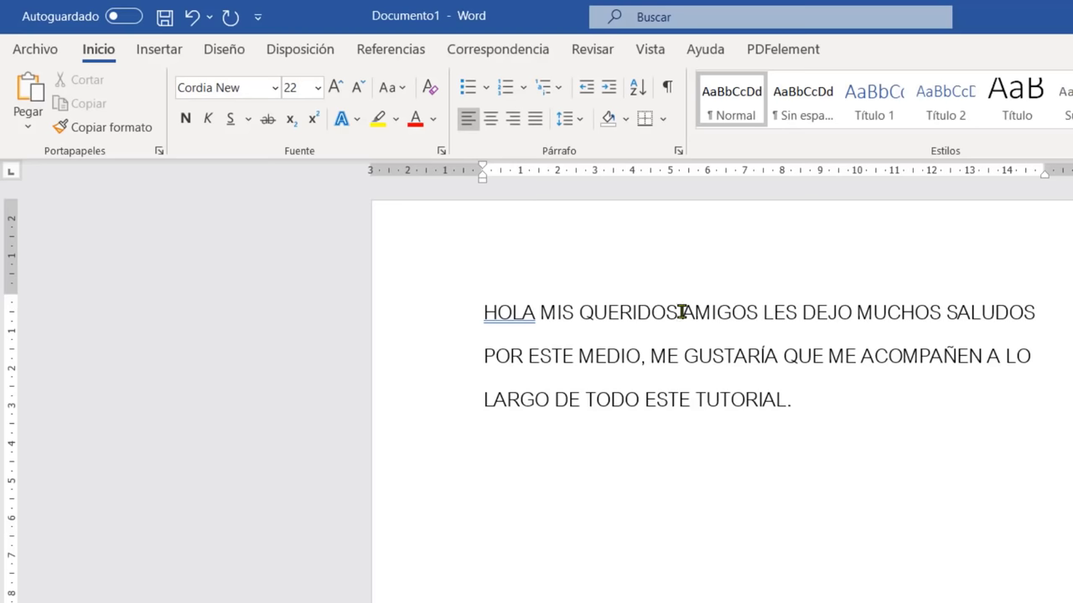
pyautogui.tripleClick(681, 312)
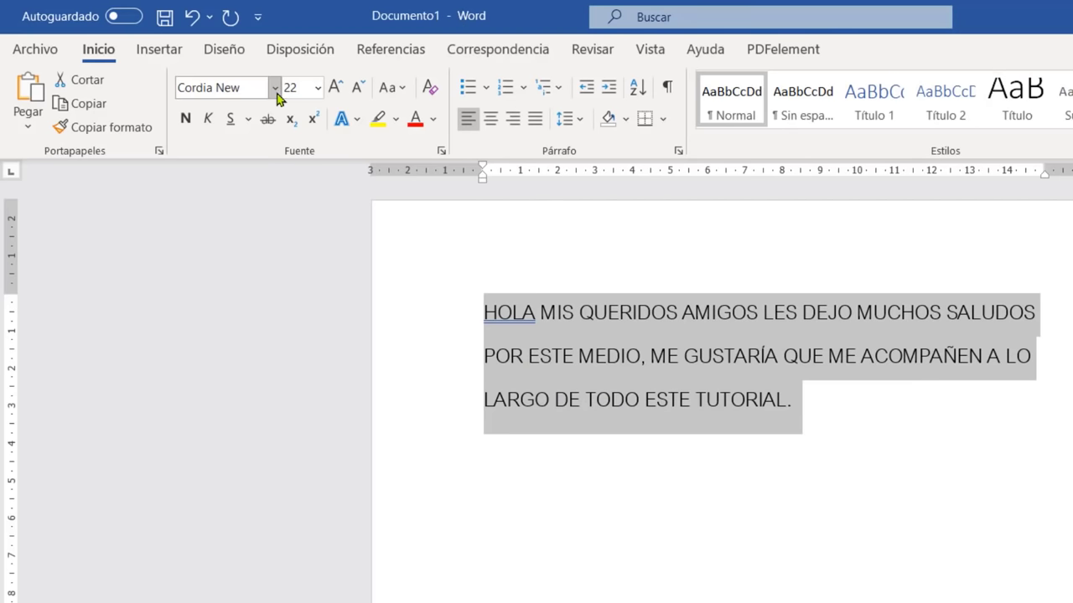
# Change the selected greeting paragraph to sentence case with Tipo oración
pyautogui.click(387, 95)
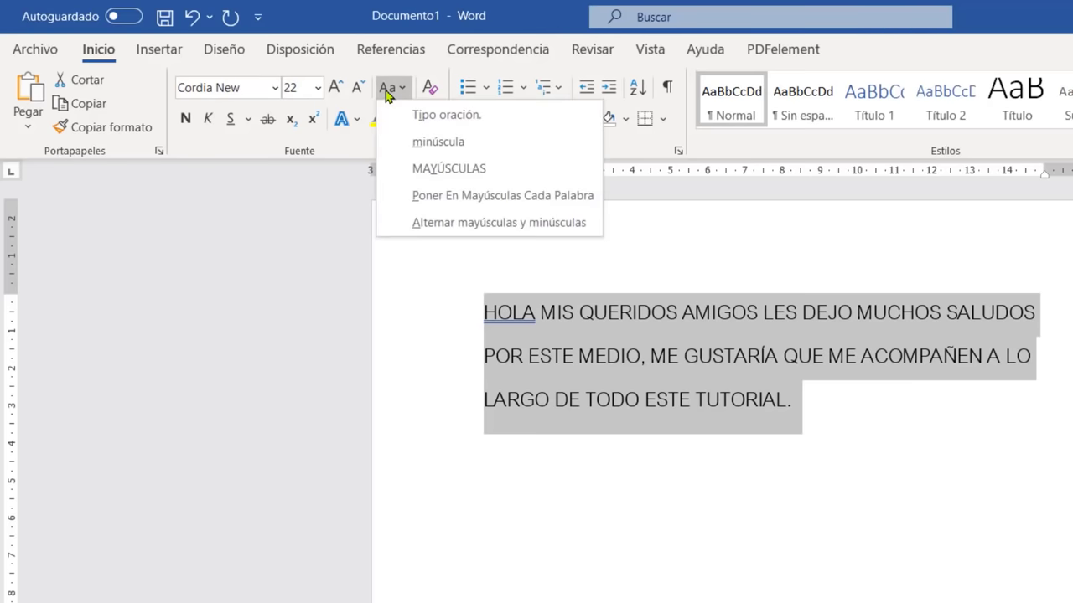
pyautogui.click(440, 122)
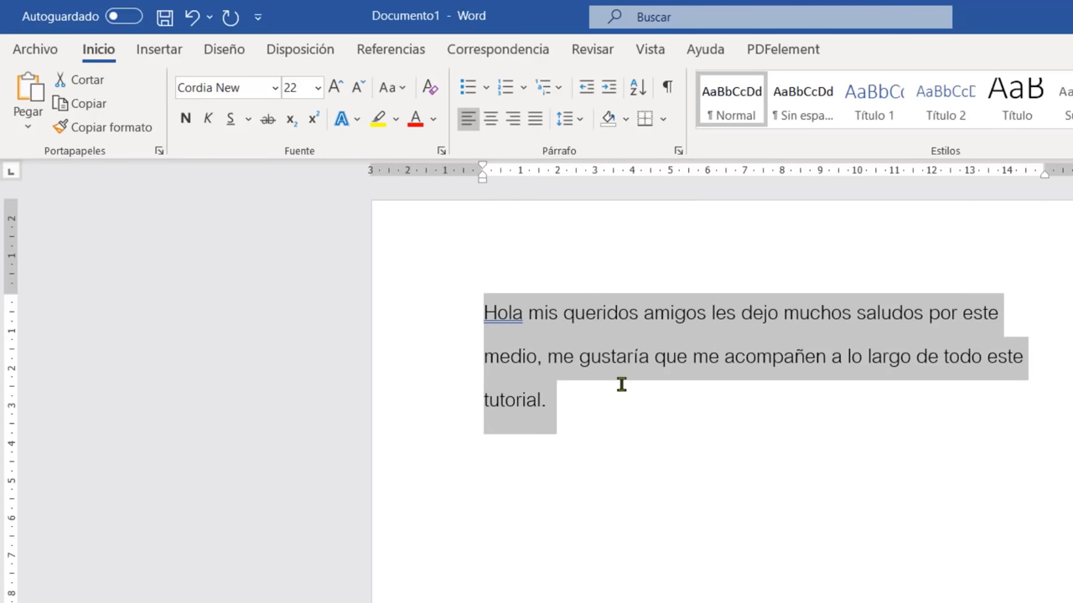
pyautogui.click(415, 285)
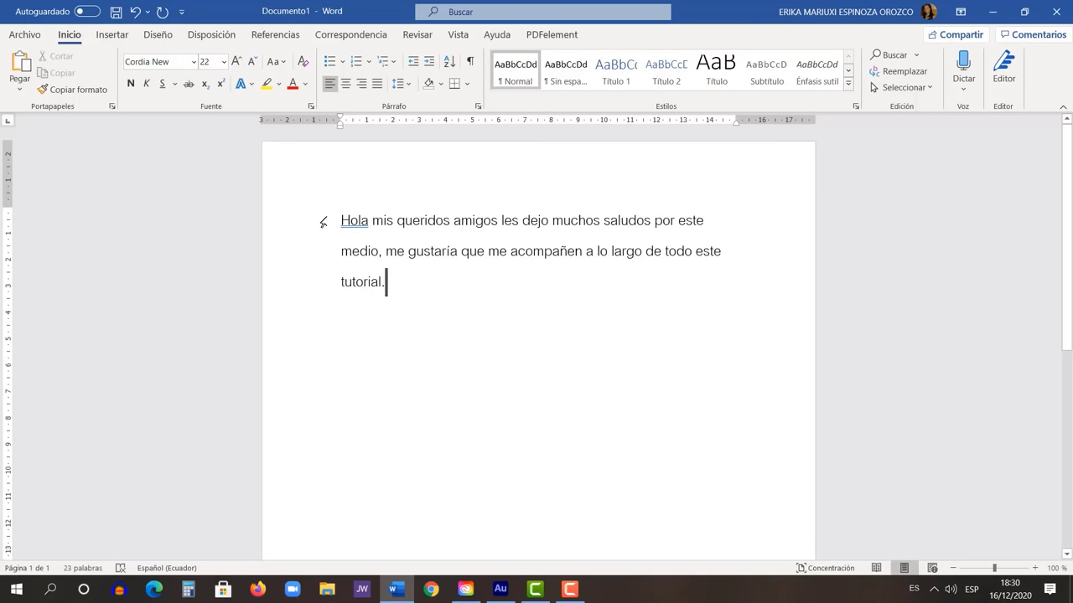
# Select the greeting text from Hola to tutorial. and delete it
pyautogui.click(338, 220)
pyautogui.keyDown('shift'); pyautogui.click(426, 299); pyautogui.keyUp('shift')
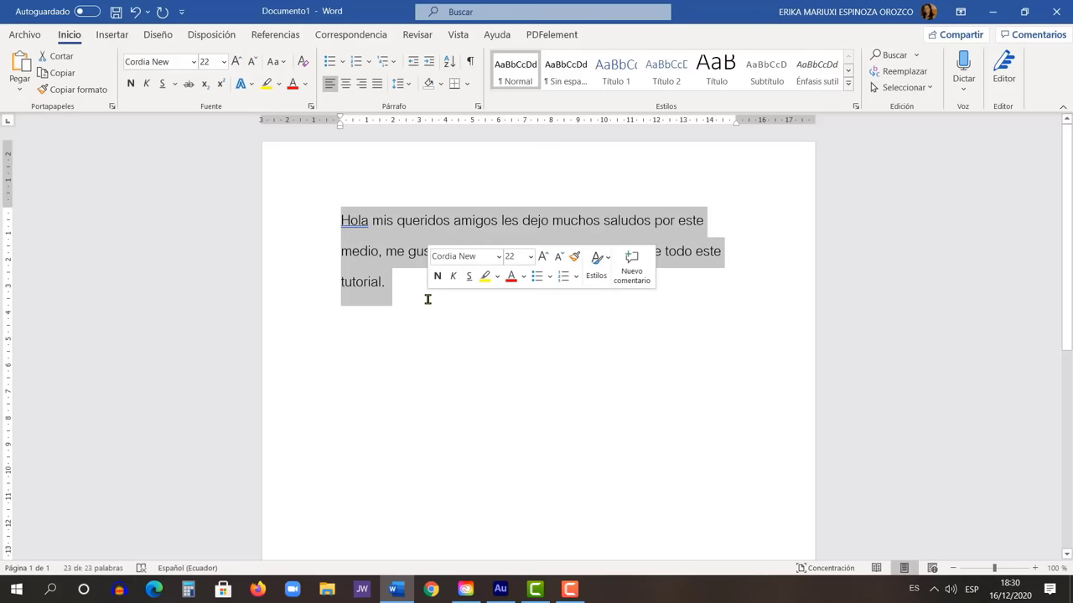
pyautogui.press('Delete')
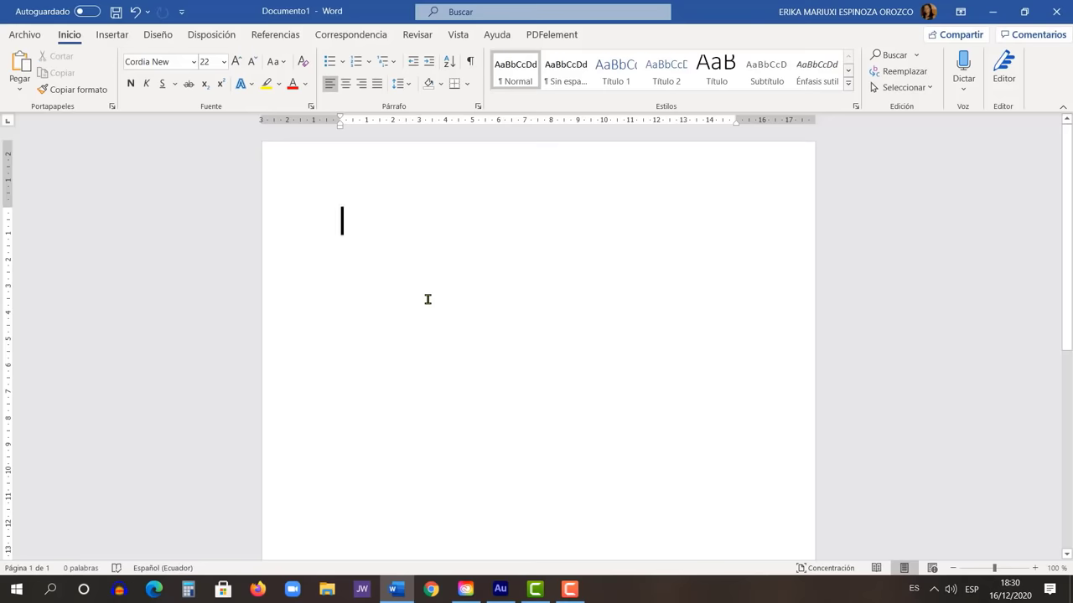
# Reduce the font size to 18 and zoom the page to 120%
pyautogui.click(250, 61)
pyautogui.click(250, 61)
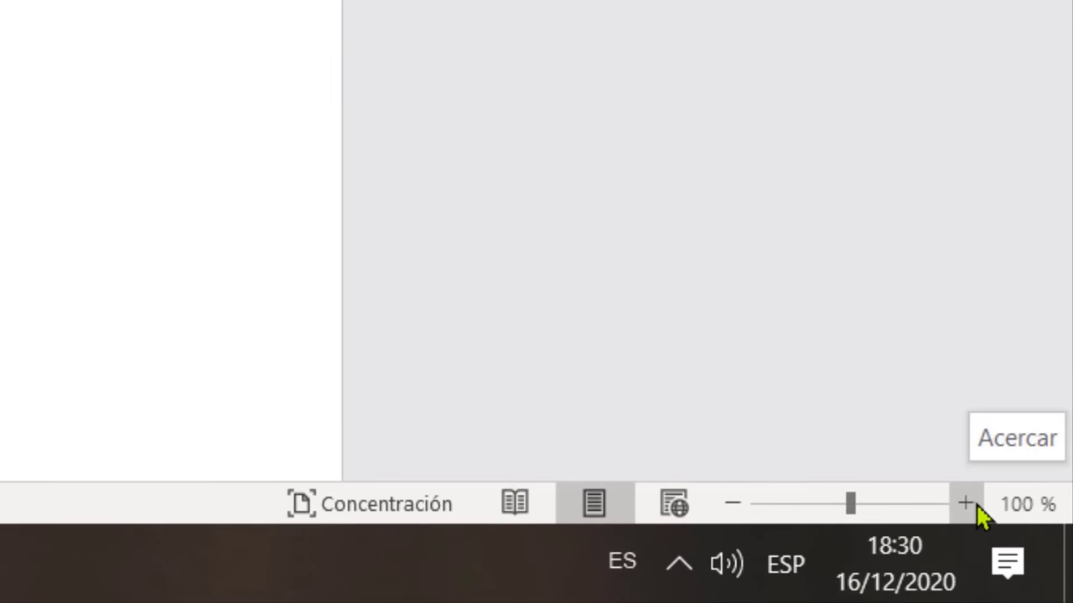
pyautogui.click(1036, 569)
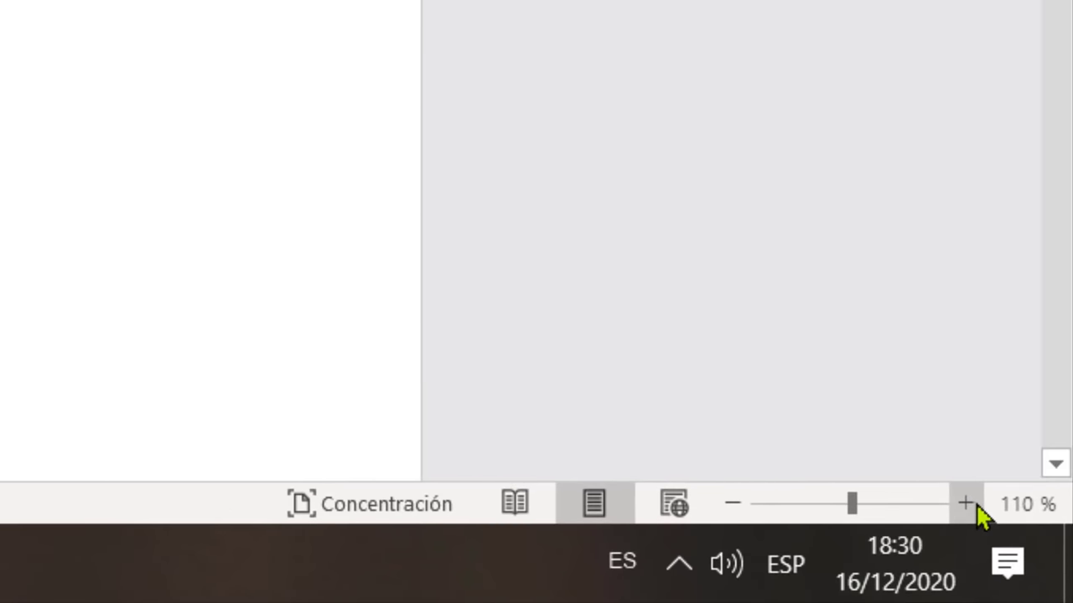
pyautogui.click(971, 505)
pyautogui.click(1011, 544)
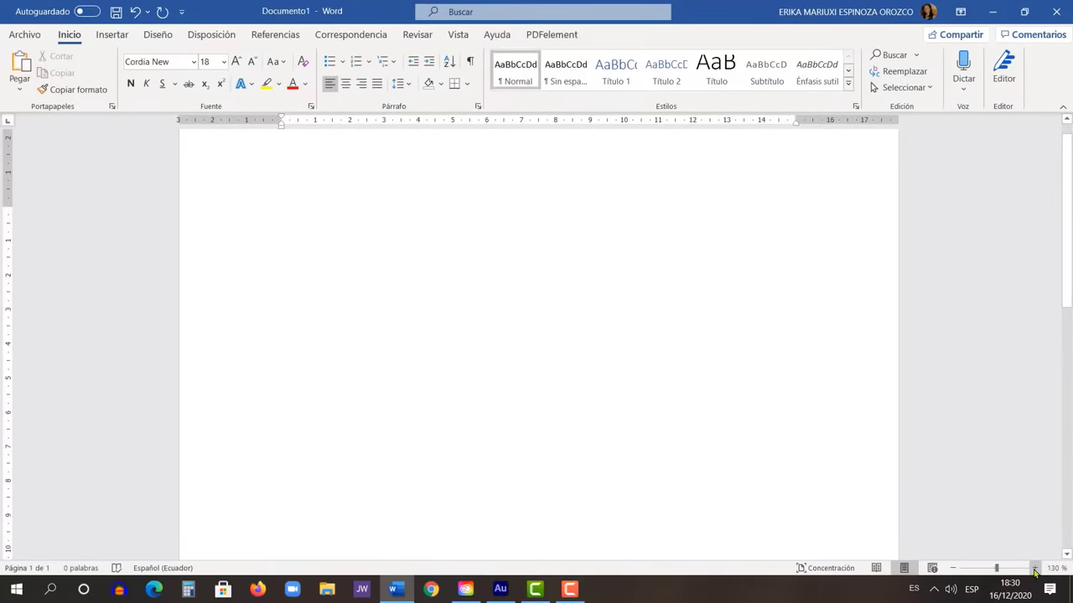
pyautogui.click(1035, 570)
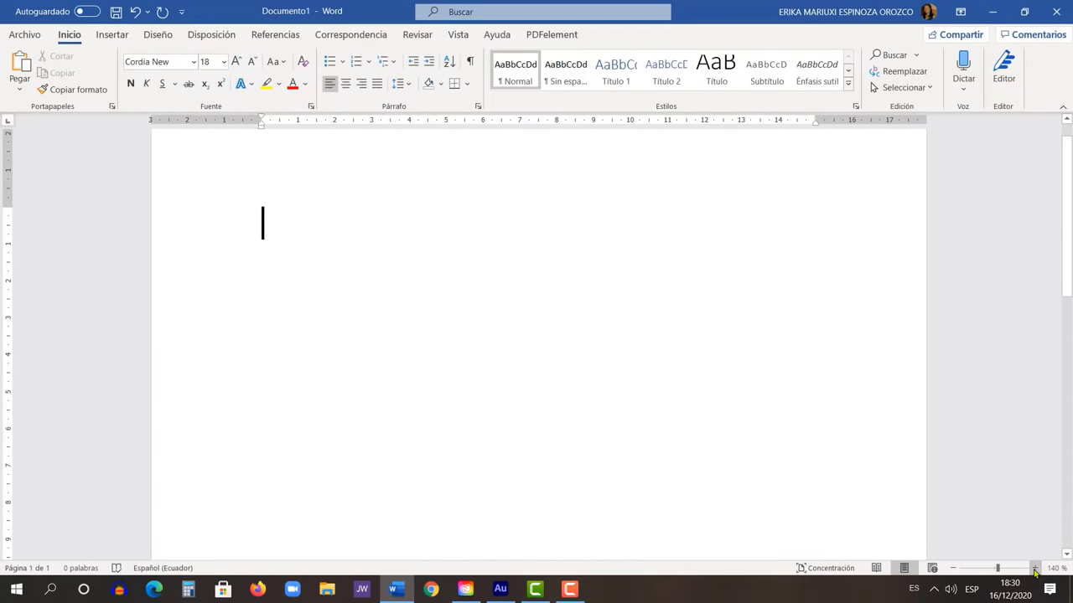
pyautogui.click(1035, 570)
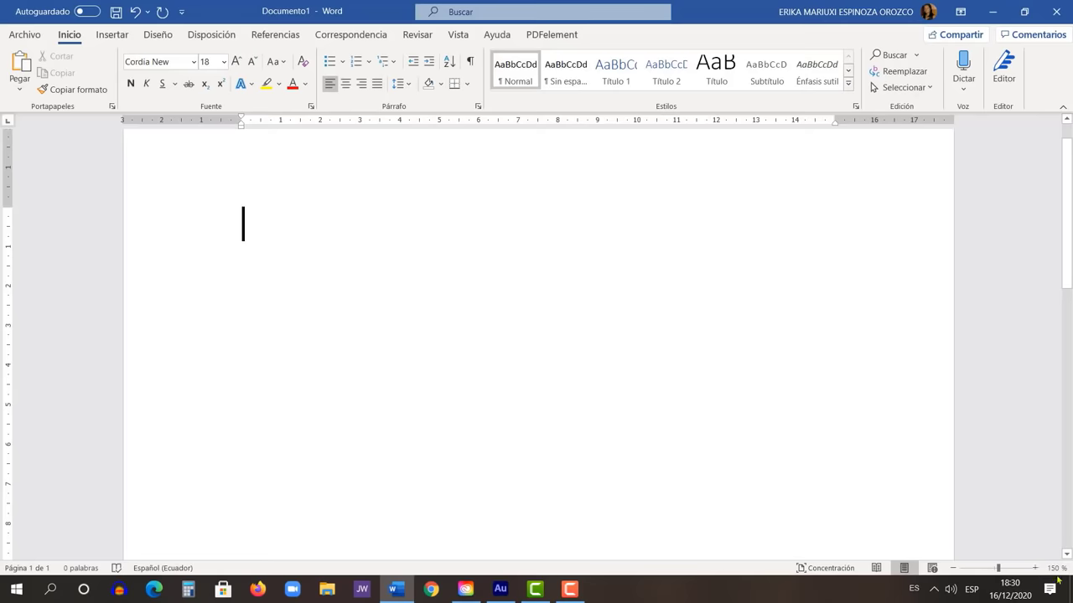
pyautogui.click(953, 569)
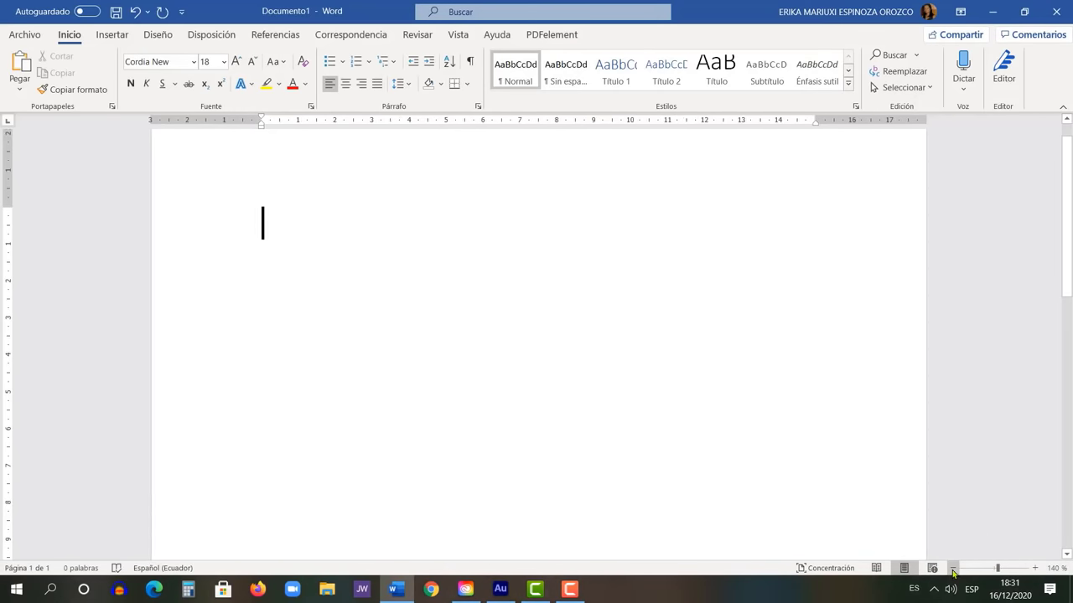
pyautogui.click(953, 570)
pyautogui.click(953, 570)
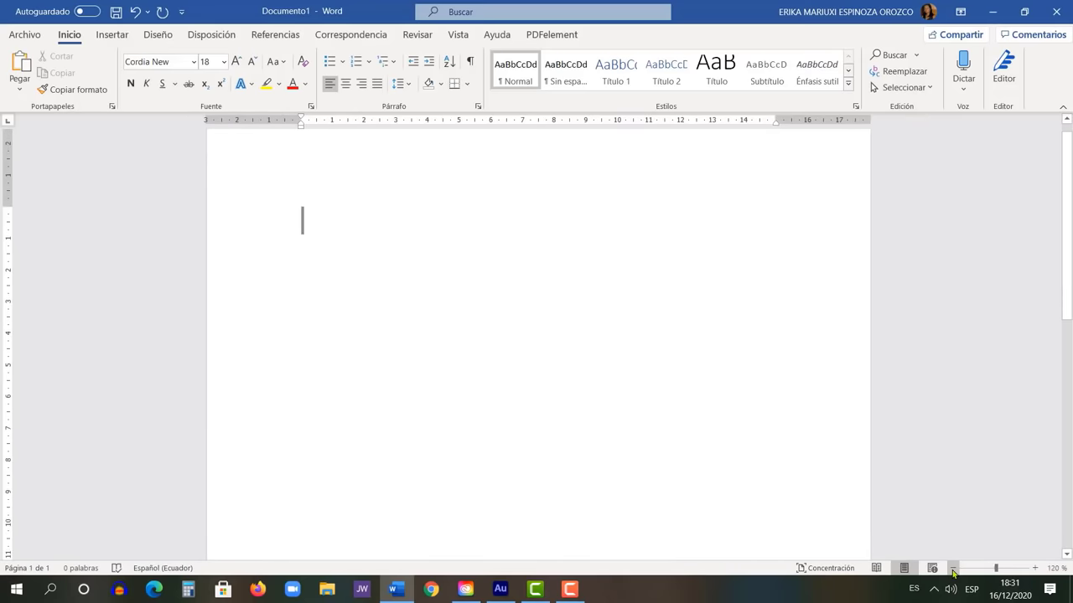
pyautogui.click(953, 570)
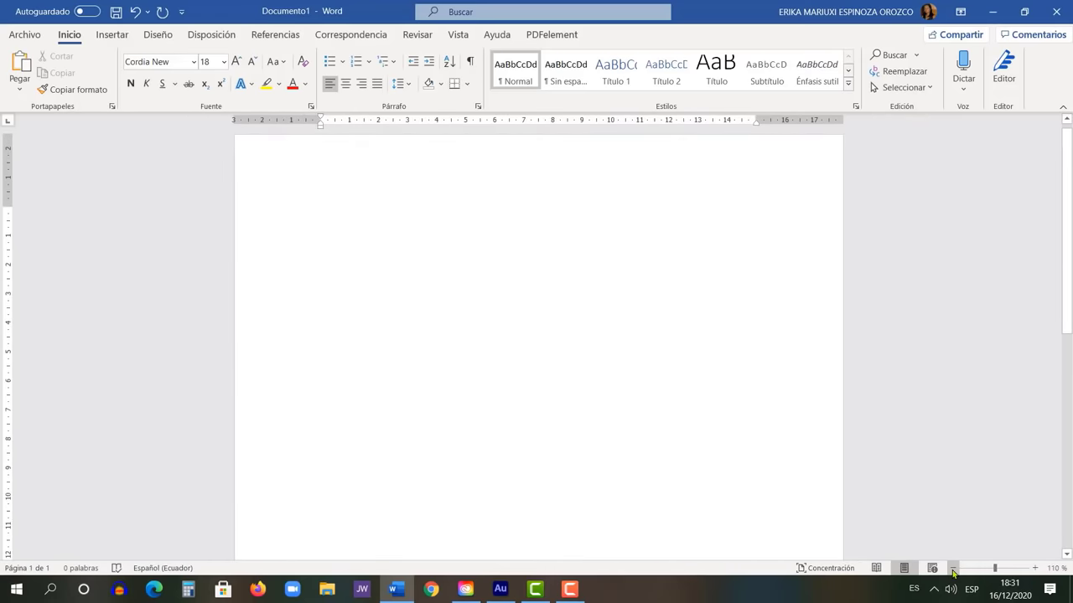
pyautogui.click(953, 570)
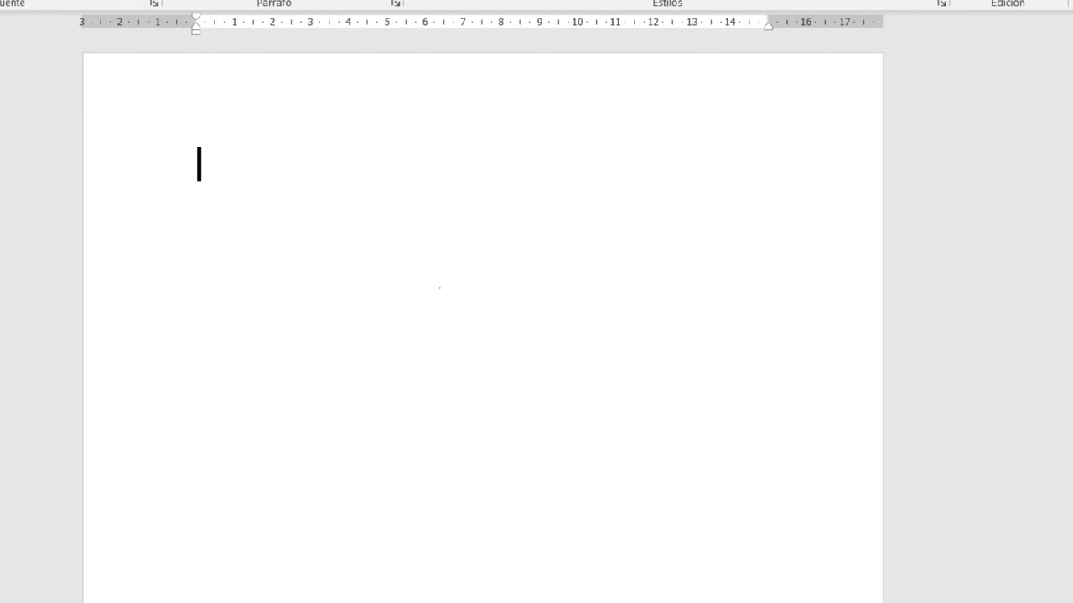
# Type the date 16/12/2020 and start a new line
pyautogui.write('16')
pyautogui.write('/12/')
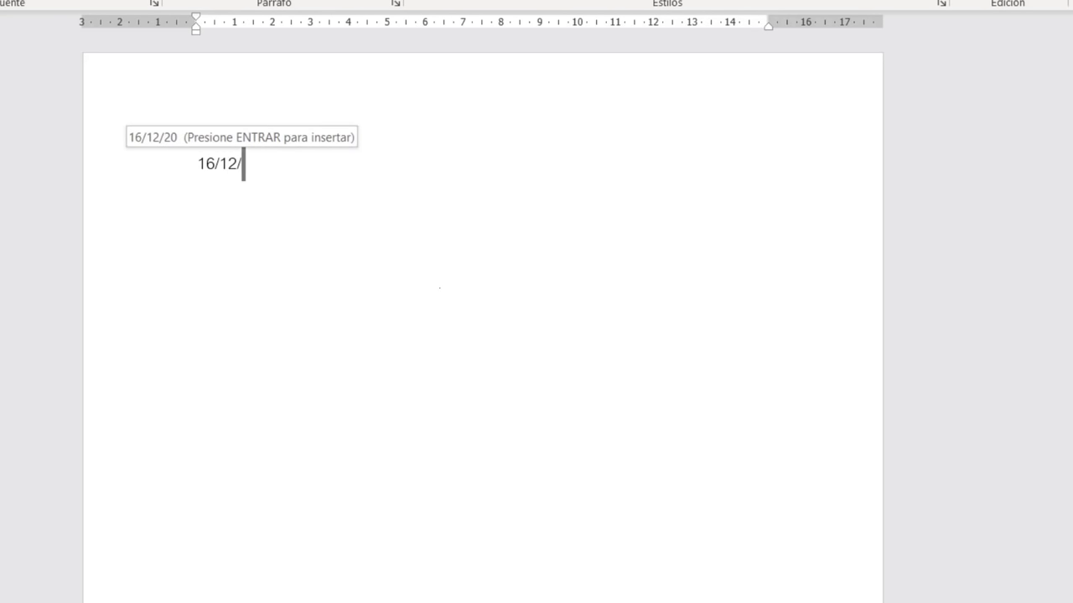
pyautogui.write('201')
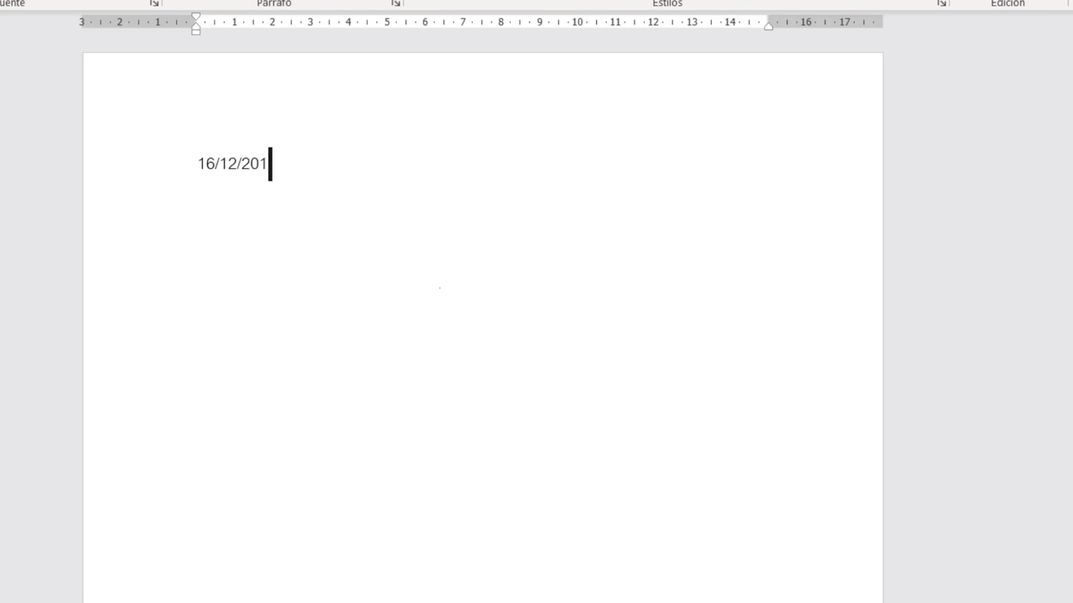
pyautogui.press('BackSpace')
pyautogui.write('20')
pyautogui.press('Return')
# Type the Señor/a recipient line with the recipient's name, then 'informática en la Web' below
pyautogui.write('Señor/a')
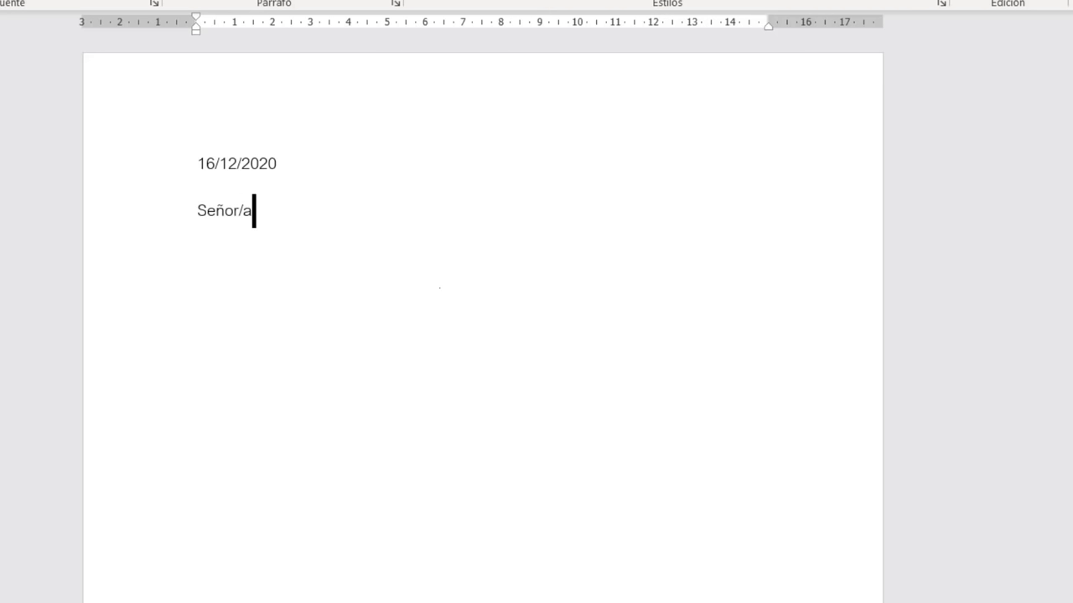
pyautogui.write(' Erikj')
pyautogui.press('BackSpace')
pyautogui.press('BackSpace')
pyautogui.write('cka Espin')
pyautogui.press('BackSpace')
pyautogui.press('BackSpace')
pyautogui.press('BackSpace')
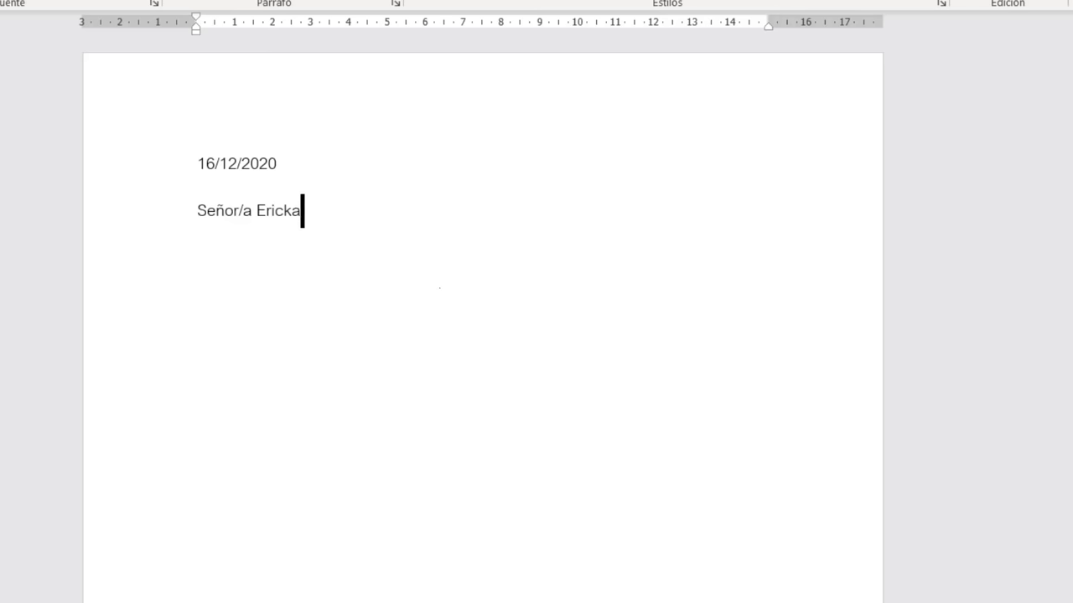
pyautogui.write('espinoza')
pyautogui.press('Return')
pyautogui.write('informática ')
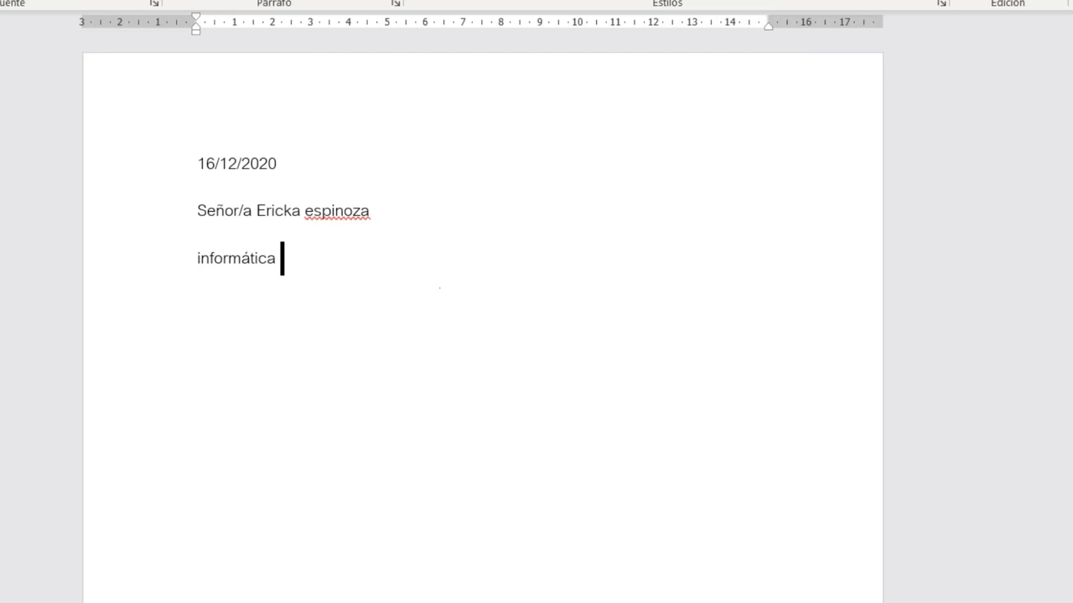
pyautogui.write('en la Web')
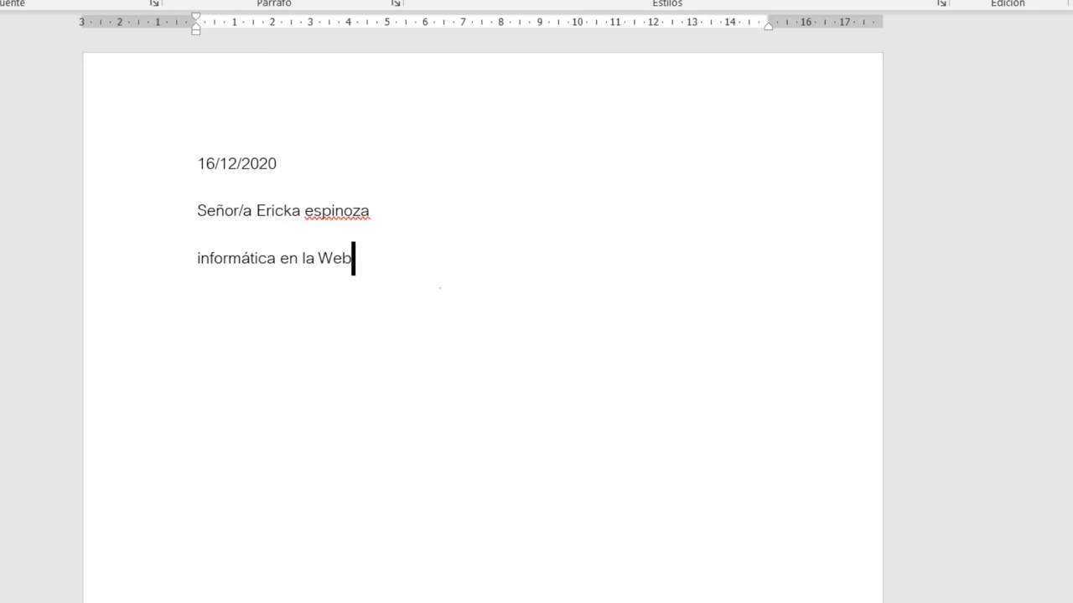
pyautogui.press('Return')
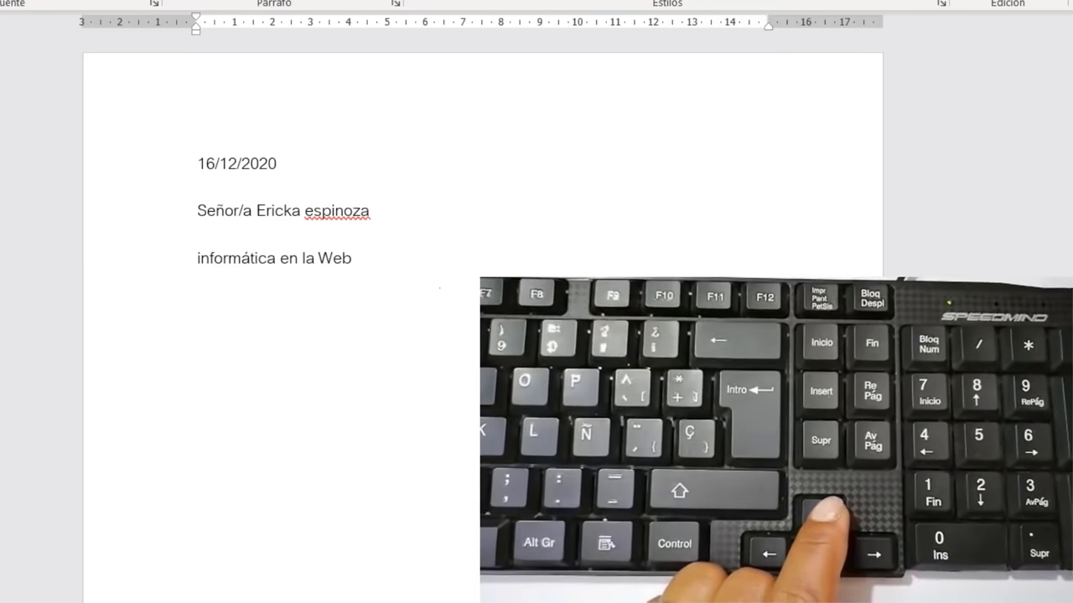
# Capitalize the company line so it reads 'Informática en la Web'
pyautogui.press('Up')
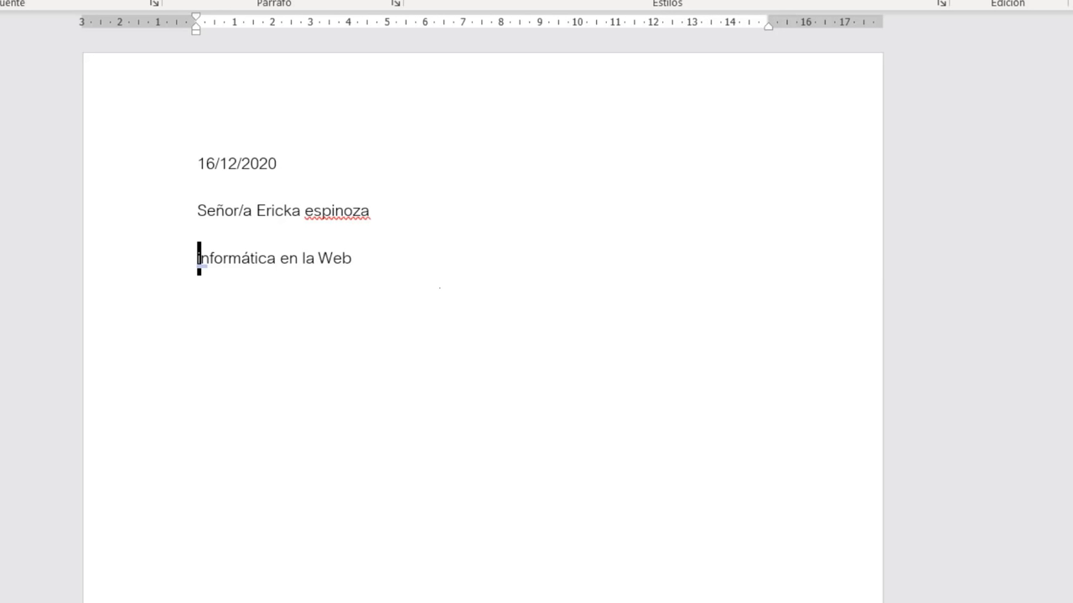
pyautogui.press('Delete')
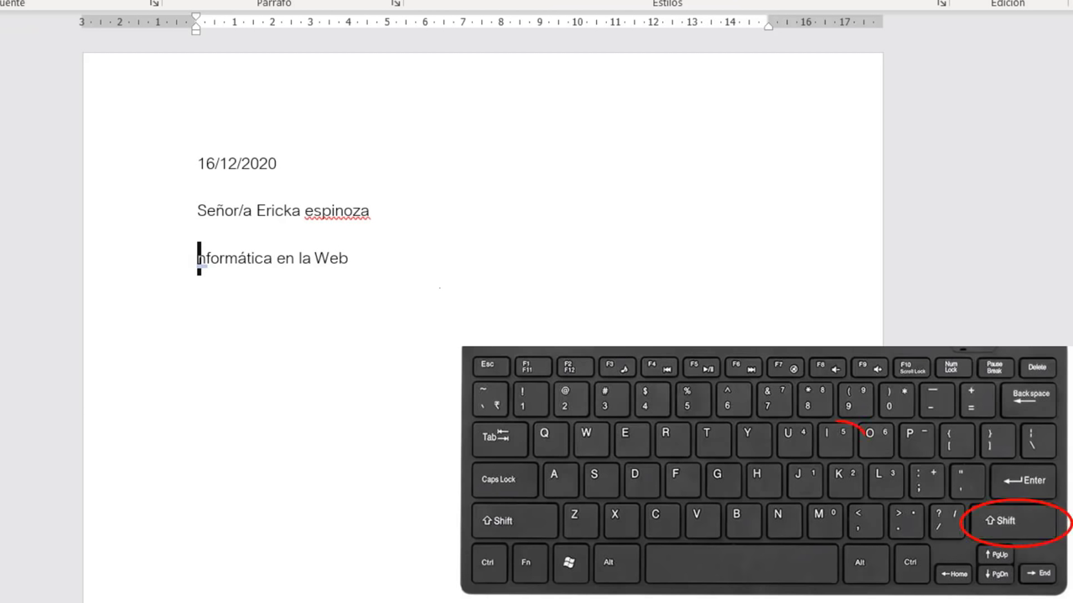
pyautogui.write('I')
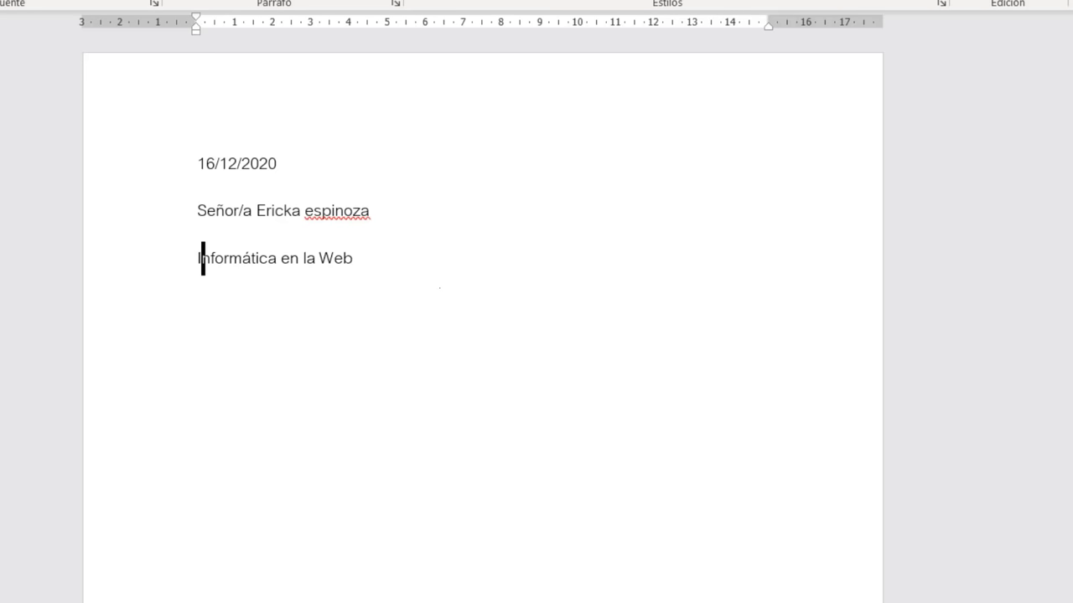
# Add the city line 'Balzar' below the company line
pyautogui.click(347, 258)
pyautogui.press('Right')
pyautogui.press('Return')
pyautogui.write('balzar')
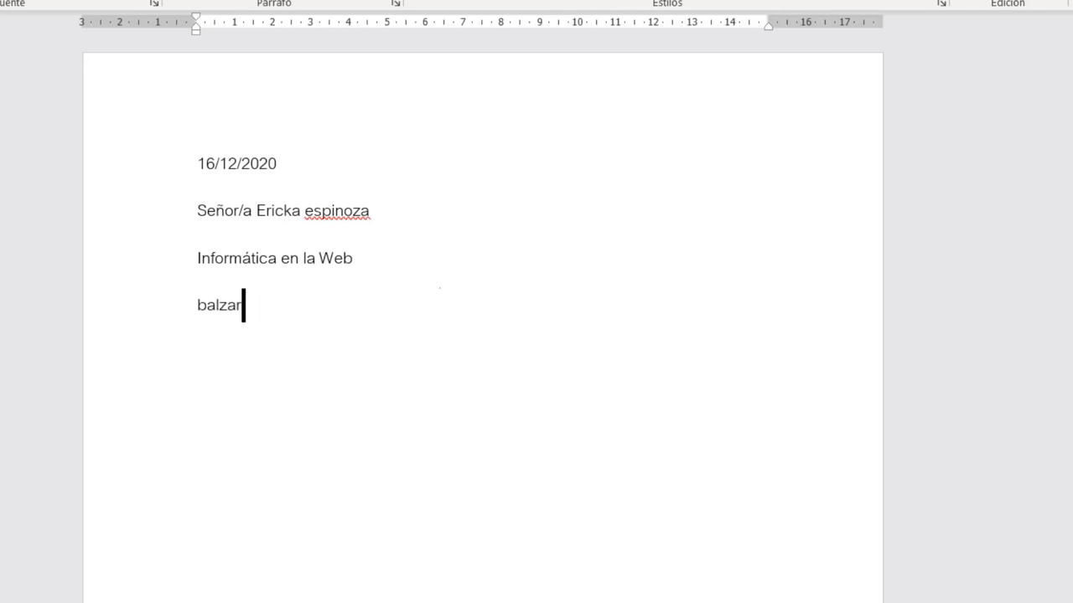
pyautogui.press('BackSpace')
pyautogui.press('Return')
pyautogui.press('Return')
pyautogui.press('Return')
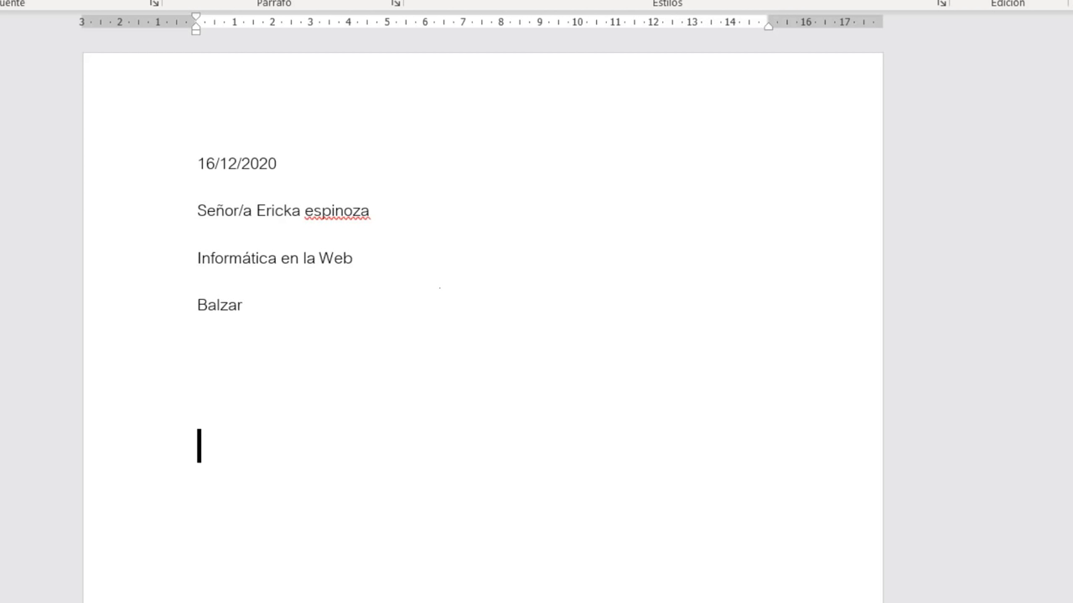
# Type the opening sentence 'Me dirijo a usted respetuosamente para agradecer…' ending with Administrador de Equipos
pyautogui.write('Me dirij')
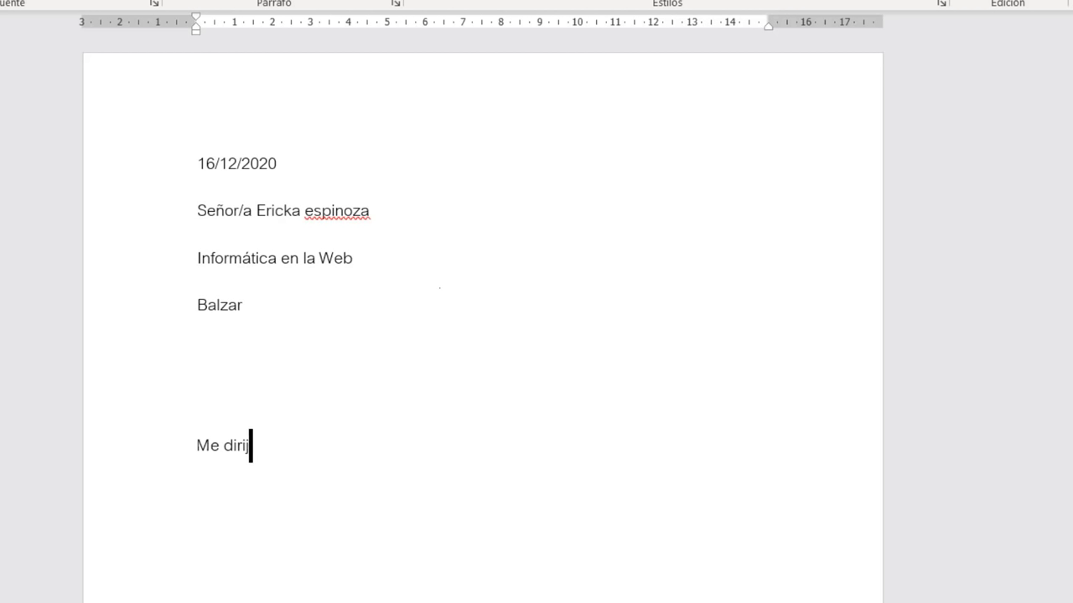
pyautogui.write('o a usted respetuosamen')
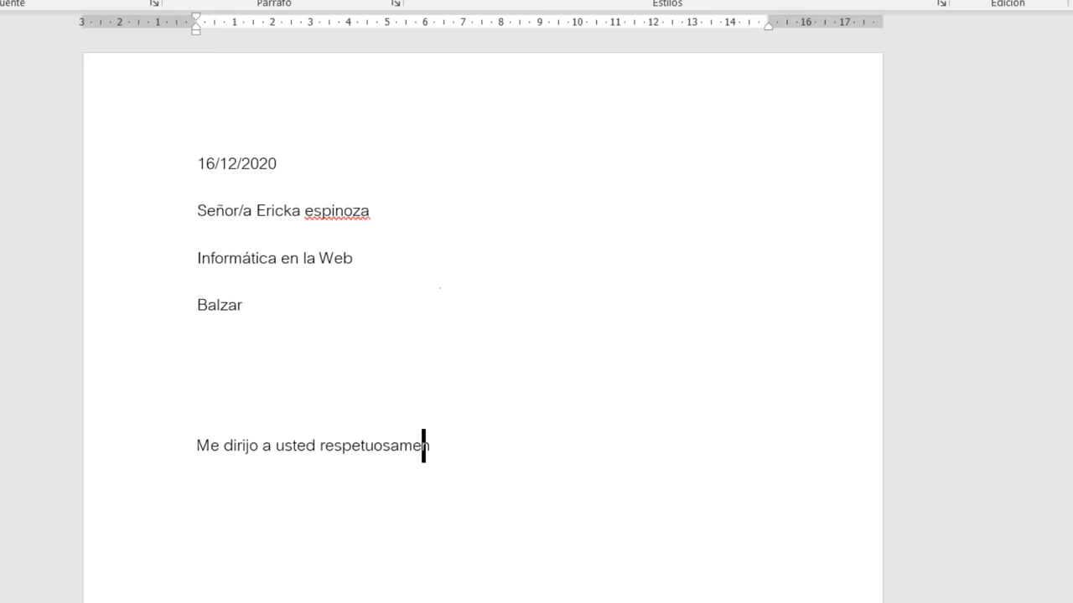
pyautogui.write('te para agradecer por la gran op')
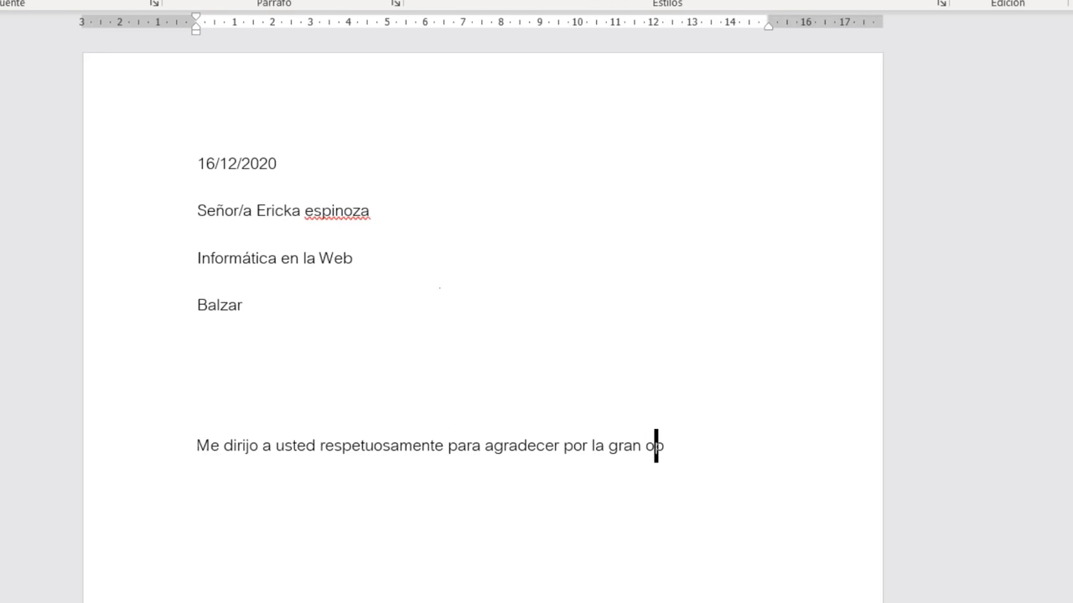
pyautogui.write('ortunidad de crecimiento dento de la empres')
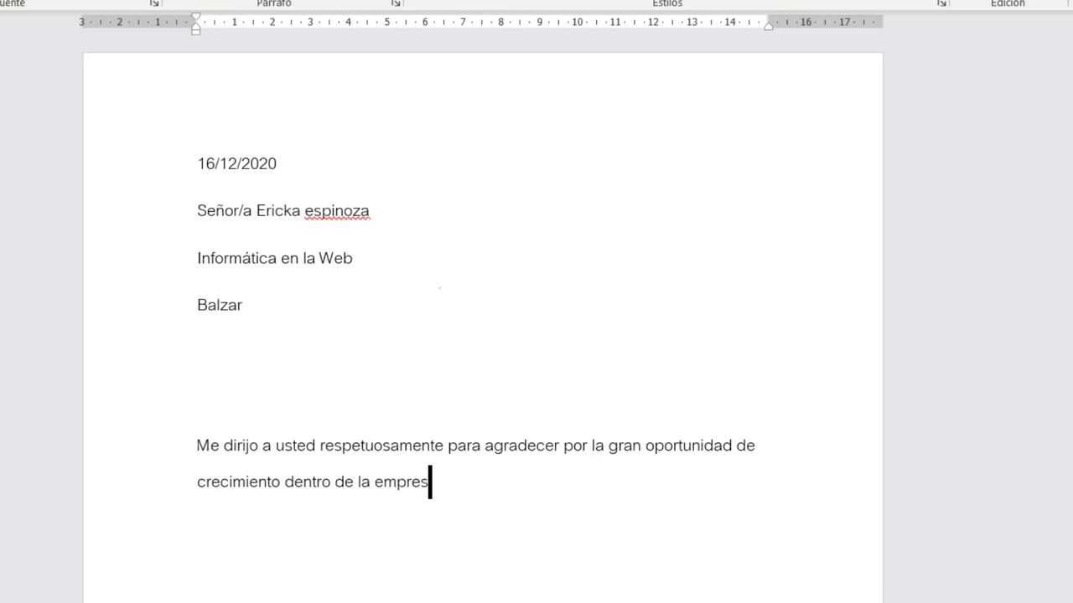
pyautogui.write('a que me han otorogado al')
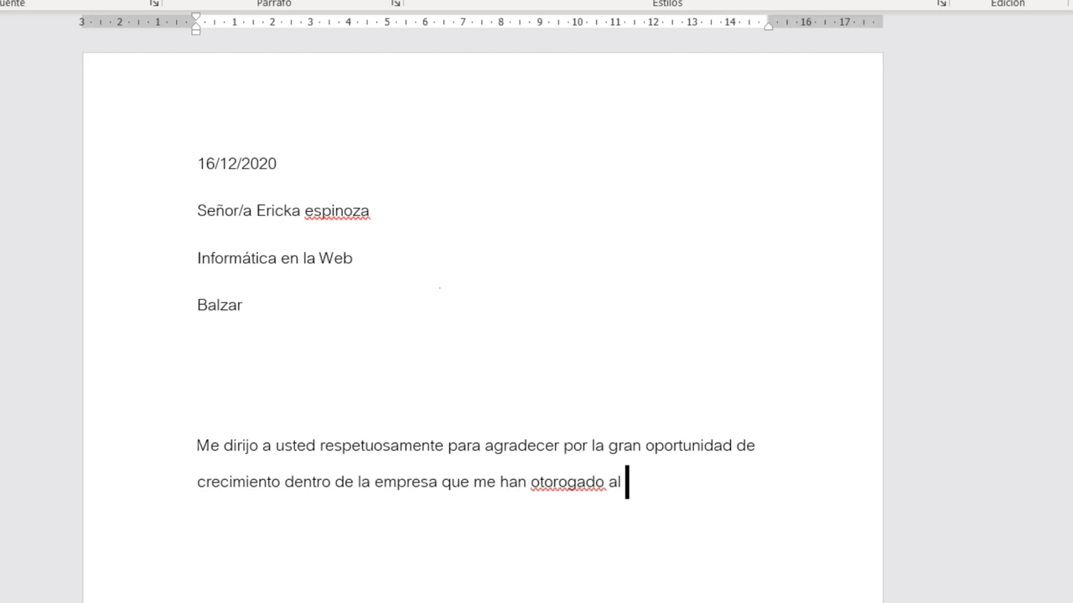
pyautogui.press('BackSpace')
pyautogui.press('BackSpace')
pyautogui.press('BackSpace')
pyautogui.press('BackSpace')
pyautogui.write('gado al ascenderme ')
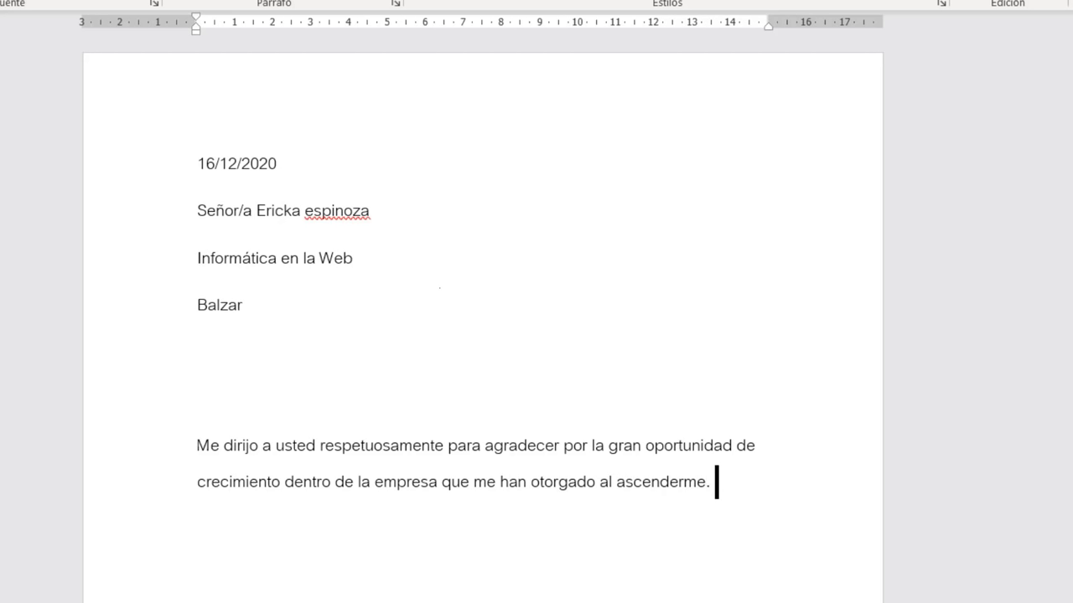
pyautogui.write('el día de ayer al cargo ')
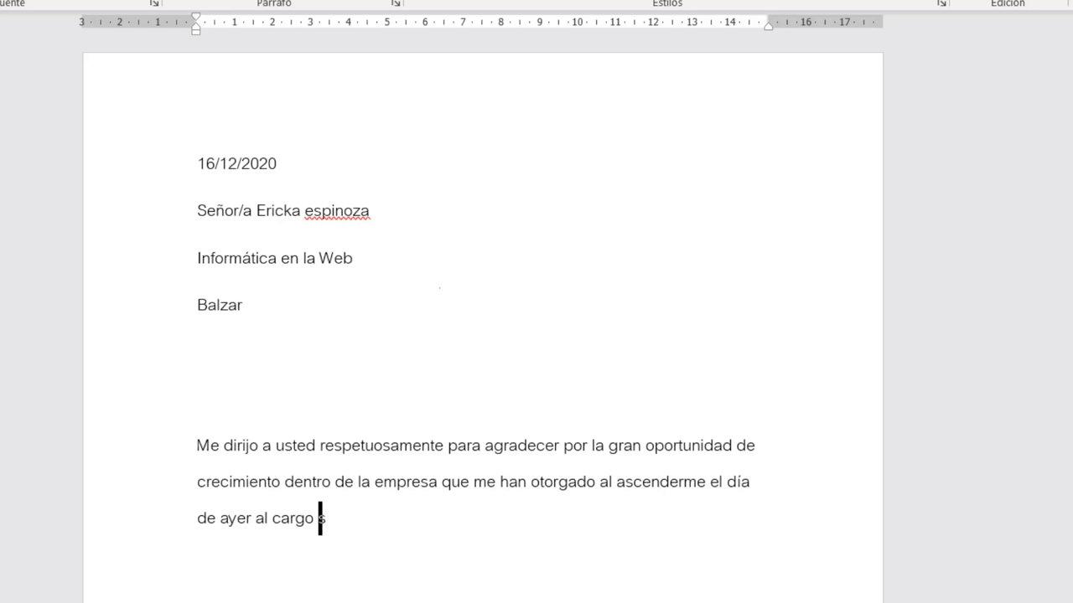
pyautogui.write('superior de Administrador de ')
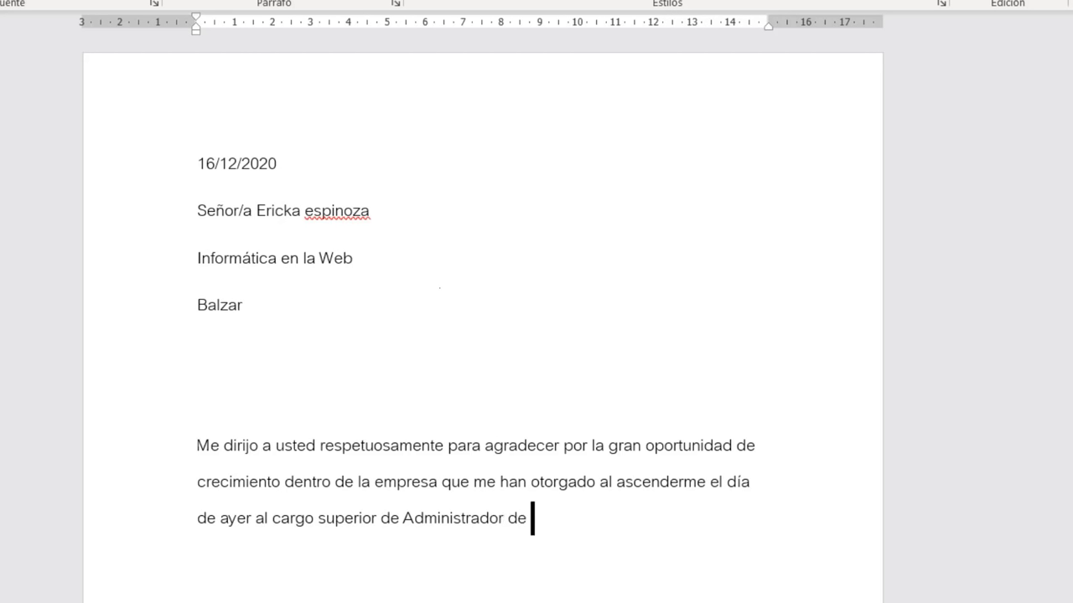
pyautogui.write('Equipos Teconologicos')
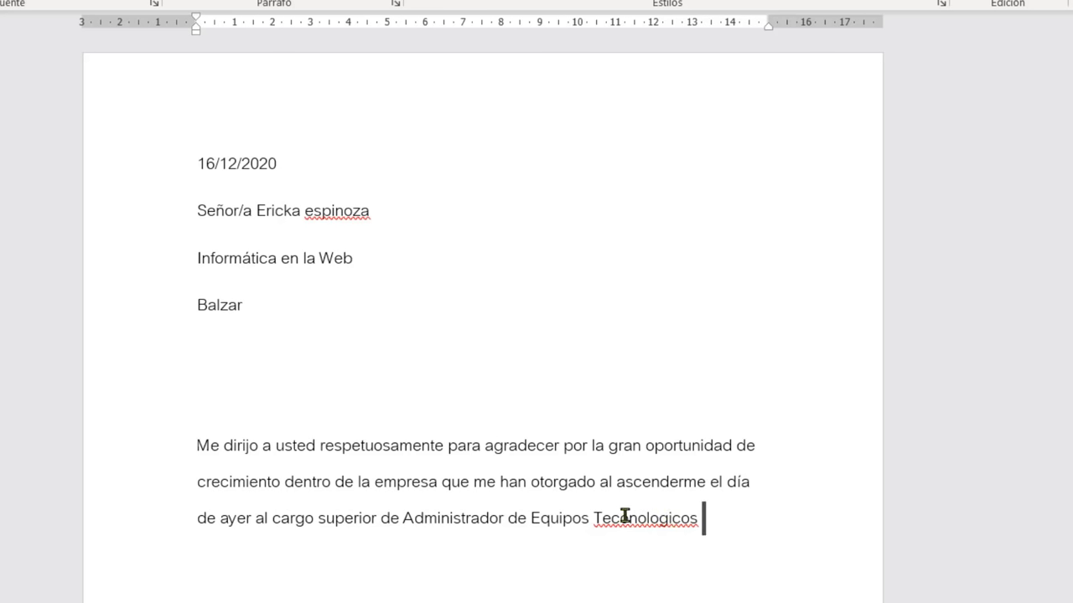
# Replace 'Teconologicos' with the spelling suggestion 'Tecnológicos' and add a closing period
pyautogui.rightClick(652, 514)
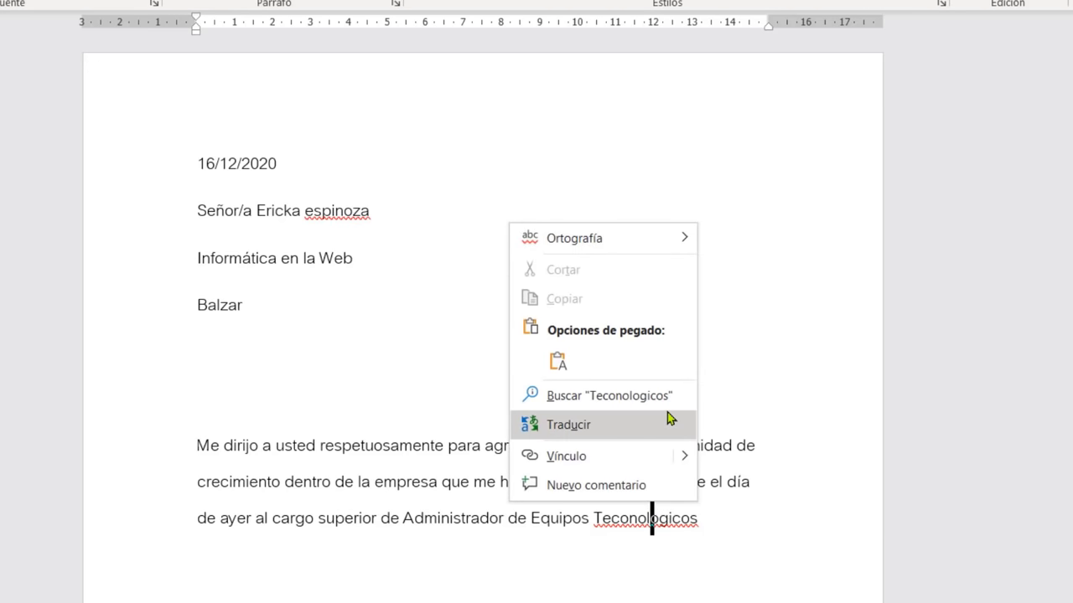
pyautogui.moveTo(637, 238)
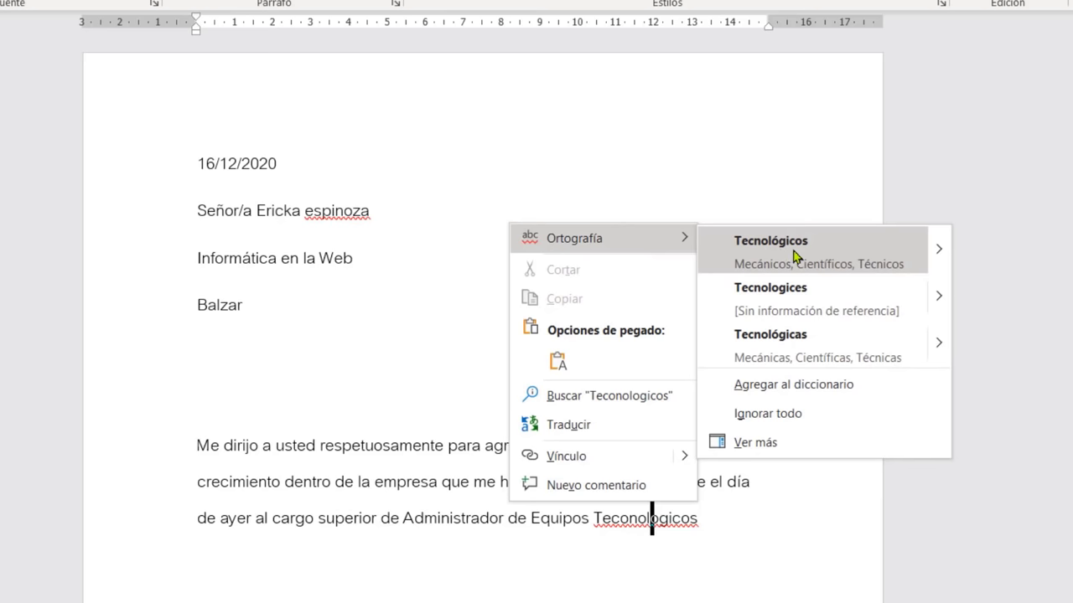
pyautogui.click(794, 256)
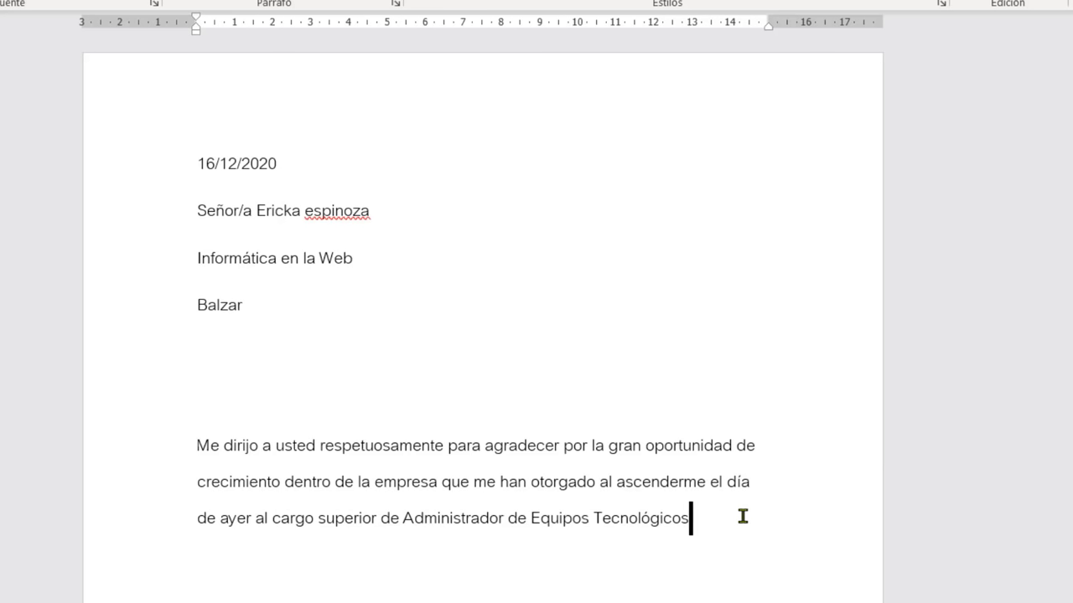
pyautogui.write('.')
pyautogui.click(743, 485)
pyautogui.press('BackSpace')
pyautogui.write('i')
pyautogui.click(740, 479)
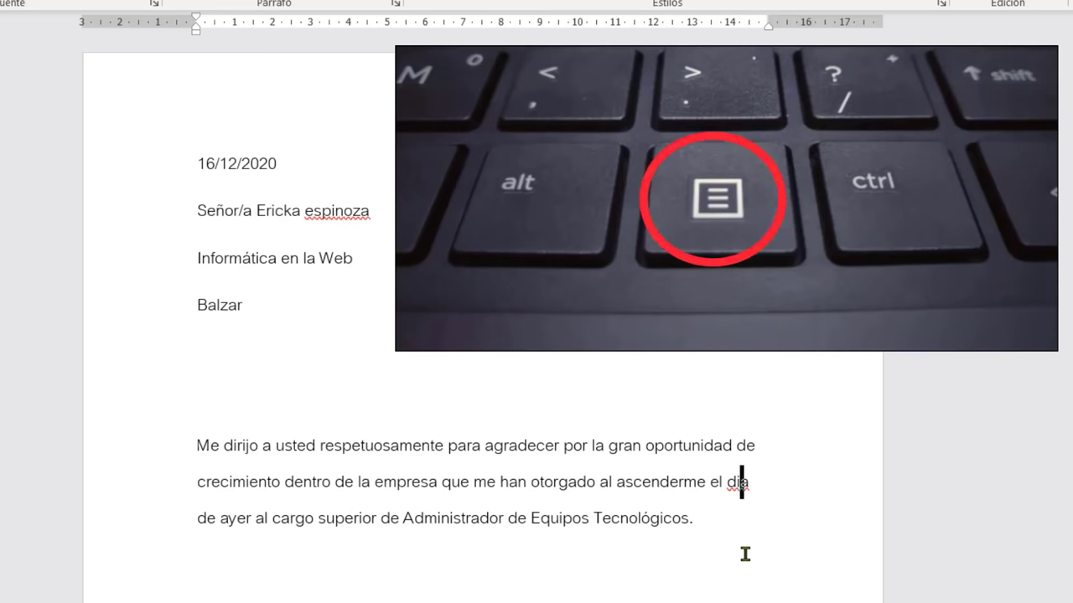
pyautogui.press('Menu')
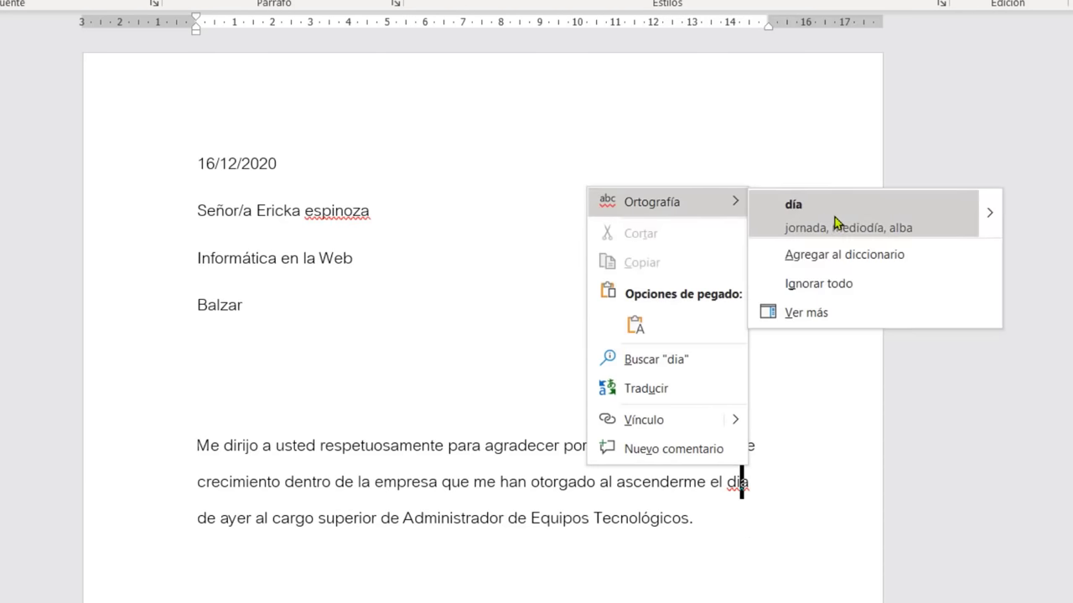
pyautogui.click(836, 220)
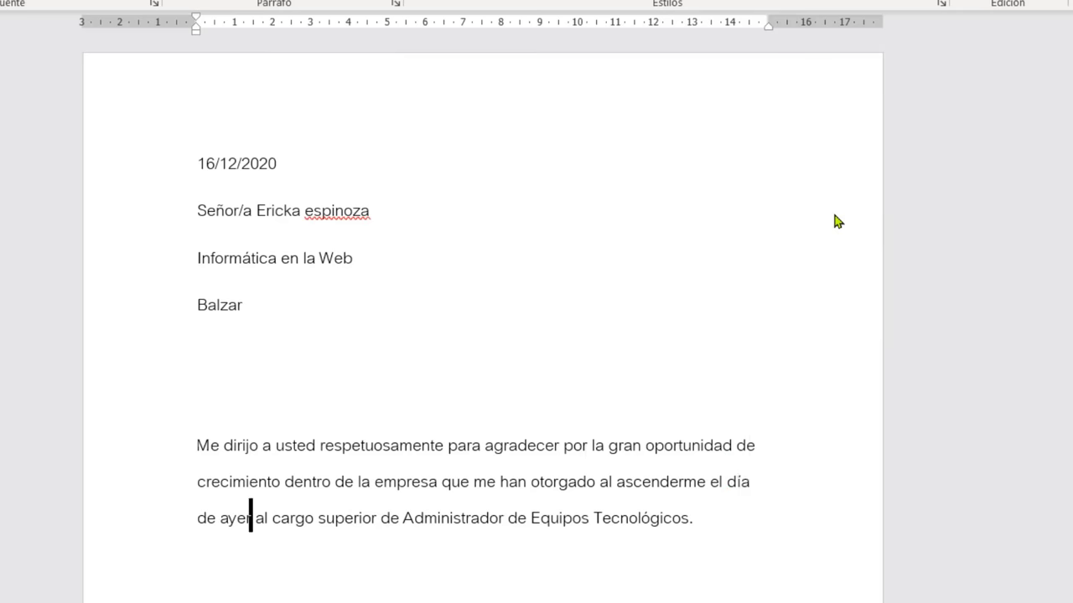
pyautogui.press('Home')
# Extend the sentence with ', y por tener en cuenta mi trabajo… depositar su confianza en mi.'
pyautogui.press('BackSpace')
pyautogui.write(', y por tener ')
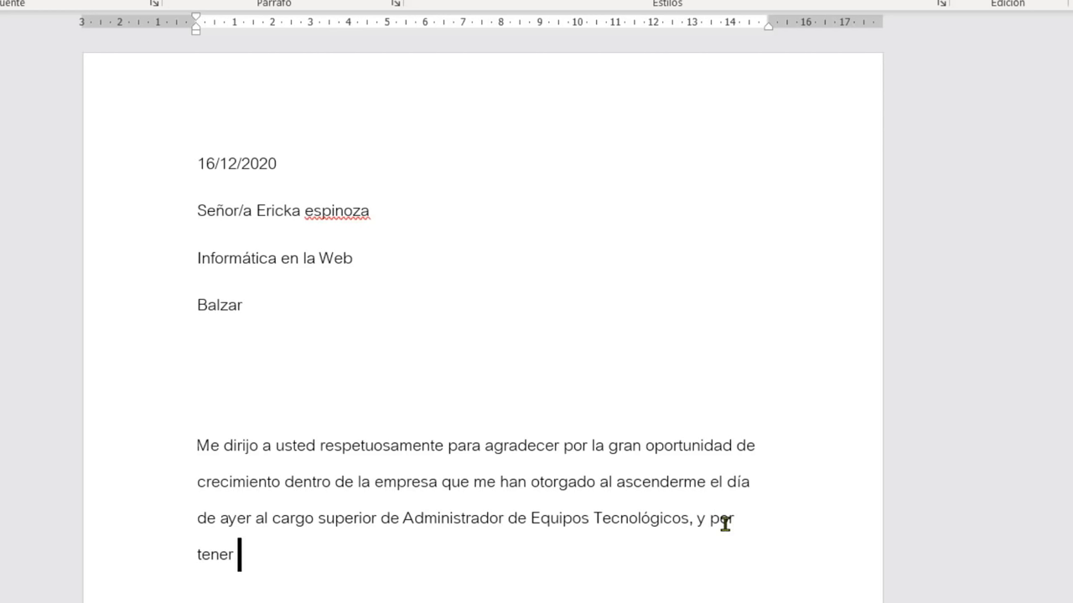
pyautogui.write('en cuenta mi trabajo')
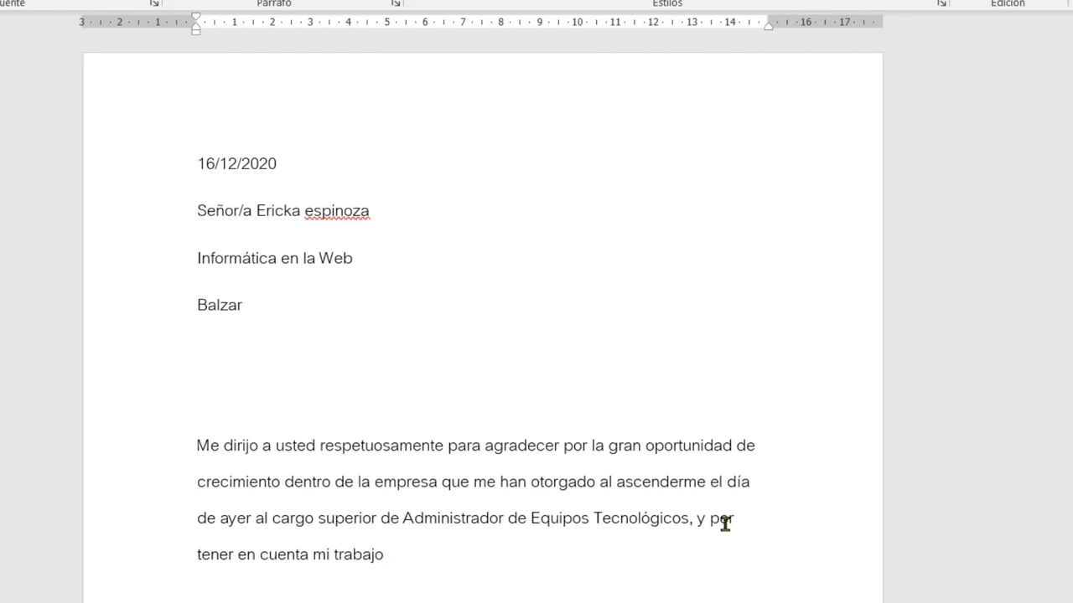
pyautogui.write(', esfuerzo y perse')
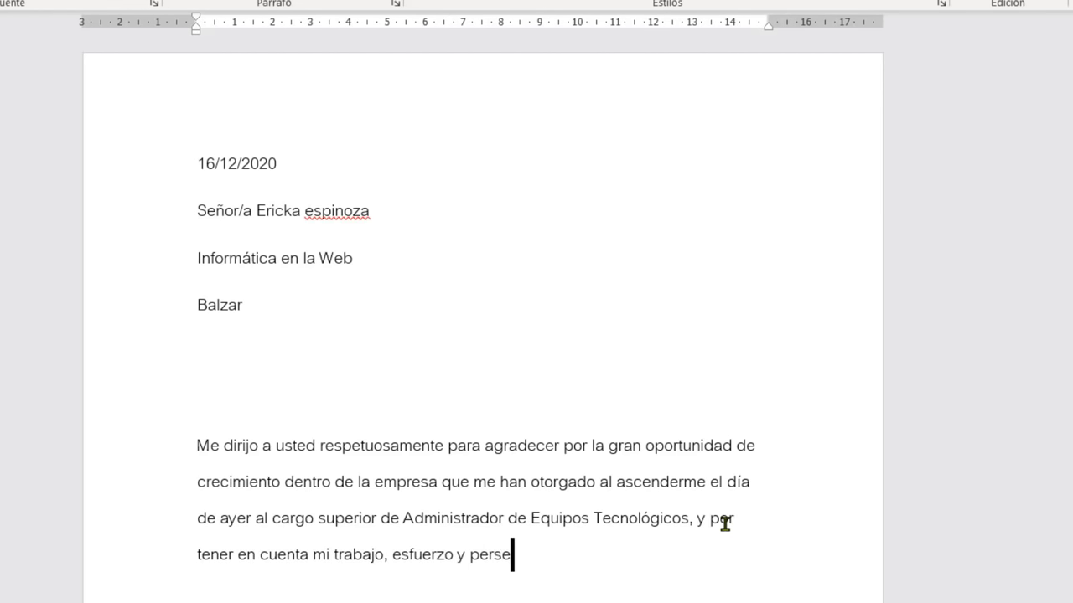
pyautogui.write('verancia para a')
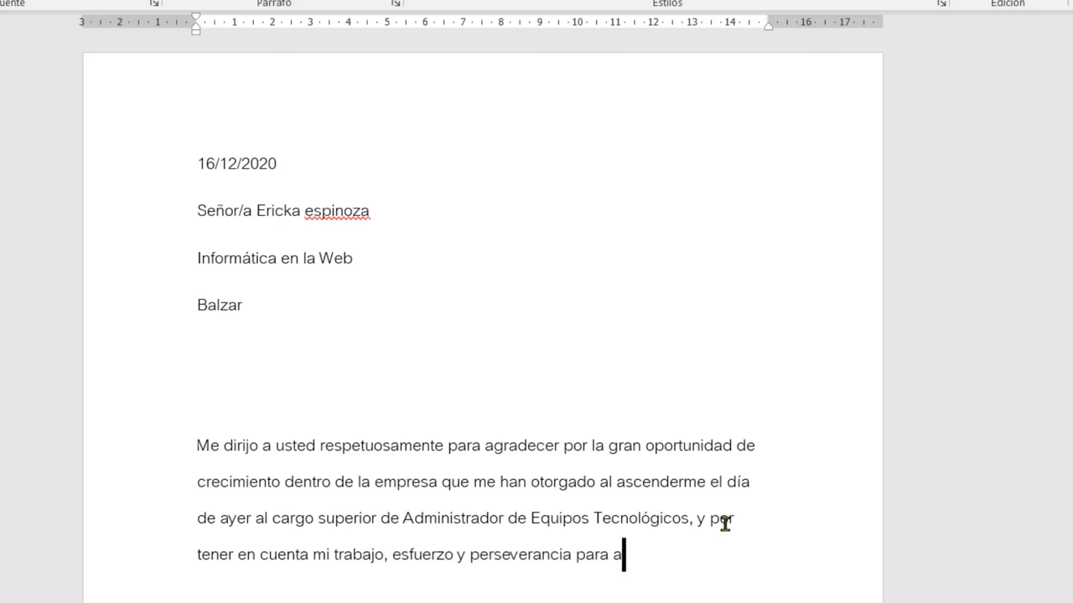
pyautogui.write('sumir esta mnueva ')
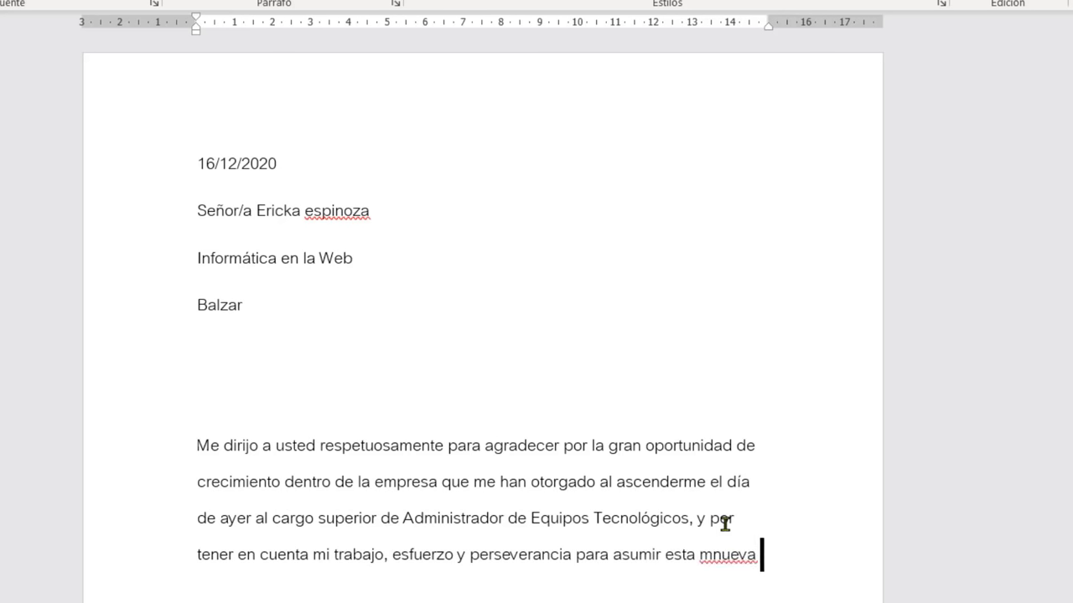
pyautogui.write('posiciomn y de')
pyautogui.press('BackSpace')
pyautogui.press('BackSpace')
pyautogui.press('BackSpace')
pyautogui.press('BackSpace')
pyautogui.press('BackSpace')
pyautogui.write('ón y d')
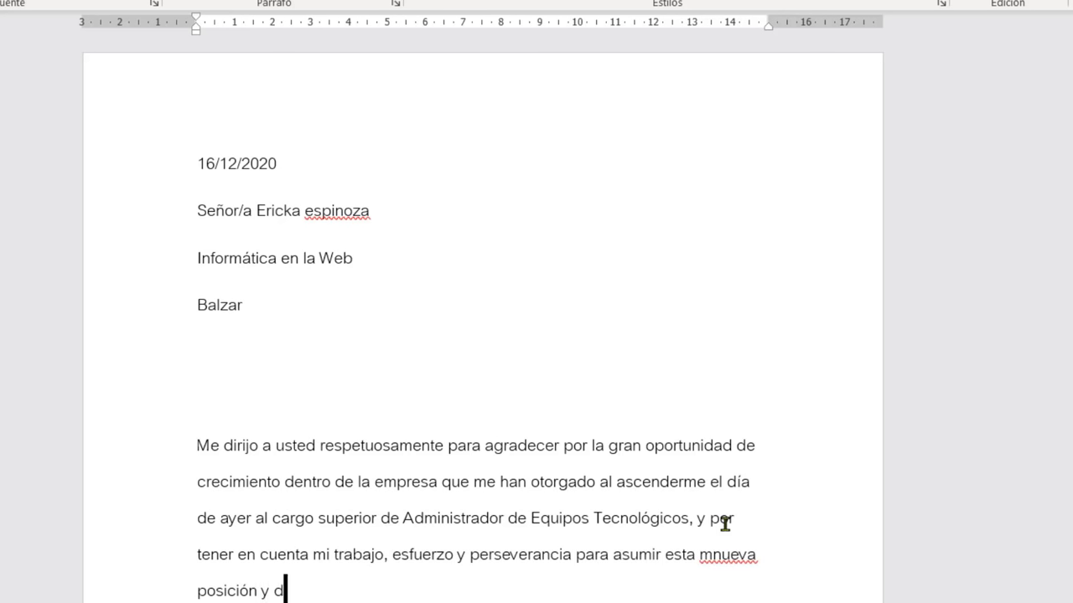
pyautogui.write('epositar su con')
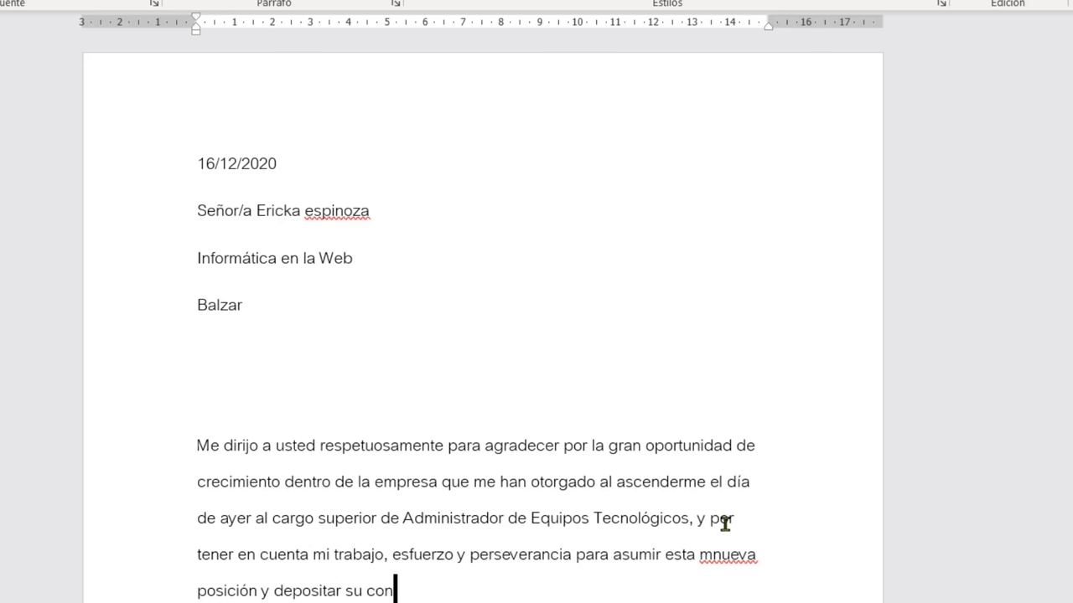
pyautogui.write('fianza en mi')
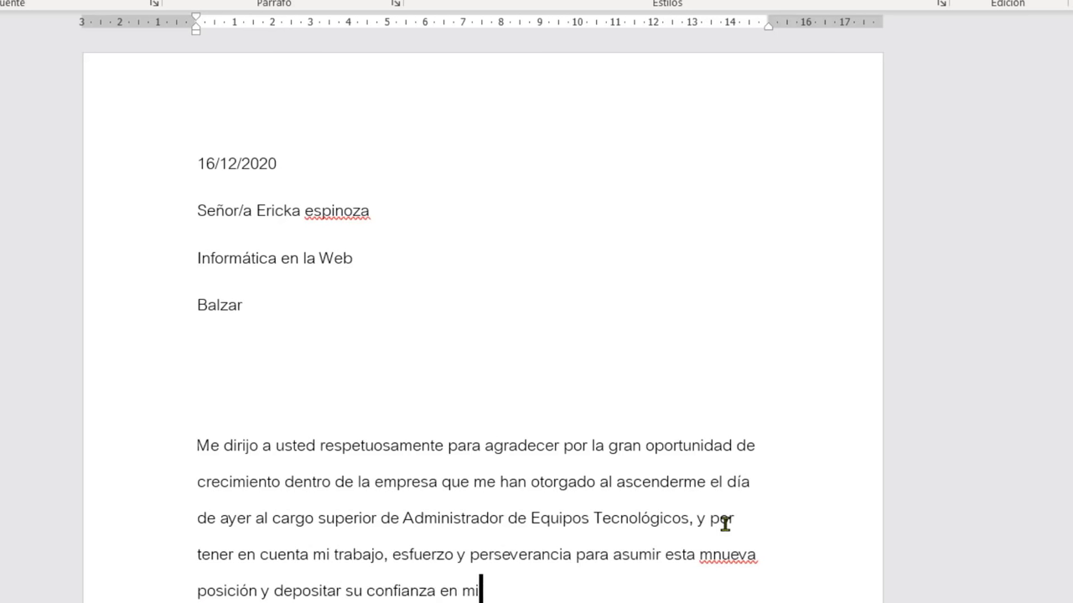
pyautogui.write('.')
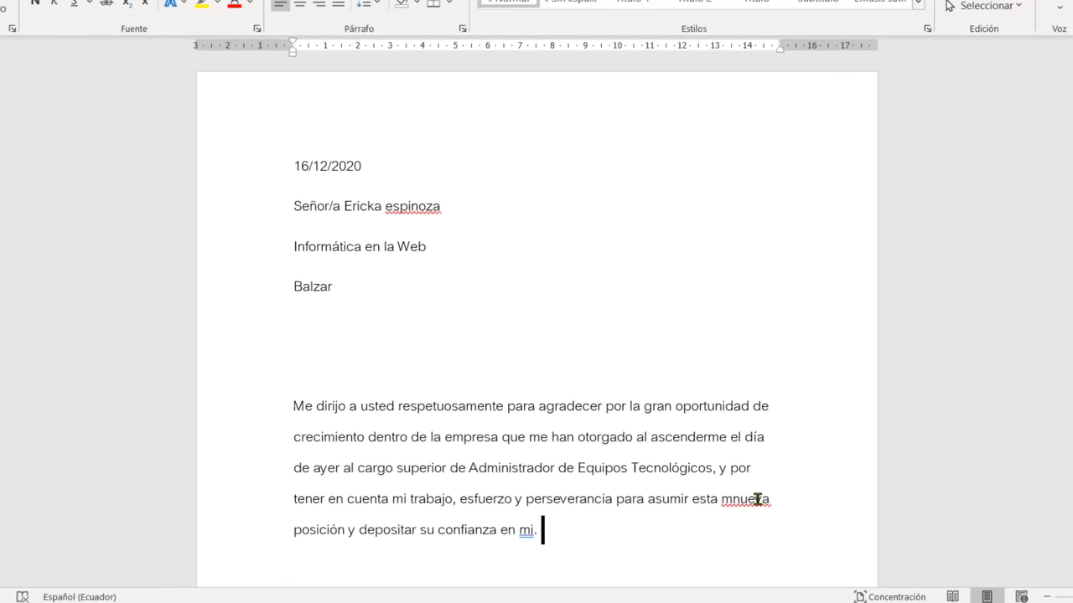
# Accept the suggestions changing 'mnueva' to 'nueva' and 'mi' to 'mí'
pyautogui.rightClick(758, 499)
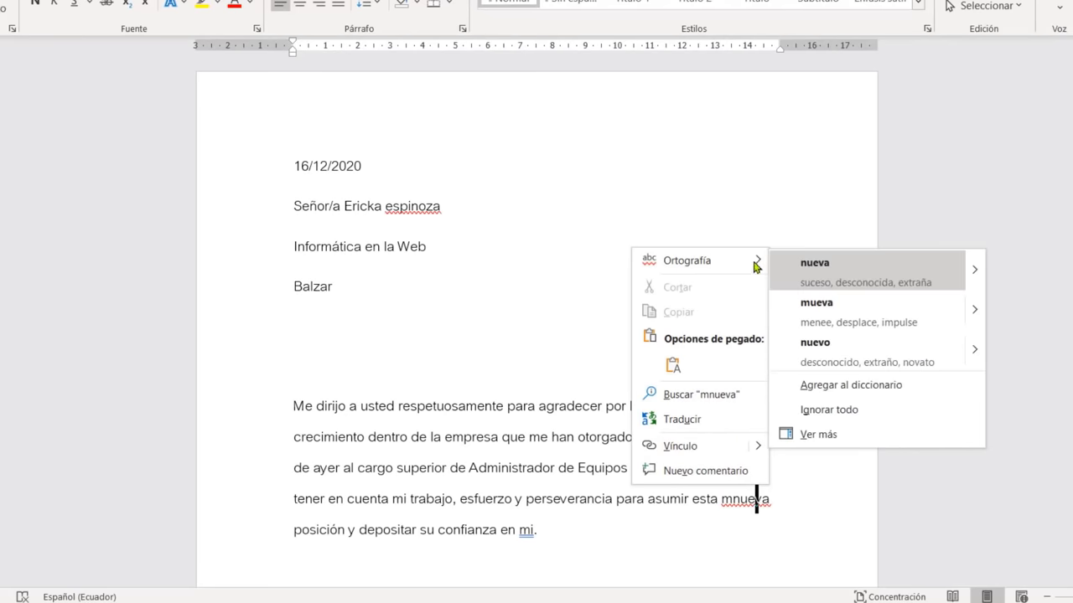
pyautogui.click(838, 285)
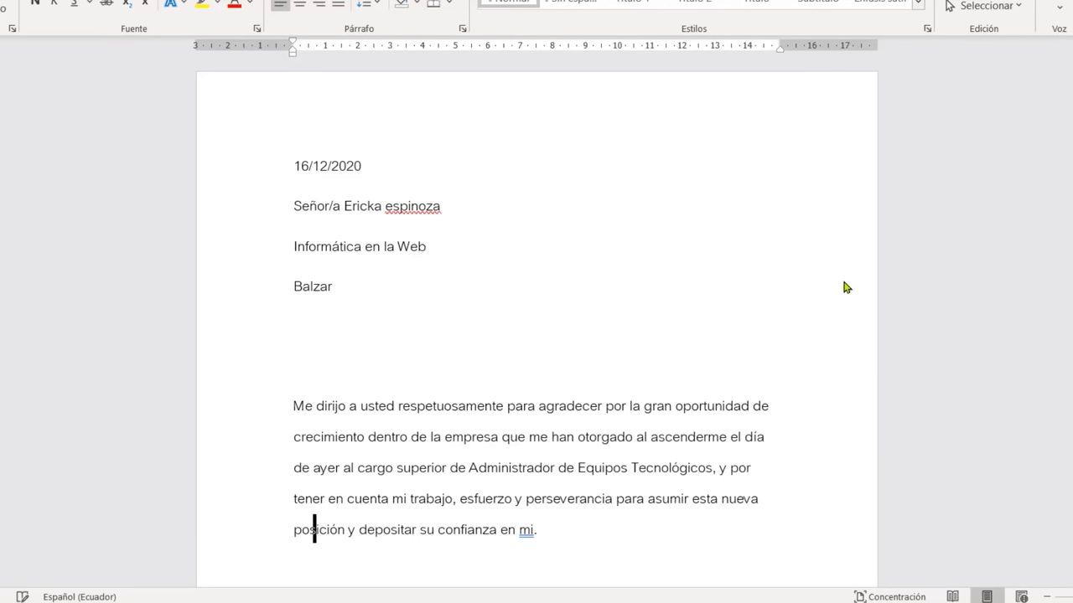
pyautogui.rightClick(527, 530)
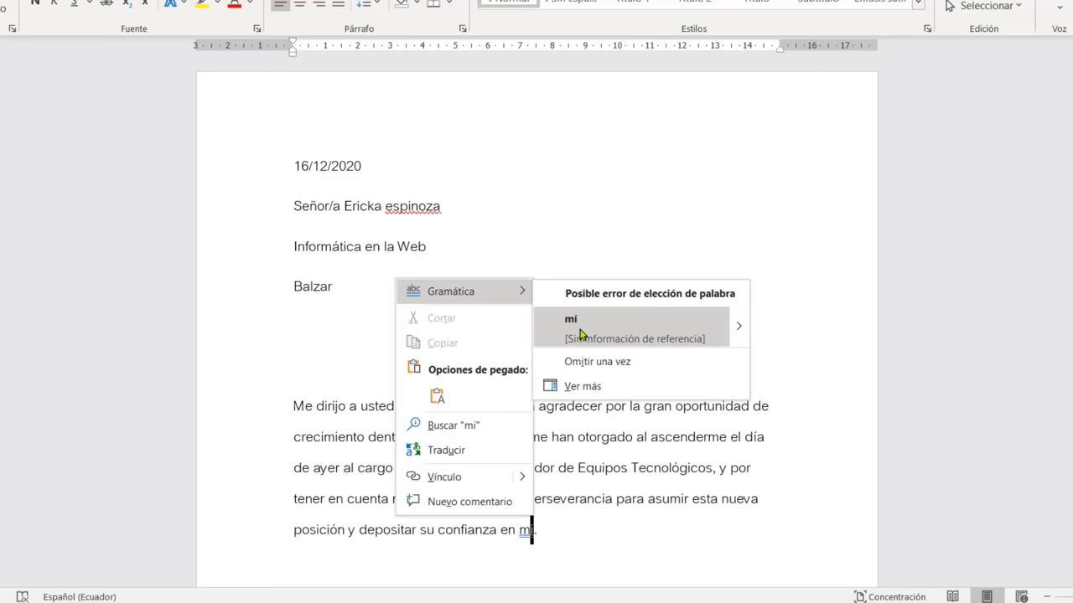
pyautogui.click(580, 332)
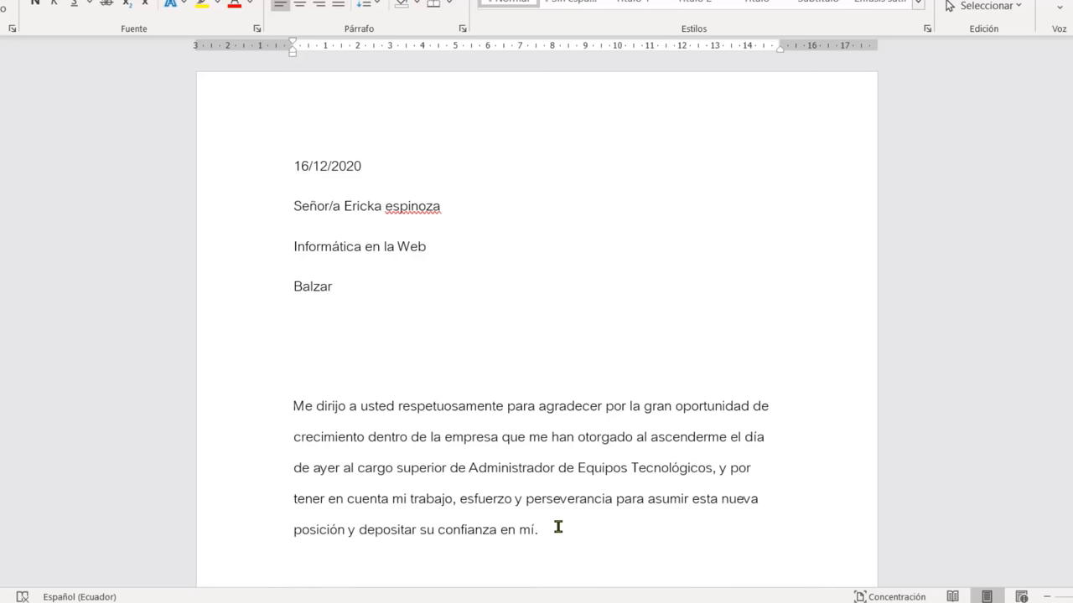
# Type the second paragraph 'Espero seguir siendo parte de este gran equipo…' ending with 'deseando muchos éxitos'
pyautogui.write('Espero s')
pyautogui.write('eguir siendo parte de este gran equipo')
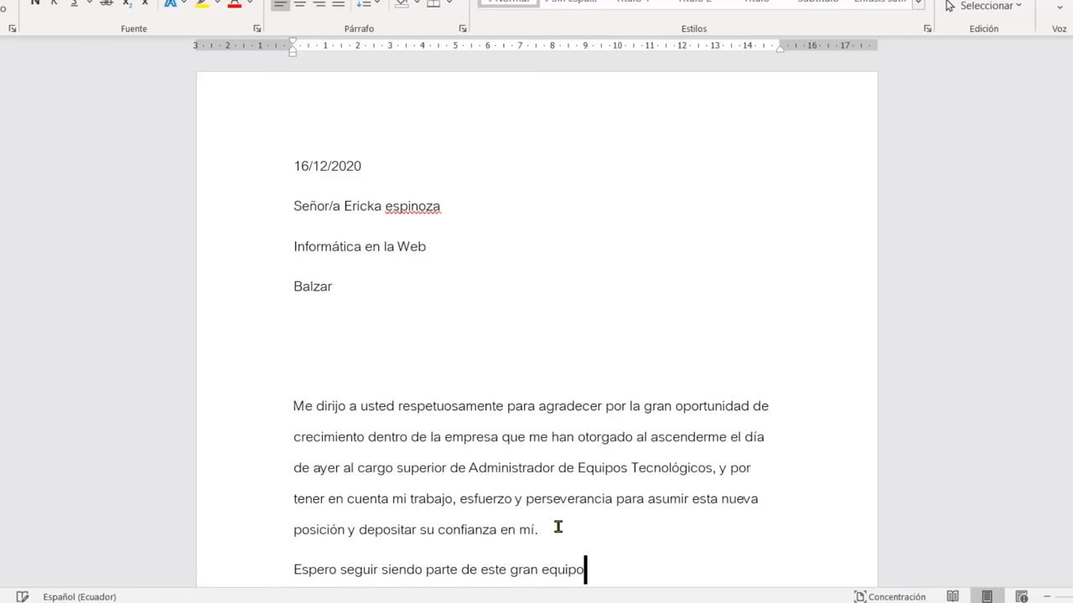
pyautogui.write(' de trabajo que se caracteriza por ter')
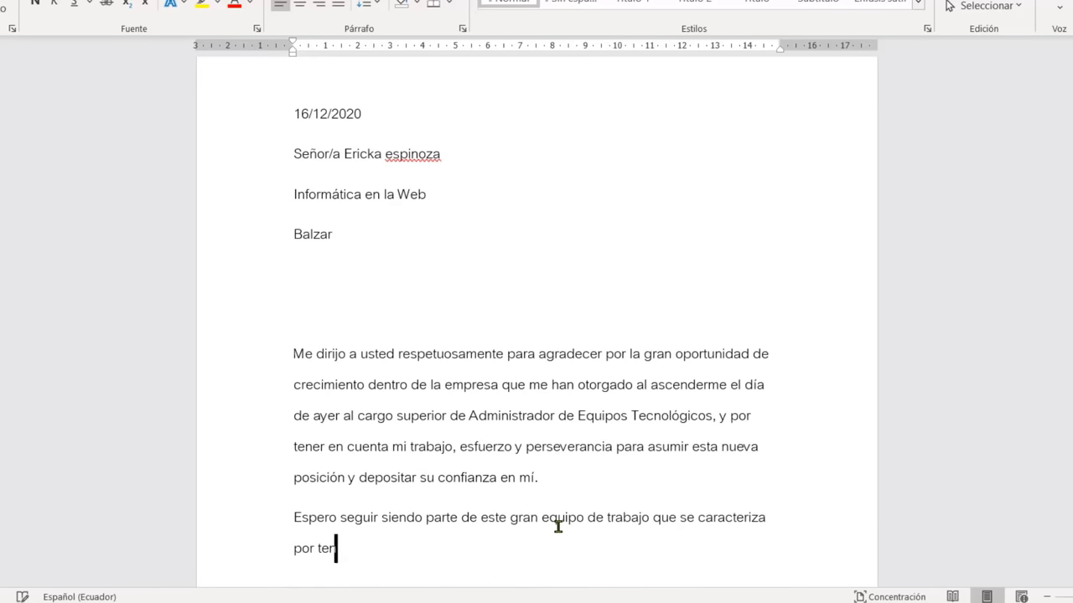
pyautogui.write('ner un optimo ambiente y las excelen')
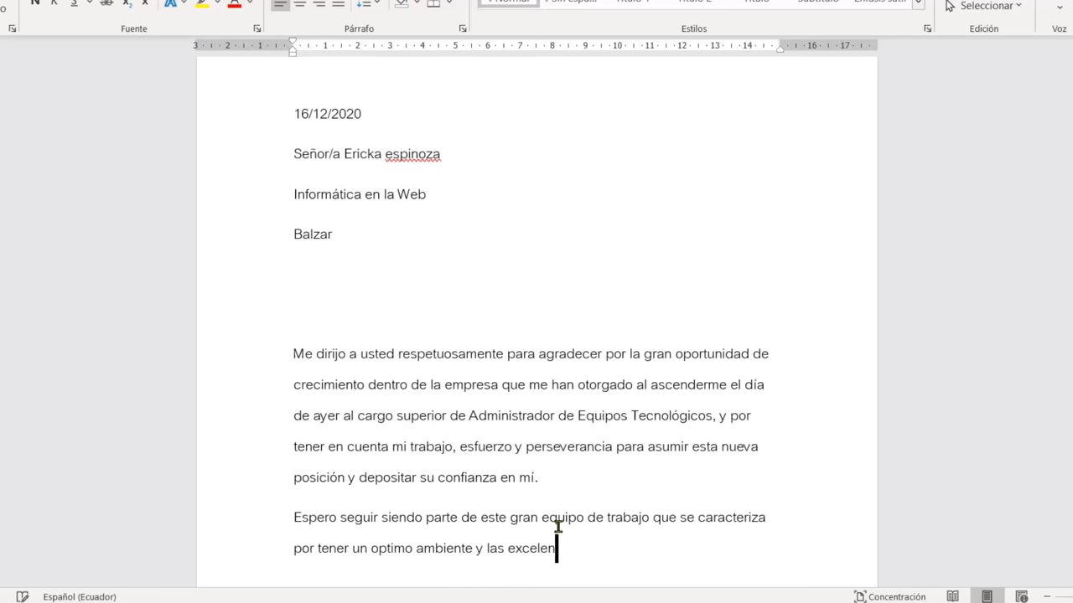
pyautogui.write('tes herramientas que esta em´resa')
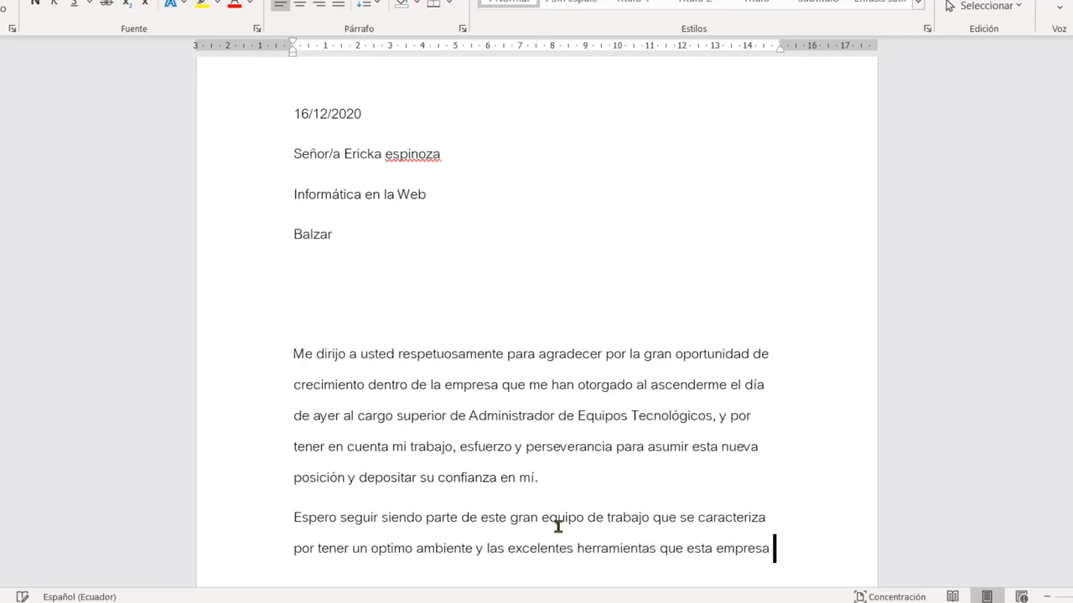
pyautogui.write(' me ha ofrecido desde que inice mis lab')
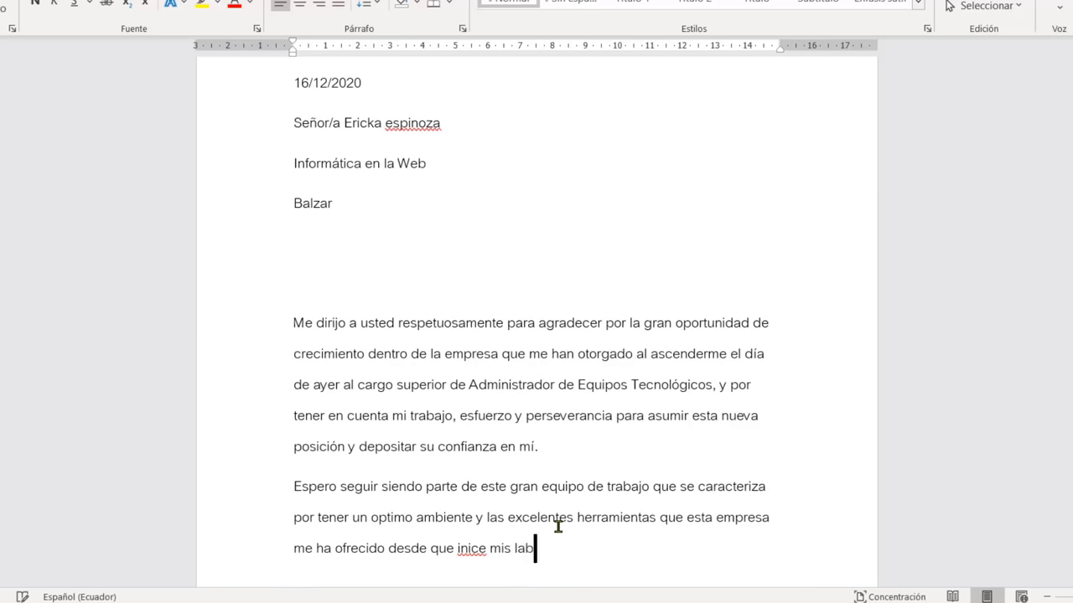
pyautogui.write('ores aquí, por lo cu')
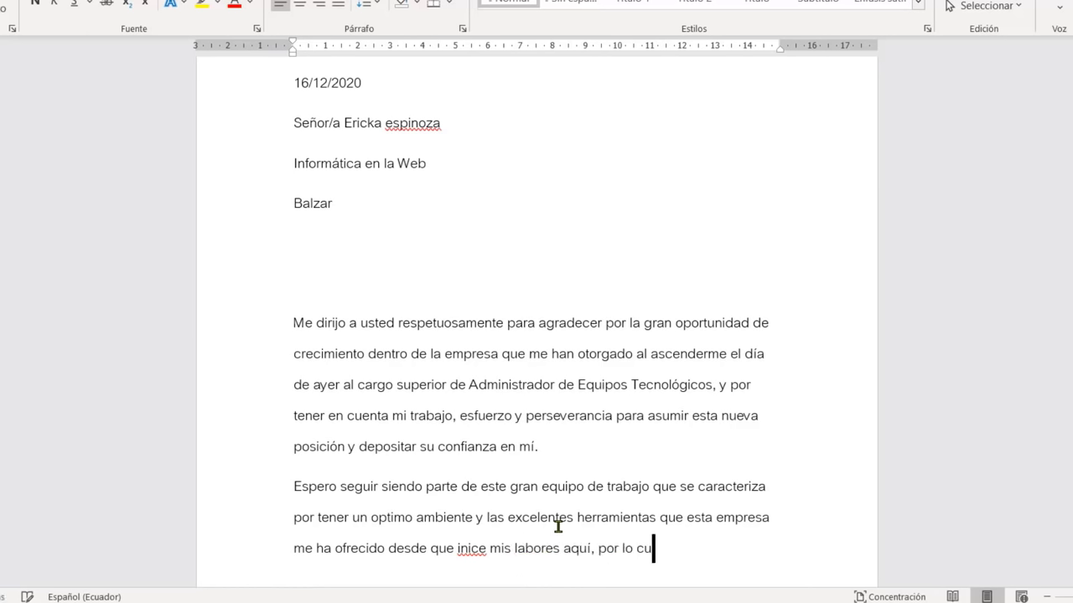
pyautogui.press('BackSpace')
pyautogui.press('BackSpace')
pyautogui.press('BackSpace')
pyautogui.press('BackSpace')
pyautogui.press('BackSpace')
pyautogui.write(',')
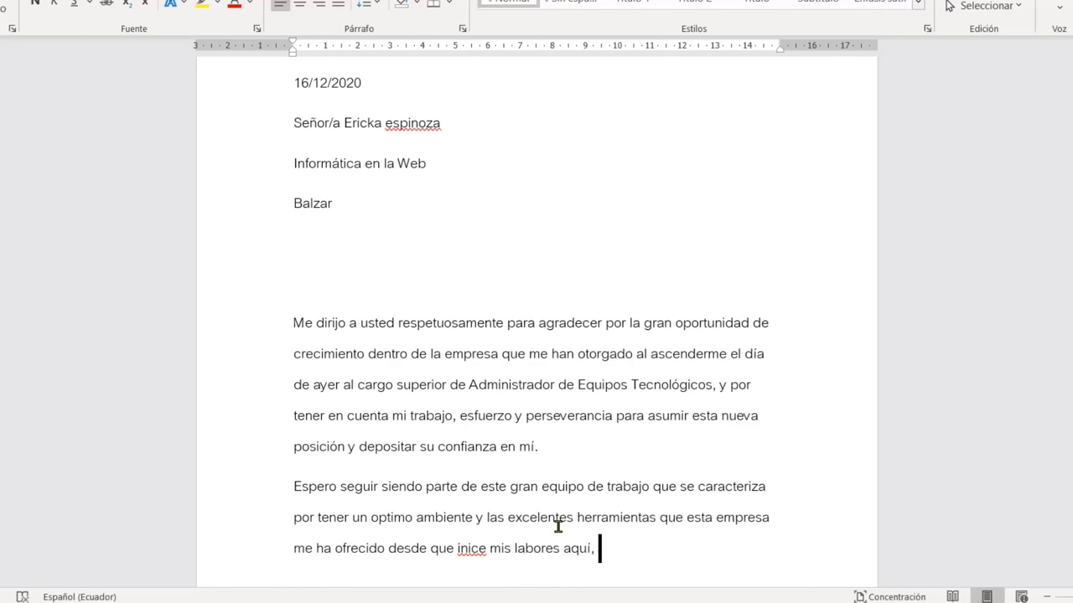
pyautogui.write(' por lo cual extiendo nuevamente mis ')
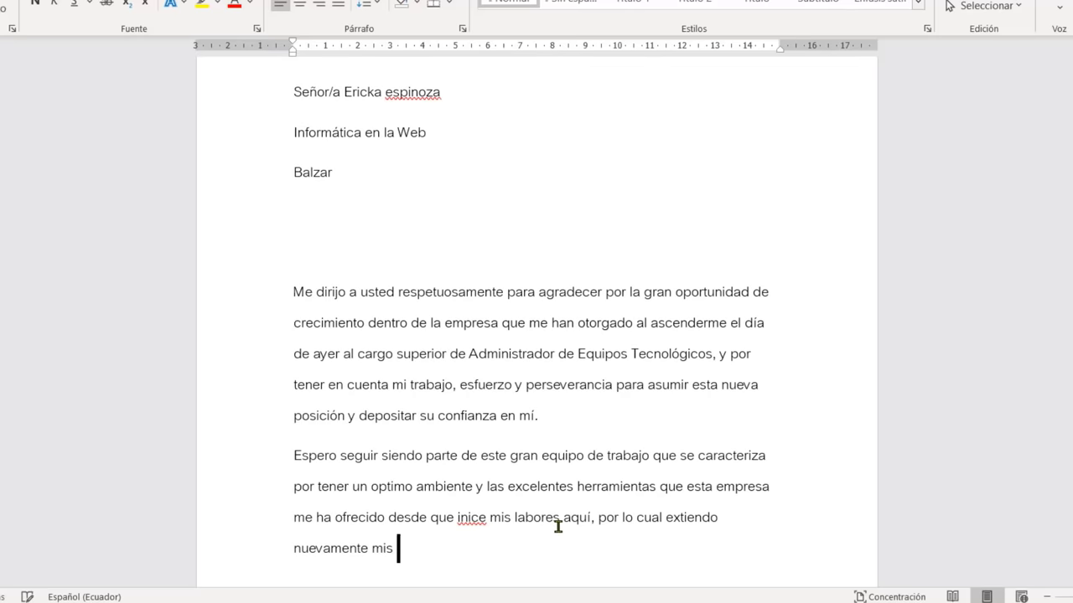
pyautogui.write('mas sinceros agradecimientos')
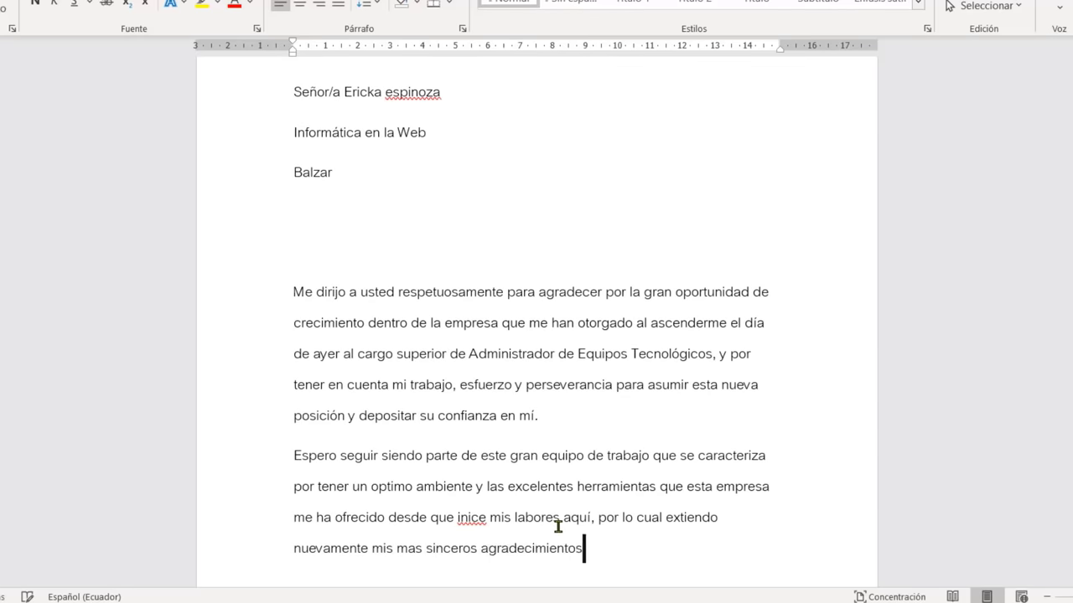
pyautogui.write(', deseando muchos exitos pa')
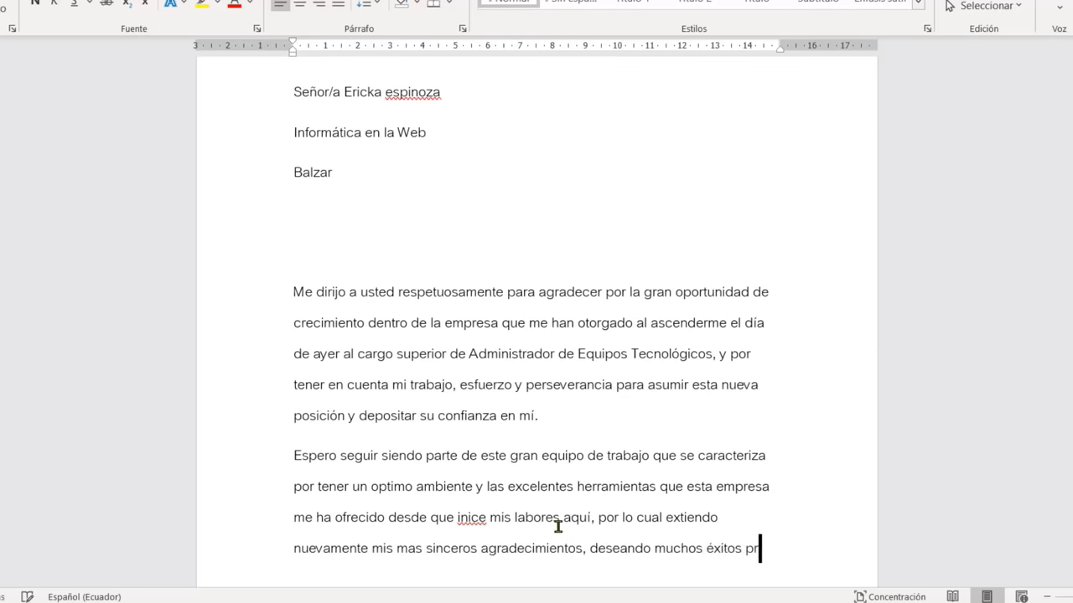
pyautogui.write('ra usted siempre.')
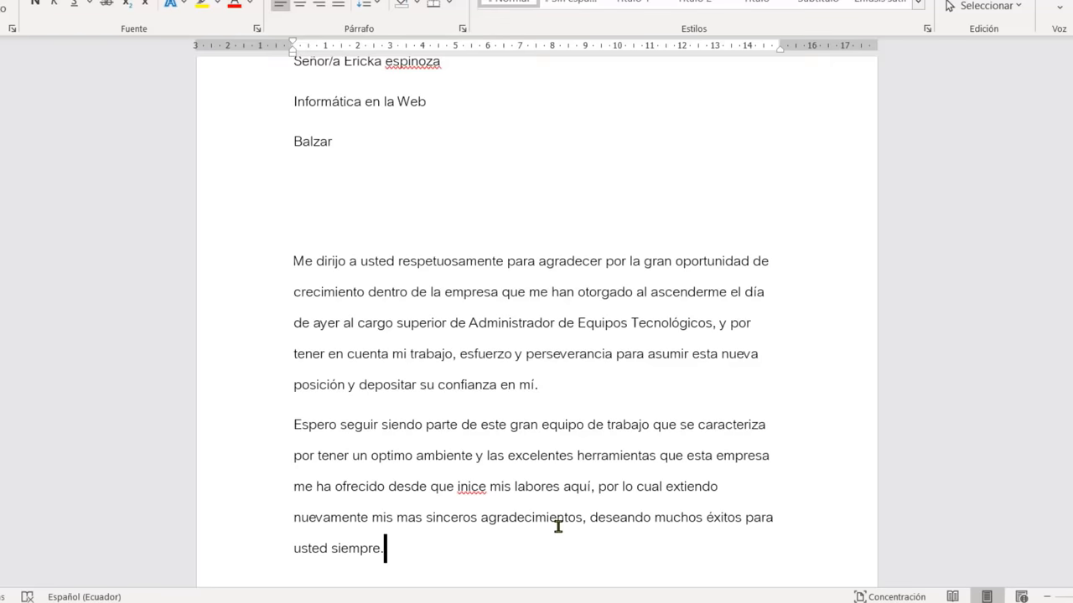
# Add the closing 'Cordialmente' and the sender's full name on separate lines below
pyautogui.press('Return')
pyautogui.press('Return')
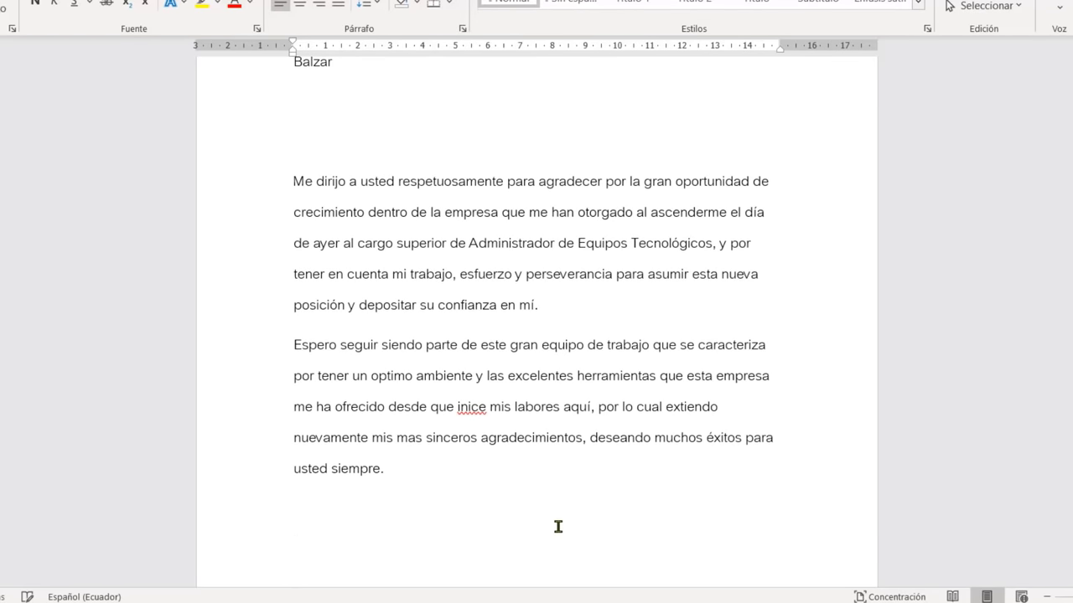
pyautogui.write('c')
pyautogui.write('ordi')
pyautogui.press('BackSpace')
pyautogui.write('almente.')
pyautogui.press('Return')
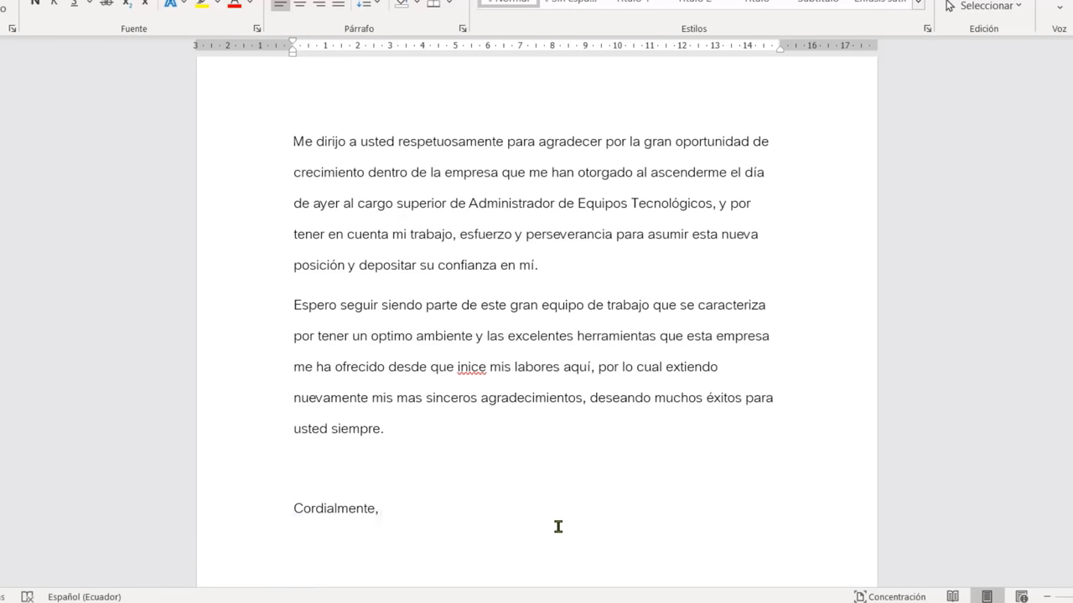
pyautogui.press('Return')
pyautogui.press('Return')
pyautogui.write('Elaine Arellnao')
pyautogui.press('BackSpace')
pyautogui.press('BackSpace')
pyautogui.press('BackSpace')
pyautogui.write('ano')
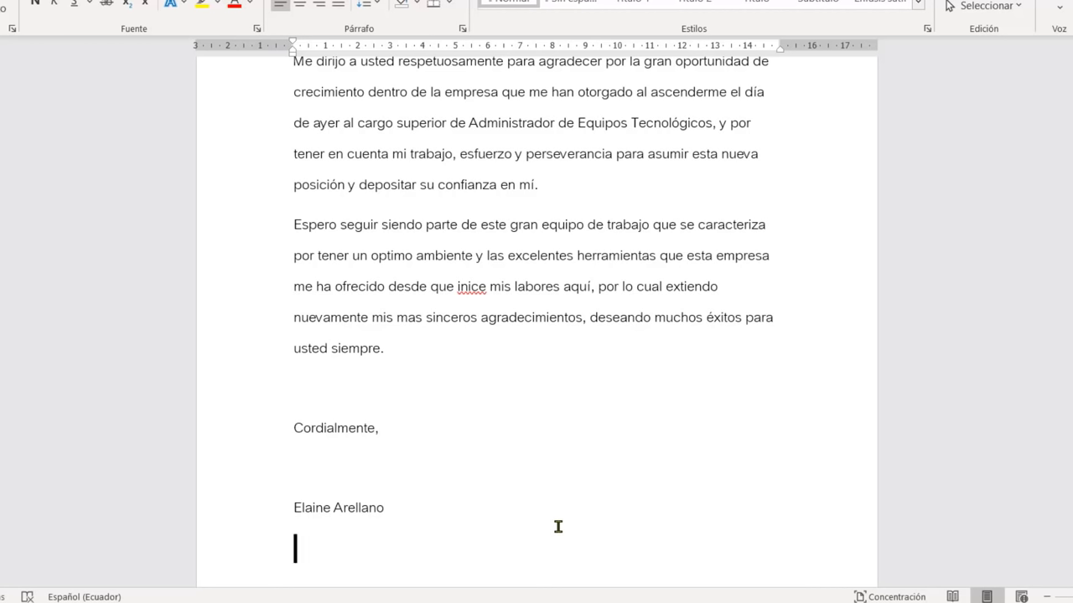
pyautogui.press('Return')
# Accept the spelling suggestions 'inicie' for 'inice' and the capitalised spelling of the recipient's surname
pyautogui.rightClick(467, 288)
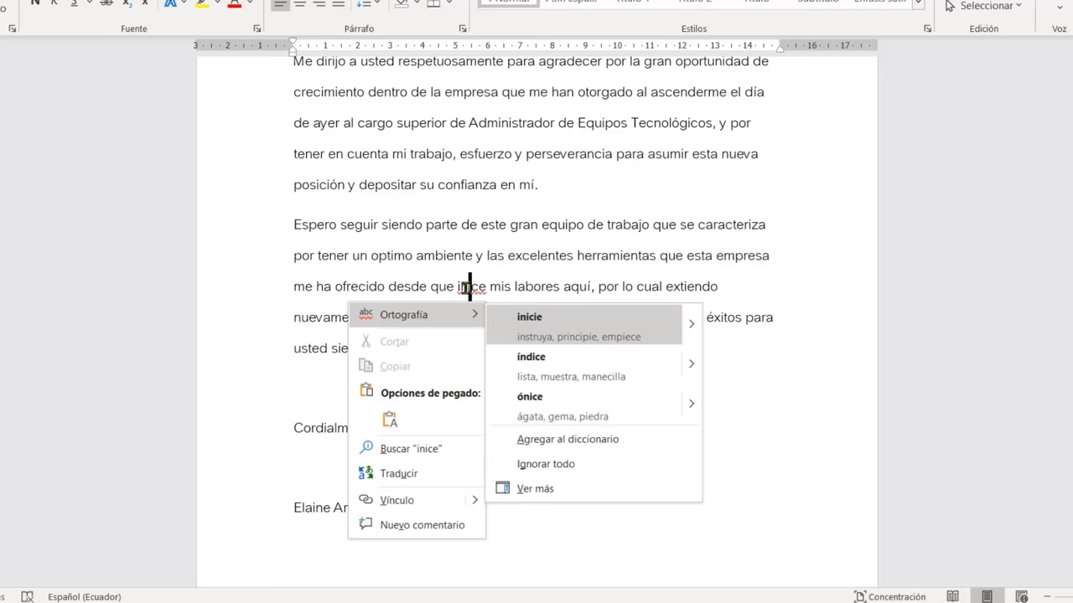
pyautogui.click(535, 325)
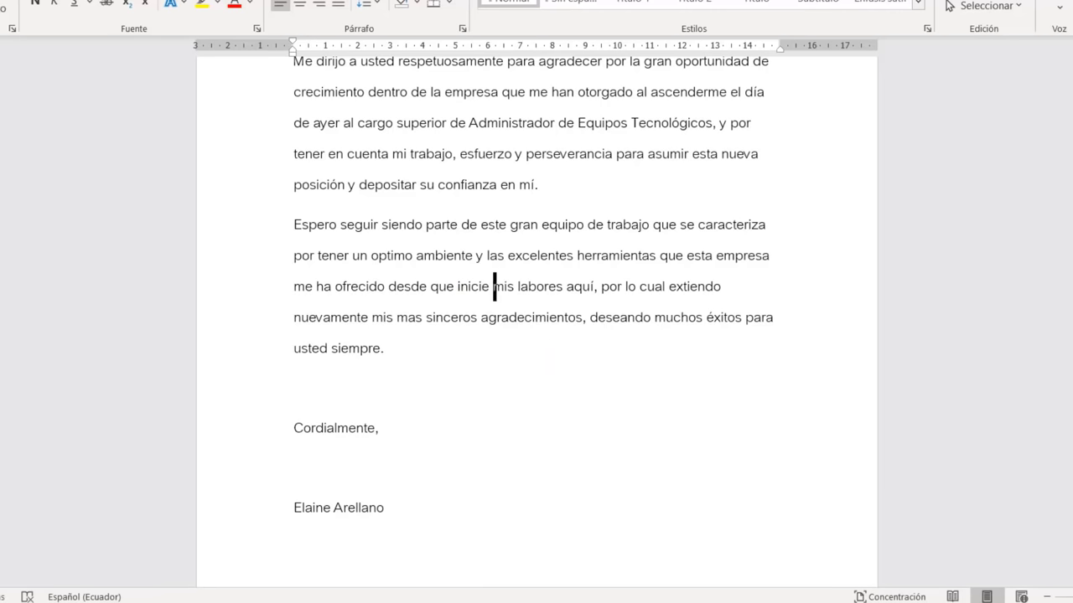
pyautogui.scroll(3, 533, 300)
pyautogui.scroll(1, 533, 301)
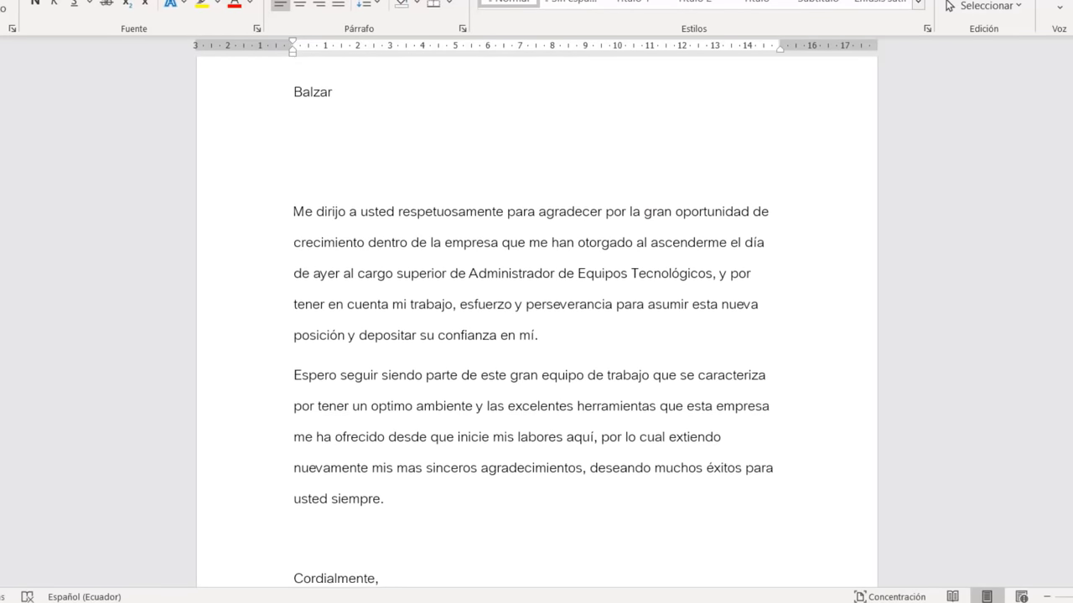
pyautogui.scroll(2, 533, 300)
pyautogui.scroll(2, 533, 300)
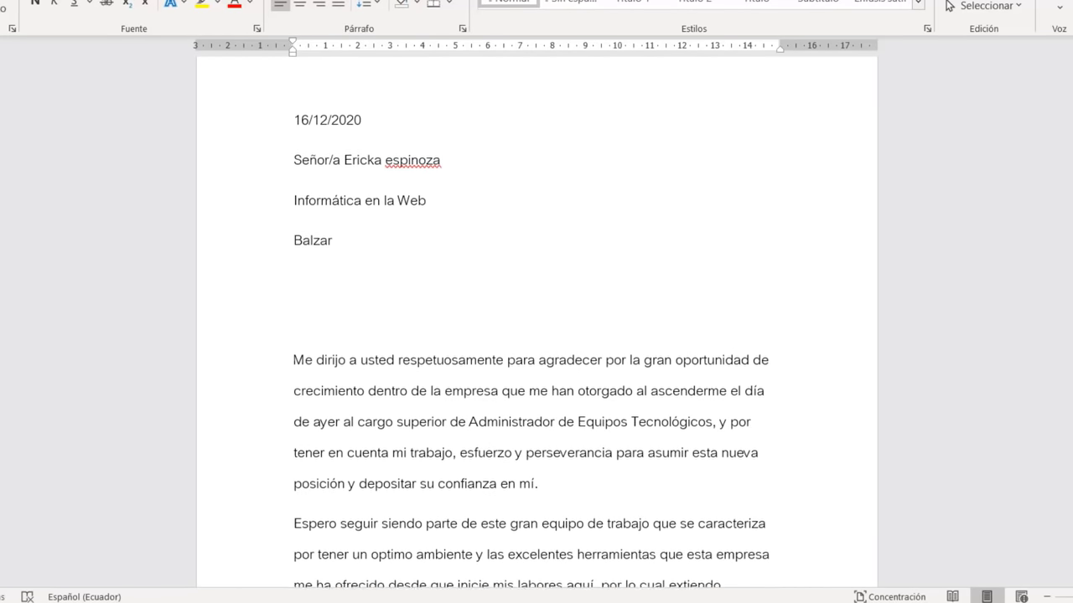
pyautogui.scroll(1, 538, 93)
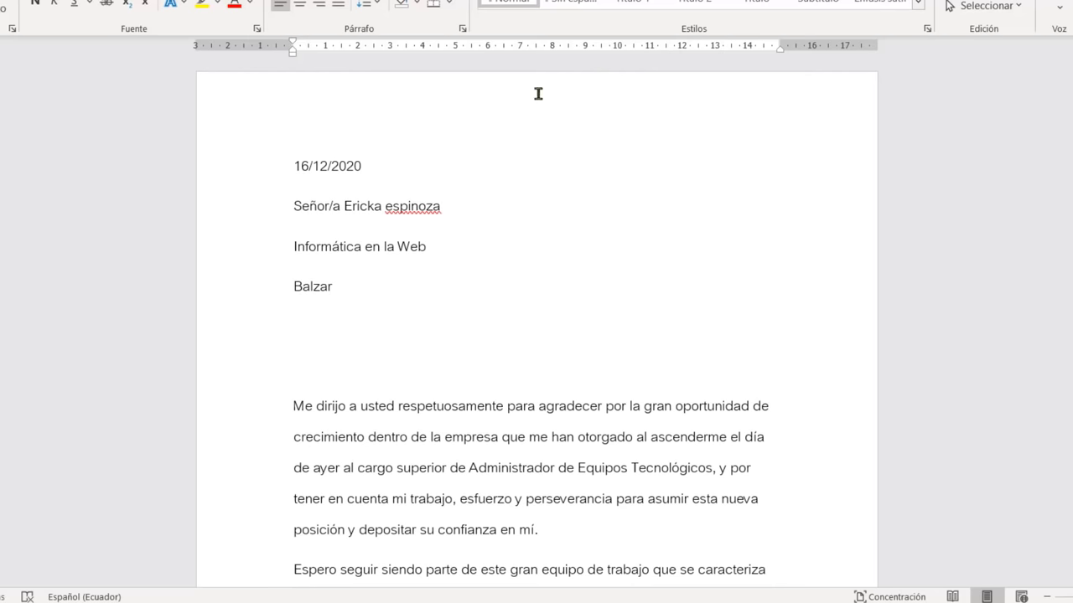
pyautogui.rightClick(419, 206)
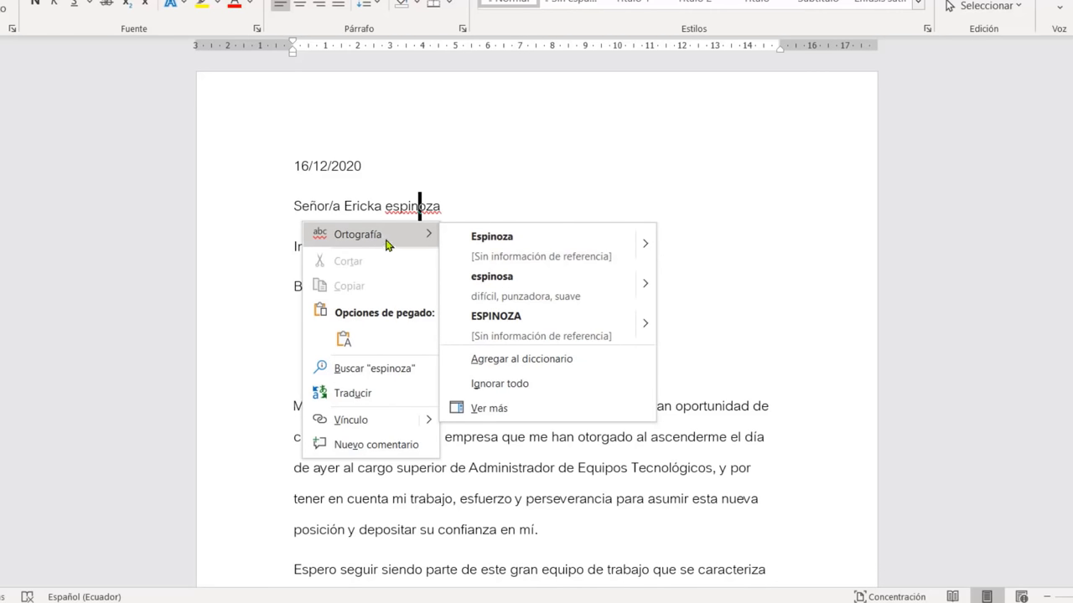
pyautogui.click(533, 253)
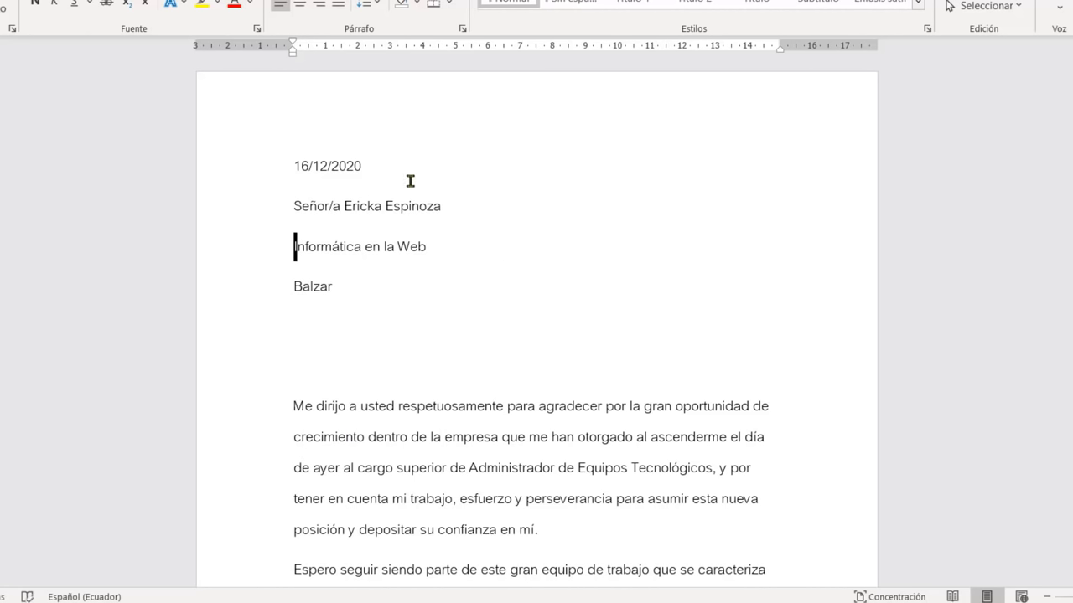
pyautogui.click(332, 165)
# Select the whole date line 16/12/2020
pyautogui.press('End')
pyautogui.moveTo(342, 160); pyautogui.dragTo(295, 160)
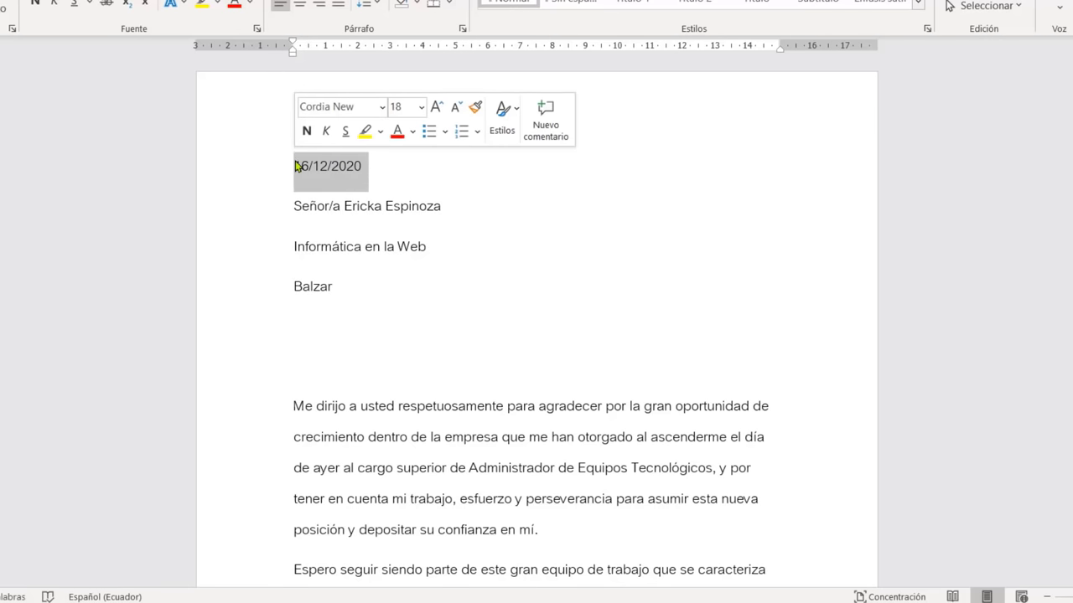
pyautogui.click(363, 166)
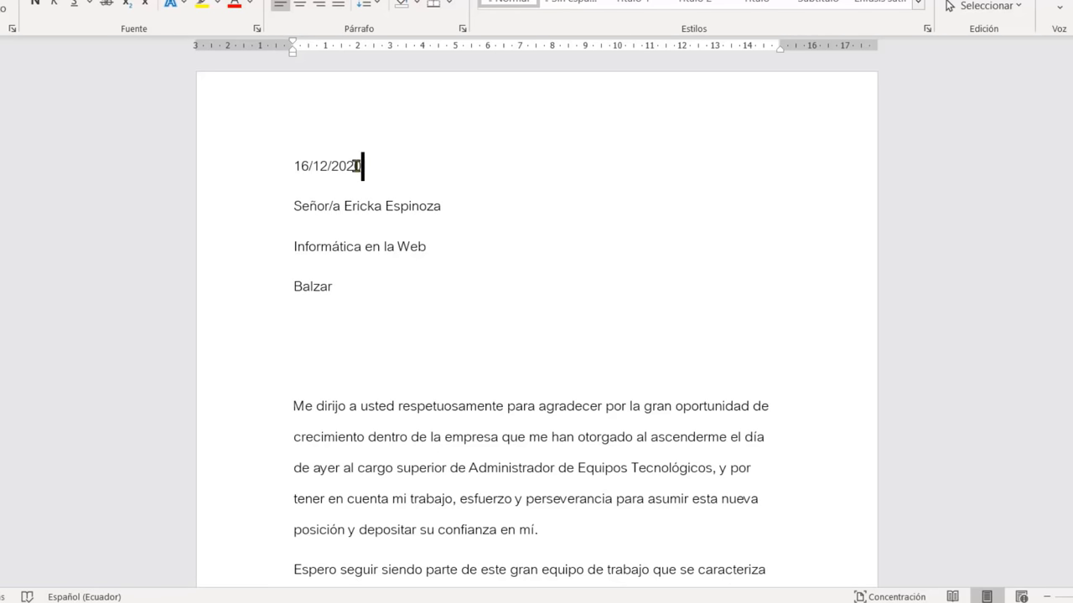
pyautogui.hotkey('shift', 'Left')
pyautogui.hotkey('shift', 'Left')
pyautogui.moveTo(349, 168); pyautogui.dragTo(298, 170)
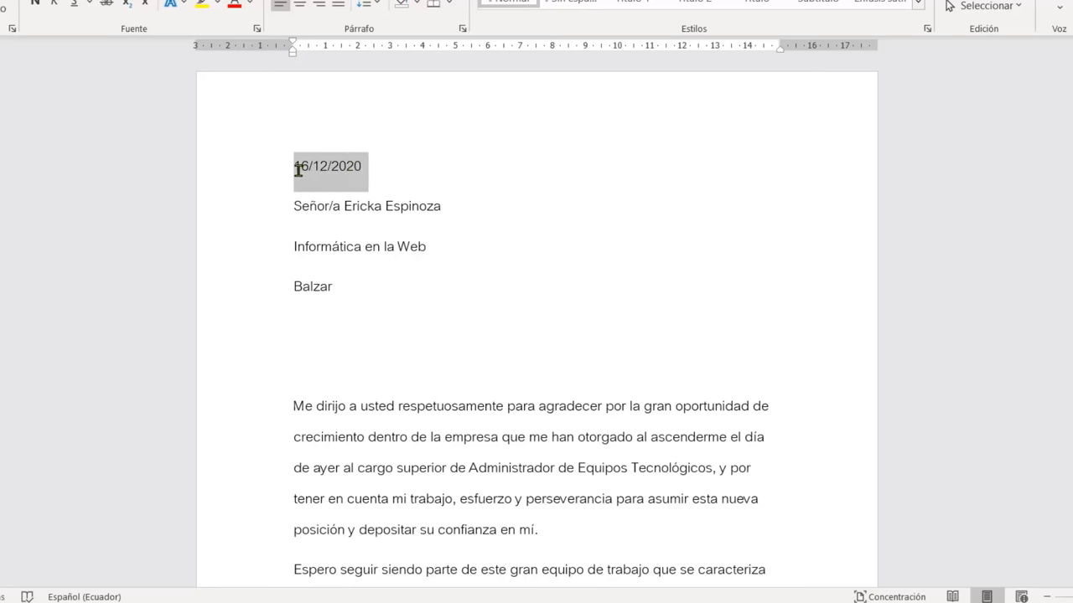
pyautogui.click(438, 180)
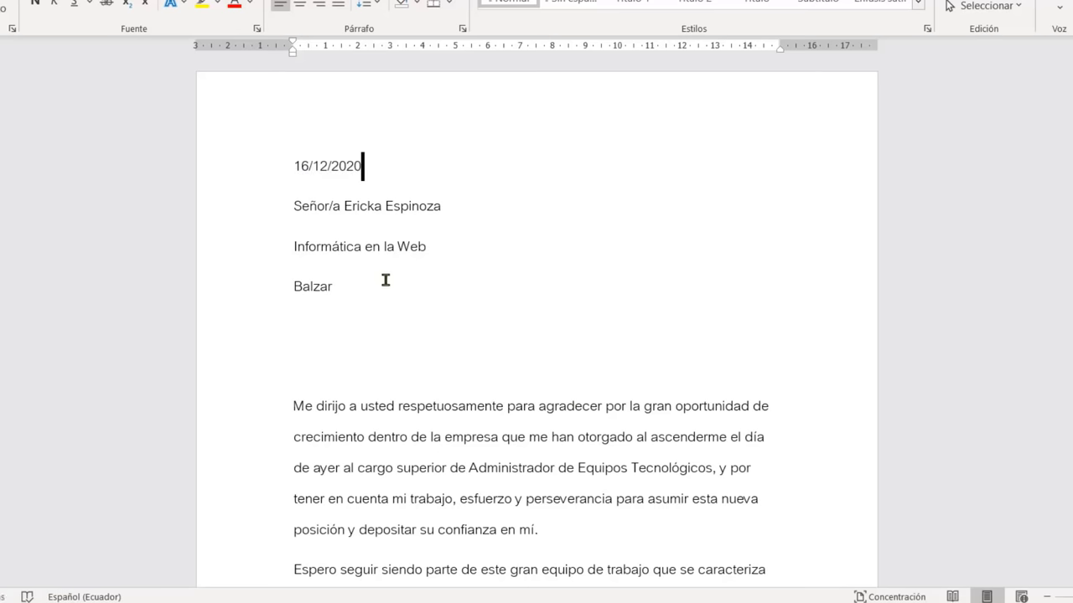
pyautogui.doubleClick(351, 163)
pyautogui.tripleClick(323, 165)
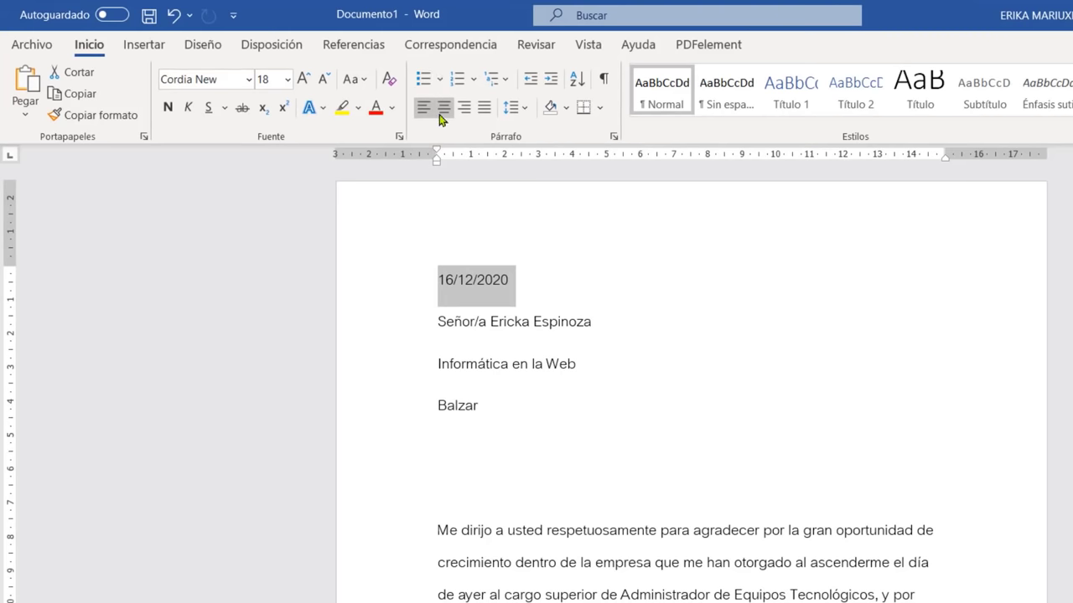
# Right-align the date line after briefly trying centred and left alignment
pyautogui.click(444, 116)
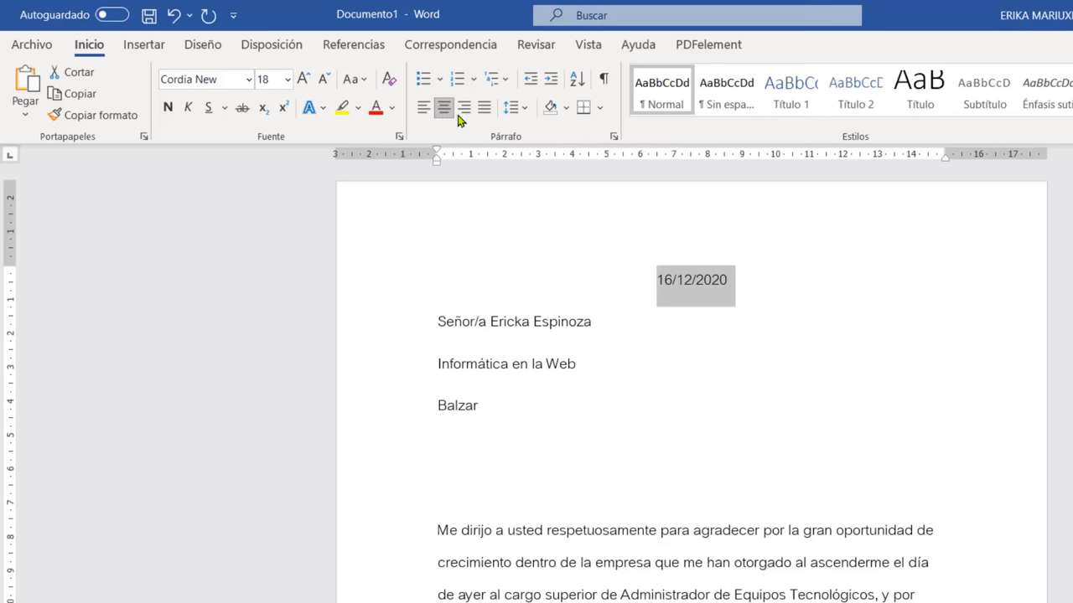
pyautogui.click(465, 117)
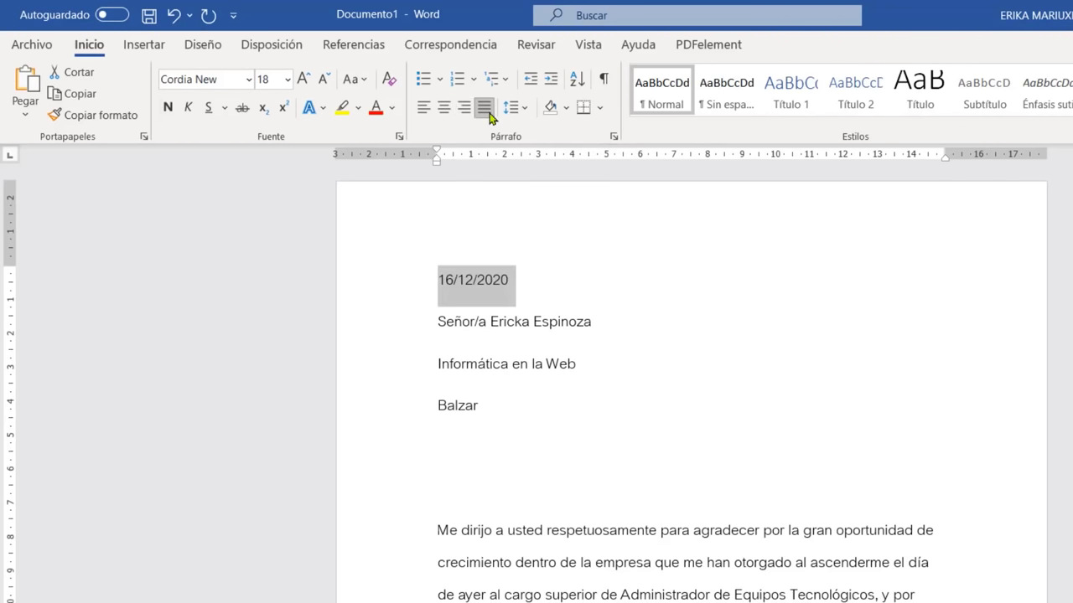
pyautogui.click(424, 116)
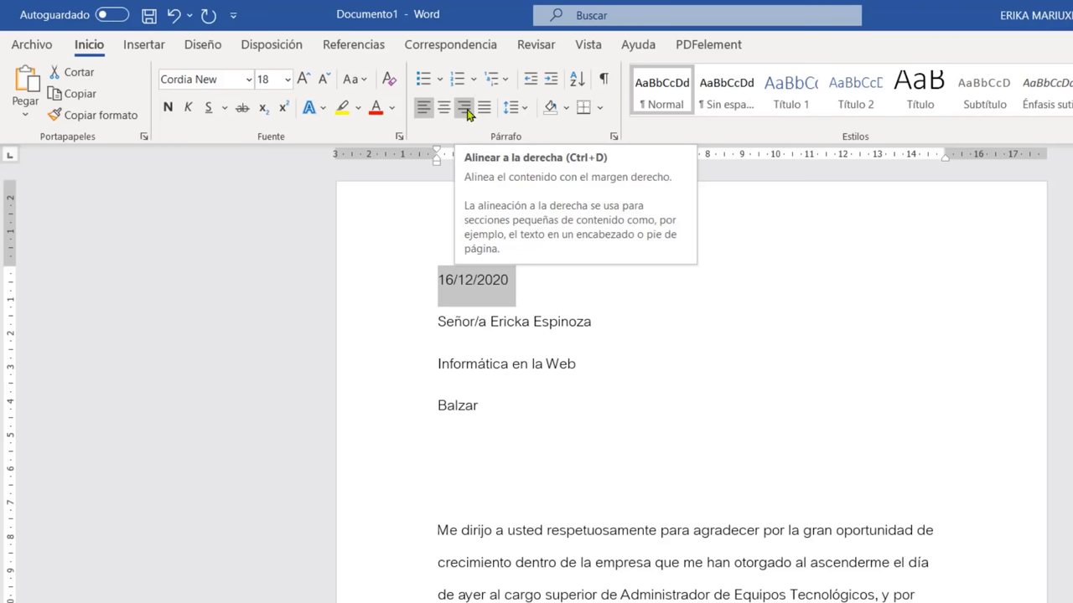
pyautogui.click(466, 113)
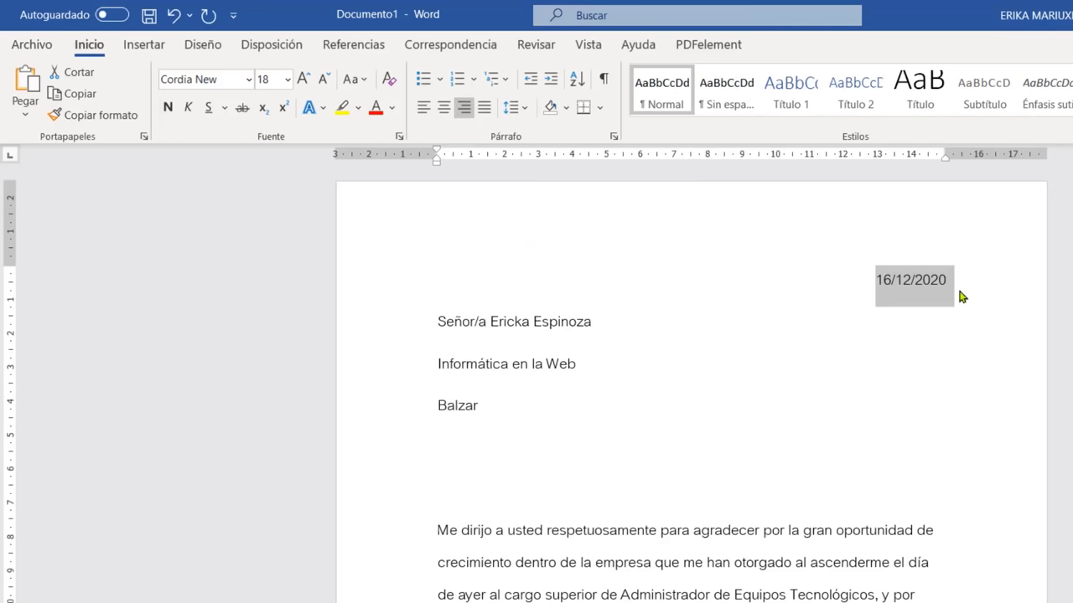
pyautogui.click(551, 325)
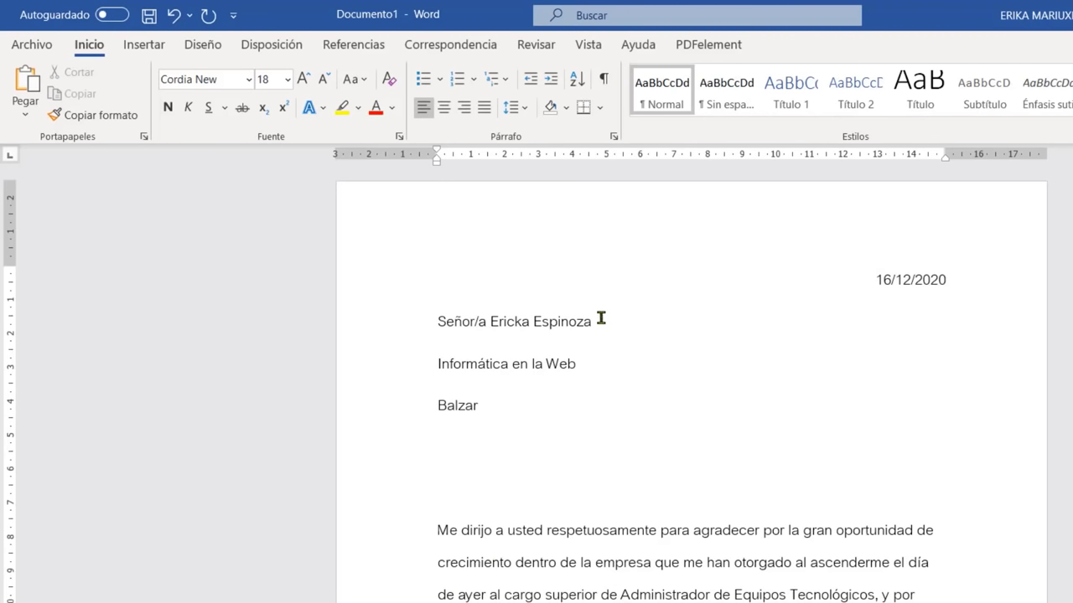
# Select the recipient's name line and set it to Times New Roman
pyautogui.moveTo(601, 317)
pyautogui.mouseDown()
pyautogui.moveTo(413, 312)
pyautogui.moveTo(409, 321)
pyautogui.mouseUp()
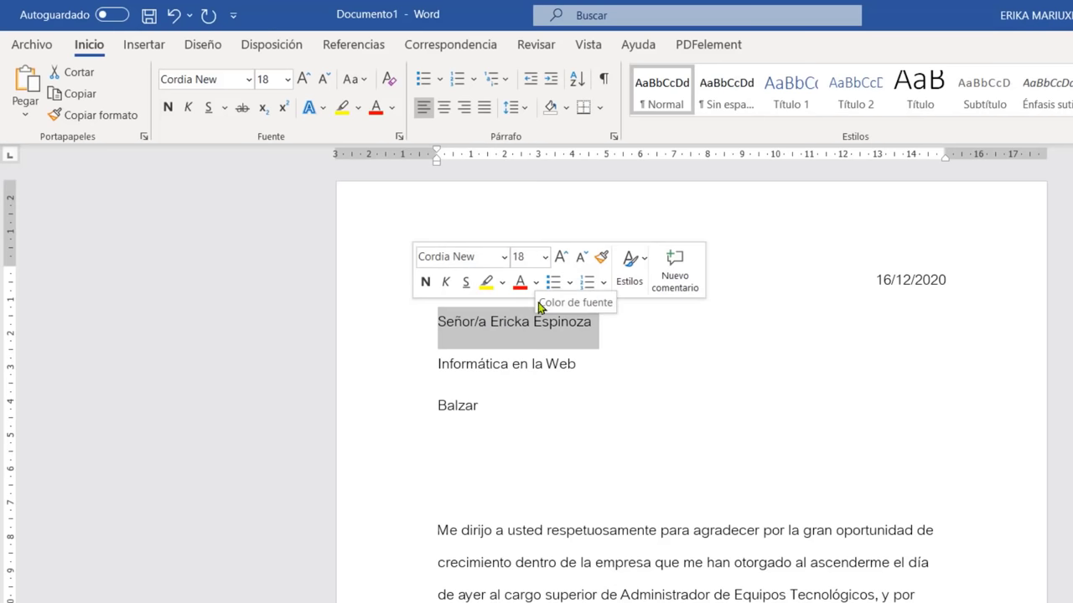
pyautogui.click(592, 325)
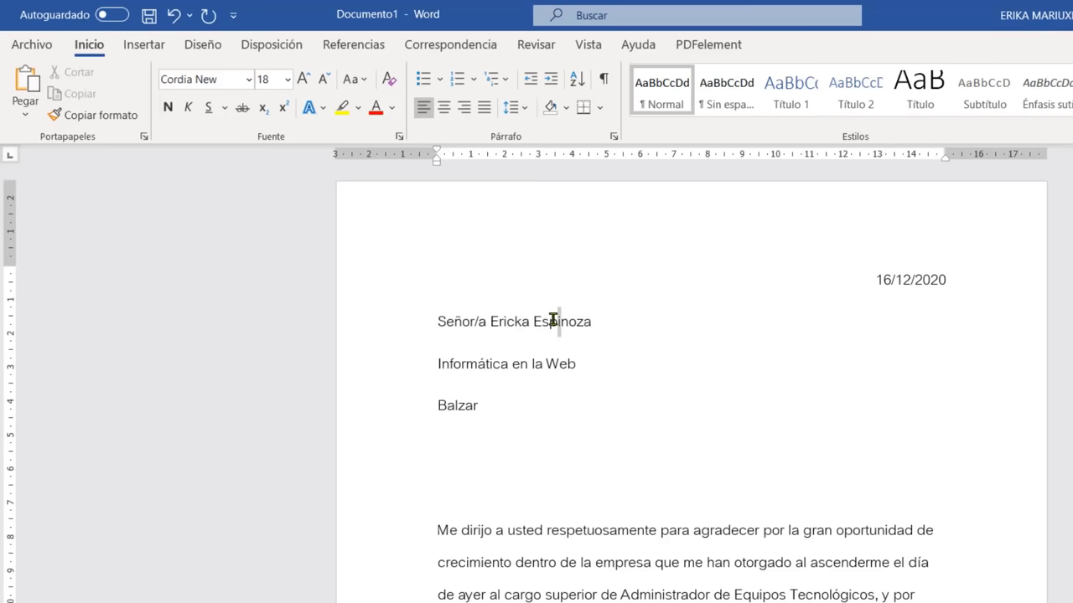
pyautogui.doubleClick(553, 325)
pyautogui.tripleClick(511, 327)
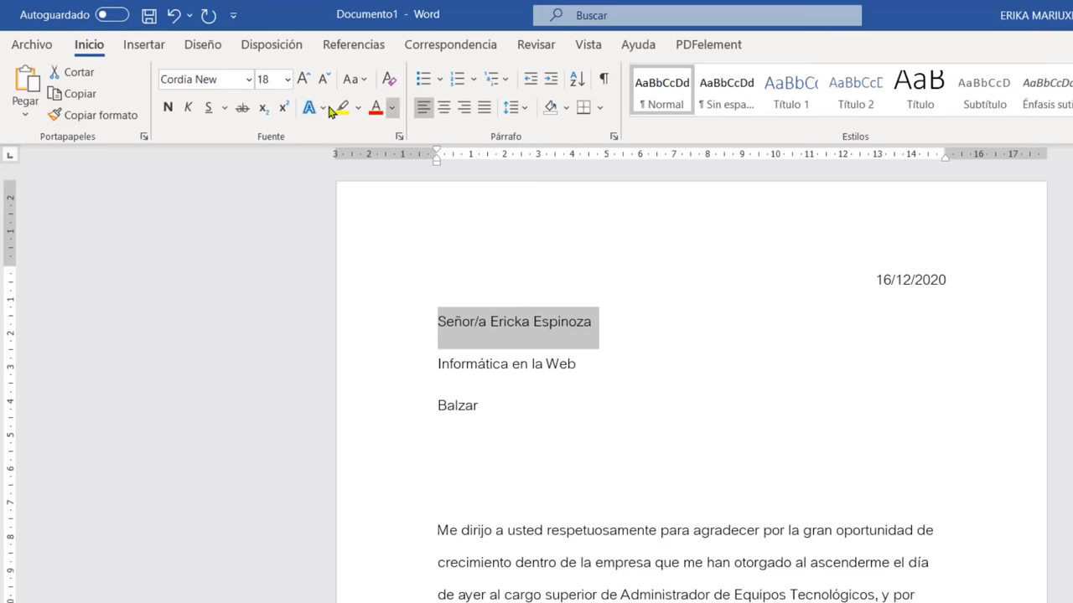
pyautogui.click(249, 79)
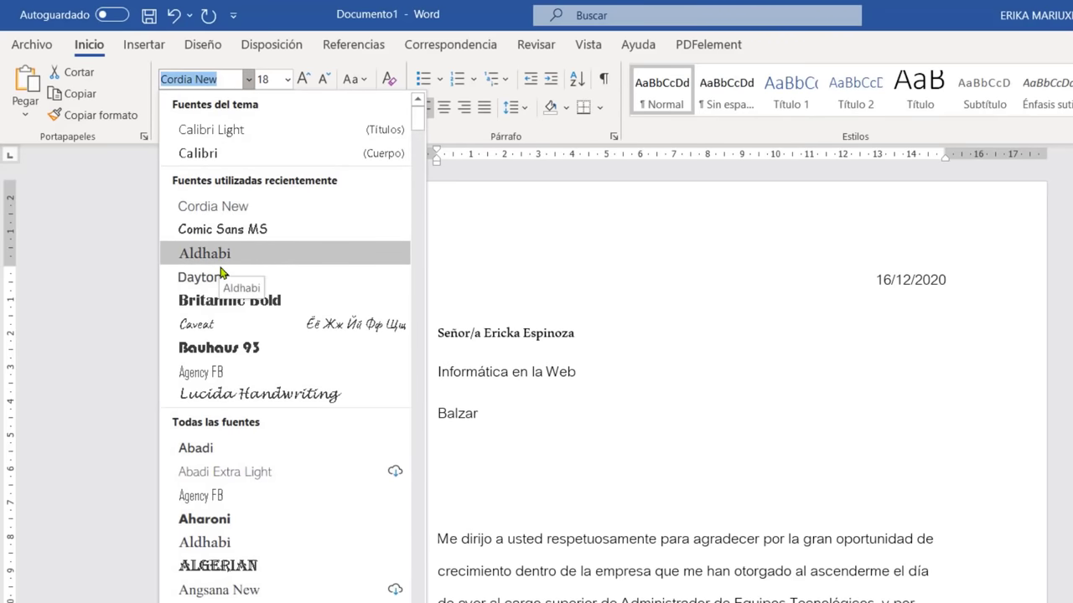
pyautogui.scroll(-15, 235, 352)
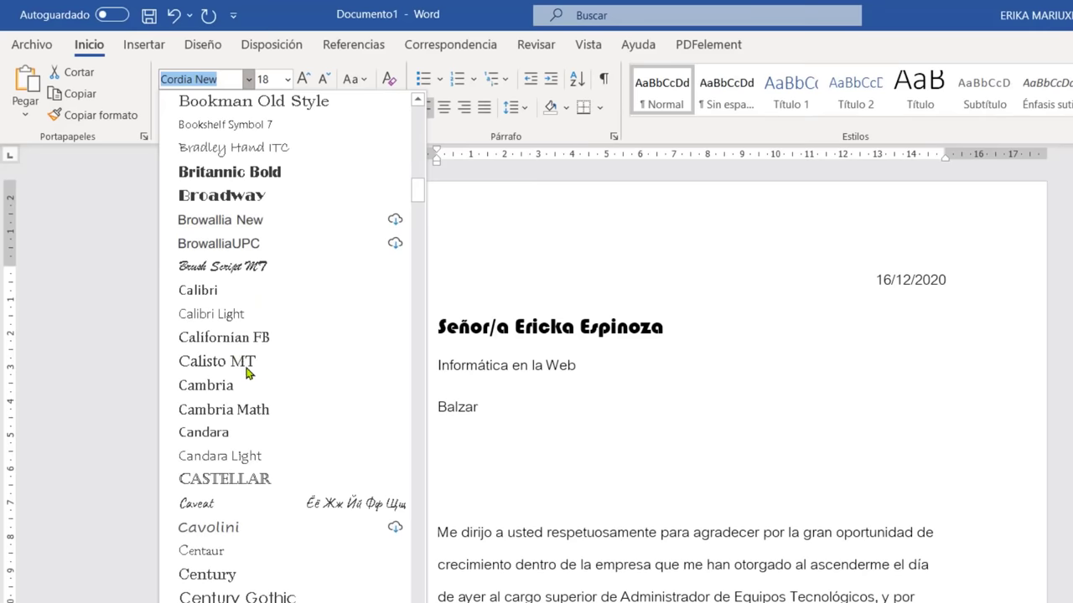
pyautogui.scroll(-20, 246, 371)
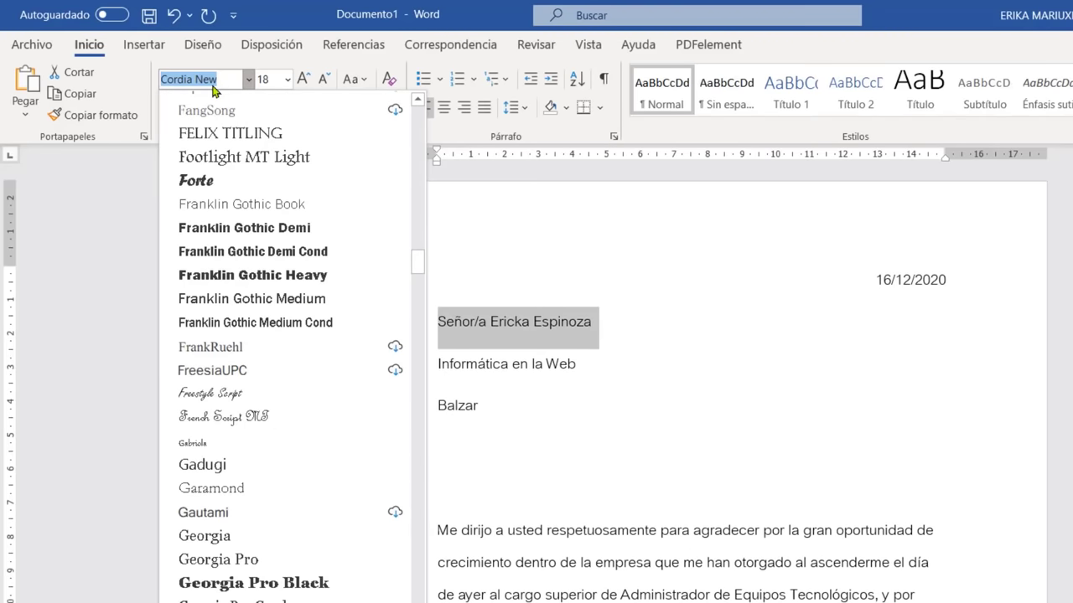
pyautogui.write('T')
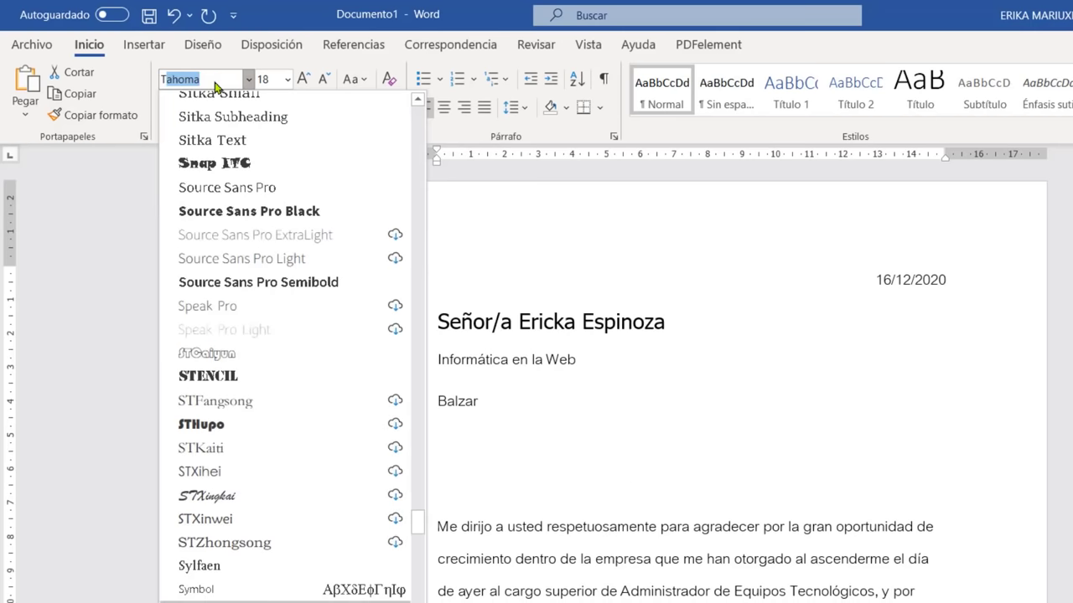
pyautogui.write('imes New R')
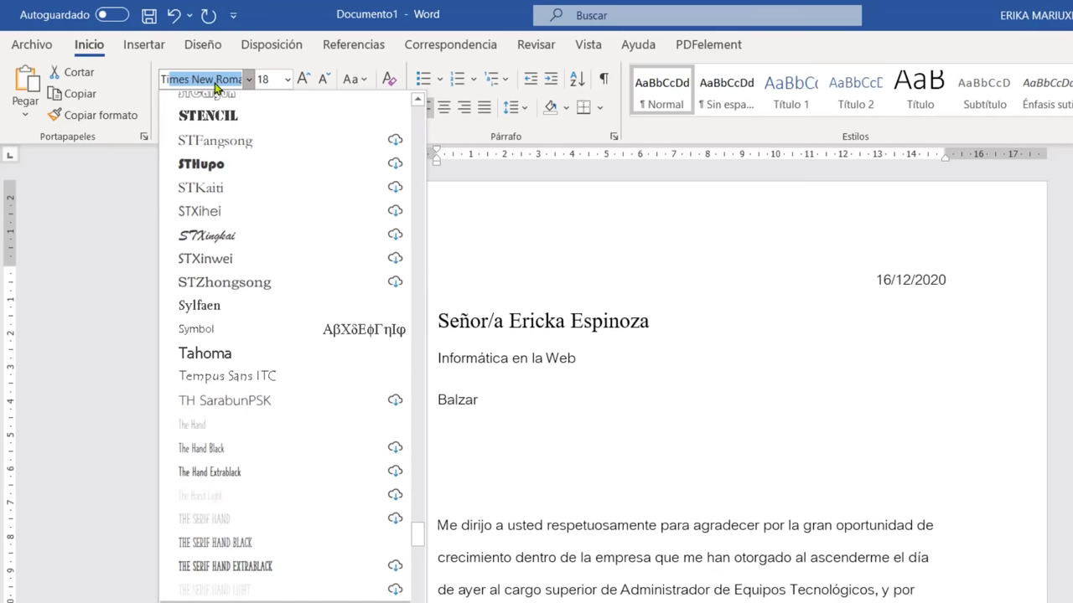
pyautogui.press('Return')
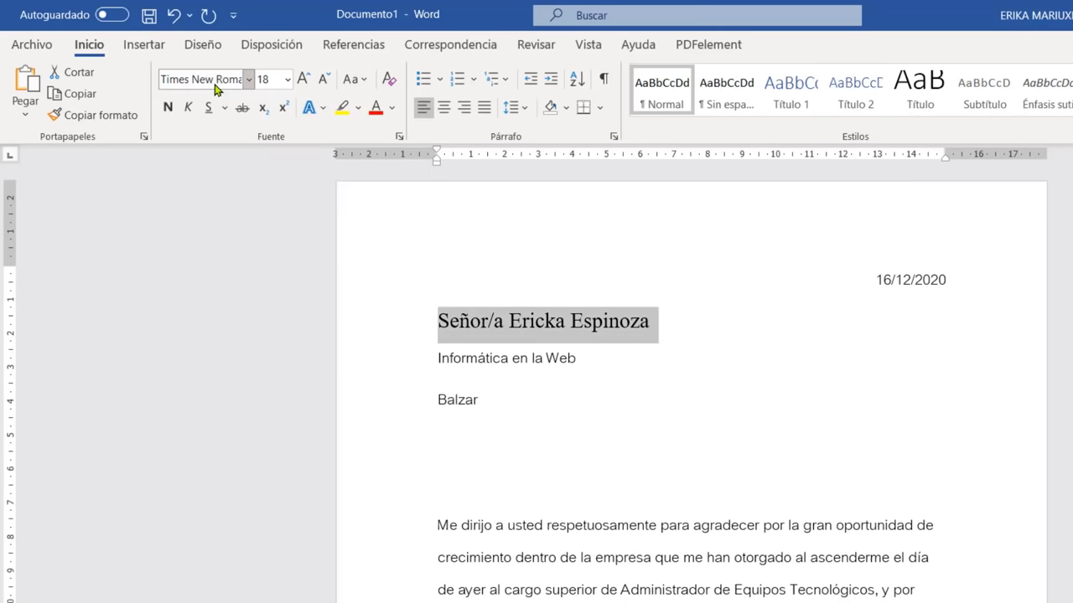
# Make the recipient line 16 pt, bold and dark blue
pyautogui.click(263, 79)
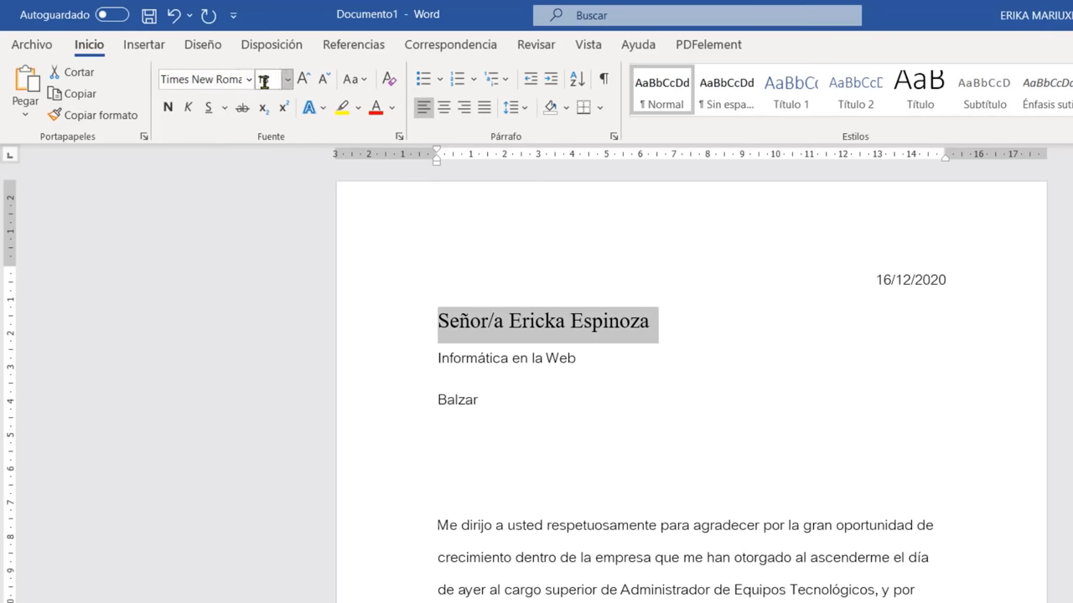
pyautogui.click(285, 80)
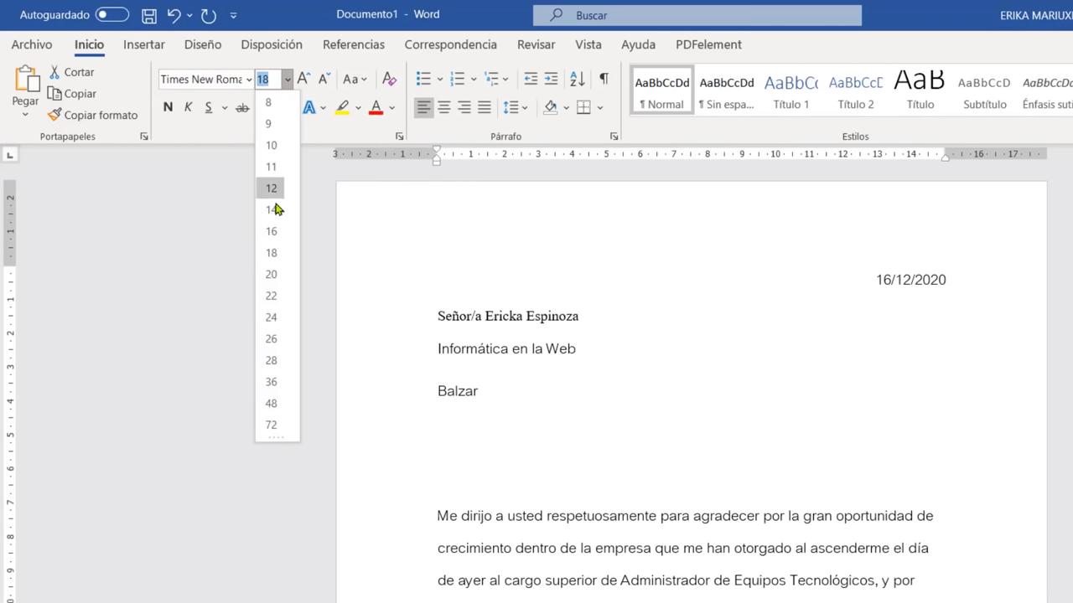
pyautogui.click(275, 232)
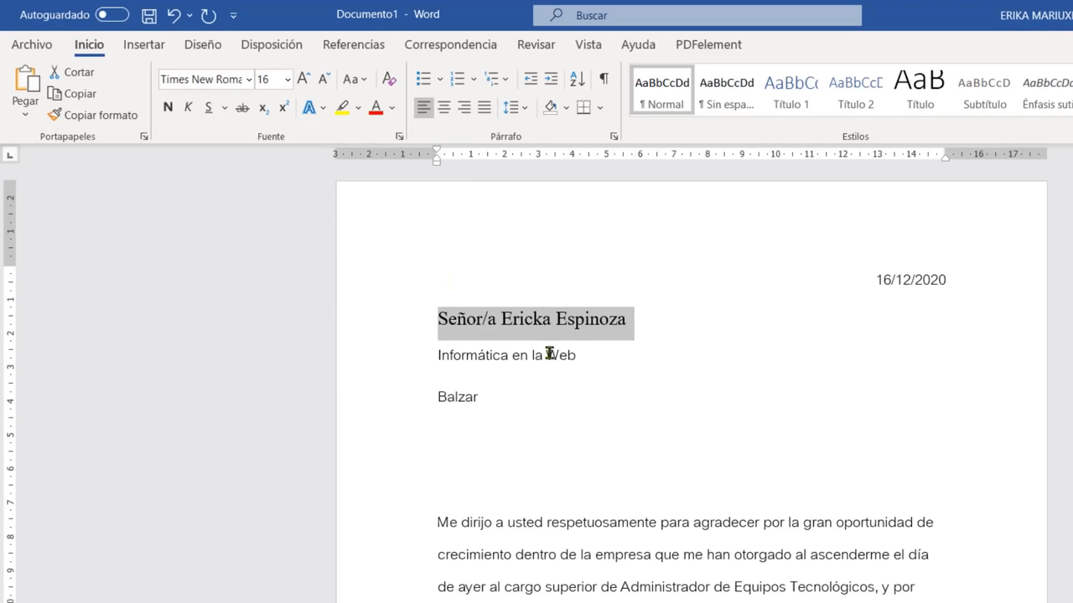
pyautogui.click(165, 118)
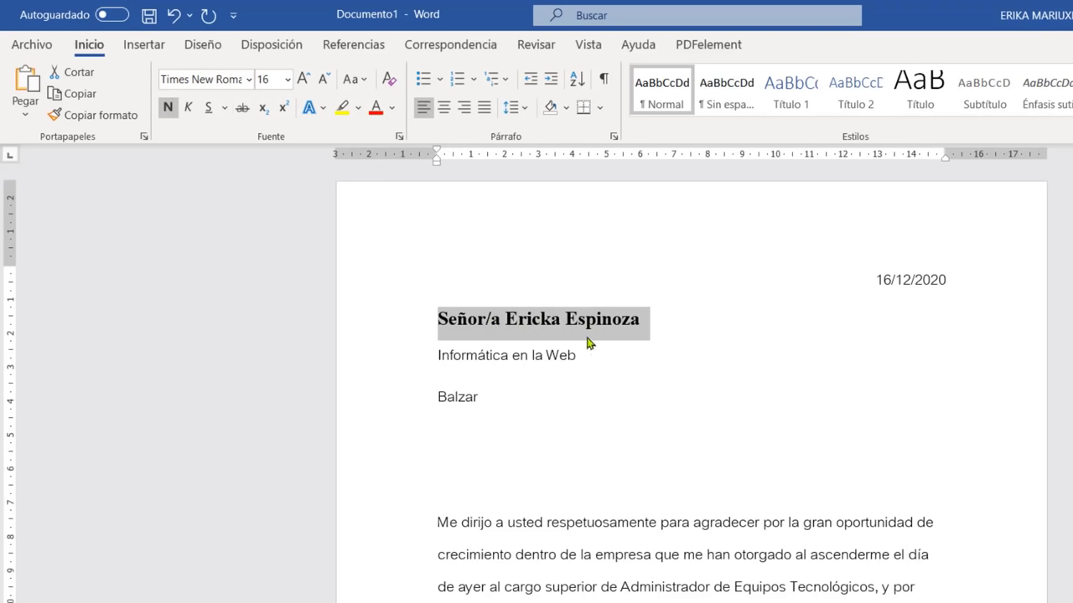
pyautogui.click(394, 111)
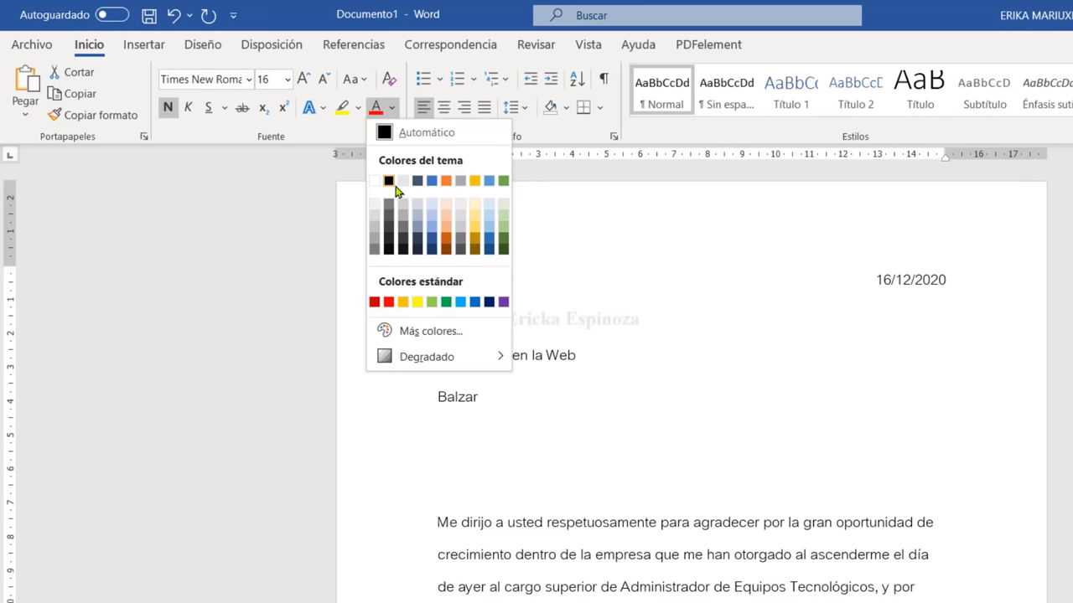
pyautogui.click(489, 300)
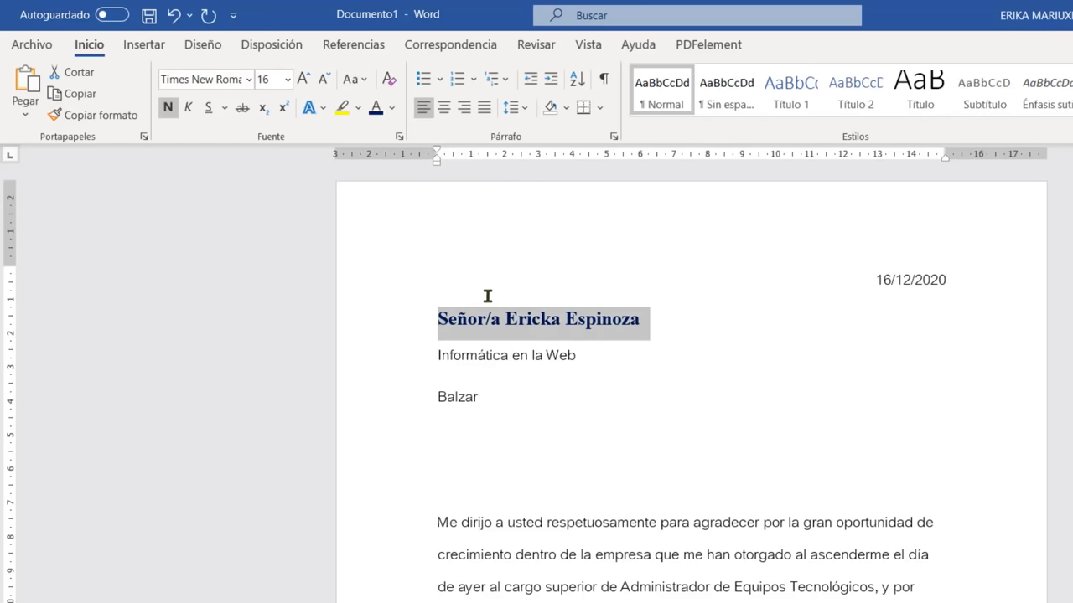
pyautogui.click(653, 325)
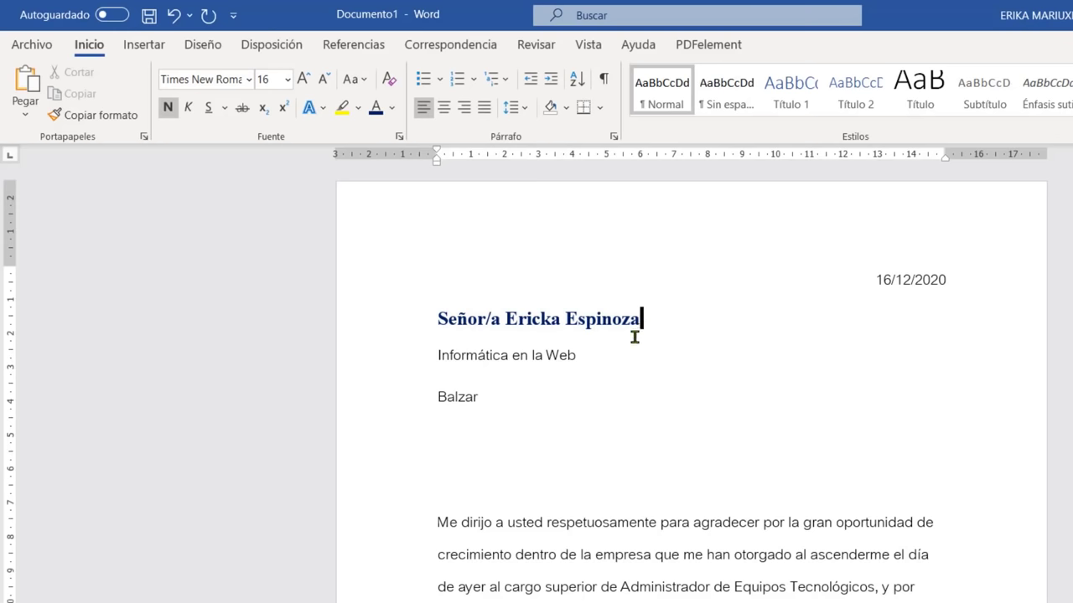
# Select the text from 'Informática en la Web' down to the end of the letter
pyautogui.moveTo(435, 353); pyautogui.dragTo(577, 353)
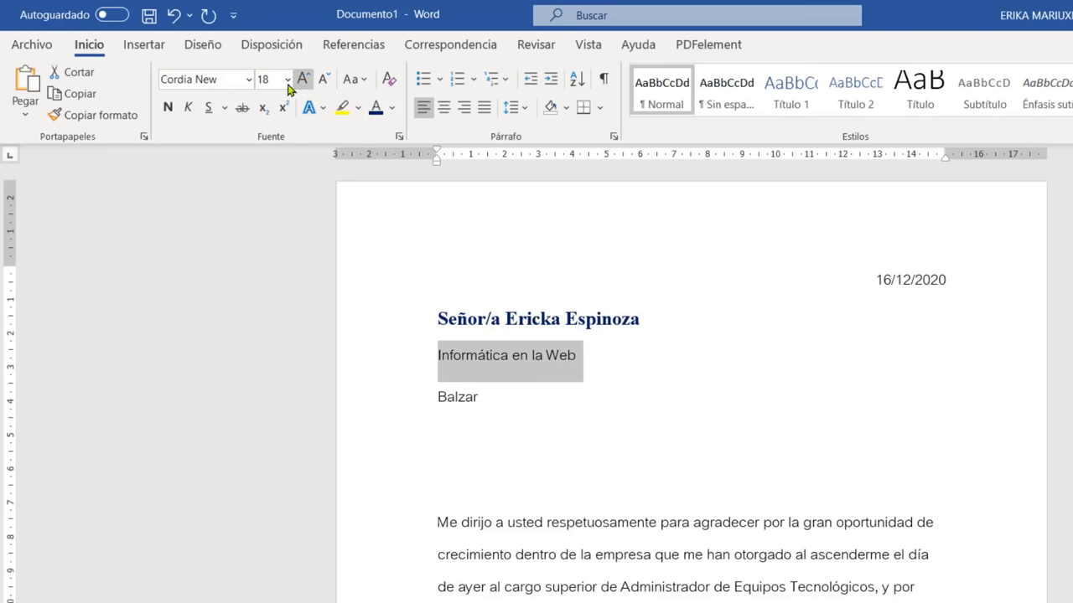
pyautogui.click(248, 84)
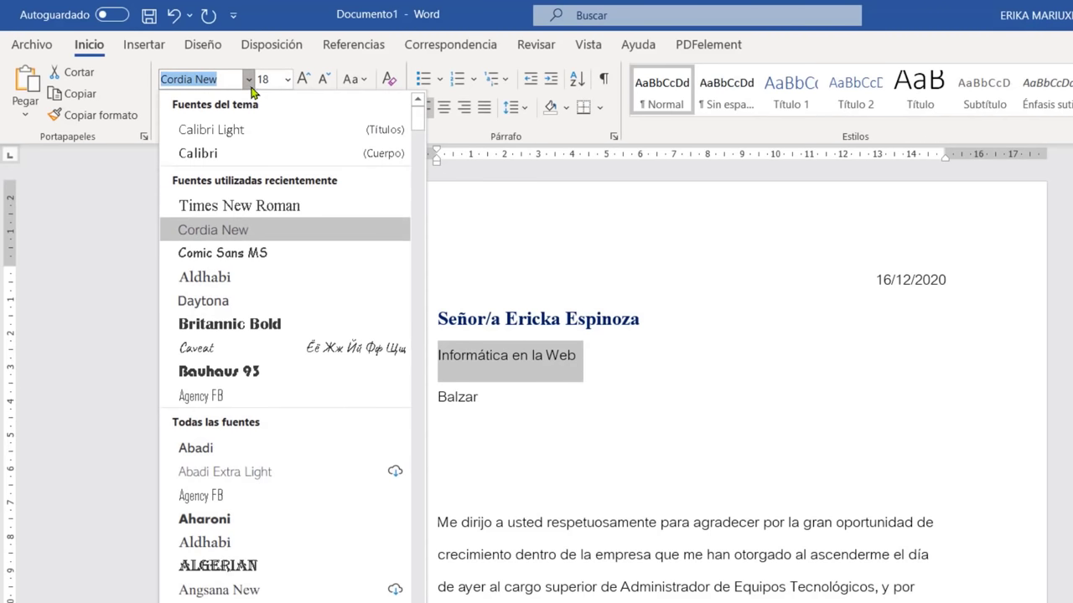
pyautogui.click(249, 81)
pyautogui.click(439, 355)
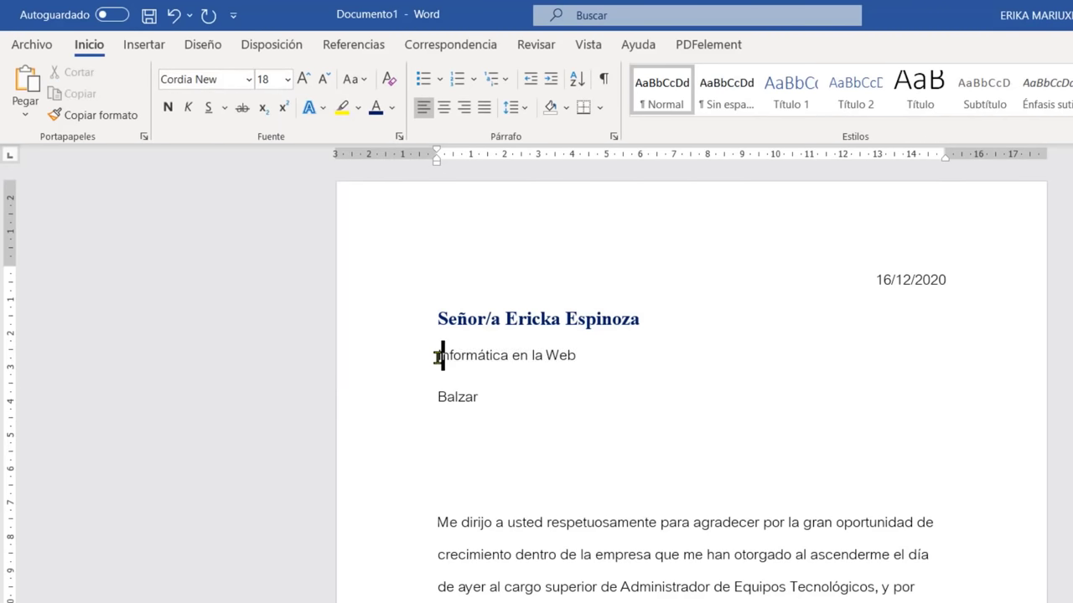
pyautogui.moveTo(438, 356); pyautogui.dragTo(495, 371)
pyautogui.click(455, 355)
pyautogui.moveTo(437, 350); pyautogui.dragTo(539, 448)
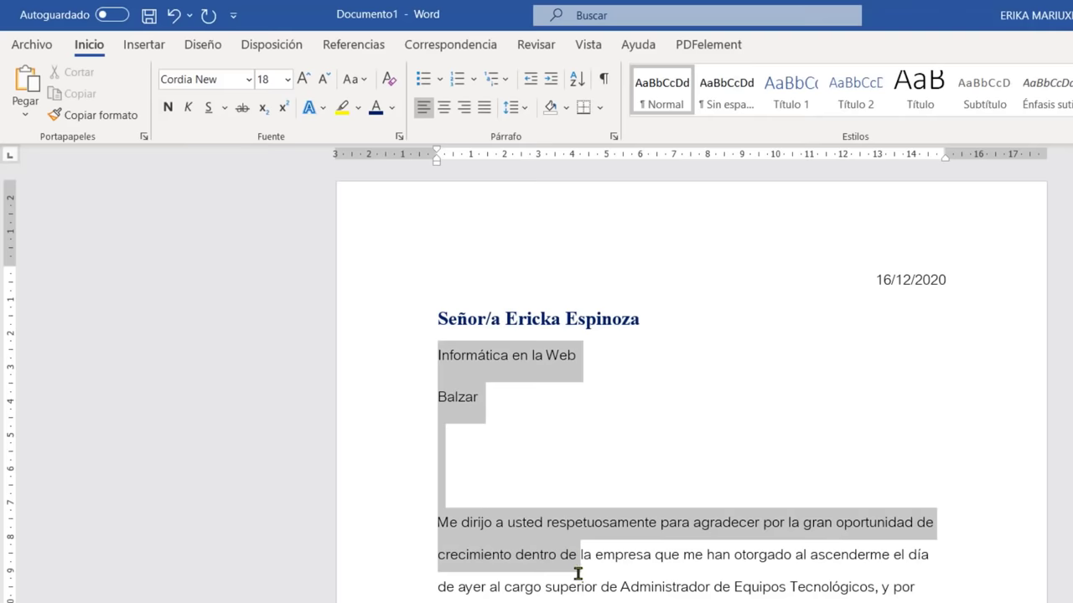
pyautogui.moveTo(538, 447)
pyautogui.mouseDown()
pyautogui.moveTo(578, 602)
pyautogui.moveTo(613, 489)
pyautogui.mouseUp()
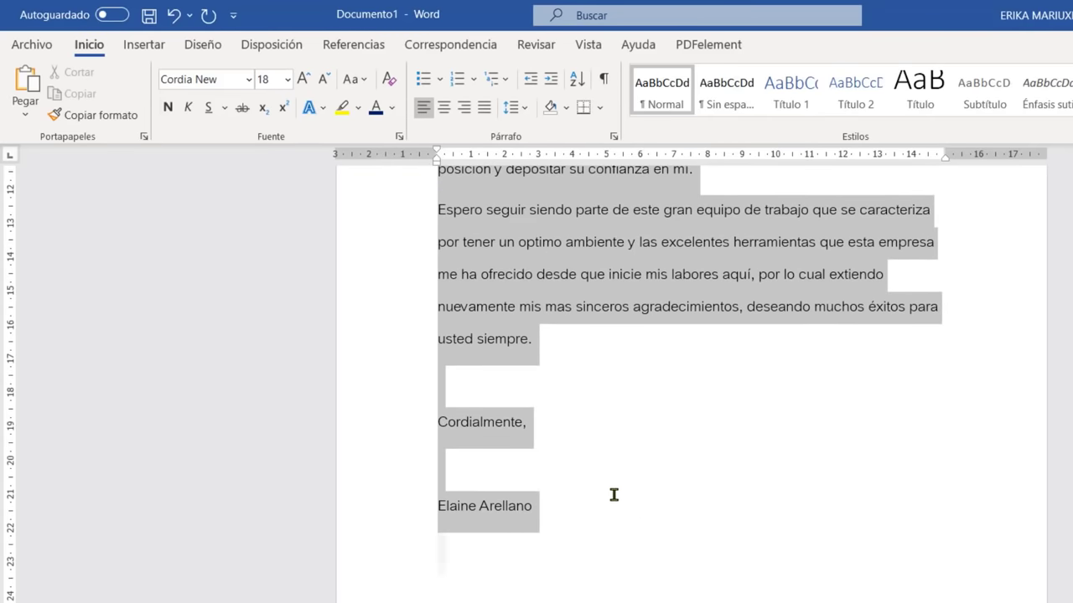
# Change the selected text's font to Calibri (Cuerpo)
pyautogui.click(211, 79)
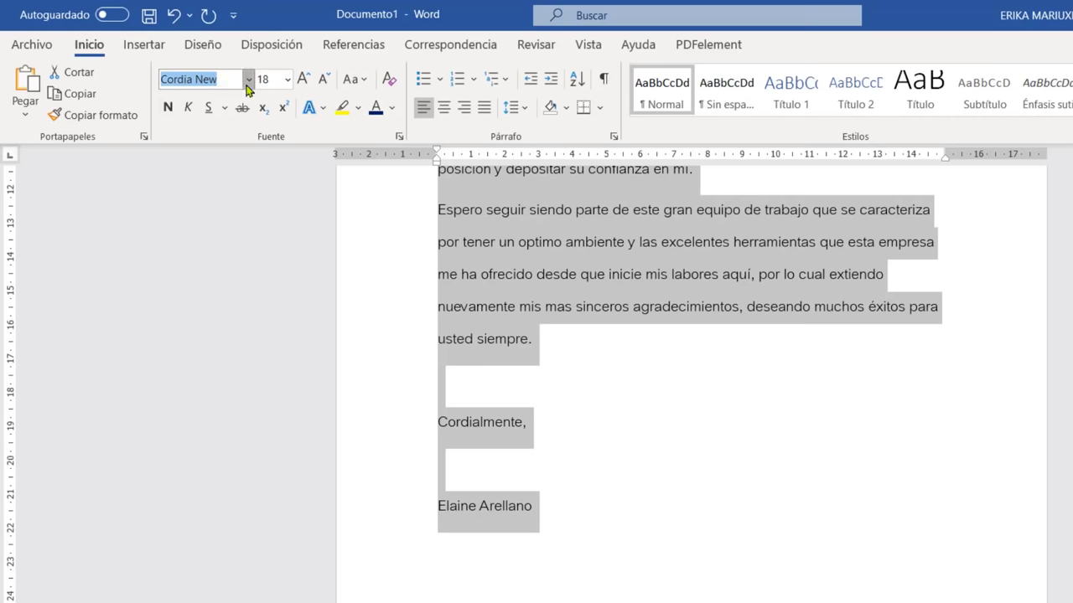
pyautogui.click(249, 78)
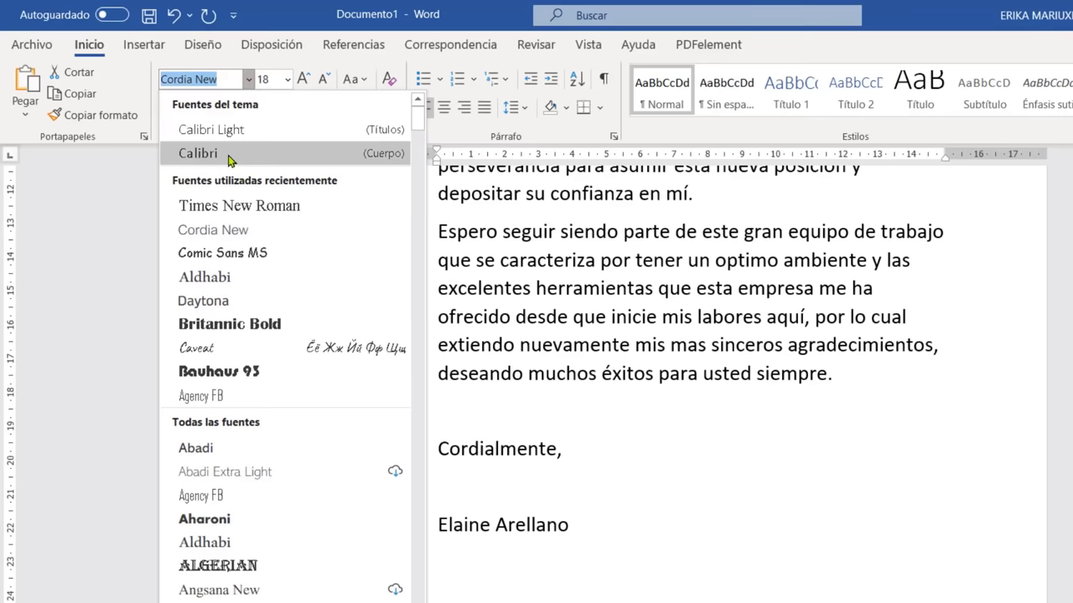
pyautogui.click(229, 157)
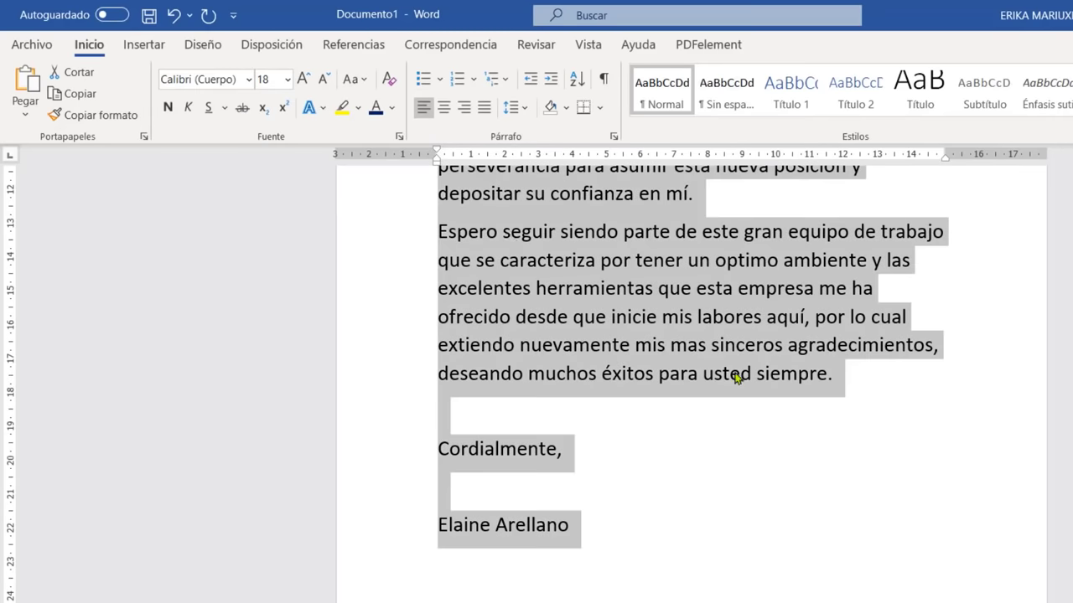
pyautogui.scroll(10, 740, 388)
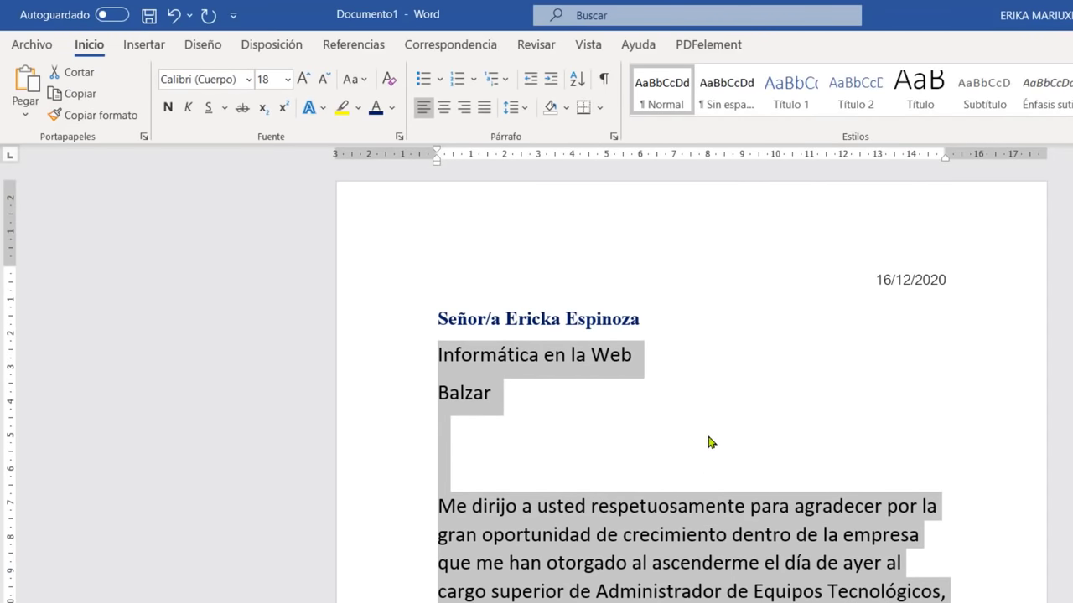
pyautogui.click(433, 431)
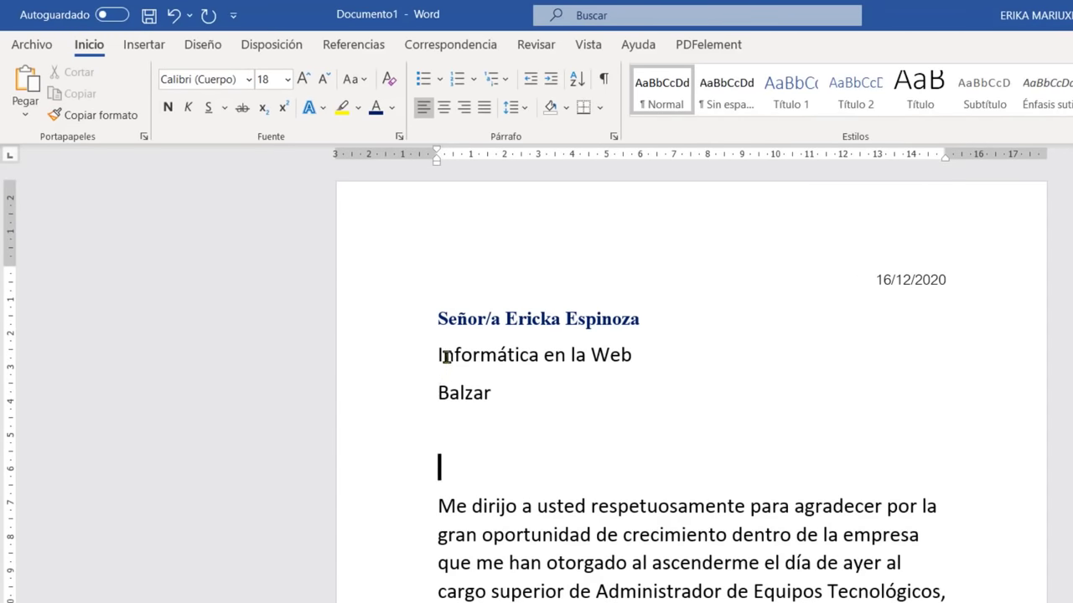
# Give the three address lines 1,0 line spacing and remove the space after each paragraph
pyautogui.moveTo(443, 356)
pyautogui.mouseDown()
pyautogui.moveTo(482, 333)
pyautogui.moveTo(546, 362)
pyautogui.moveTo(548, 390)
pyautogui.mouseUp()
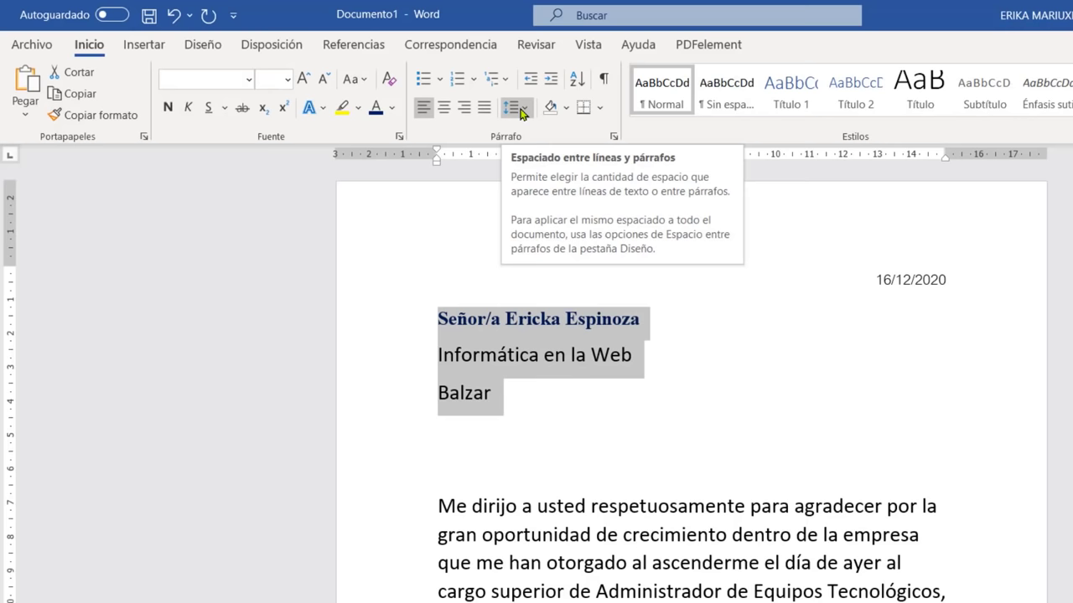
pyautogui.click(521, 113)
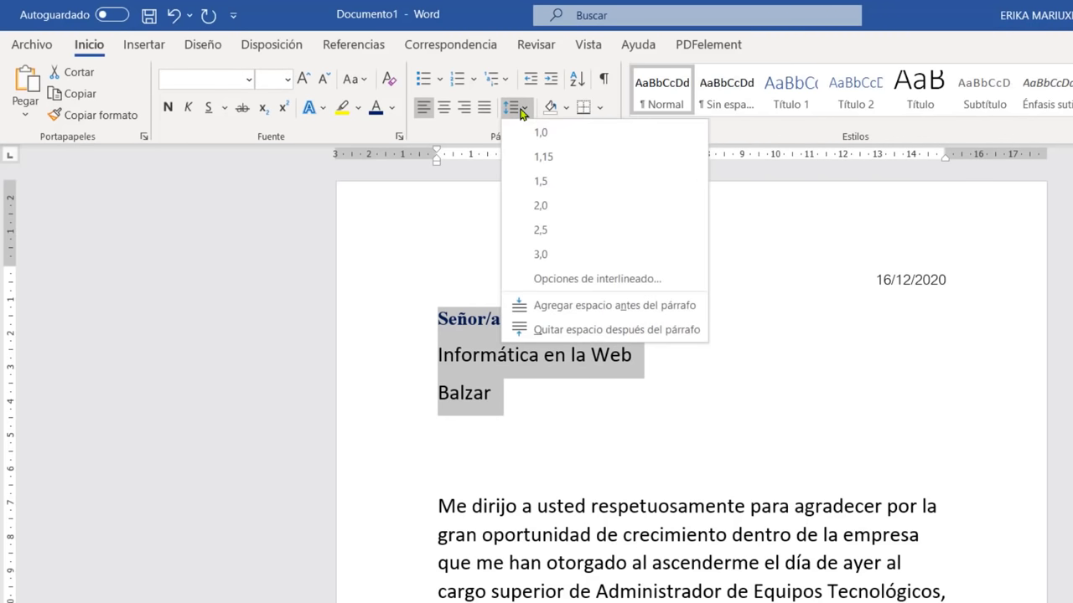
pyautogui.click(545, 158)
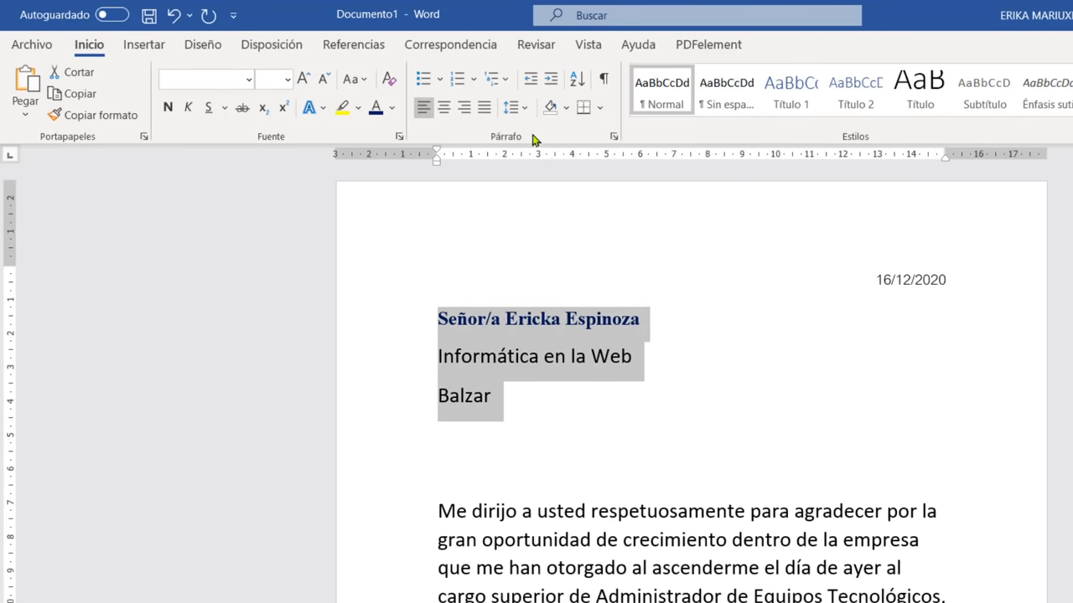
pyautogui.click(515, 107)
pyautogui.click(543, 143)
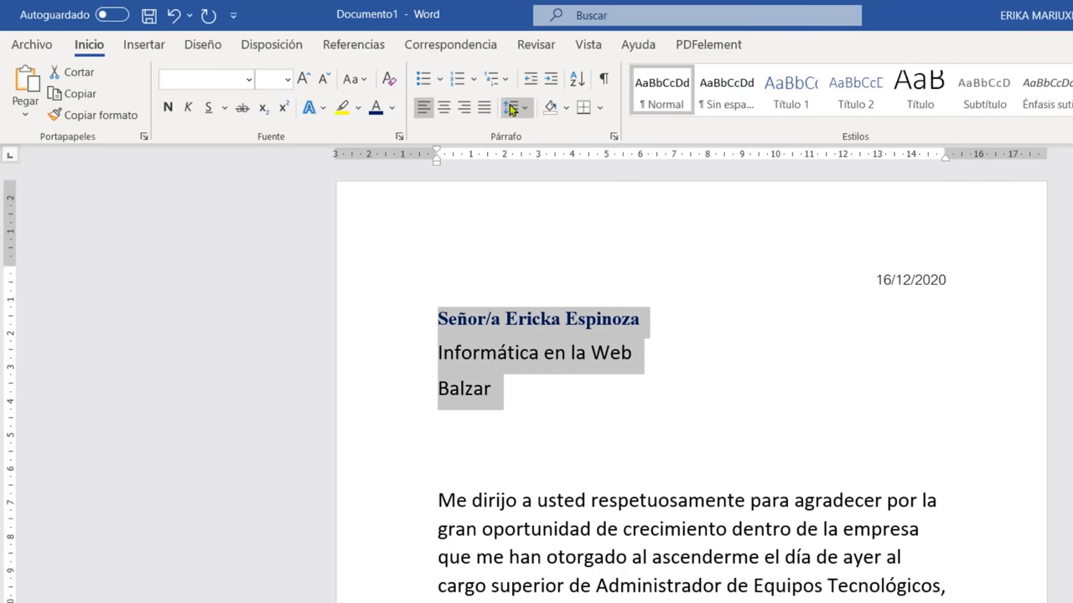
pyautogui.click(511, 109)
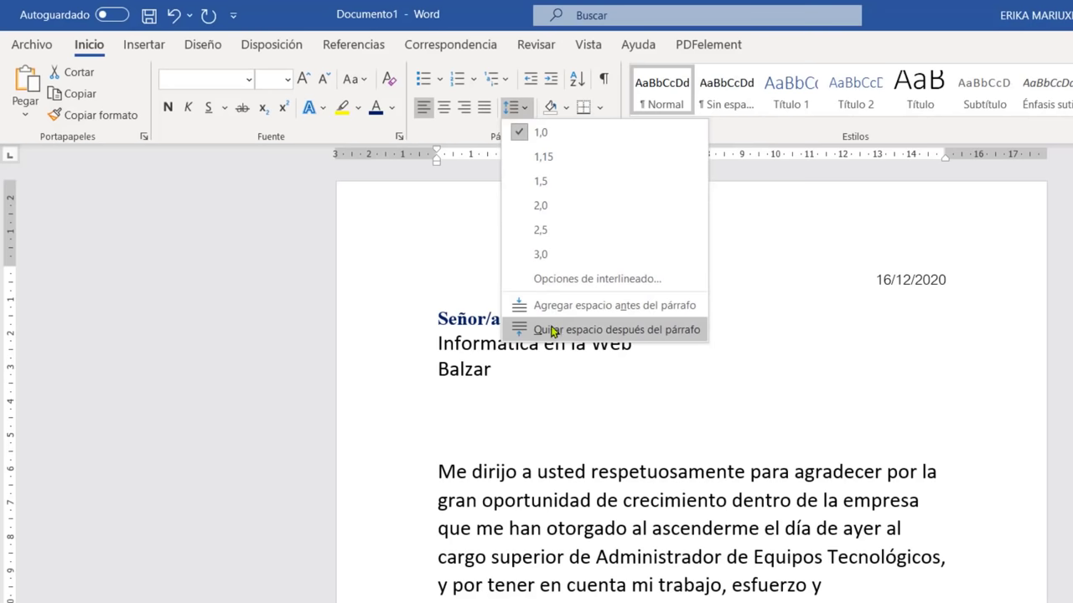
pyautogui.click(616, 332)
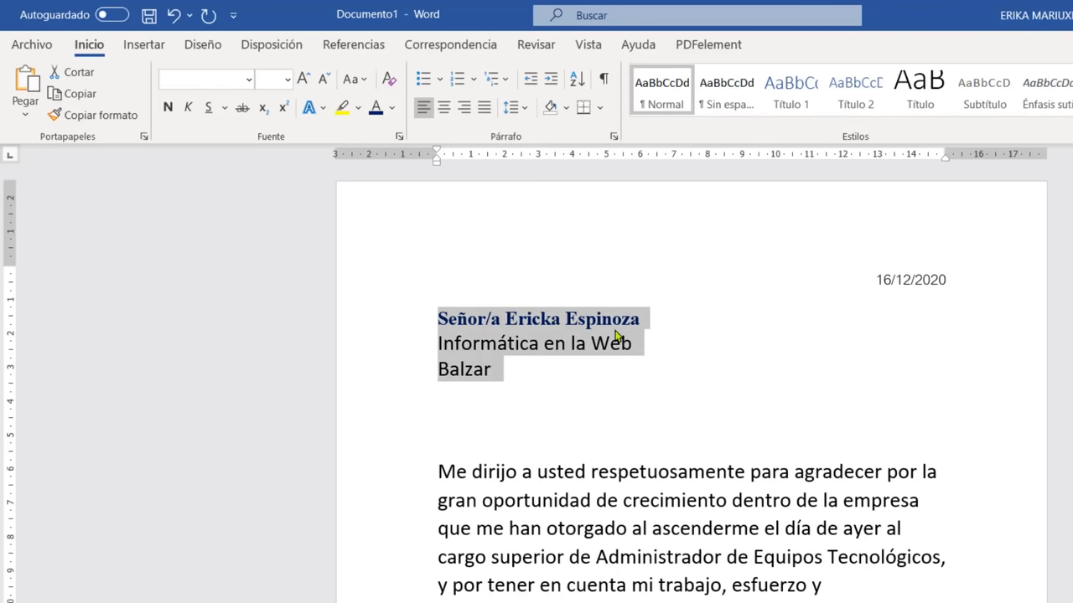
pyautogui.click(537, 375)
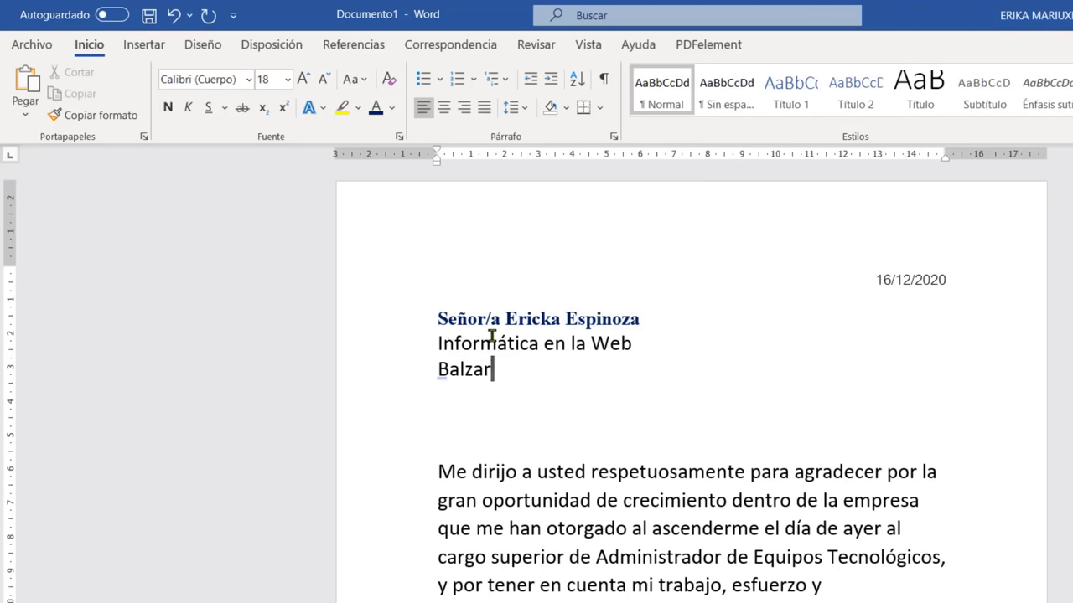
pyautogui.click(437, 317)
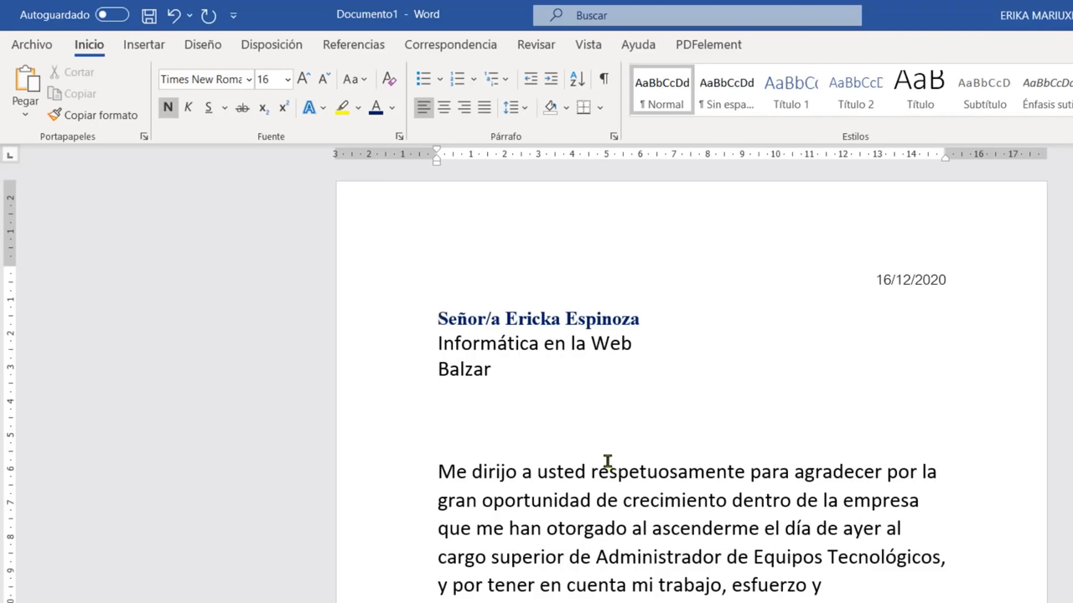
# Set the letter text from the date to the end in Times New Roman
pyautogui.hotkey('ctrl', 'a')
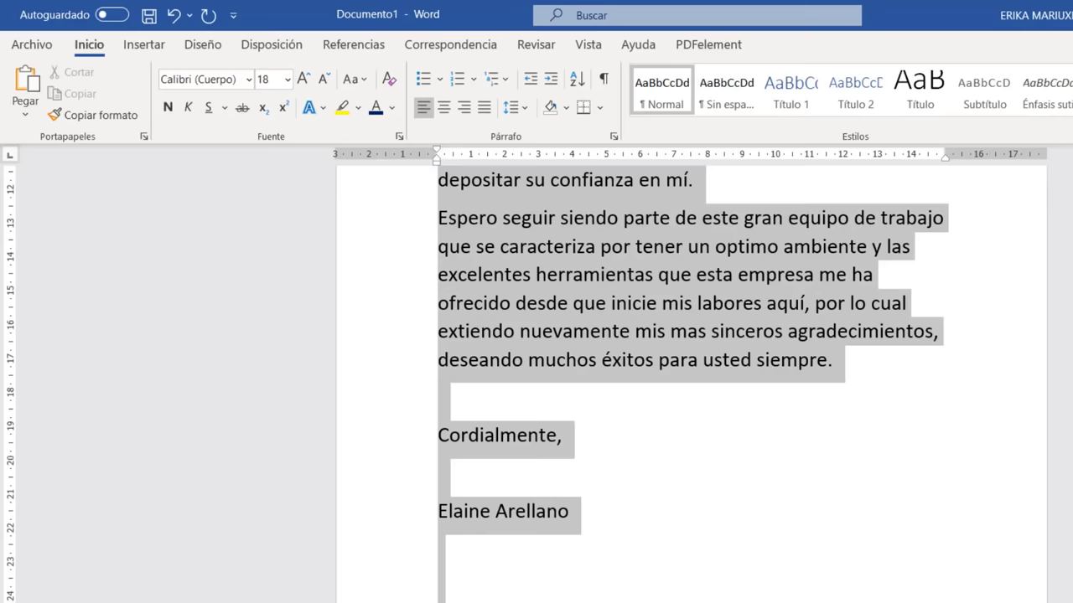
pyautogui.click(735, 486)
pyautogui.click(687, 431)
pyautogui.hotkey('ctrl', 'Home')
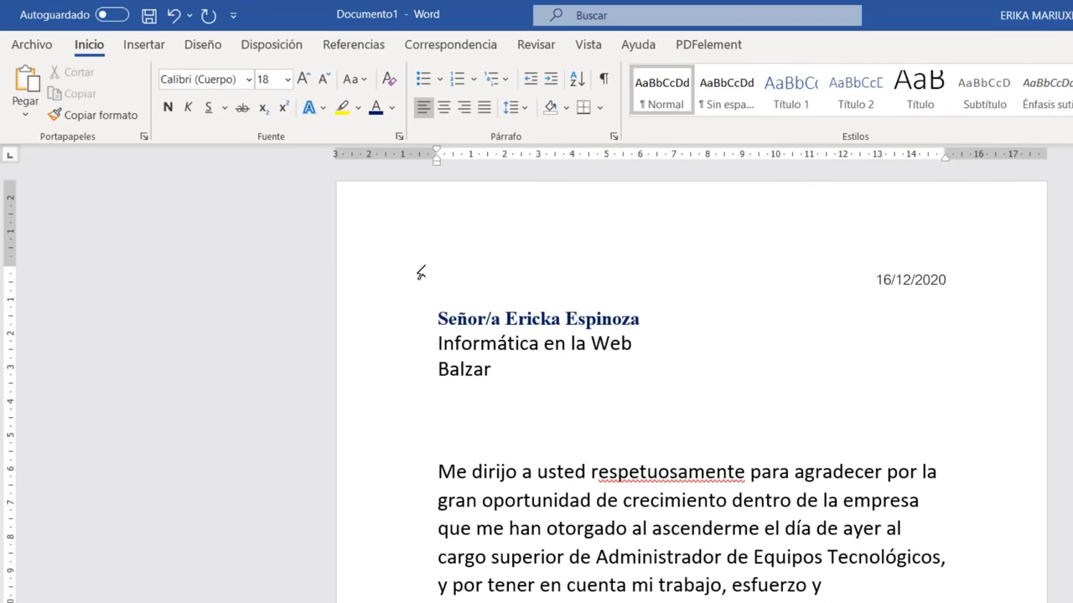
pyautogui.click(420, 274)
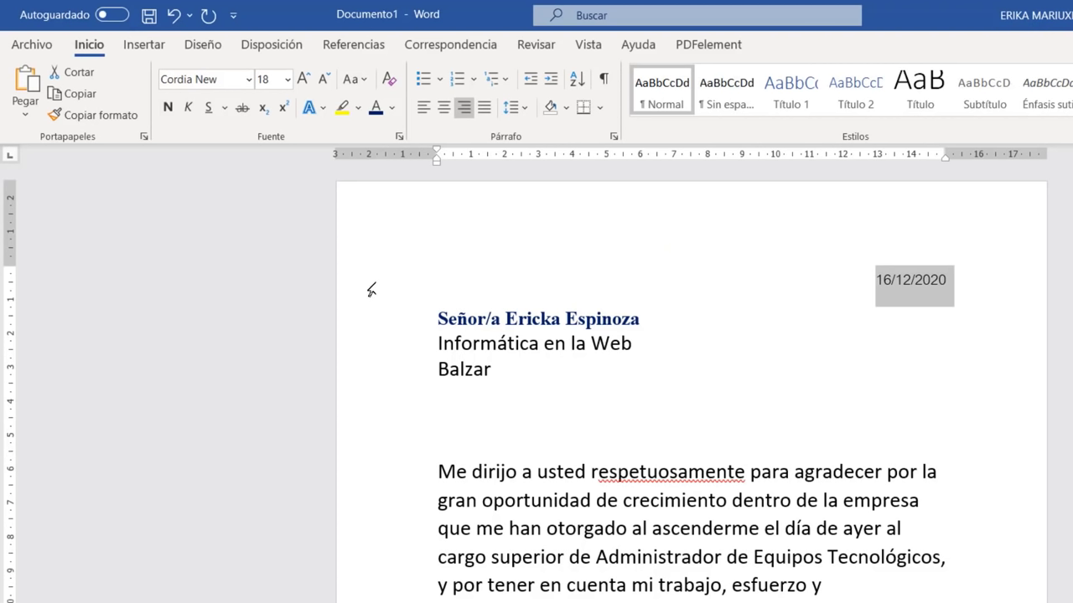
pyautogui.moveTo(371, 290); pyautogui.dragTo(372, 602)
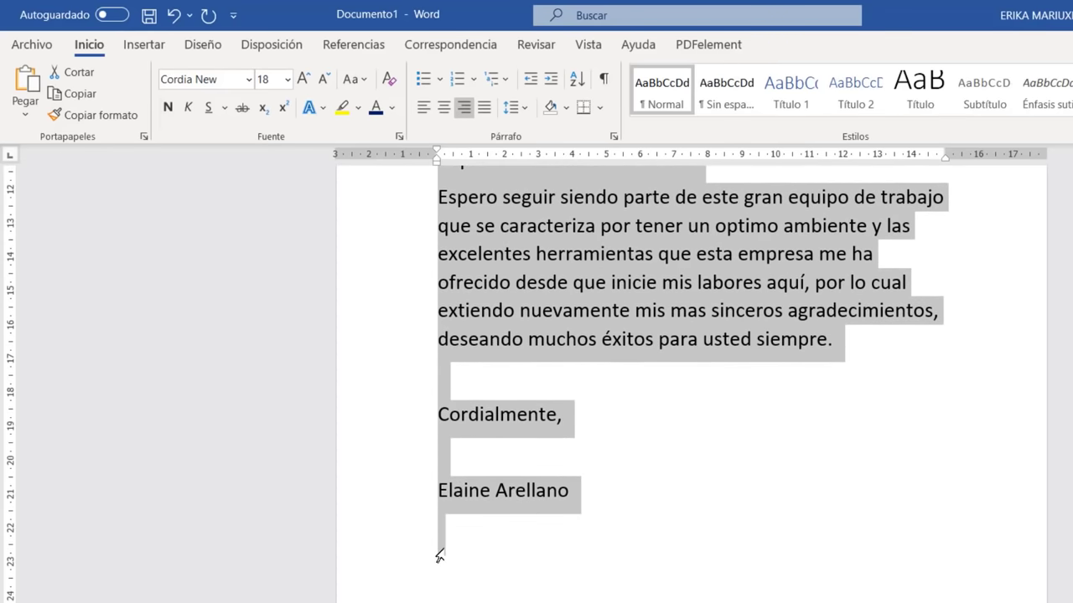
pyautogui.moveTo(445, 545); pyautogui.dragTo(445, 546)
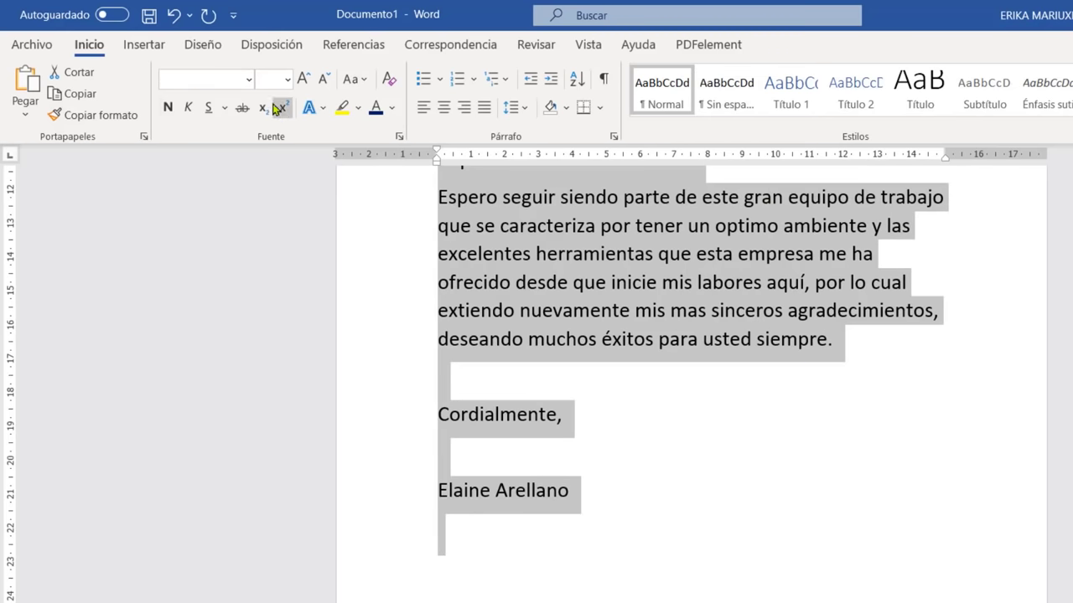
pyautogui.click(249, 79)
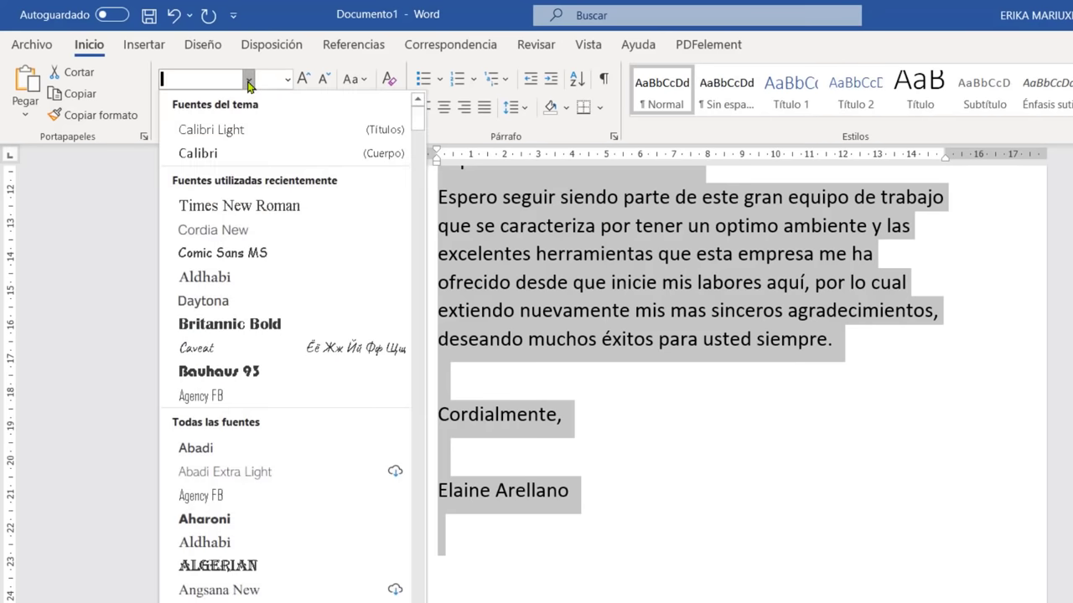
pyautogui.click(264, 207)
pyautogui.scroll(10, 752, 366)
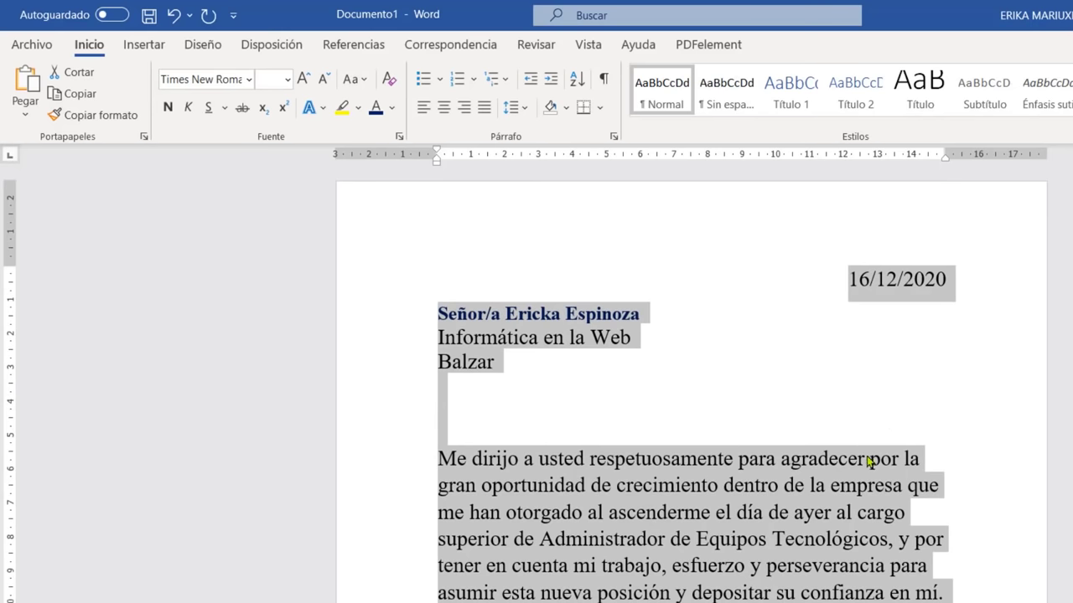
pyautogui.click(816, 464)
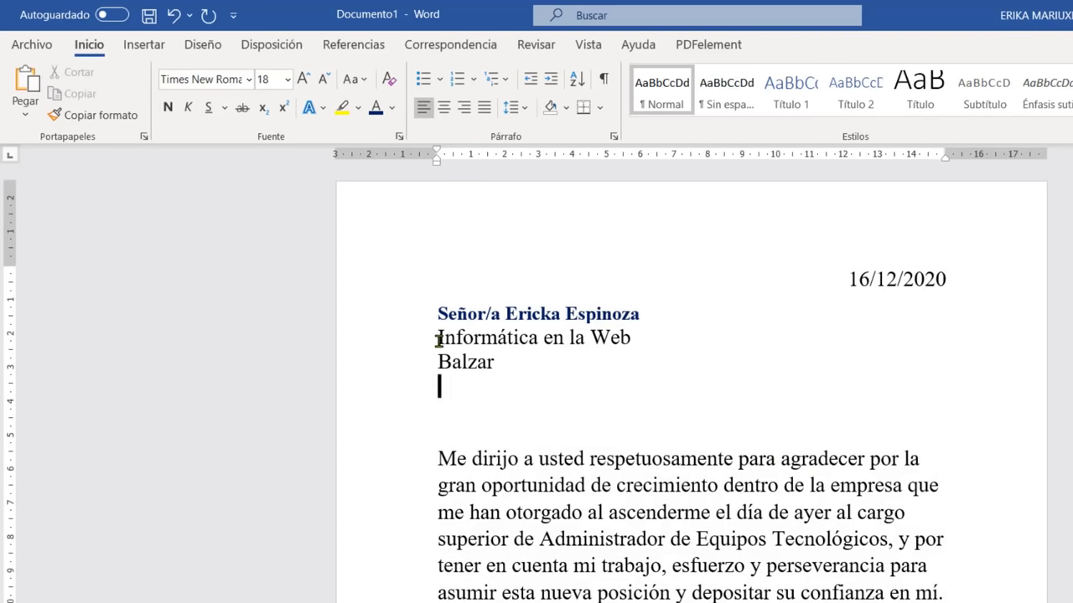
# Justify the two body paragraphs
pyautogui.moveTo(438, 457)
pyautogui.mouseDown()
pyautogui.moveTo(677, 489)
pyautogui.moveTo(958, 550)
pyautogui.moveTo(978, 593)
pyautogui.mouseUp()
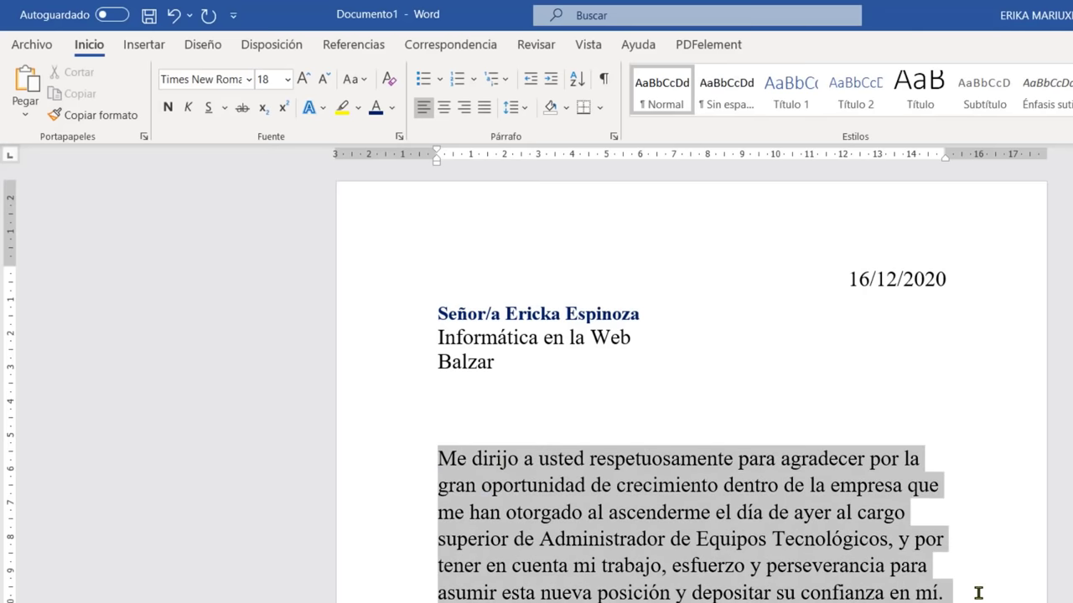
pyautogui.click(890, 566)
pyautogui.moveTo(445, 458); pyautogui.dragTo(808, 282)
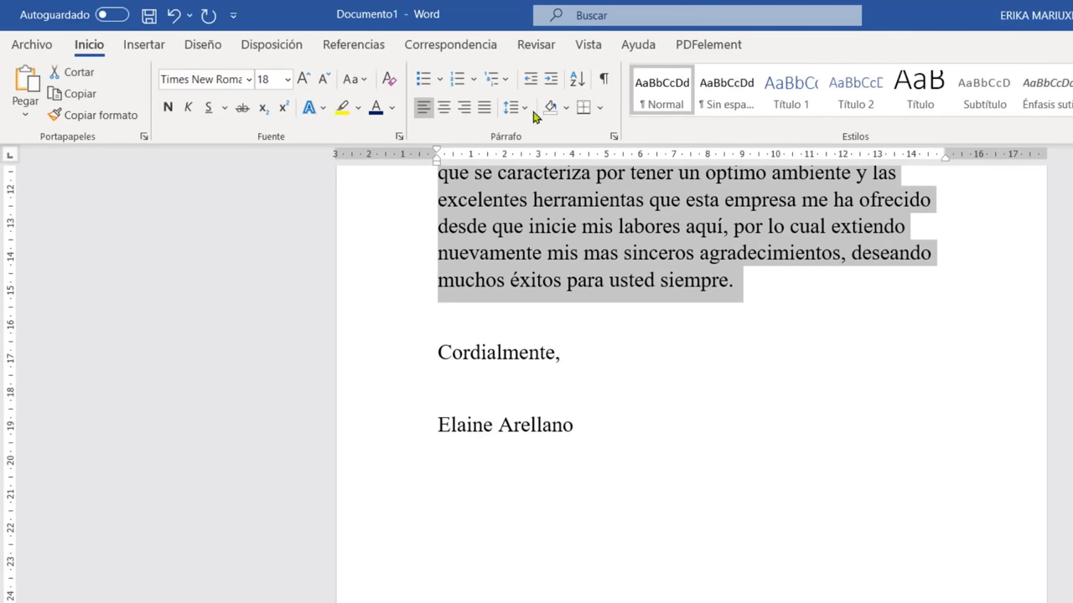
pyautogui.click(486, 108)
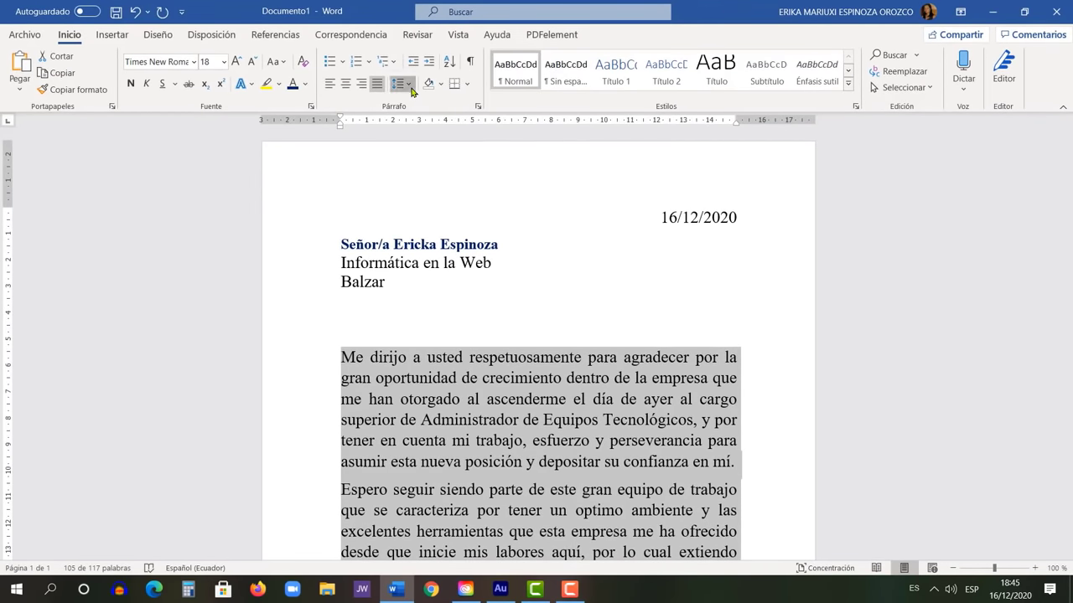
pyautogui.click(409, 85)
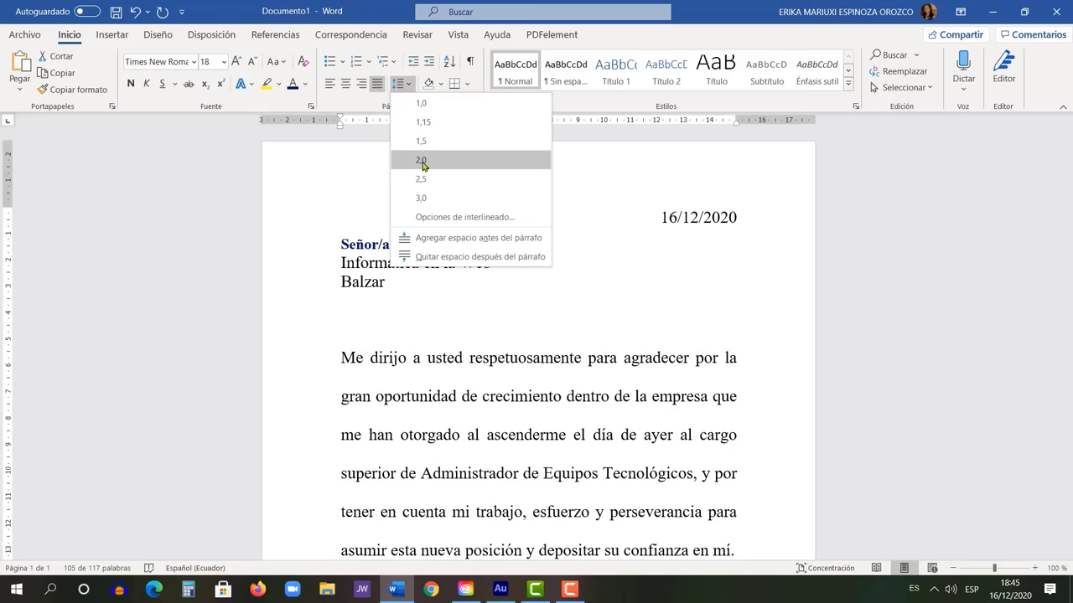
# Set the body paragraphs to 1,5 line spacing after briefly trying 2,0
pyautogui.click(423, 161)
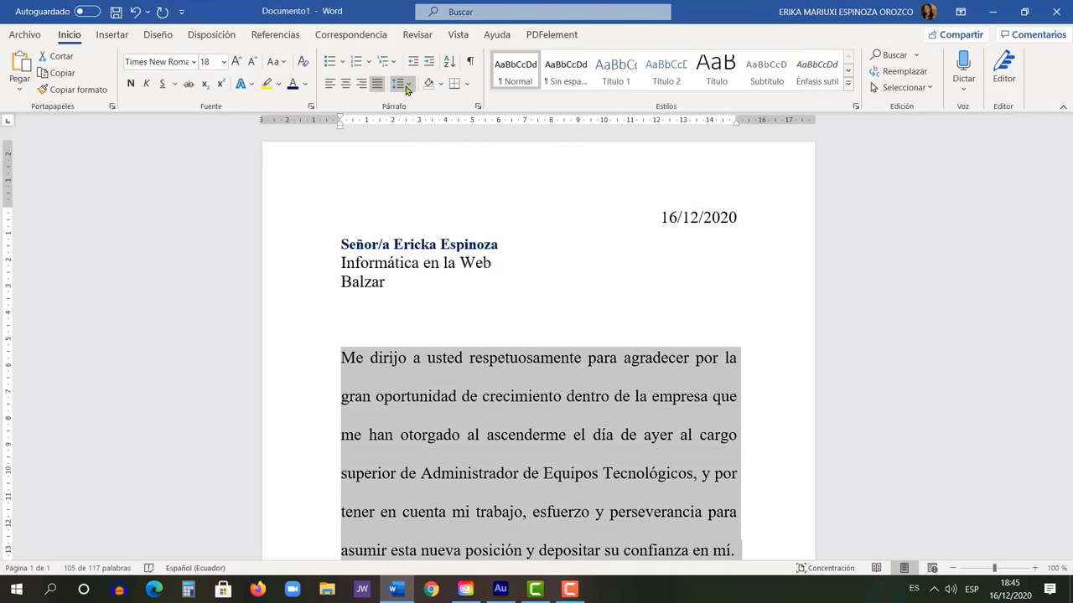
pyautogui.click(401, 84)
pyautogui.click(421, 141)
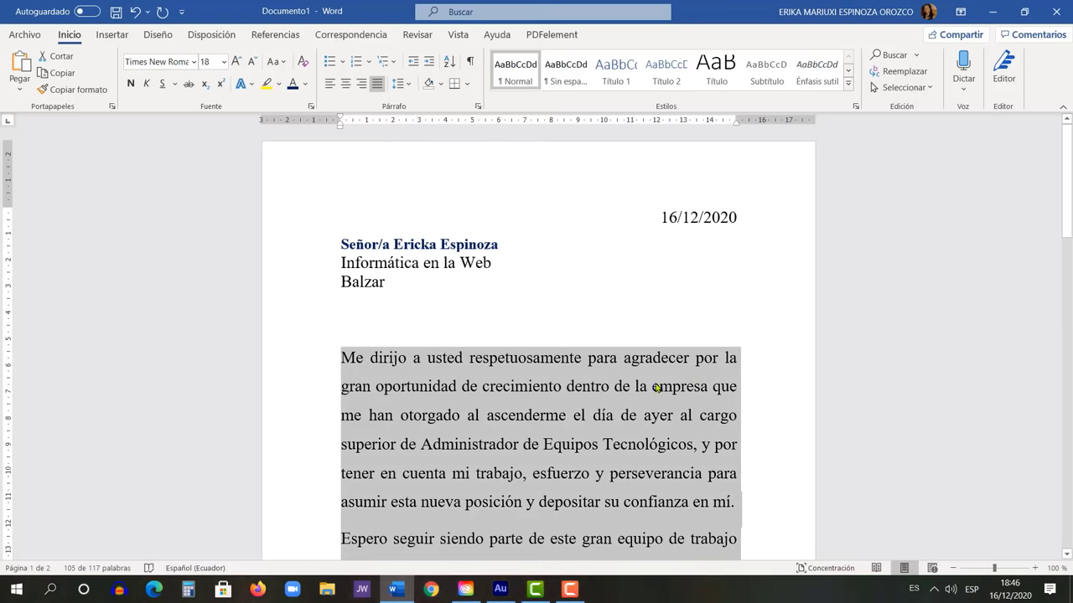
pyautogui.scroll(-5, 629, 284)
pyautogui.scroll(3, 670, 268)
pyautogui.scroll(2, 670, 269)
pyautogui.moveTo(1069, 217); pyautogui.dragTo(1069, 218)
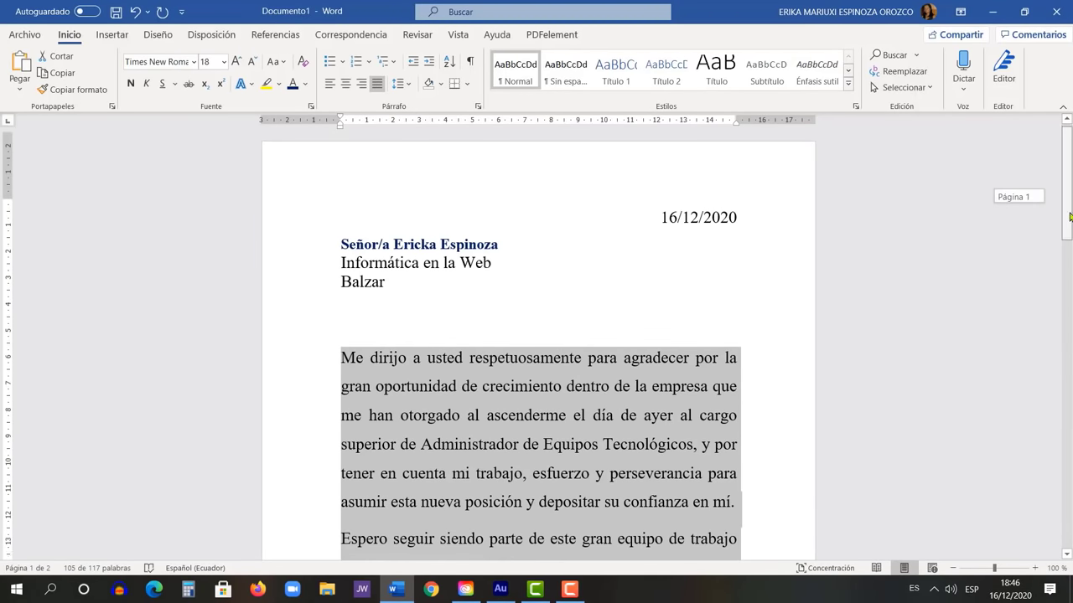
pyautogui.scroll(-3, 783, 366)
# Insert an empty line after 'mí.' to separate the two body paragraphs
pyautogui.click(782, 367)
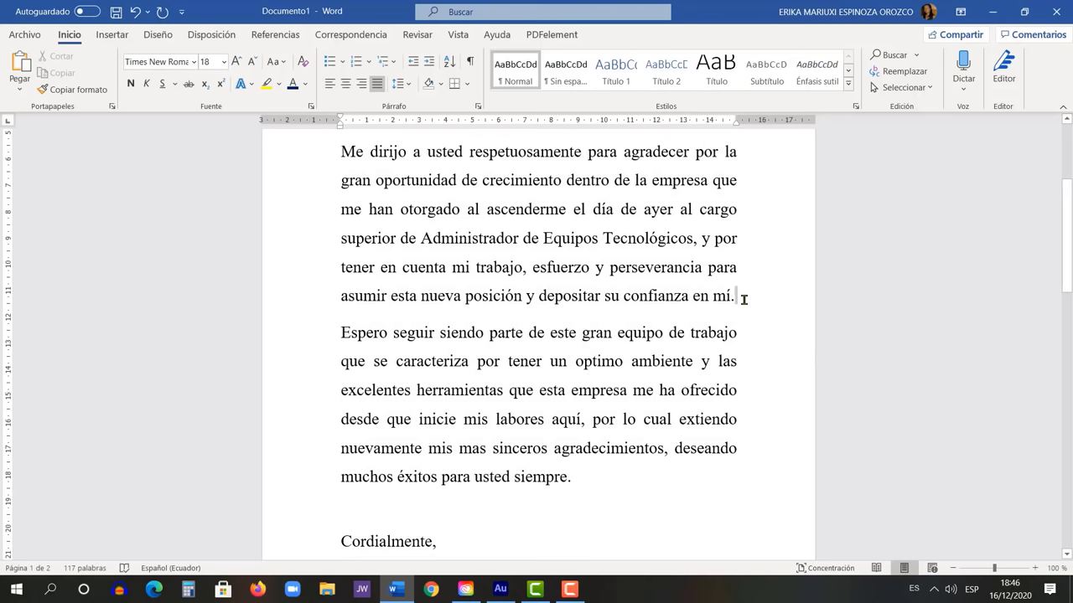
pyautogui.press('Return')
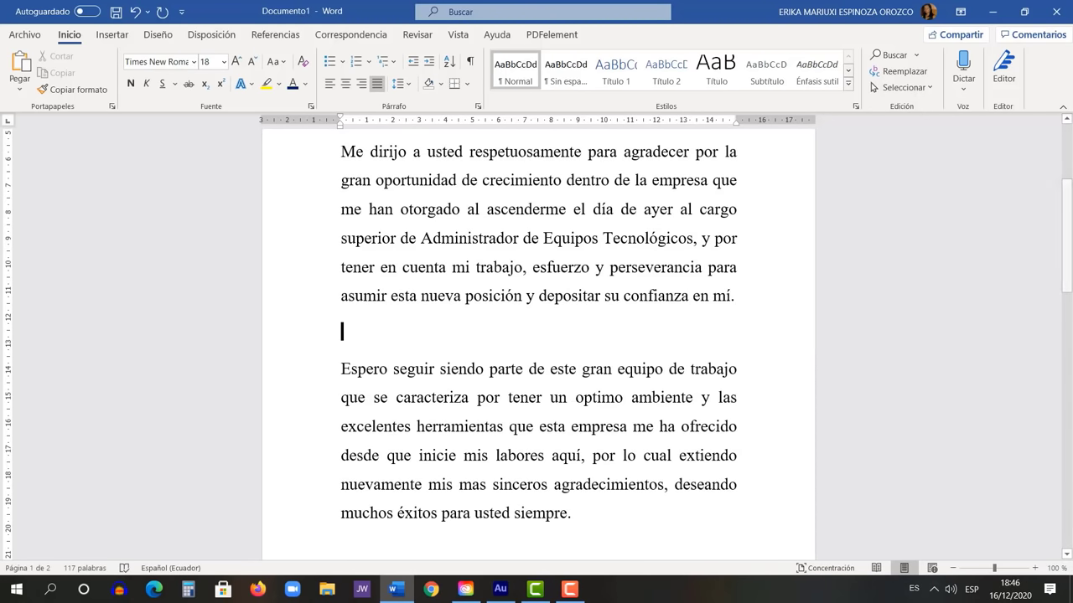
pyautogui.scroll(3, 1059, 213)
pyautogui.scroll(-6, 1059, 213)
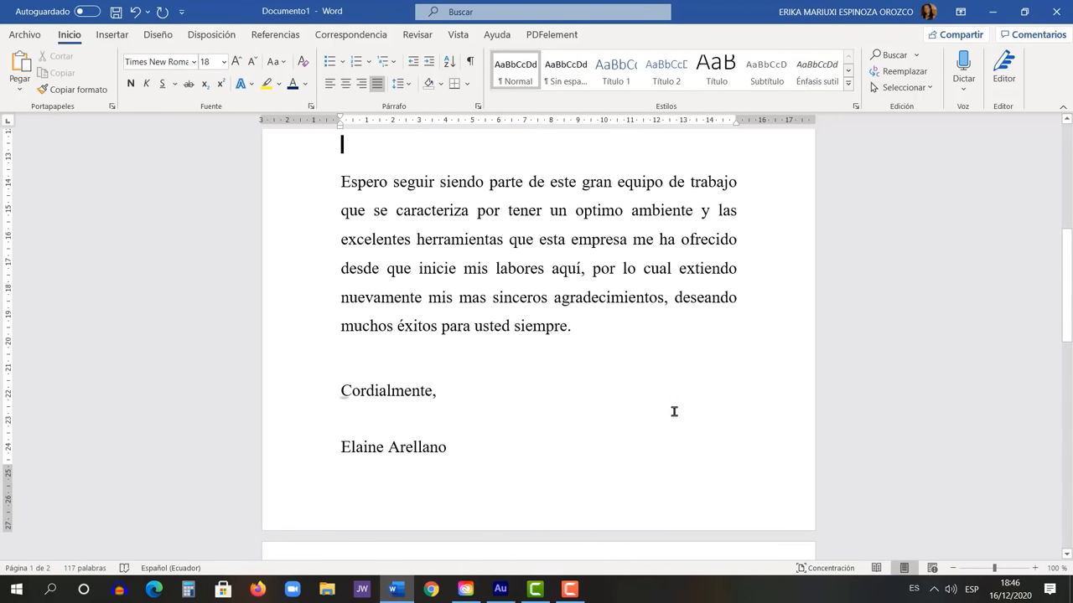
pyautogui.scroll(6, 667, 383)
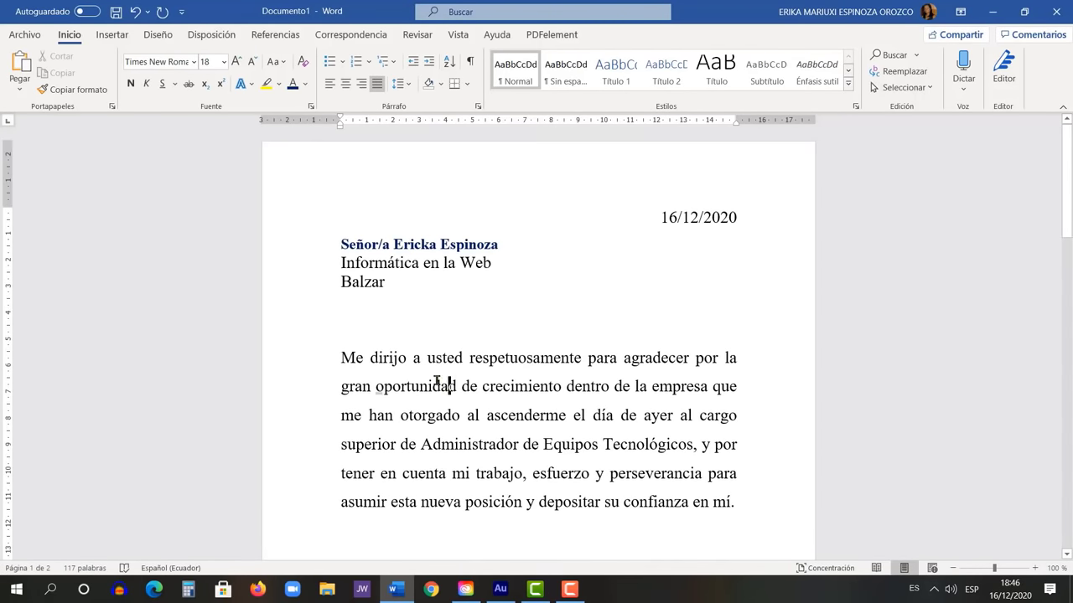
# Reduce both body paragraphs from 18 to 14 pt
pyautogui.click(340, 327)
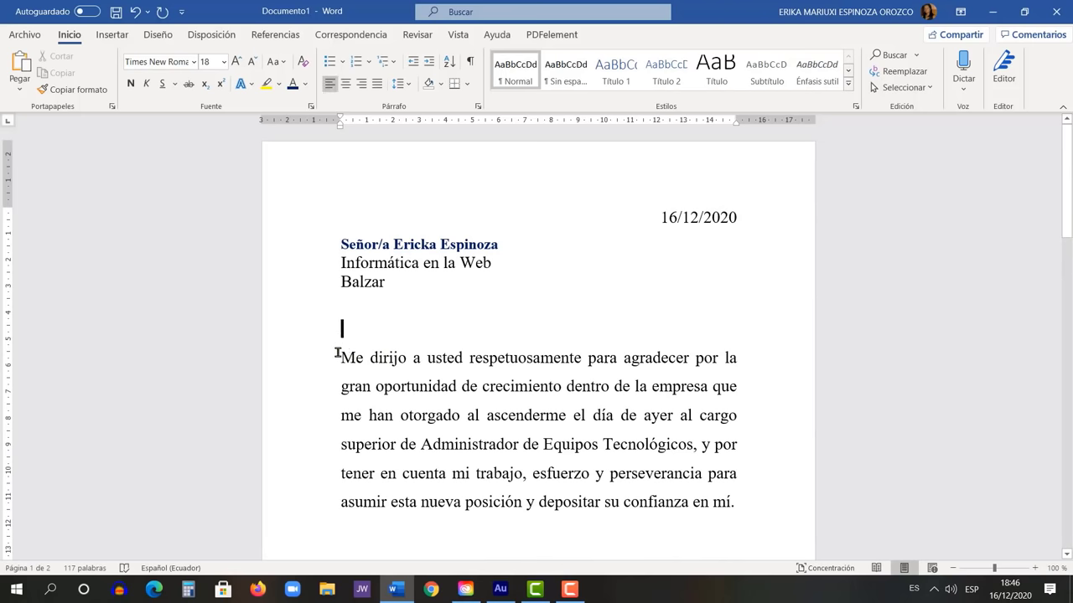
pyautogui.moveTo(340, 352)
pyautogui.mouseDown()
pyautogui.moveTo(542, 411)
pyautogui.moveTo(660, 524)
pyautogui.moveTo(645, 376)
pyautogui.mouseUp()
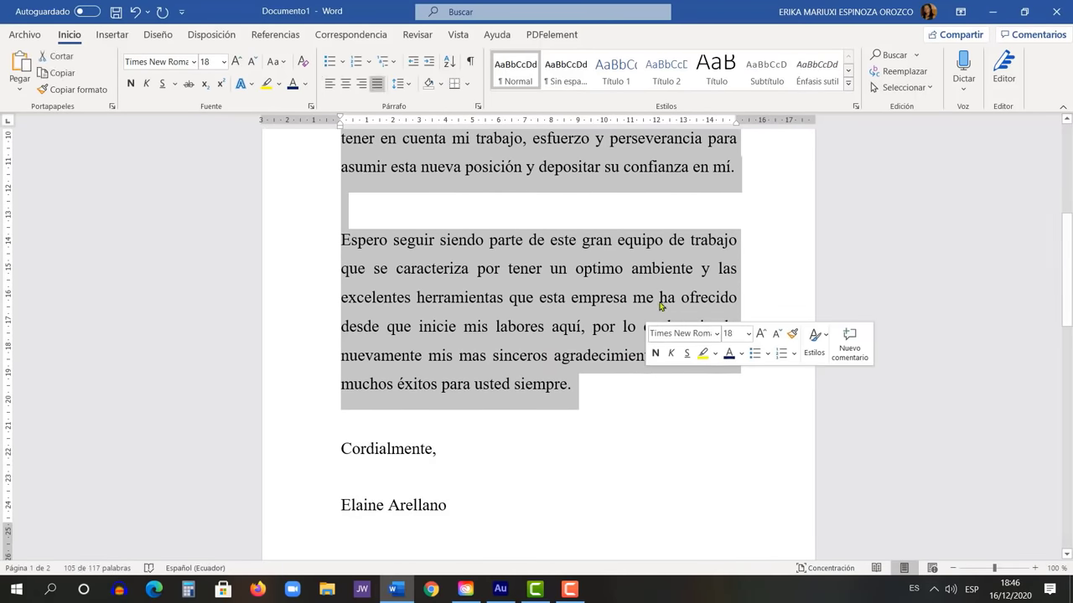
pyautogui.click(223, 64)
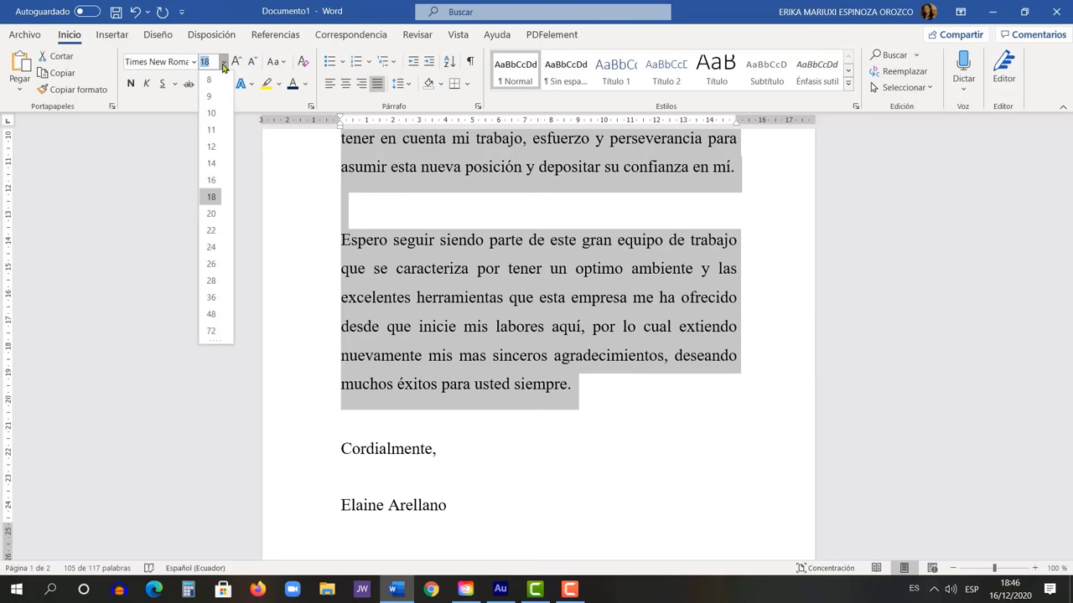
pyautogui.click(211, 163)
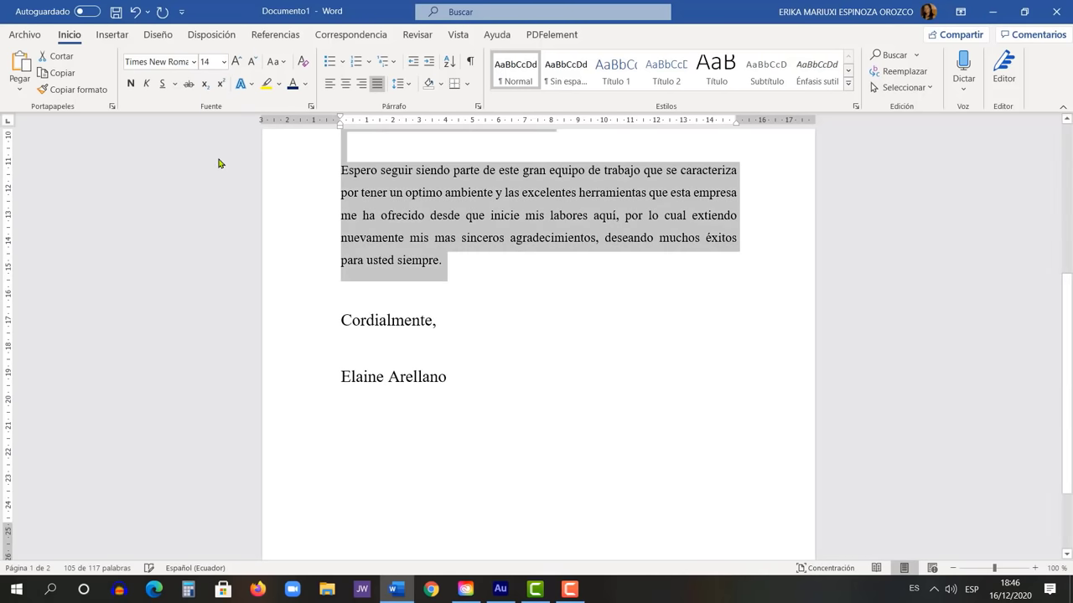
pyautogui.scroll(5, 536, 335)
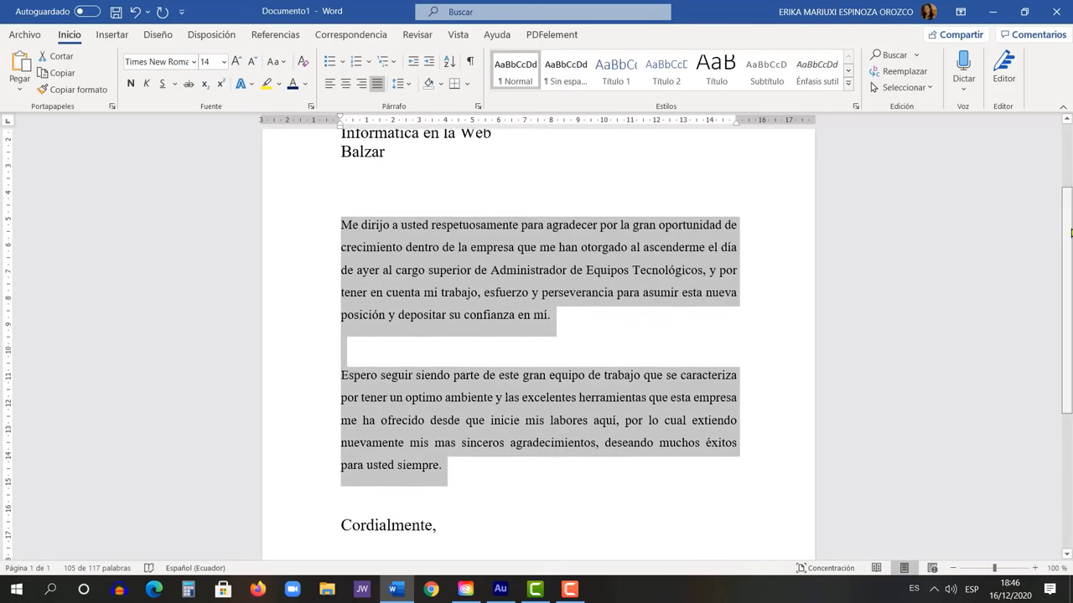
pyautogui.scroll(-3, 536, 335)
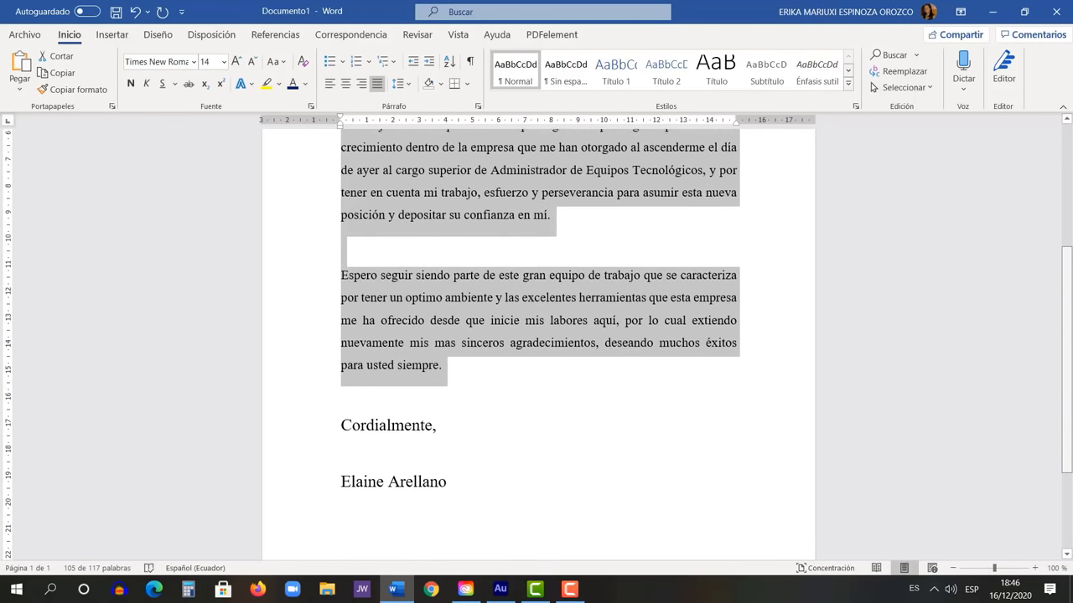
pyautogui.click(503, 429)
# Reduce 'Cordialmente,' from 18 to 14 pt and insert one more empty line before the name
pyautogui.moveTo(302, 437)
pyautogui.mouseDown()
pyautogui.moveTo(301, 451)
pyautogui.moveTo(306, 434)
pyautogui.mouseUp()
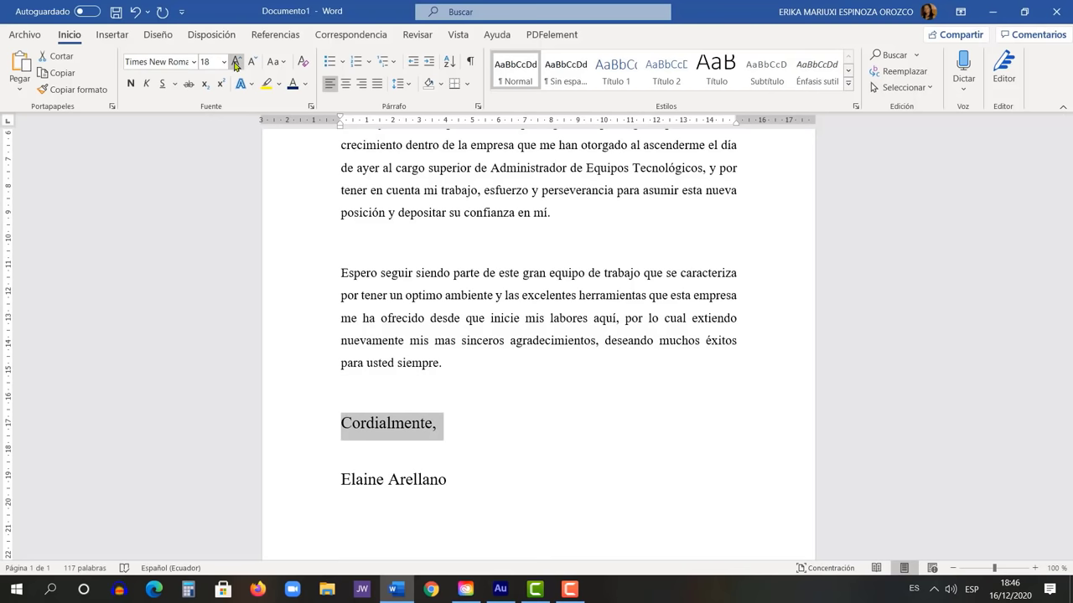
pyautogui.click(249, 66)
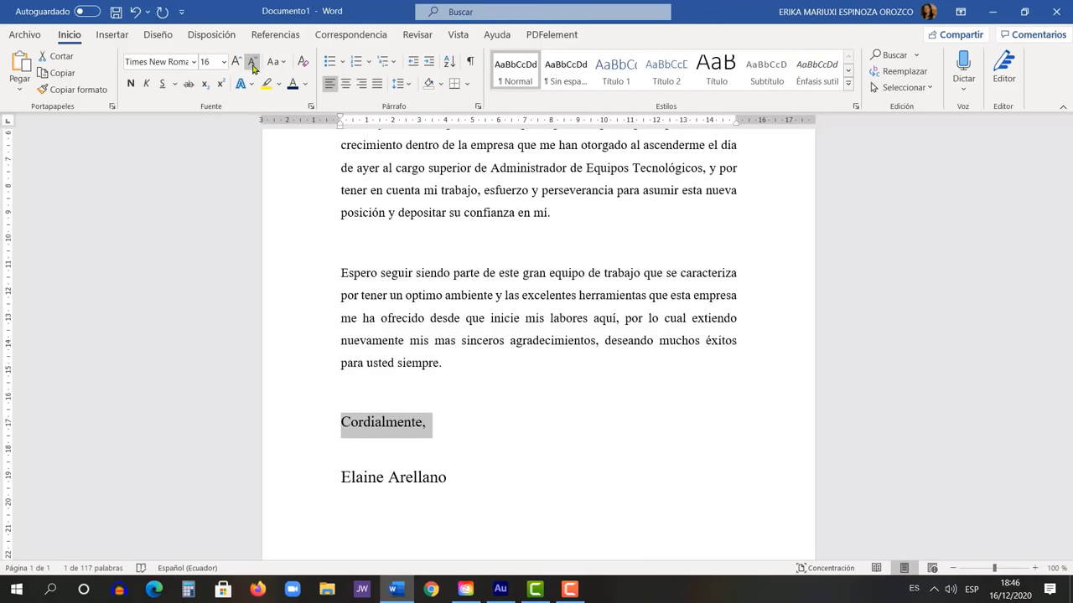
pyautogui.click(252, 65)
pyautogui.click(407, 476)
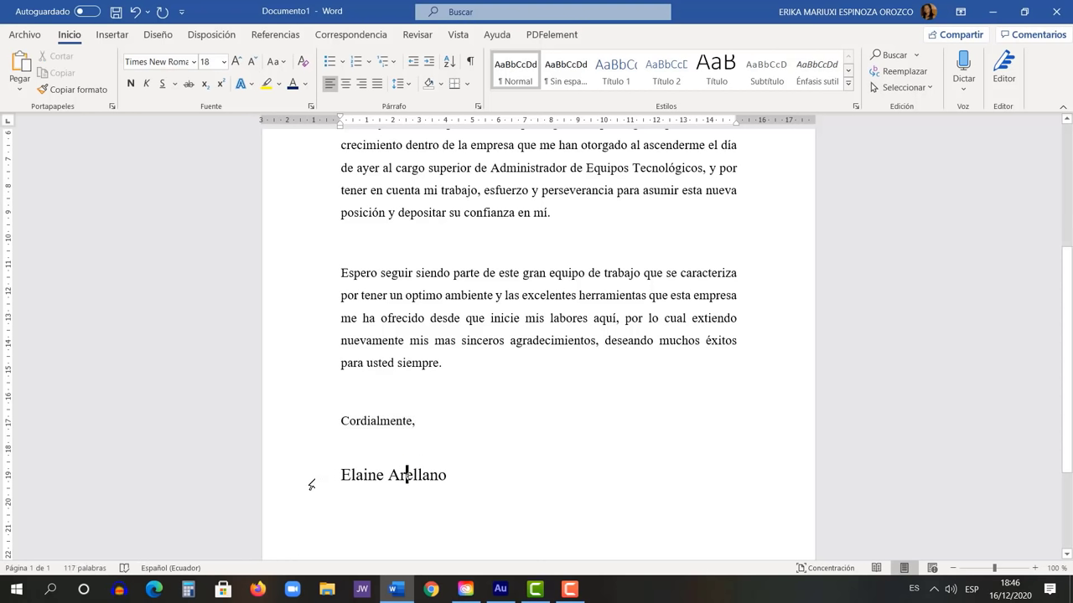
pyautogui.click(346, 448)
pyautogui.press('Return')
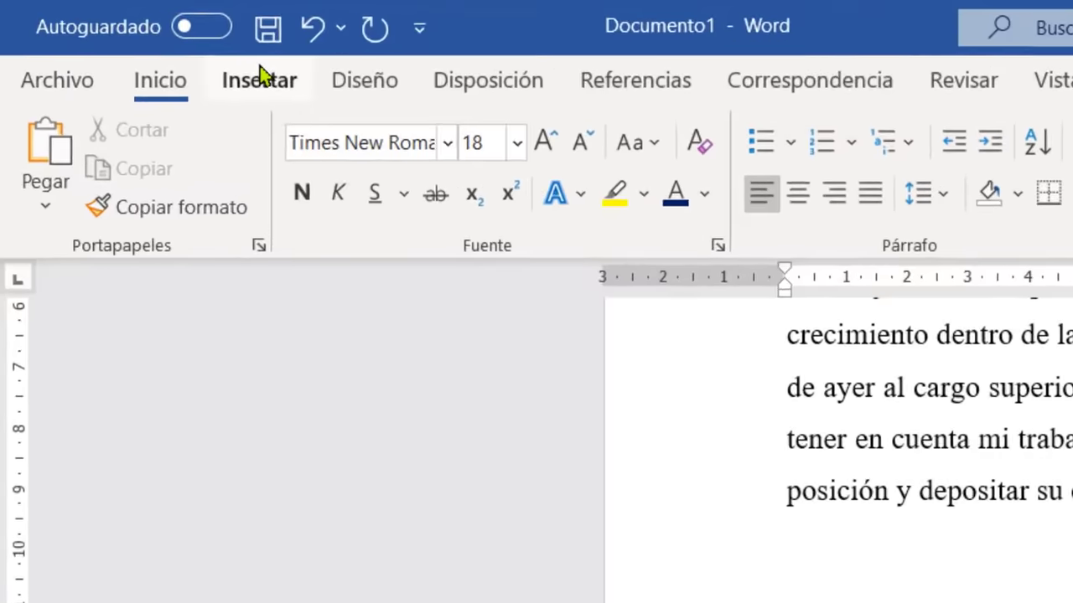
# Draw a horizontal straight-line shape from Insertar > Formas above the sender's name
pyautogui.click(112, 31)
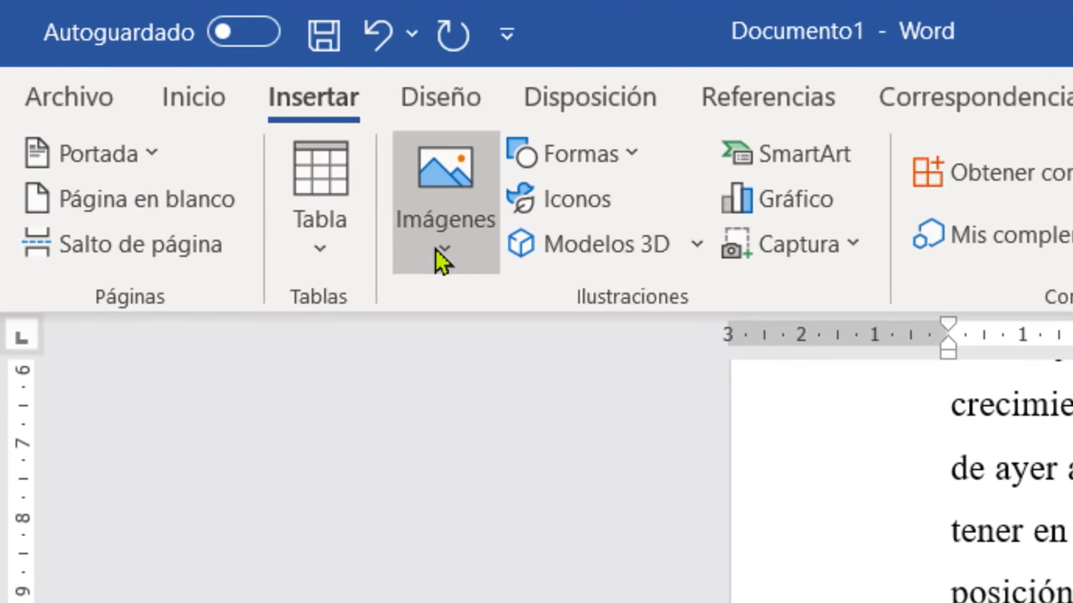
pyautogui.click(605, 159)
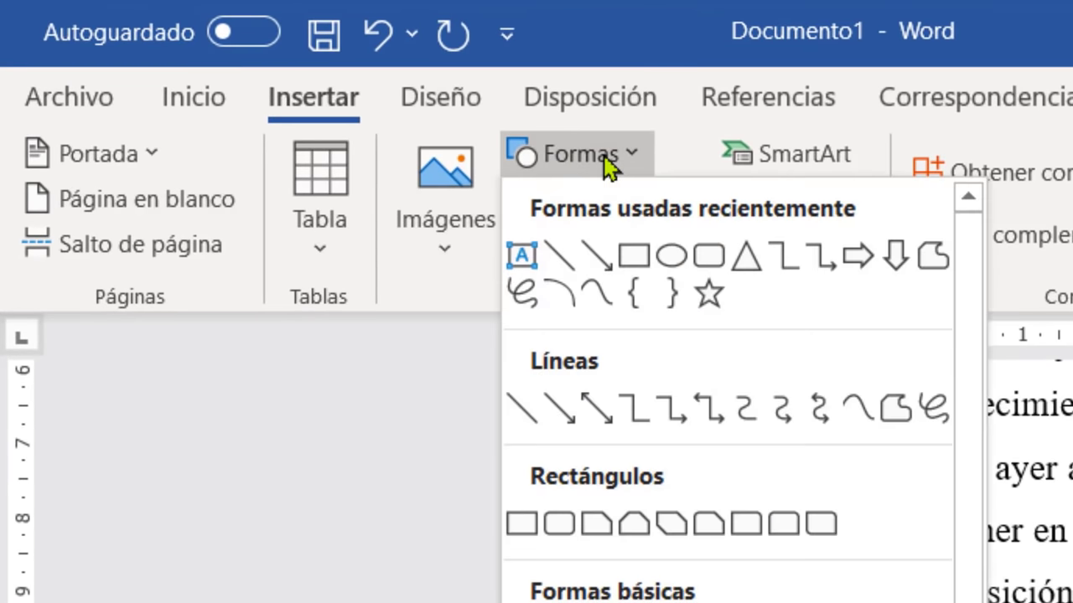
pyautogui.click(558, 259)
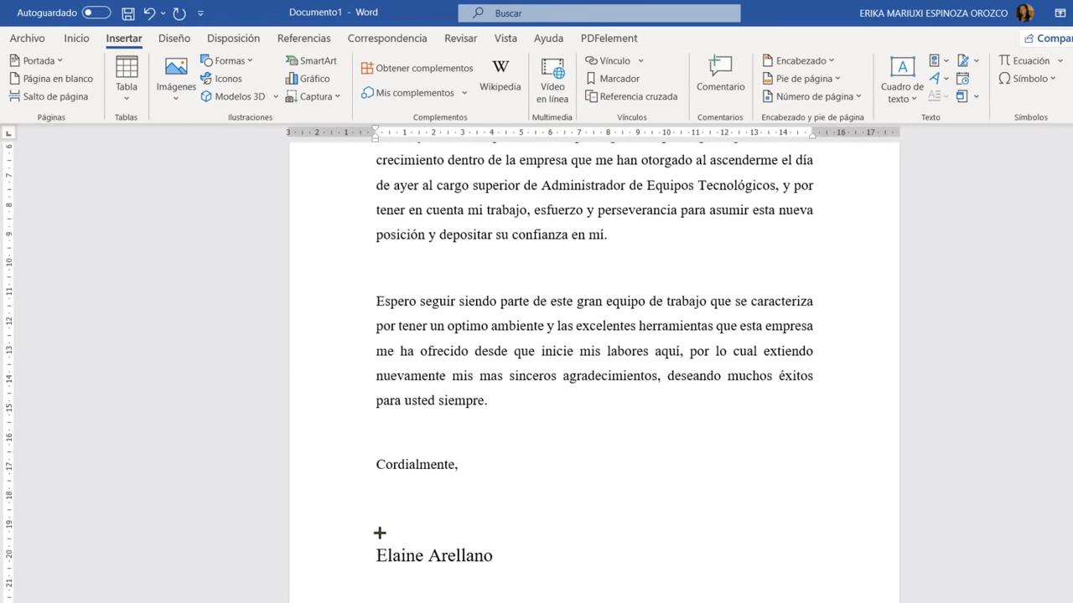
pyautogui.moveTo(380, 534); pyautogui.dragTo(466, 533)
pyautogui.write('__________')
pyautogui.moveTo(376, 533); pyautogui.dragTo(635, 533)
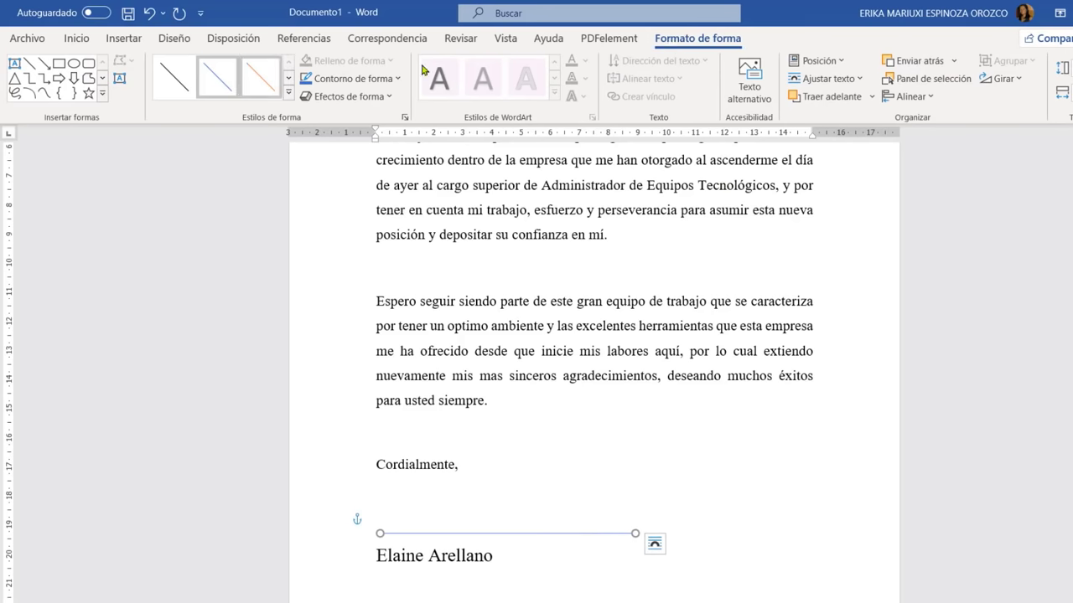
# Give the signature line above the name the 'Línea moderada: Oscuro 1' shape style so it appears solid black
pyautogui.click(590, 469)
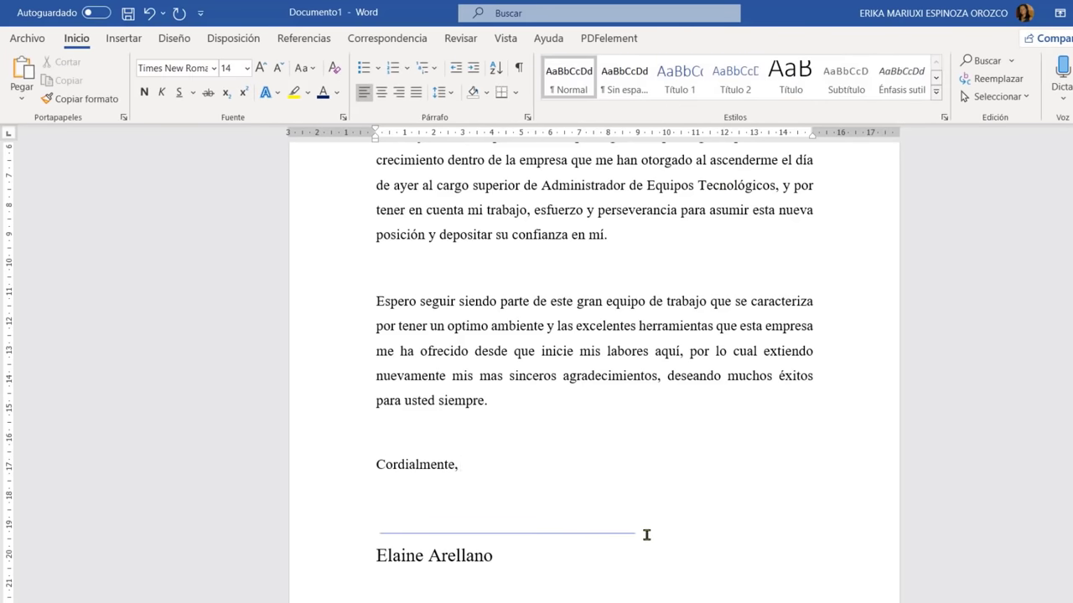
pyautogui.click(566, 534)
pyautogui.click(553, 536)
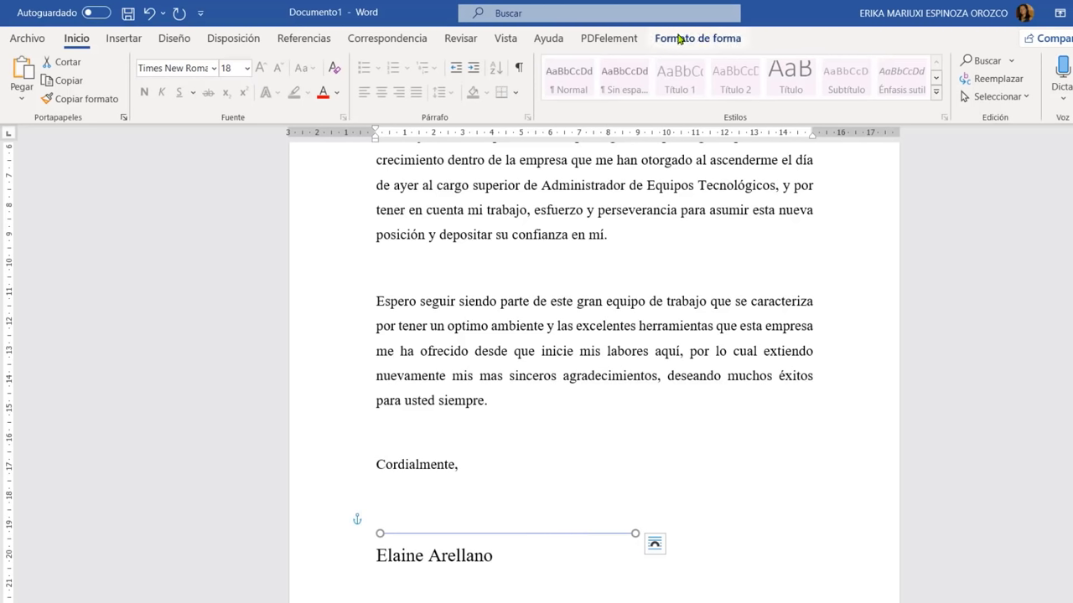
pyautogui.click(696, 40)
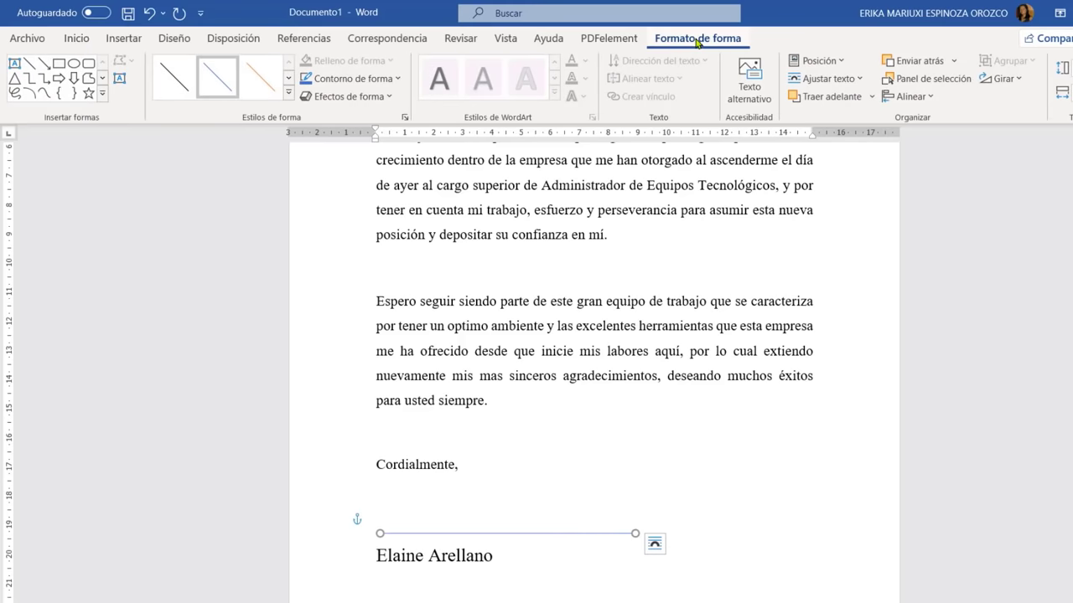
pyautogui.click(289, 94)
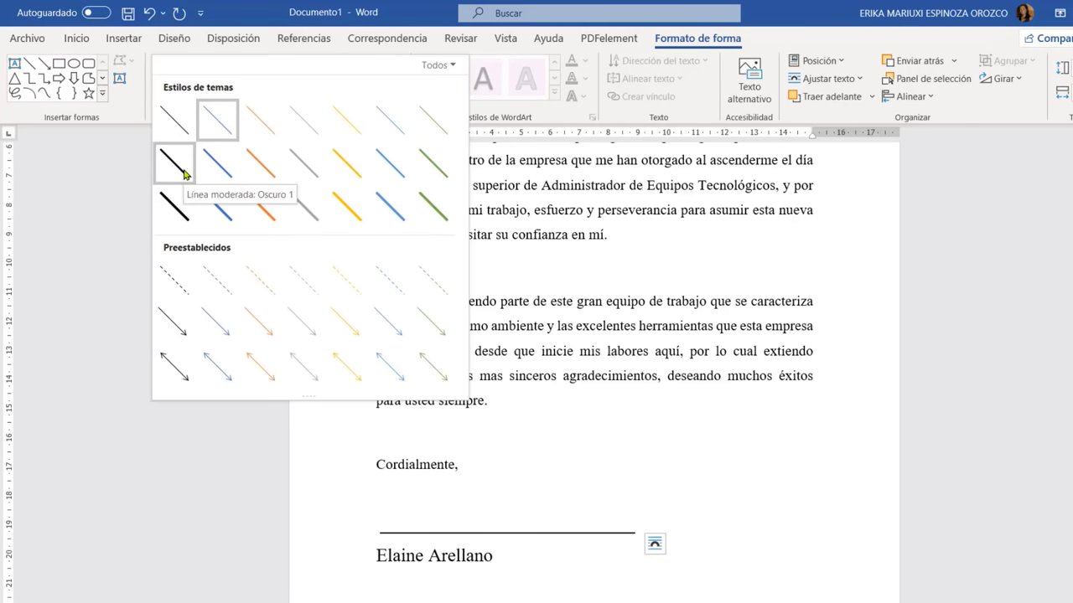
pyautogui.click(184, 174)
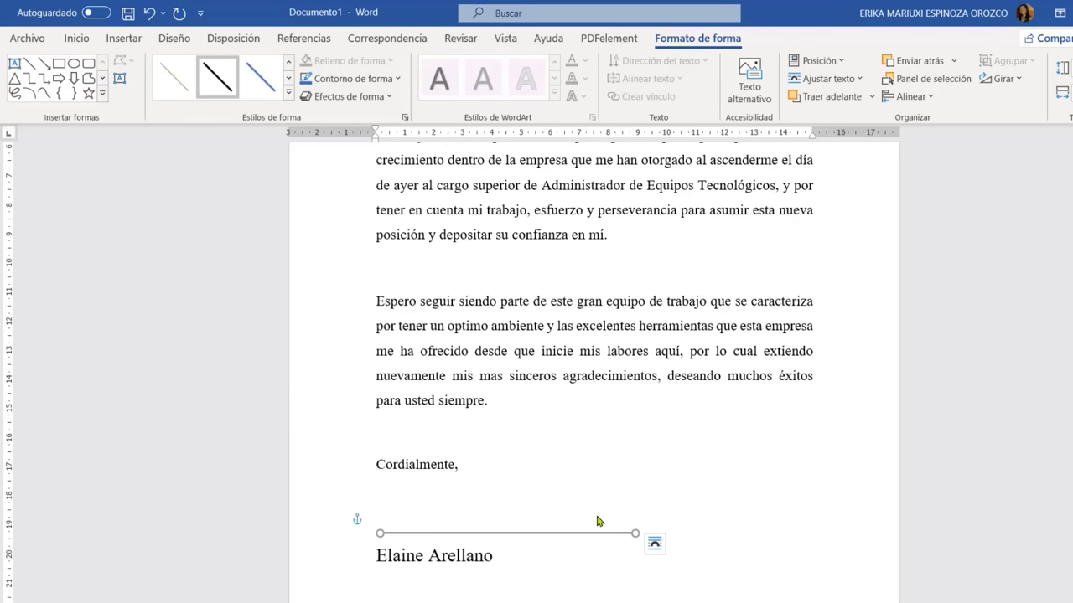
pyautogui.click(597, 521)
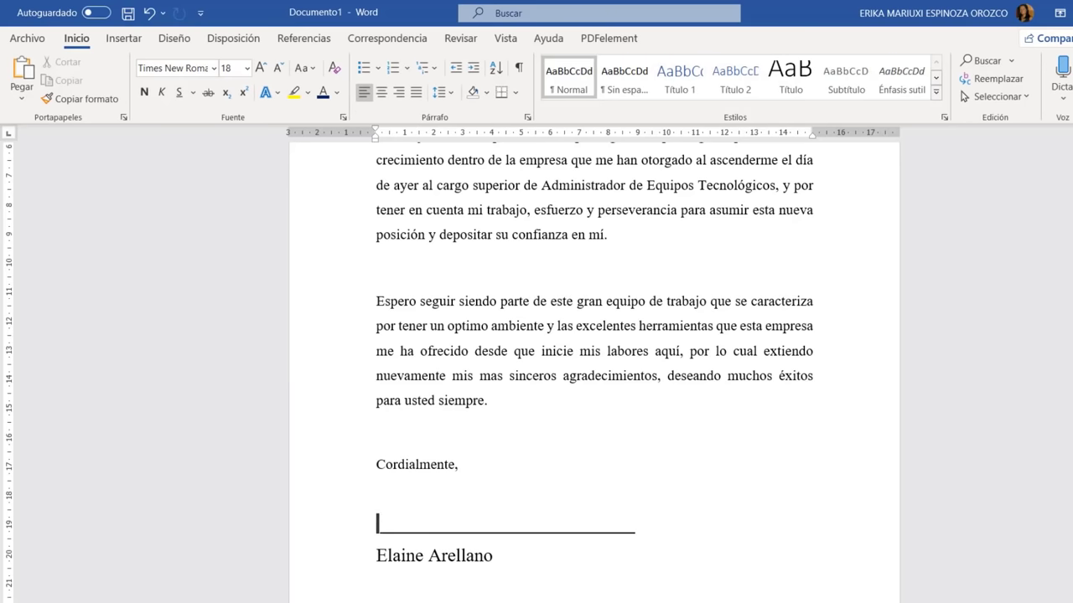
# Shrink the company and city lines under the recipient's name from 18 to 16 pt
pyautogui.scroll(5, 595, 373)
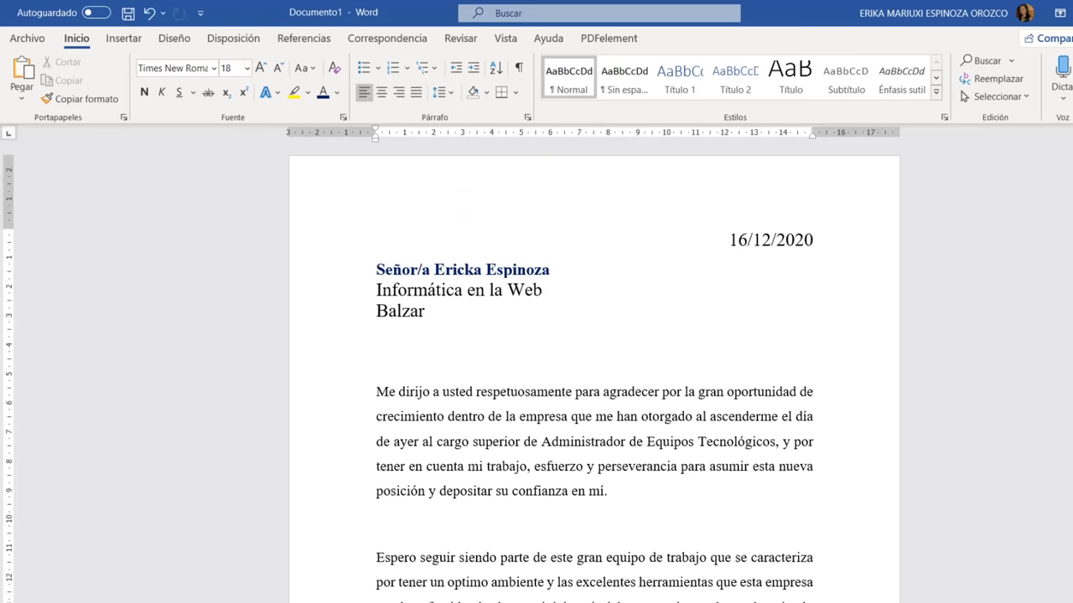
pyautogui.scroll(-1, 595, 373)
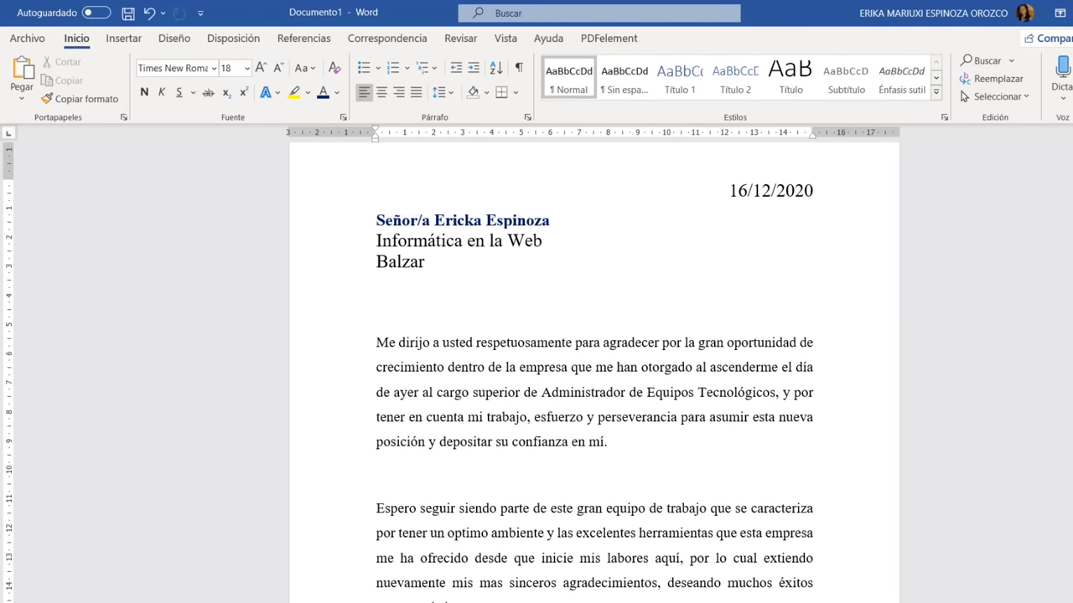
pyautogui.scroll(-1, 608, 271)
pyautogui.click(435, 210)
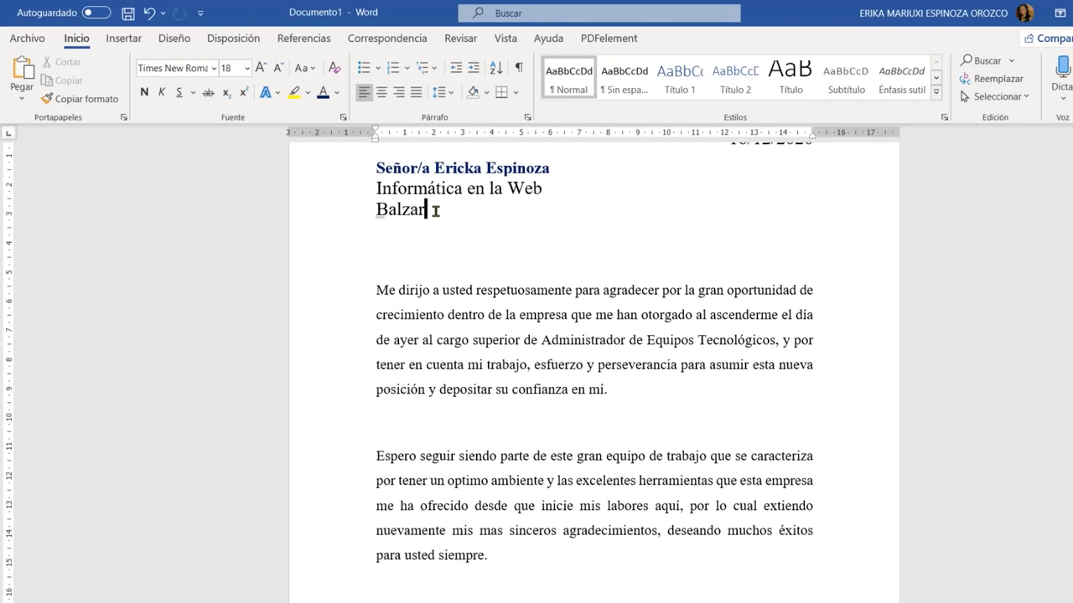
pyautogui.moveTo(375, 188); pyautogui.dragTo(434, 210)
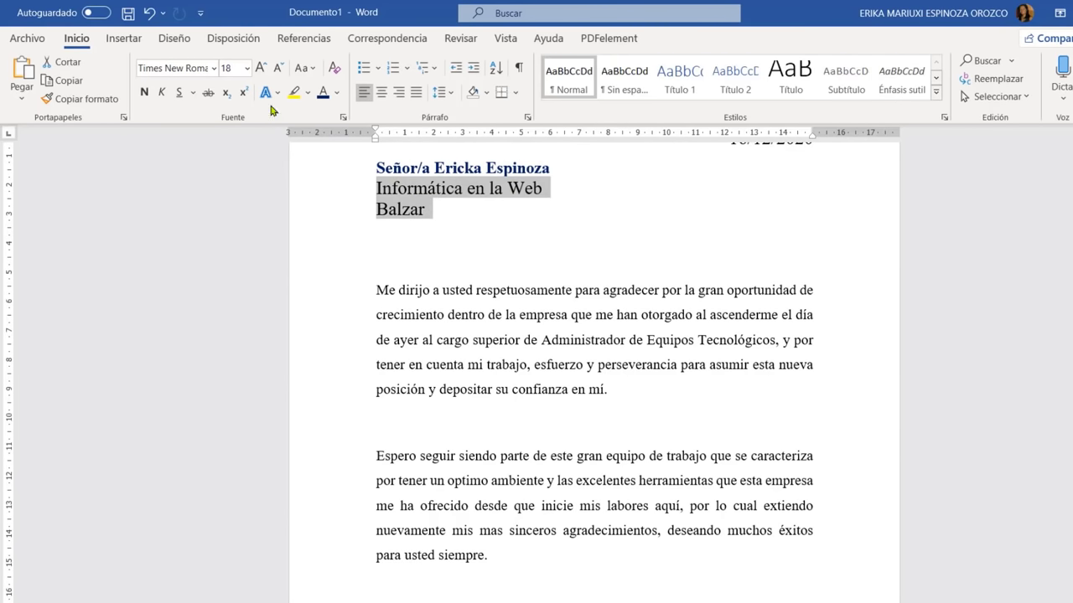
pyautogui.click(277, 77)
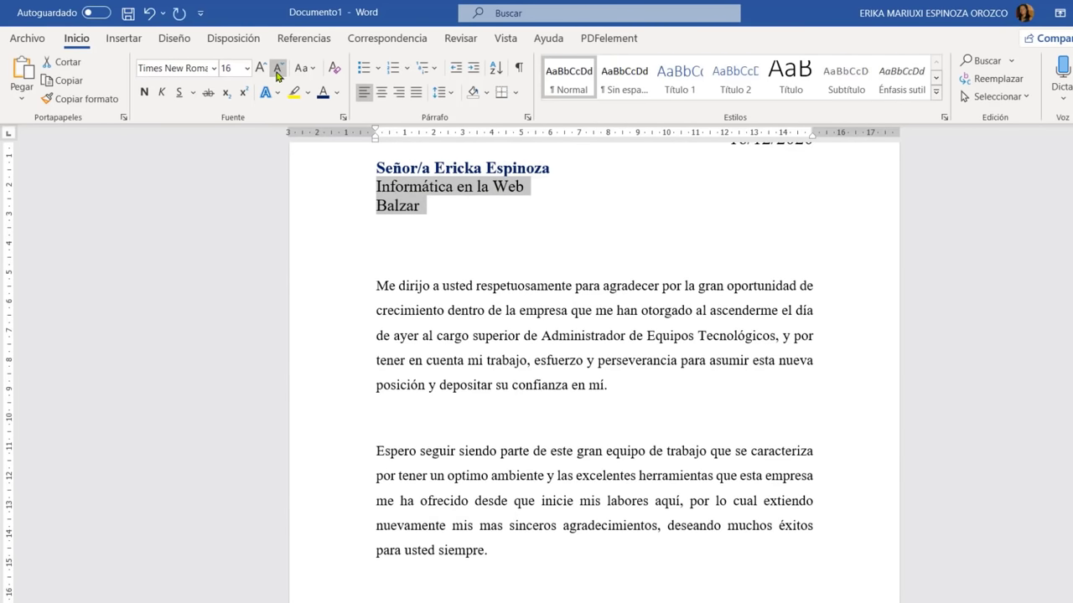
# Place the cursor on the empty line below the signer's name
pyautogui.hotkey('ctrl', 'Home')
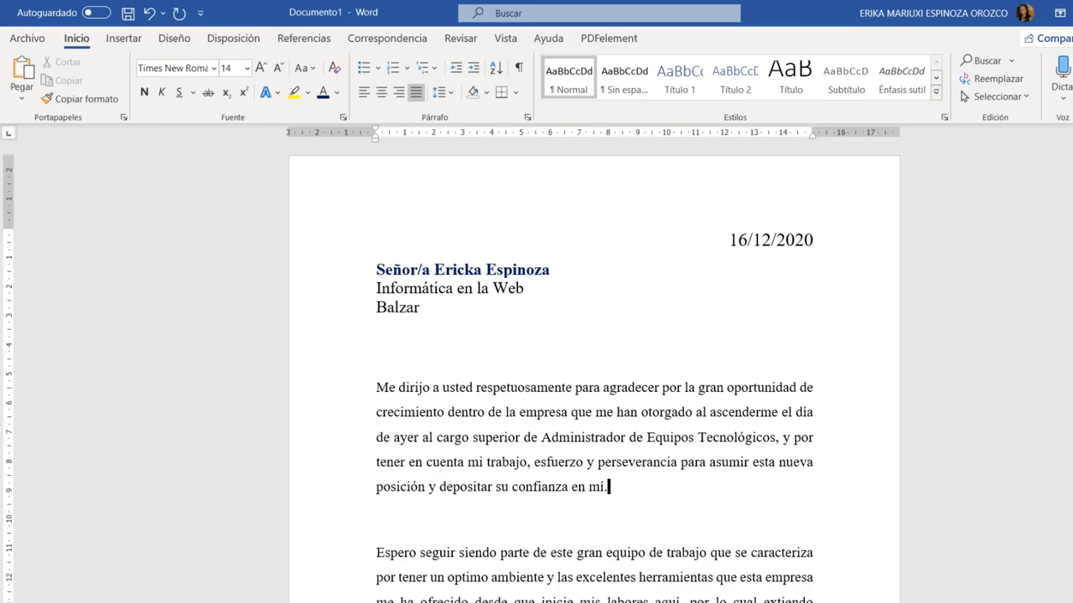
pyautogui.scroll(-1, 594, 373)
pyautogui.scroll(-1, 594, 373)
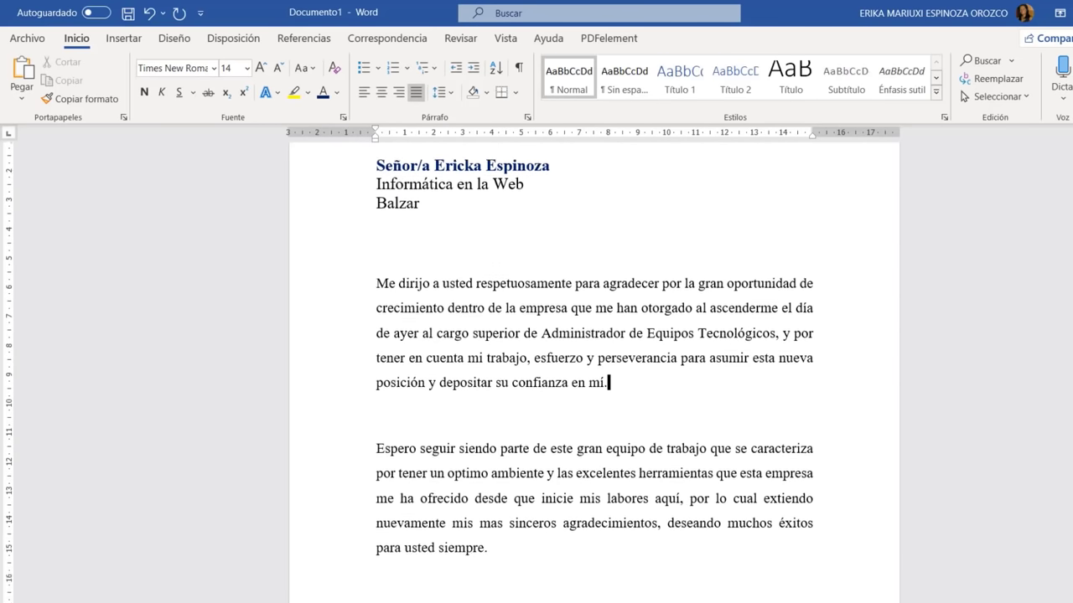
pyautogui.scroll(-3, 595, 373)
pyautogui.scroll(-1, 594, 372)
pyautogui.scroll(2, 594, 373)
pyautogui.scroll(-3, 594, 373)
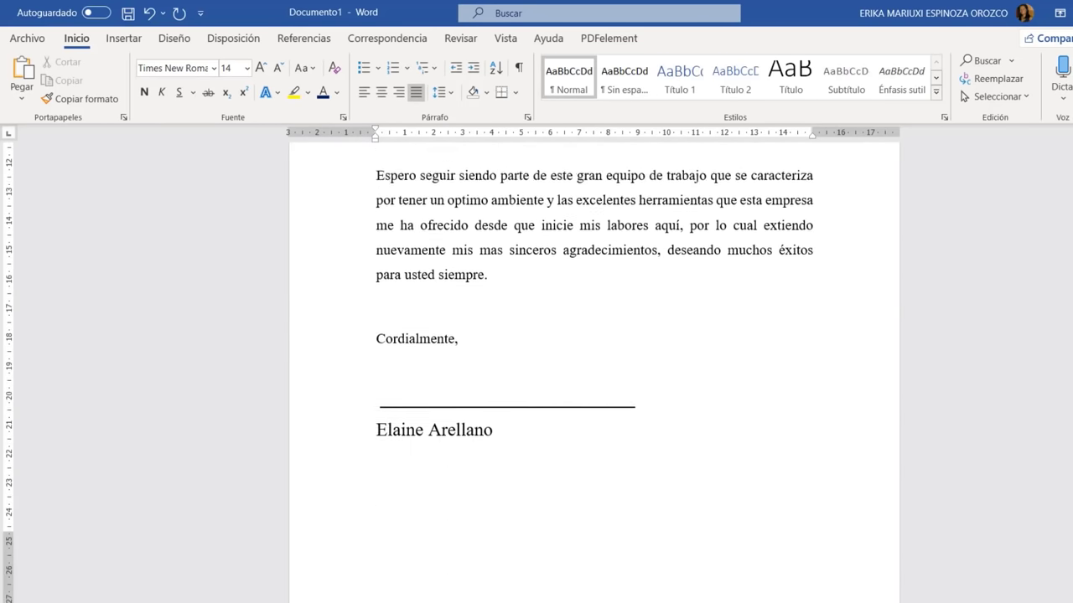
pyautogui.scroll(-1, 594, 373)
pyautogui.click(500, 505)
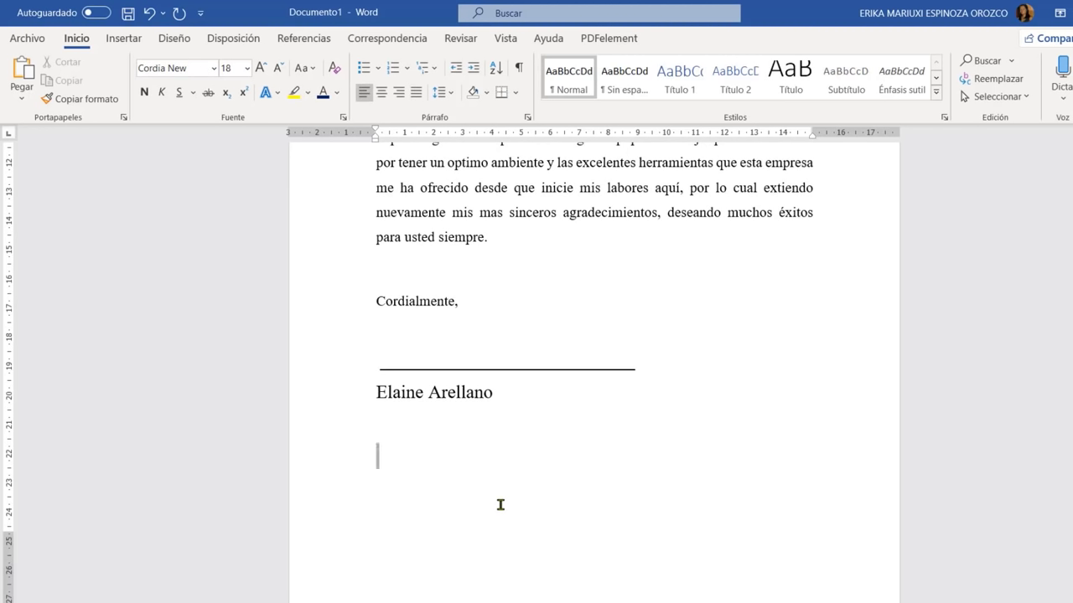
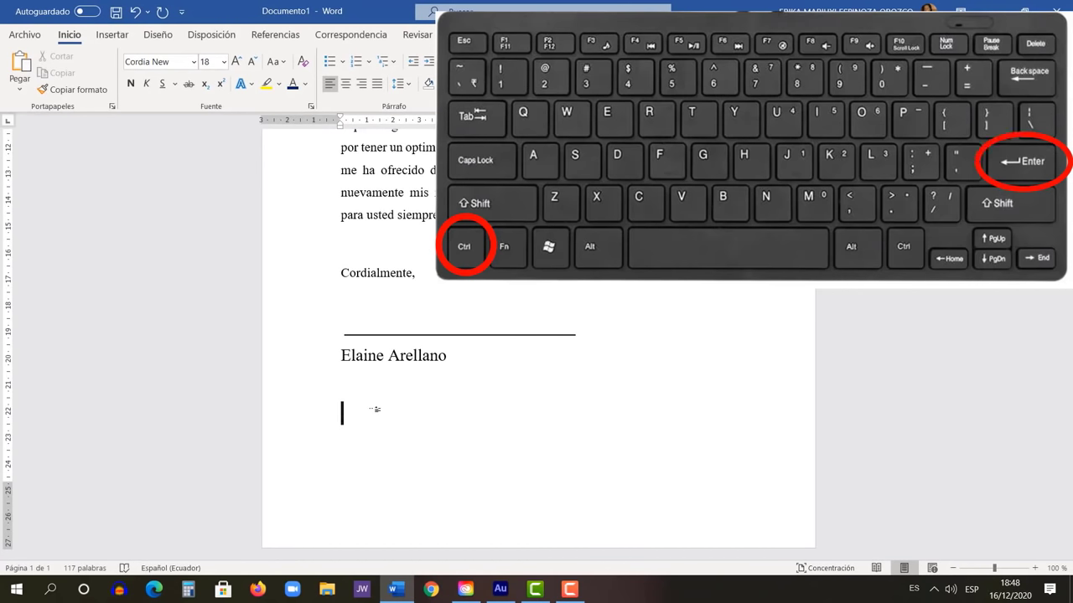
# Insert a page break after the signature and move to the new blank second page
pyautogui.hotkey('ctrl', 'Return')
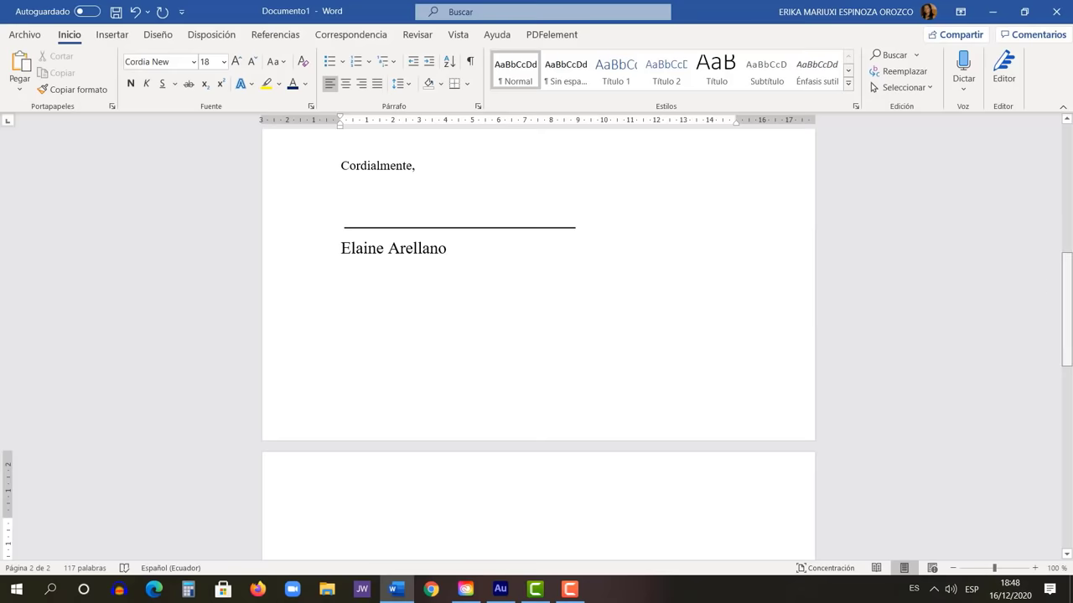
pyautogui.moveTo(1067, 310); pyautogui.dragTo(1067, 332)
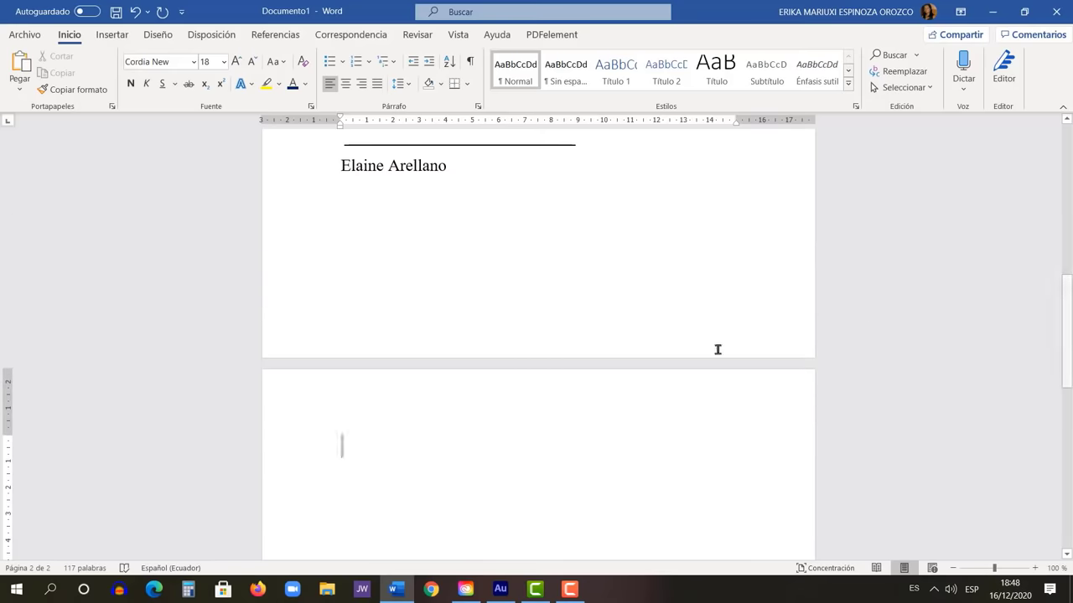
pyautogui.click(119, 37)
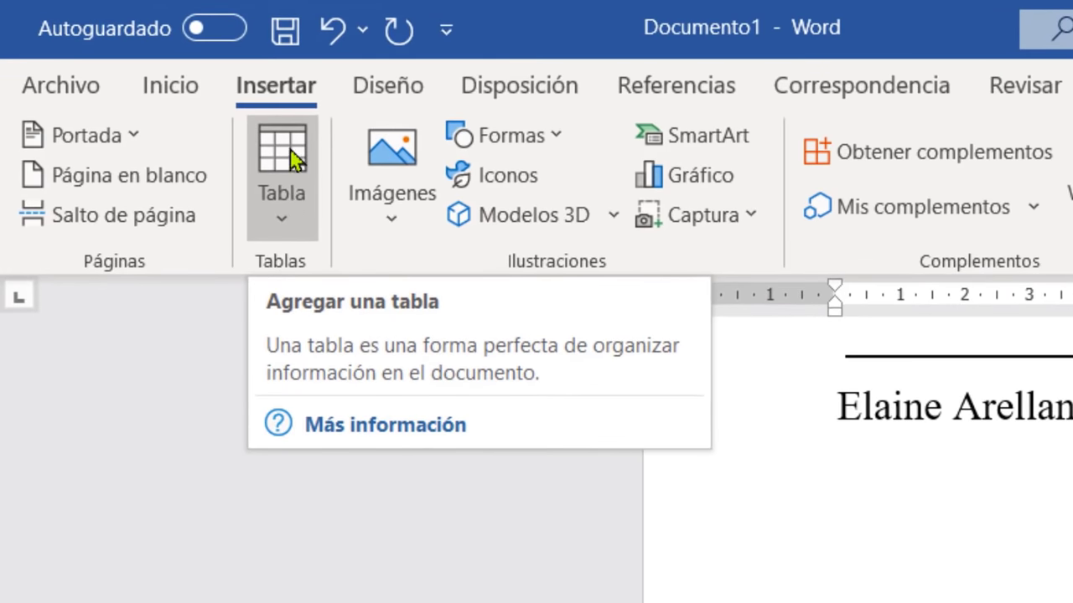
# Insert an empty 3-column, 4-row table from the Tabla grid onto page 2
pyautogui.click(198, 85)
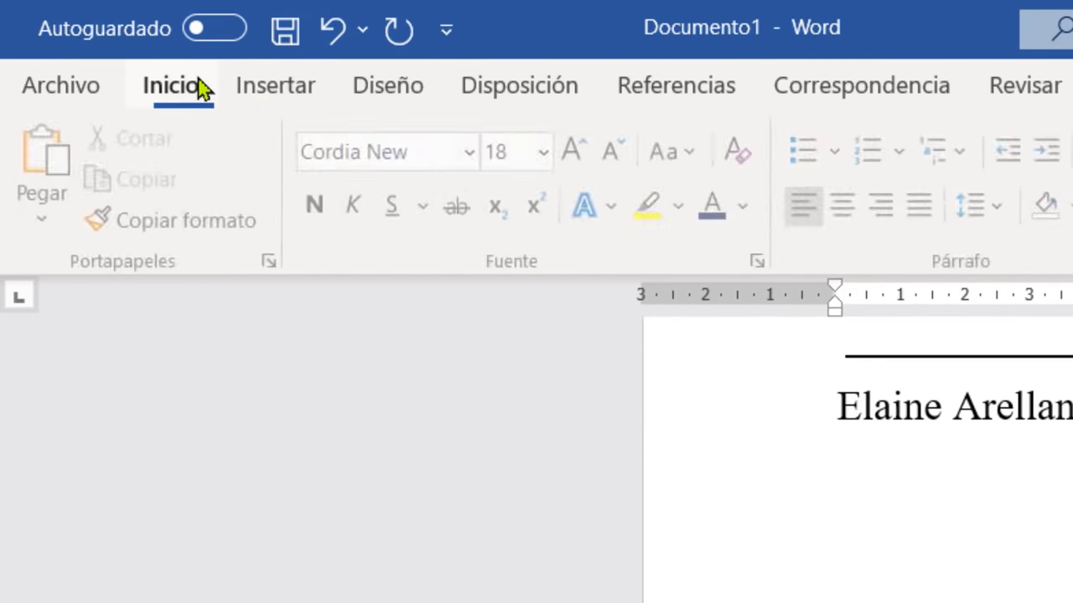
pyautogui.click(279, 89)
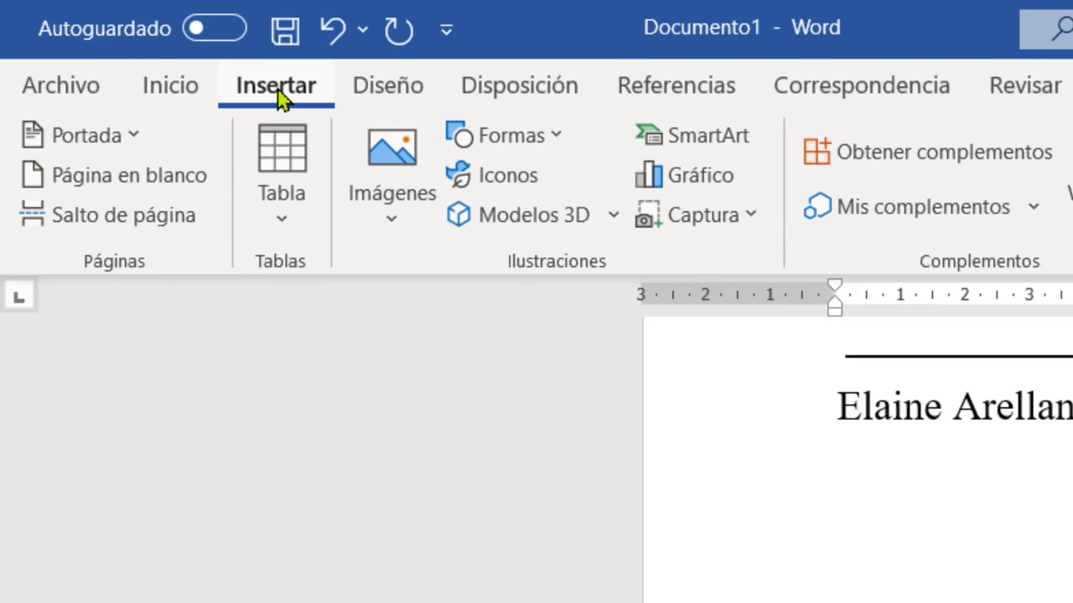
pyautogui.click(278, 196)
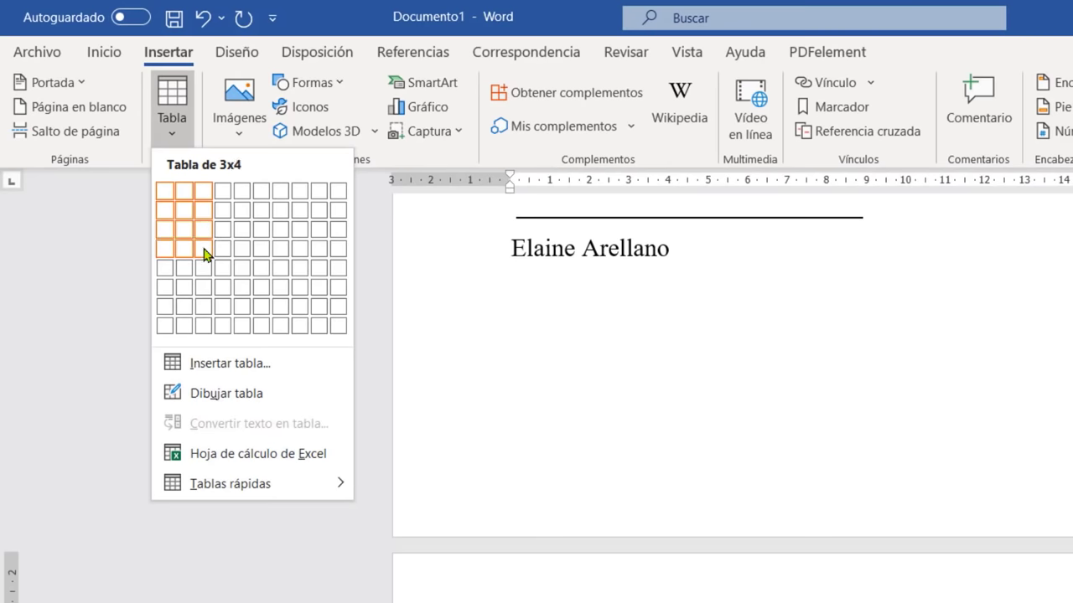
pyautogui.click(203, 249)
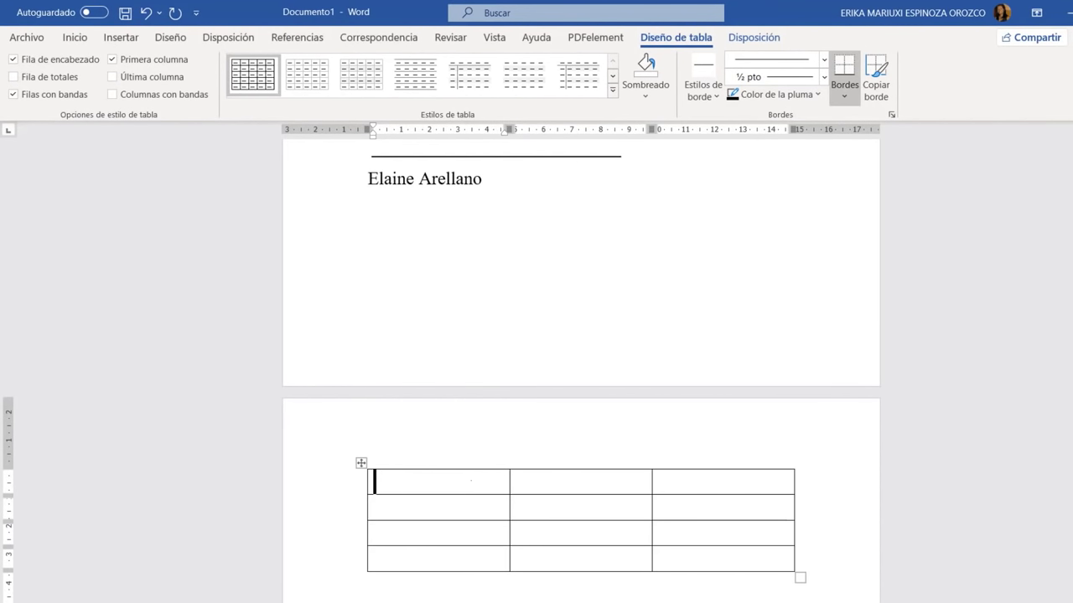
# Type the header row: Numero, descripción, total
pyautogui.write('Numero')
pyautogui.press('Tab')
pyautogui.write('descripción')
pyautogui.press('Tab')
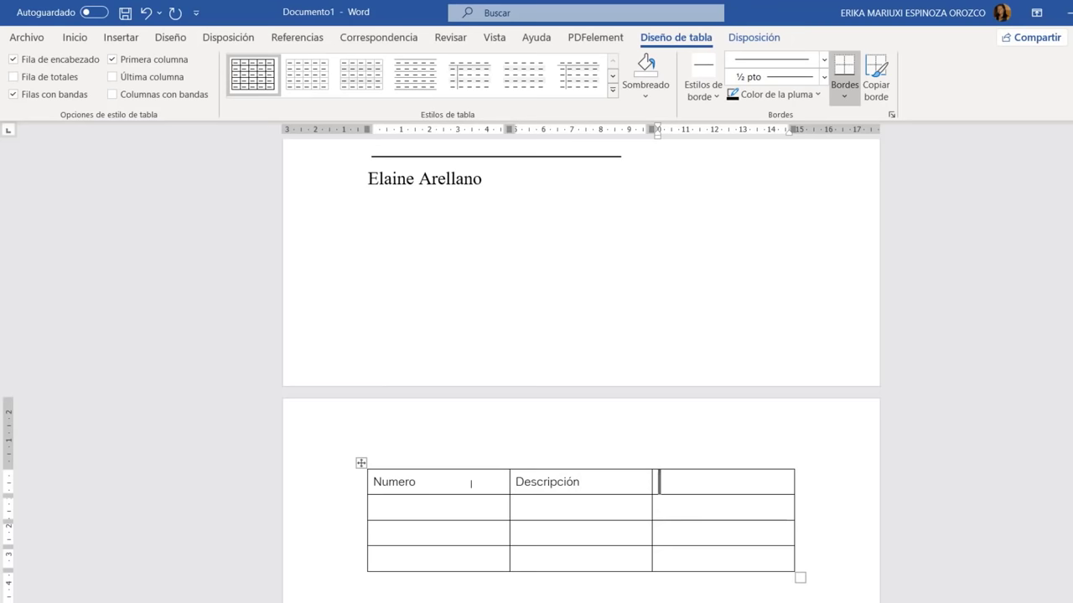
pyautogui.write('total')
# Fill the second row with 12, Crema, $20,00
pyautogui.click(403, 512)
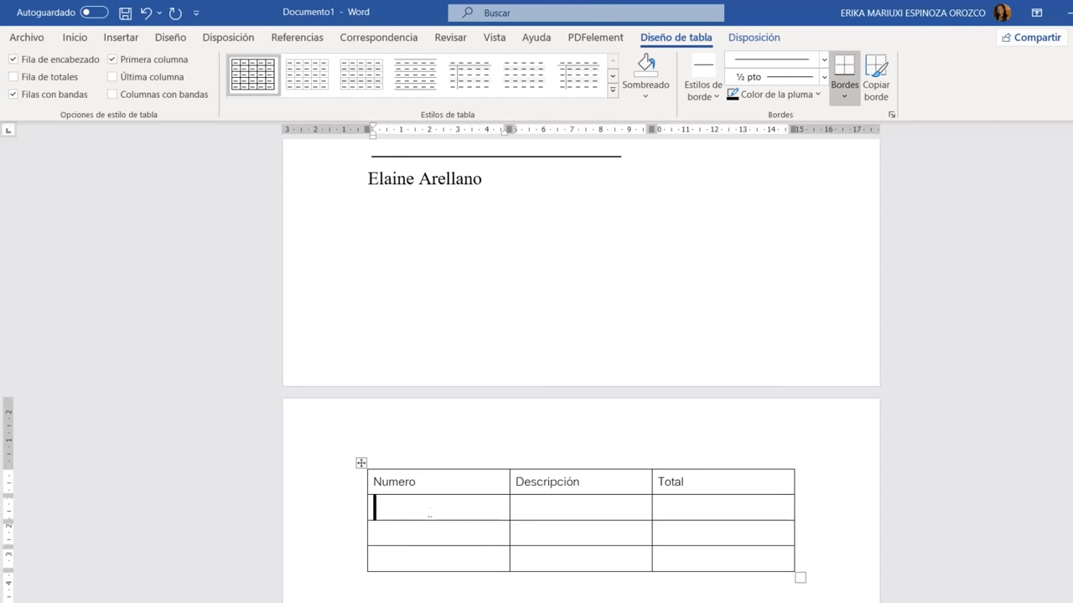
pyautogui.write('12')
pyautogui.press('Tab')
pyautogui.write('Crema')
pyautogui.press('Tab')
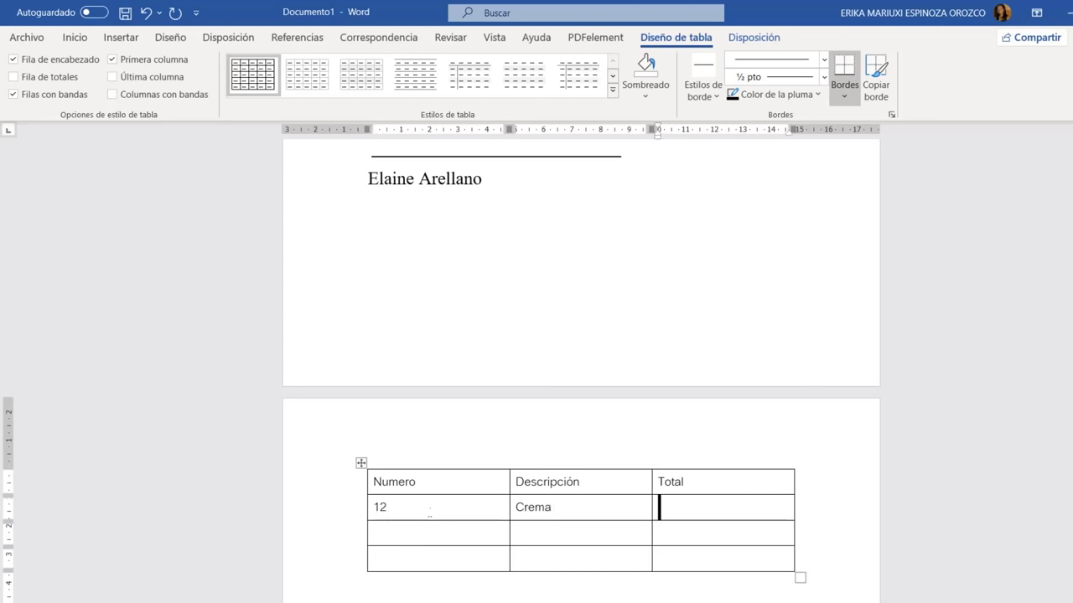
pyautogui.write('$20')
pyautogui.press('BackSpace')
pyautogui.press('BackSpace')
pyautogui.press('BackSpace')
pyautogui.write('$20')
pyautogui.write(',00')
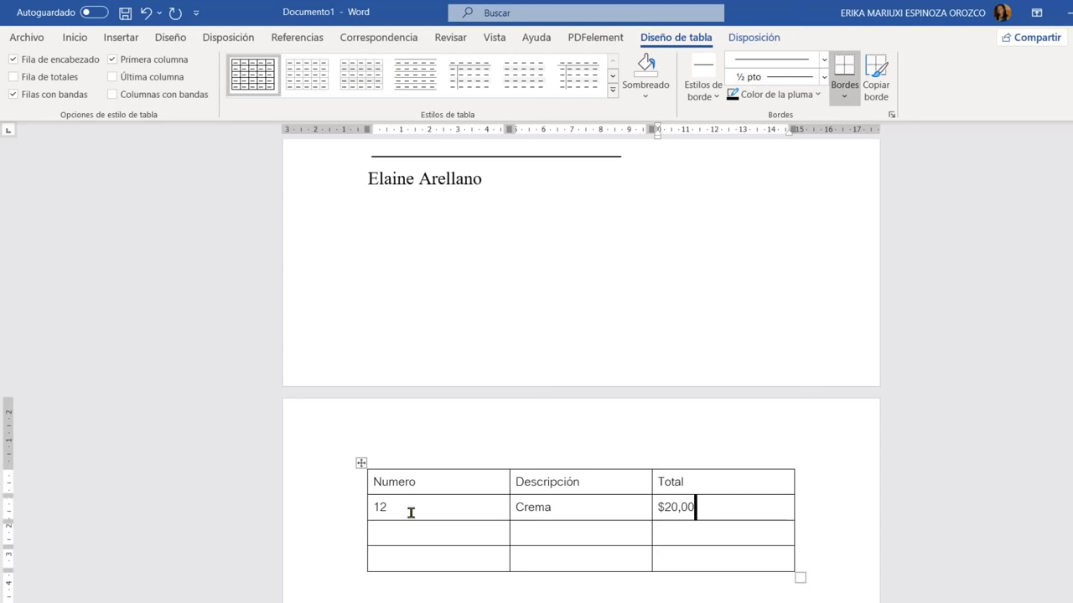
pyautogui.click(409, 510)
pyautogui.click(589, 512)
# Fill the third row with 15, Shampoo, $35,00, then go to the empty last row
pyautogui.click(427, 529)
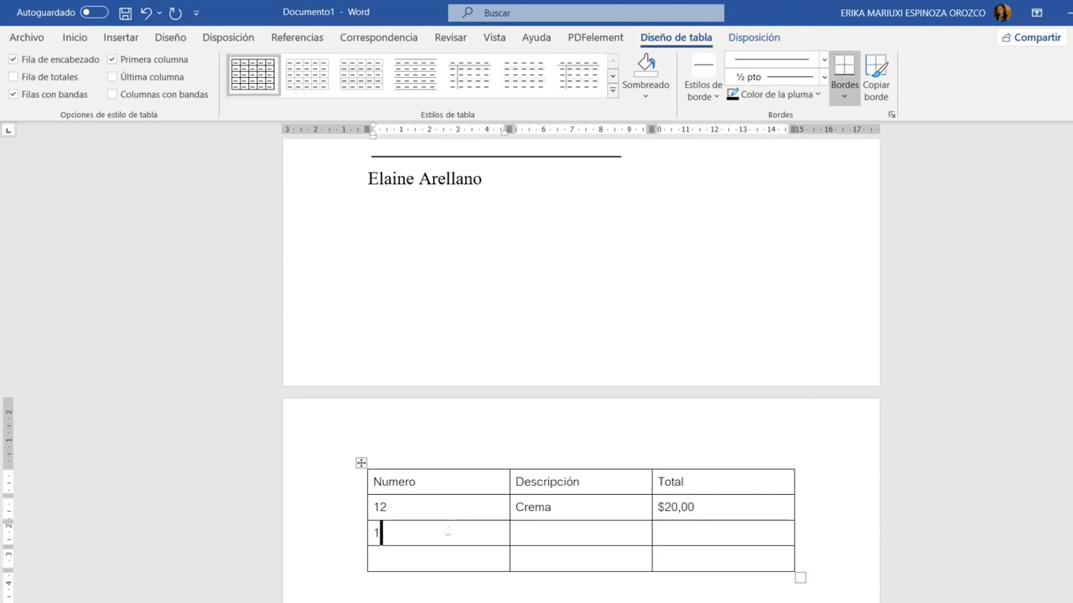
pyautogui.write('15')
pyautogui.press('Tab')
pyautogui.write('Shampoo')
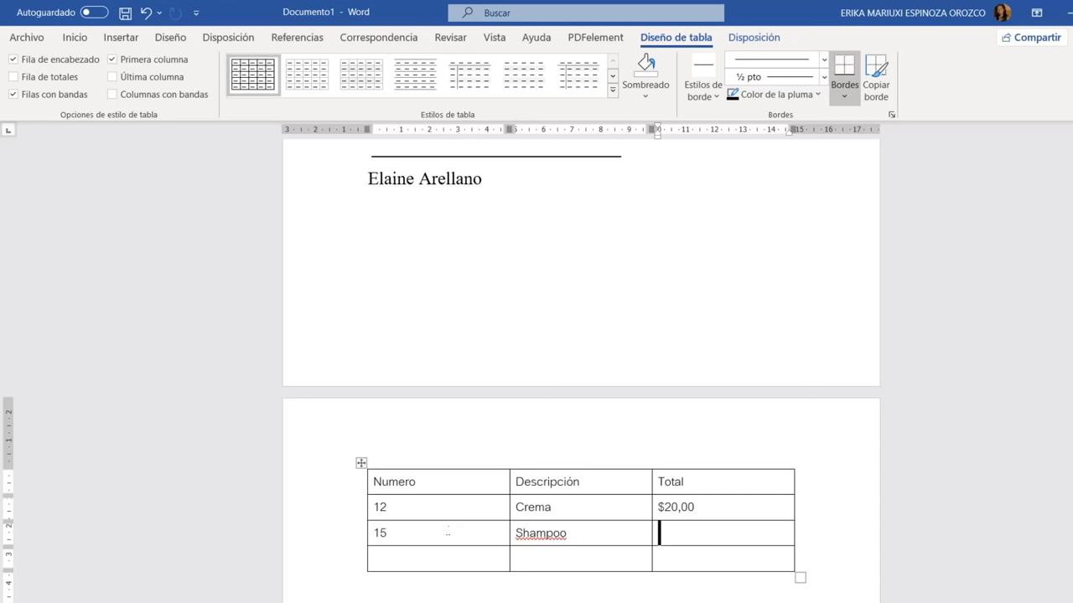
pyautogui.write('$')
pyautogui.write('35,')
pyautogui.write('00')
pyautogui.press('Down')
pyautogui.click(425, 560)
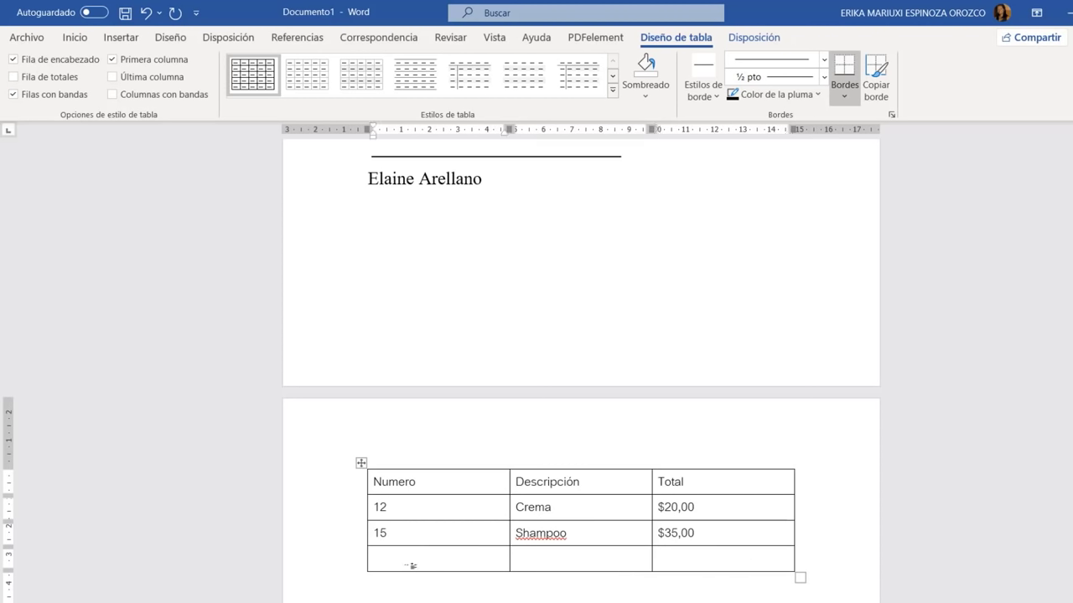
pyautogui.moveTo(349, 561)
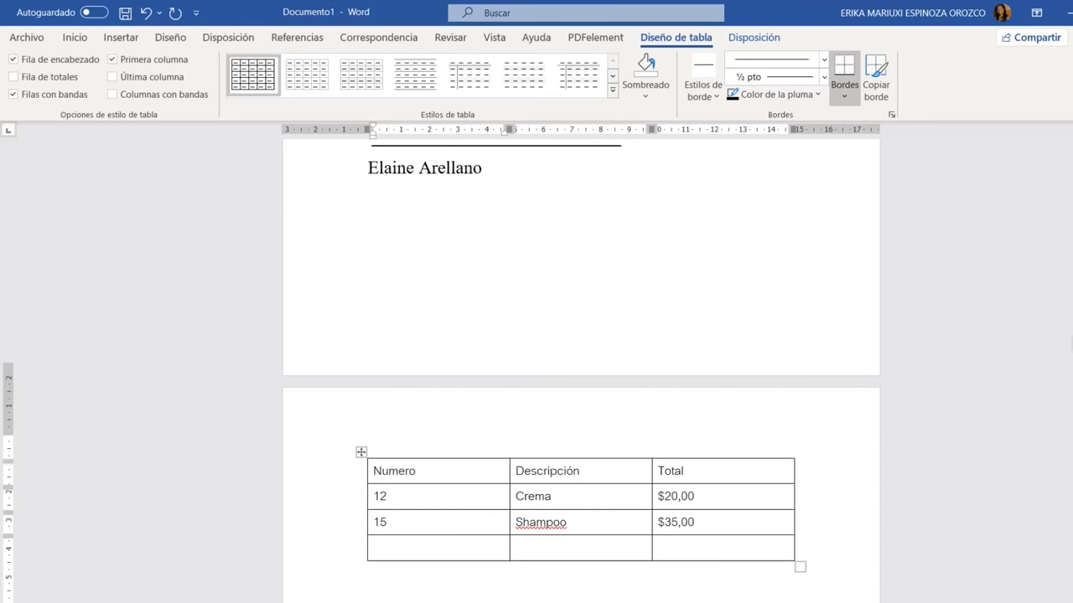
# Select the empty fourth row and delete it with Eliminar filas
pyautogui.scroll(-3, 390, 419)
pyautogui.click(345, 429)
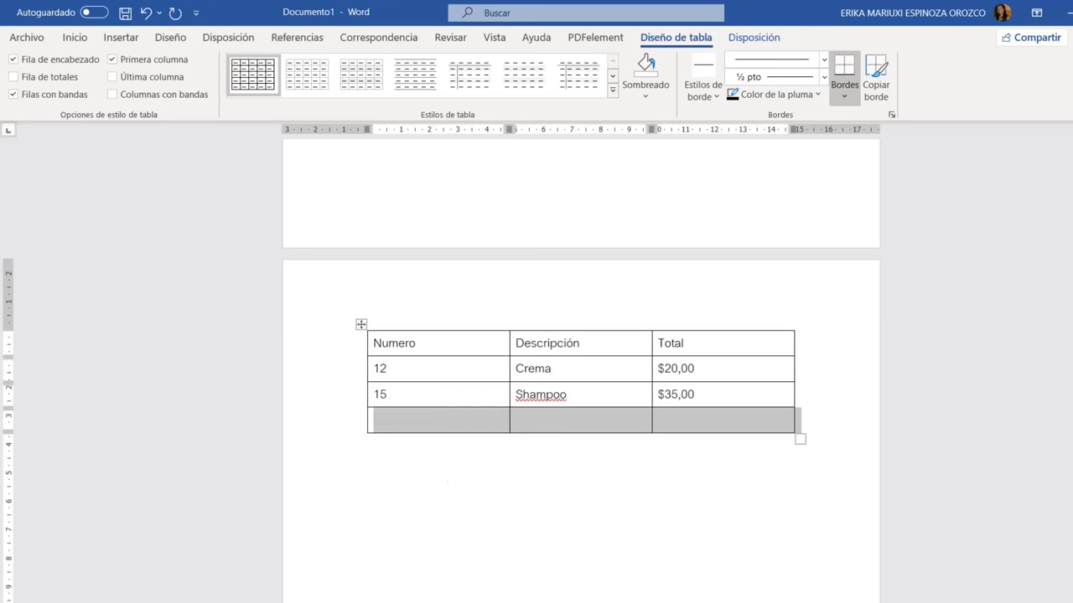
pyautogui.click(348, 437)
pyautogui.click(323, 428)
pyautogui.rightClick(750, 430)
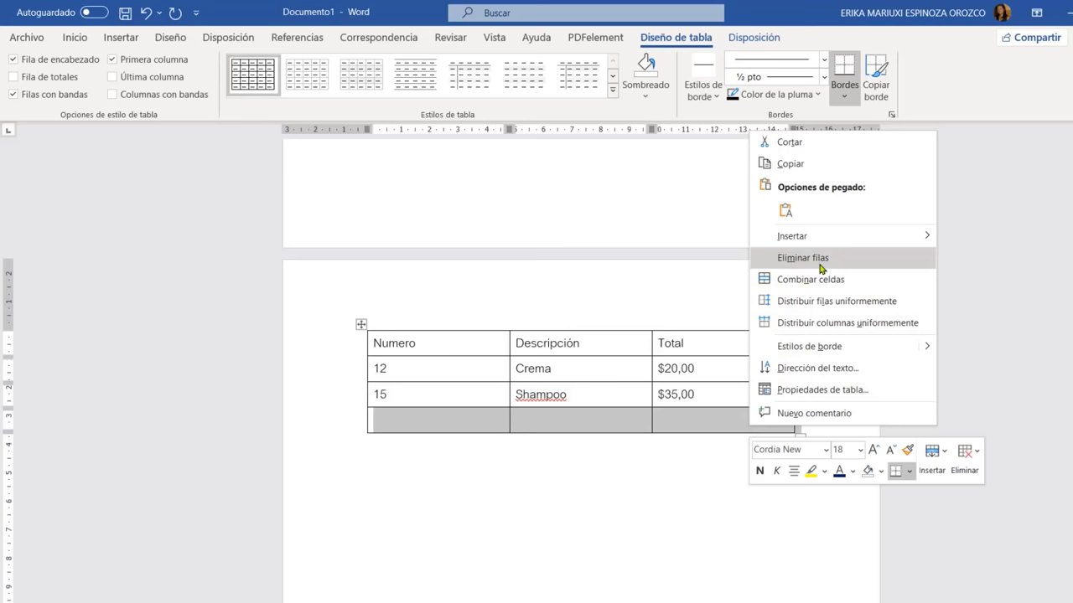
pyautogui.click(802, 259)
pyautogui.moveTo(575, 578)
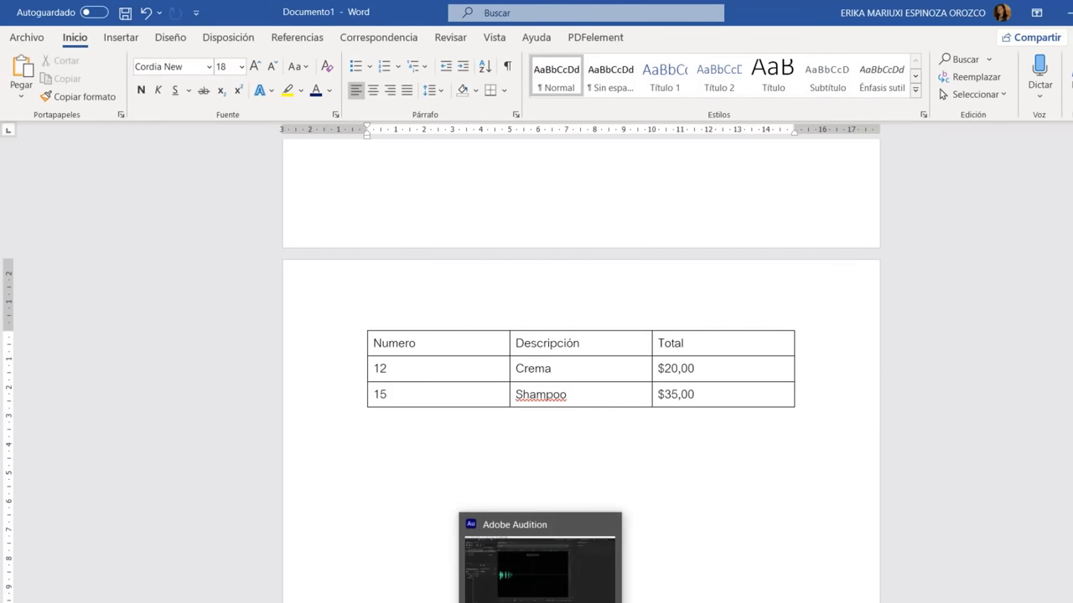
# Insert a new column after Total and head it 'Total a pagar'
pyautogui.click(764, 400)
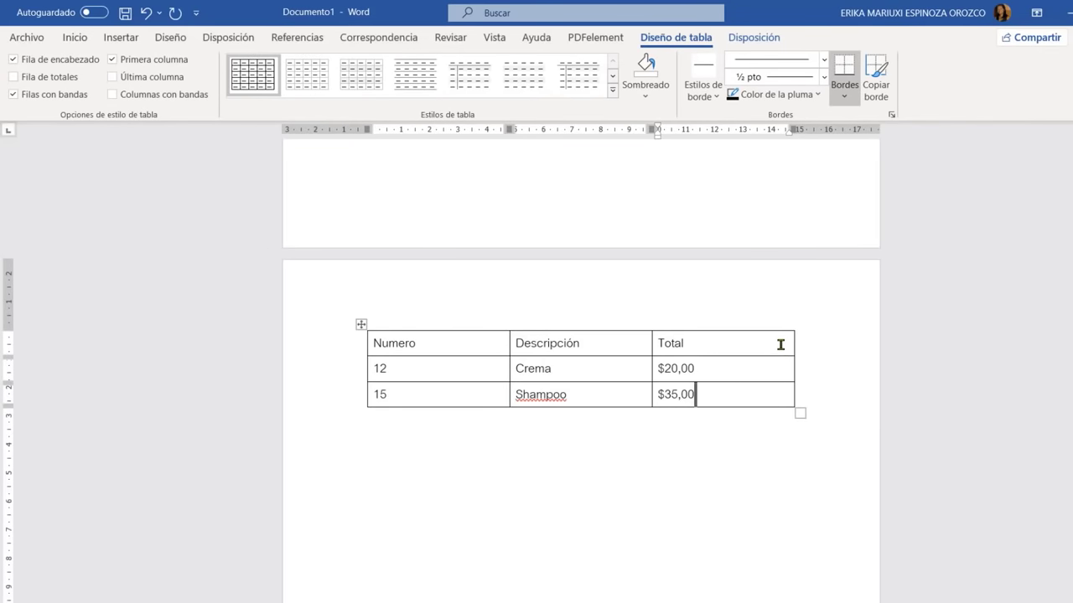
pyautogui.rightClick(753, 341)
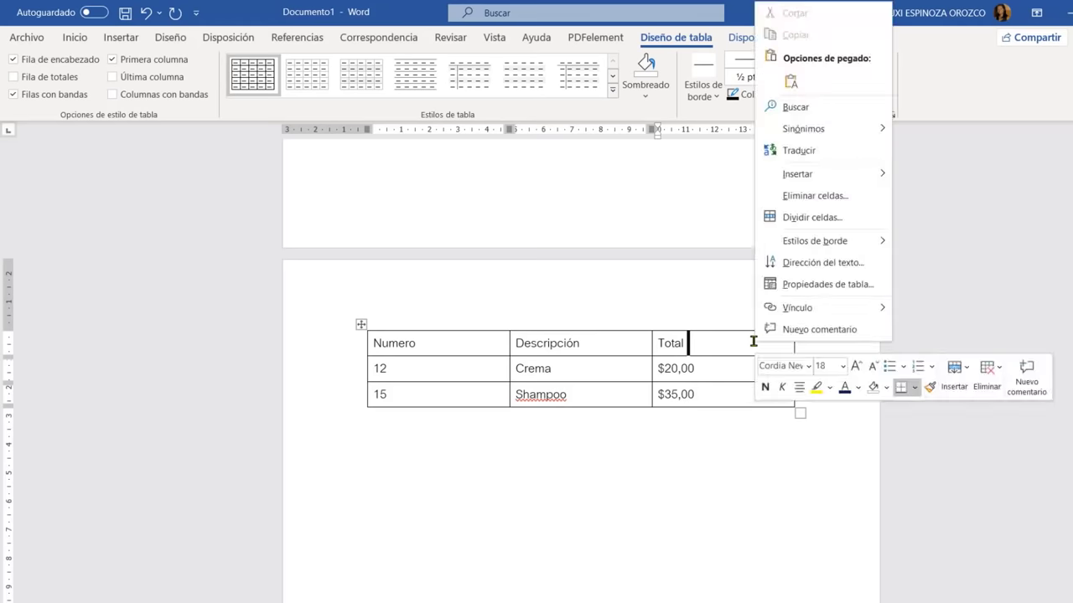
pyautogui.click(743, 349)
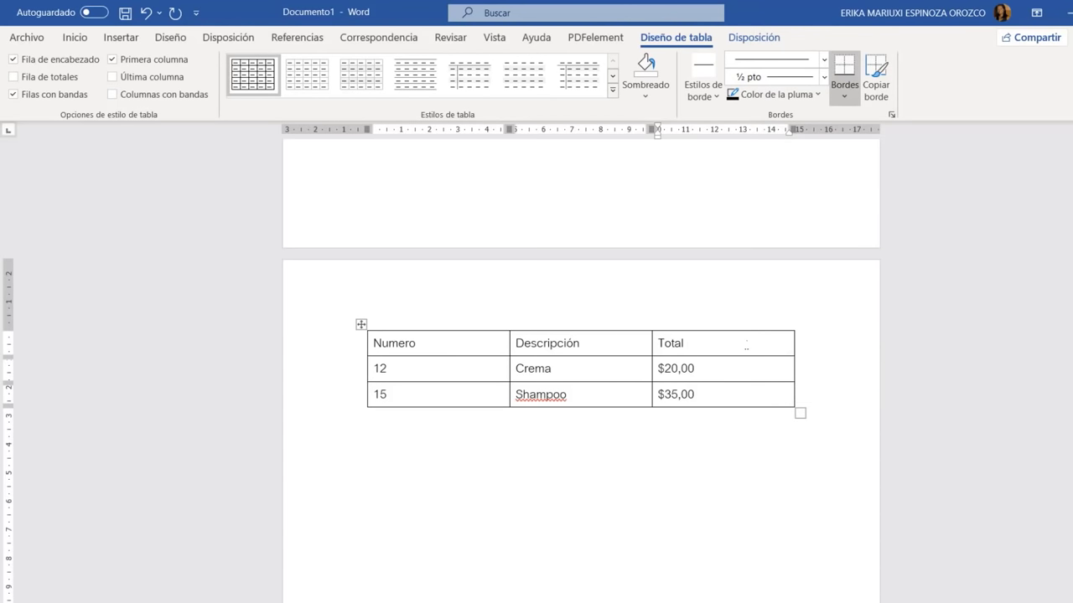
pyautogui.rightClick(746, 346)
pyautogui.moveTo(782, 177)
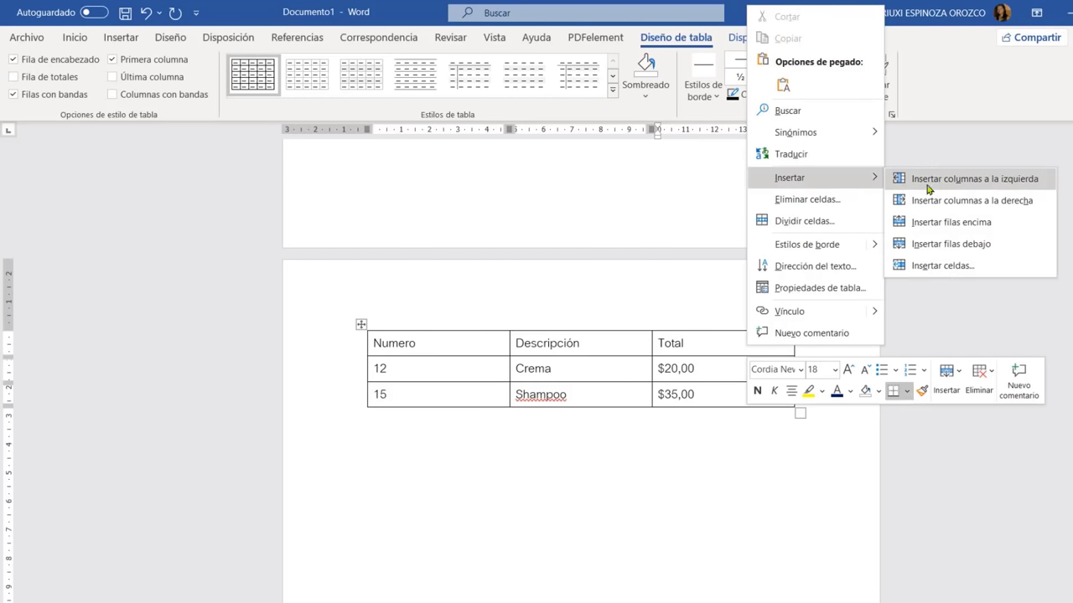
pyautogui.click(946, 202)
pyautogui.click(725, 350)
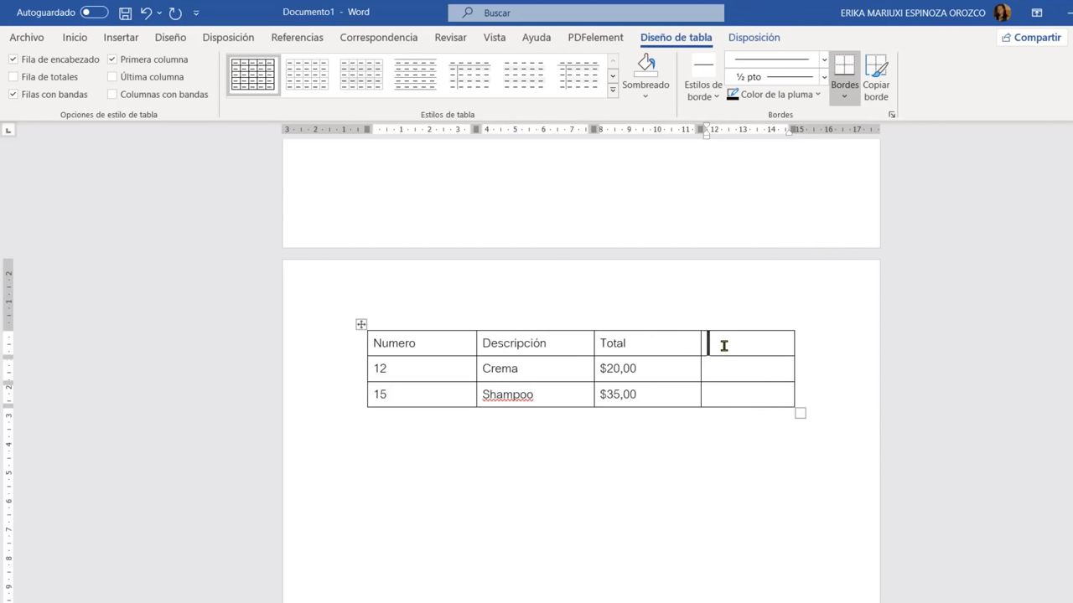
pyautogui.write('Total a p')
pyautogui.write('agar')
# Rename the Total header to Valor and enter $240,00 as Crema's Total a pagar
pyautogui.moveTo(633, 352); pyautogui.dragTo(598, 342)
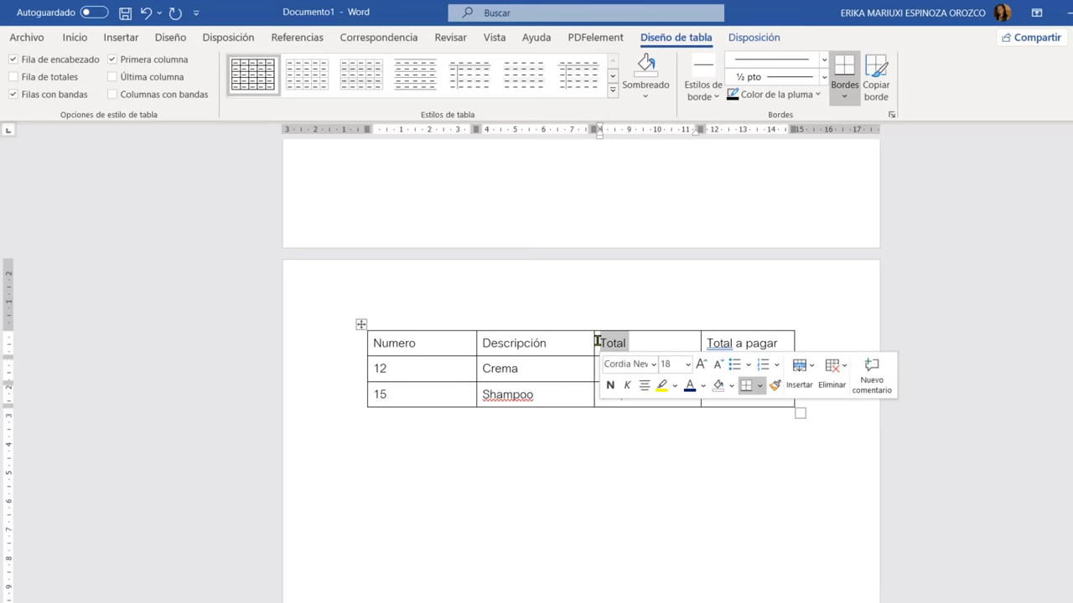
pyautogui.write('vsto')
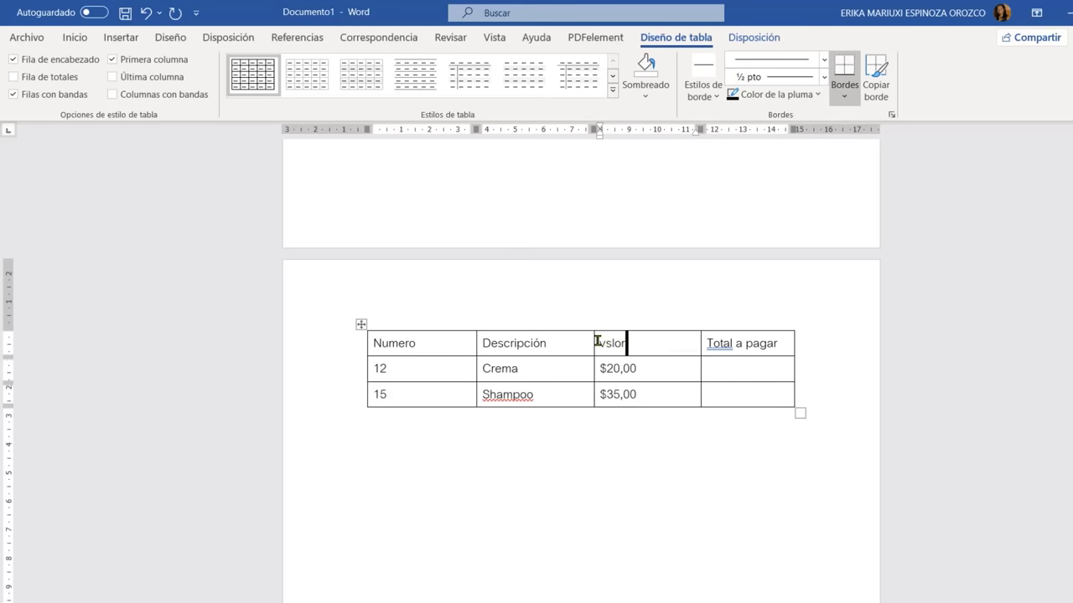
pyautogui.press('BackSpace')
pyautogui.press('BackSpace')
pyautogui.press('BackSpace')
pyautogui.press('BackSpace')
pyautogui.write('Valor')
pyautogui.click(722, 369)
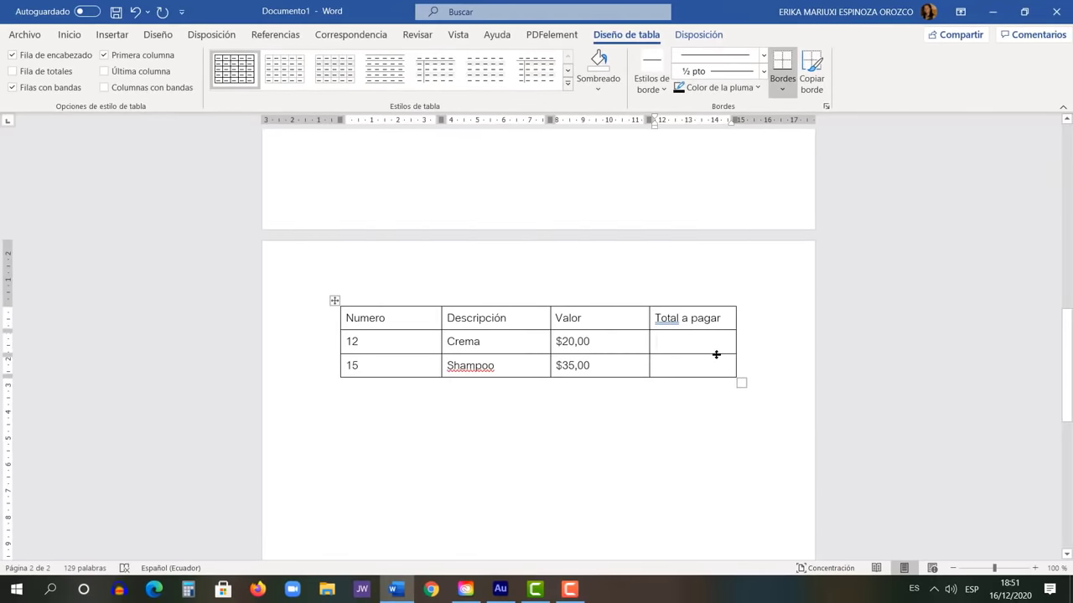
pyautogui.write('$240,00')
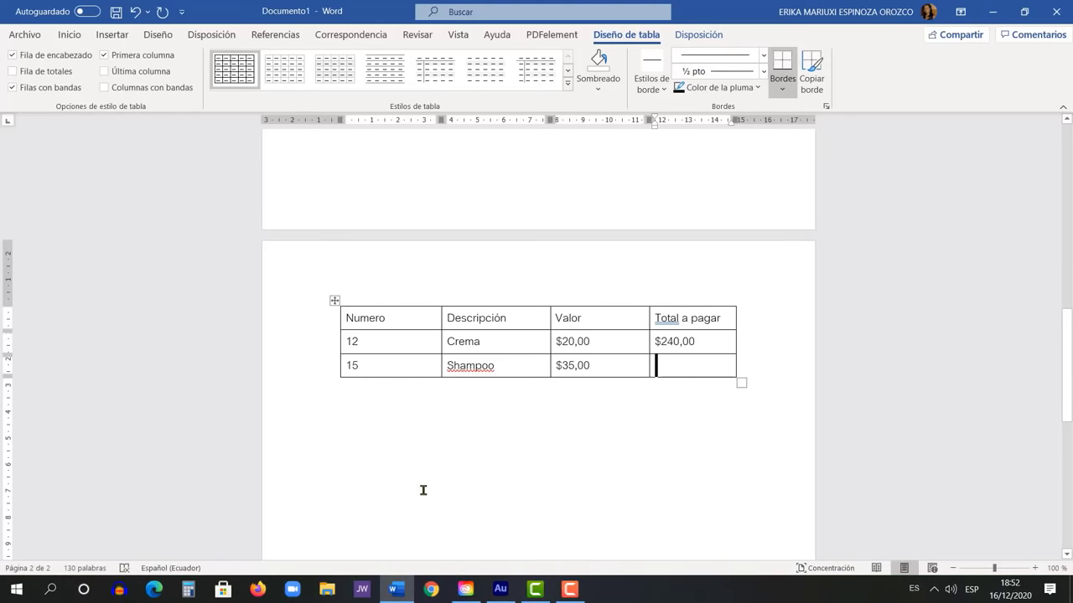
pyautogui.click(689, 353)
# Compute 15 × 35 = 525 in Calculator and enter $525,00 as Shampoo's Total a pagar
pyautogui.click(186, 591)
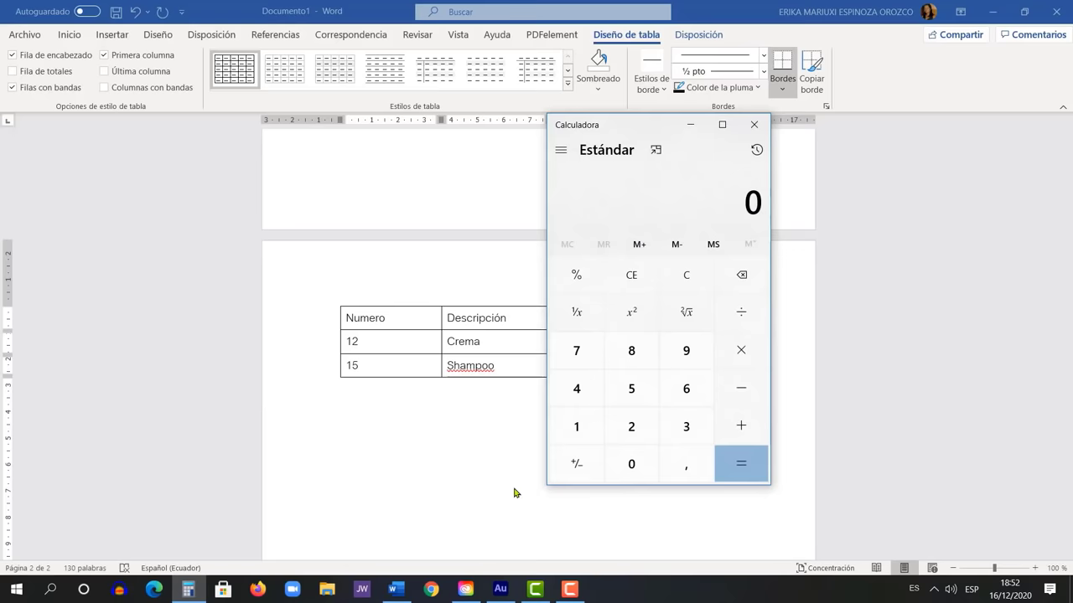
pyautogui.write('15*35')
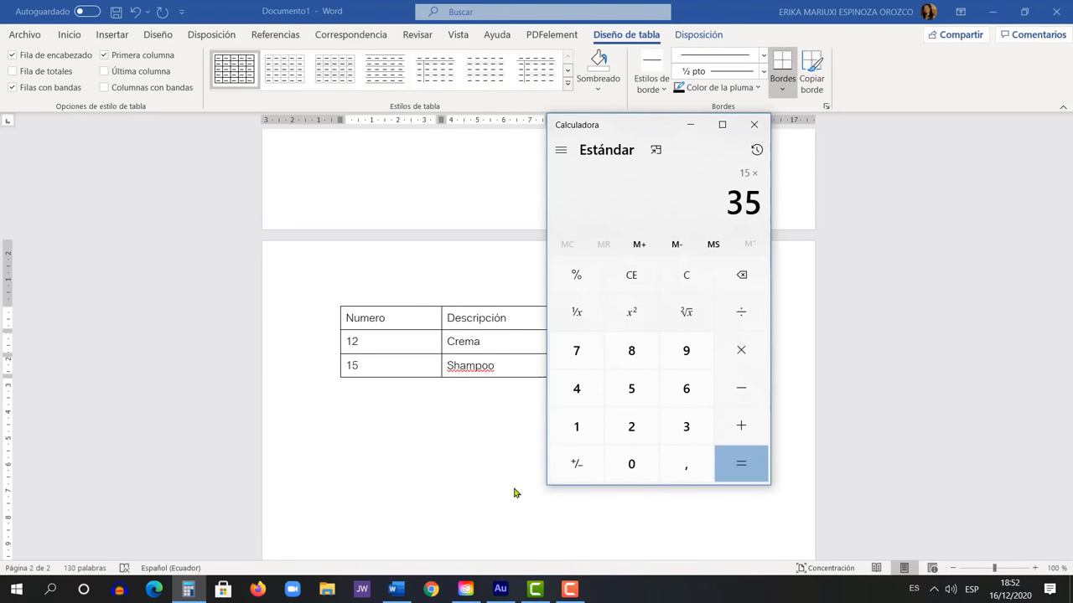
pyautogui.press('Return')
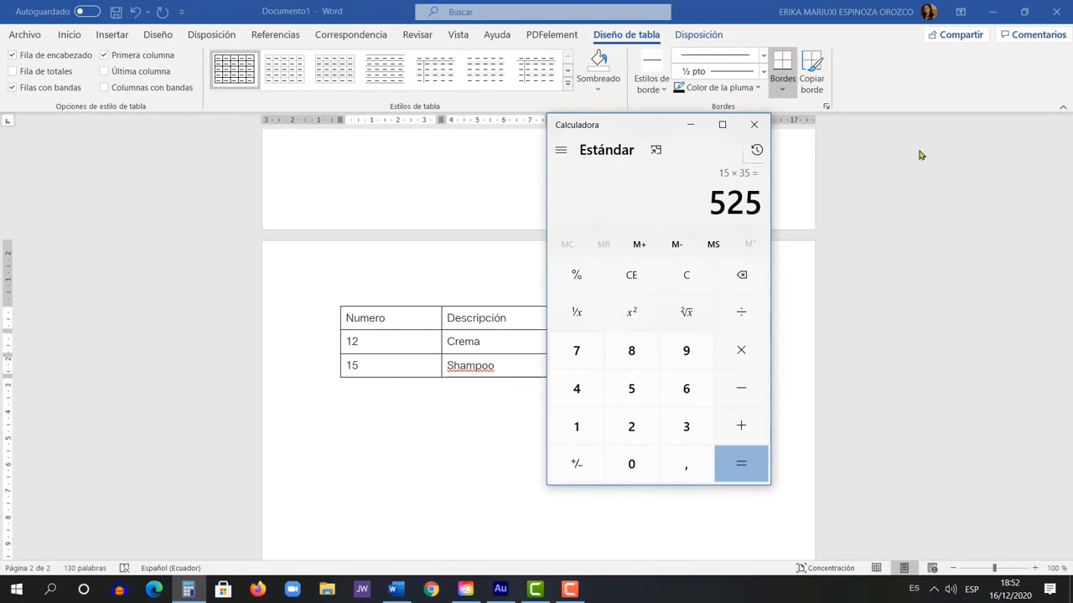
pyautogui.click(754, 127)
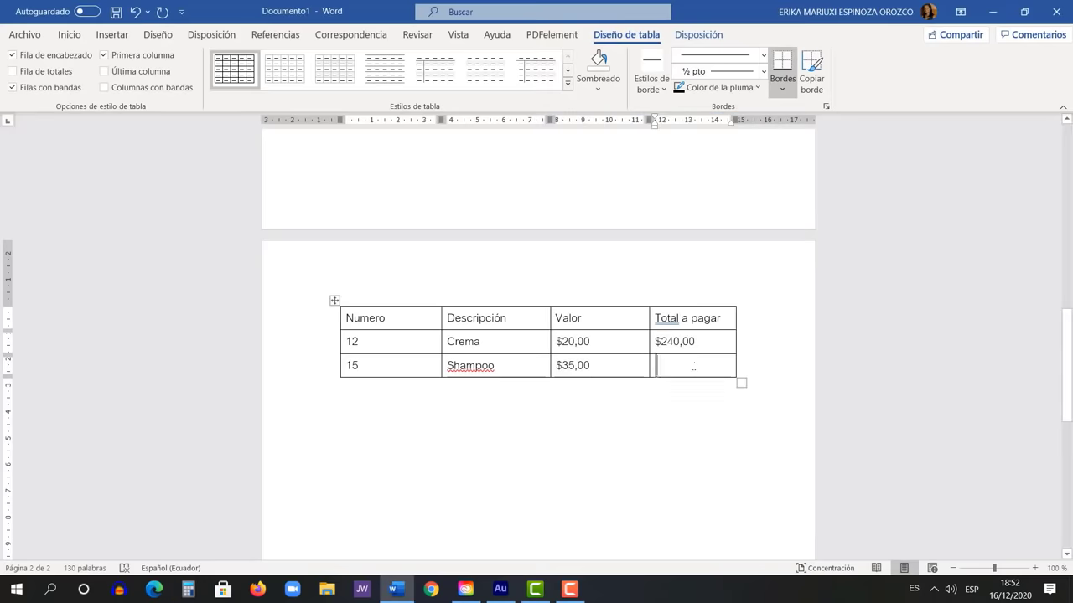
pyautogui.write('$525')
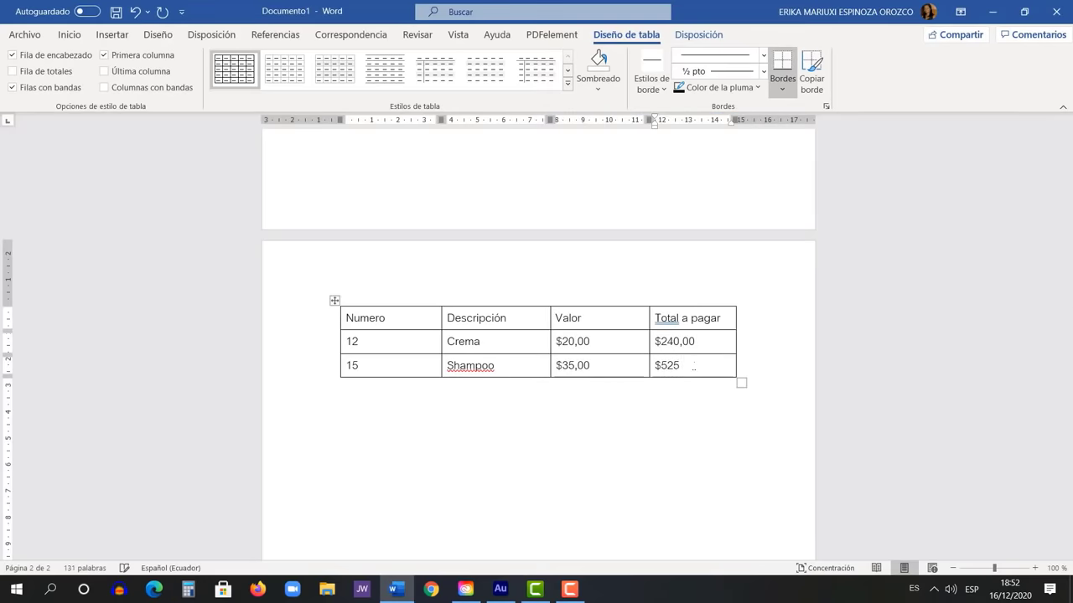
pyautogui.write(',00')
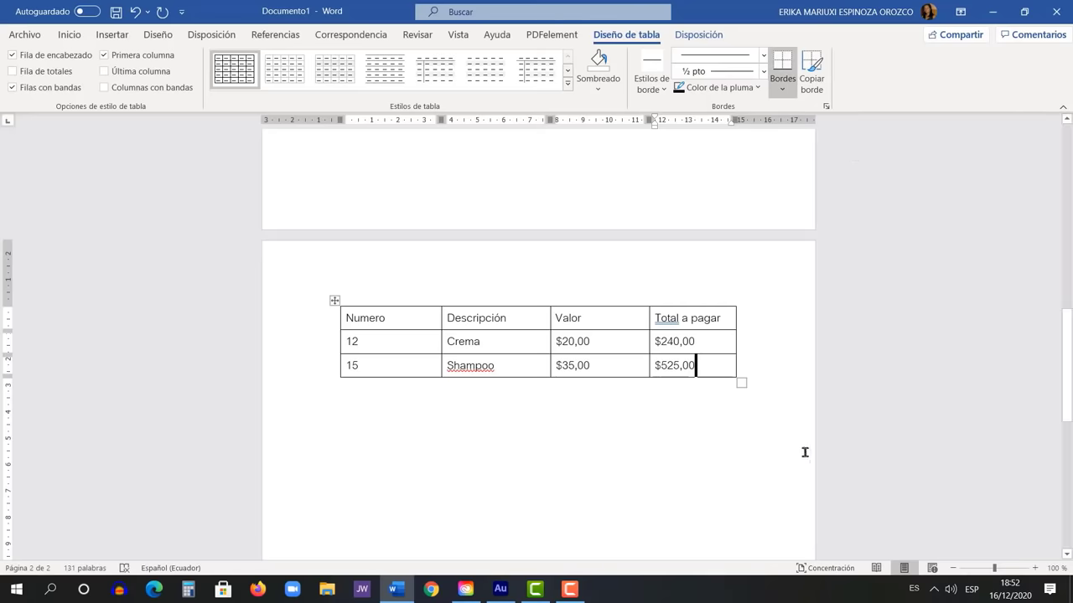
pyautogui.click(784, 357)
# Undo the accidentally added empty row and resize the table with its corner handle
pyautogui.press('Return')
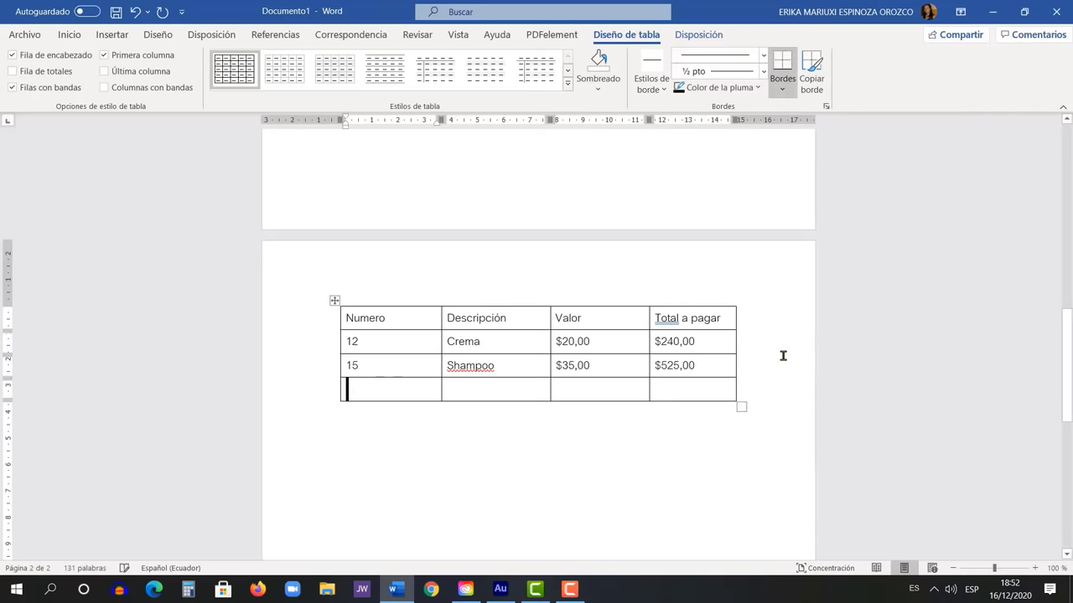
pyautogui.hotkey('ctrl', 'z')
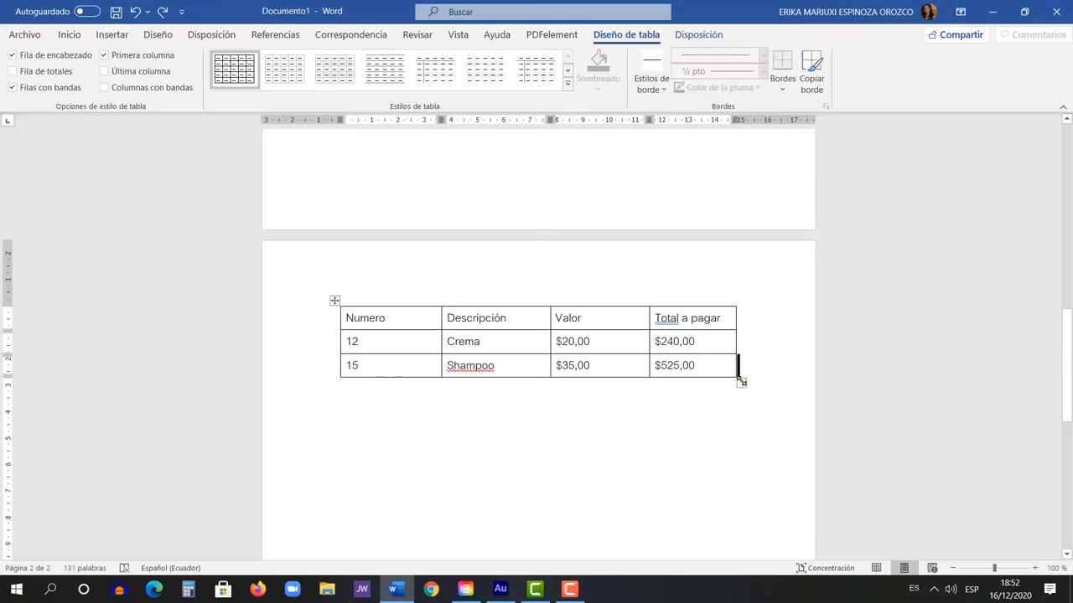
pyautogui.moveTo(742, 383); pyautogui.dragTo(777, 402)
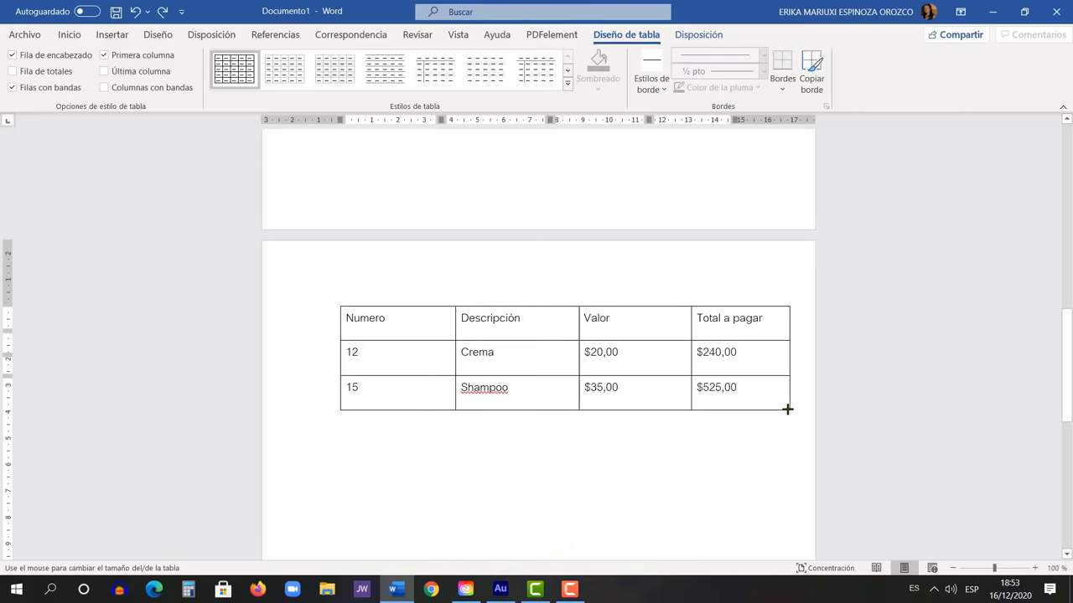
pyautogui.moveTo(777, 402)
pyautogui.mouseDown()
pyautogui.moveTo(714, 352)
pyautogui.moveTo(709, 390)
pyautogui.mouseUp()
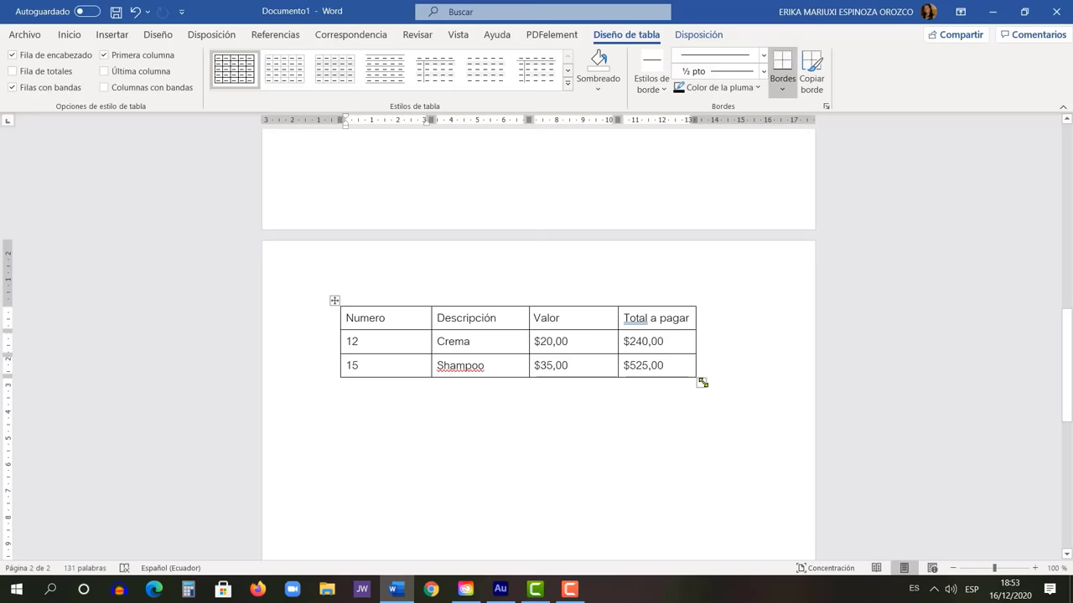
pyautogui.moveTo(702, 382)
pyautogui.mouseDown()
pyautogui.moveTo(777, 406)
pyautogui.moveTo(739, 381)
pyautogui.mouseUp()
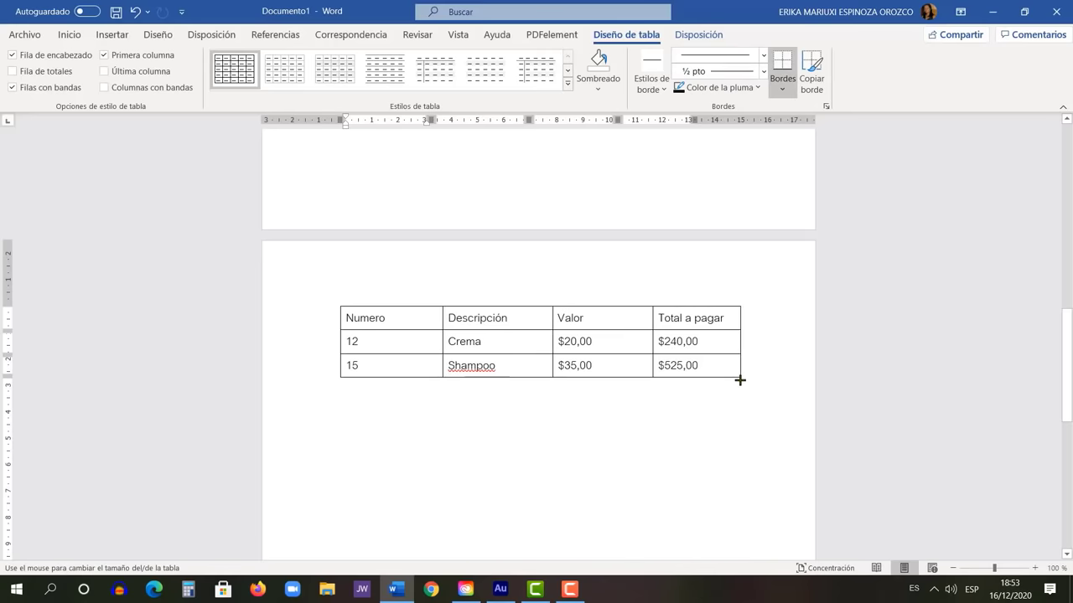
pyautogui.click(759, 374)
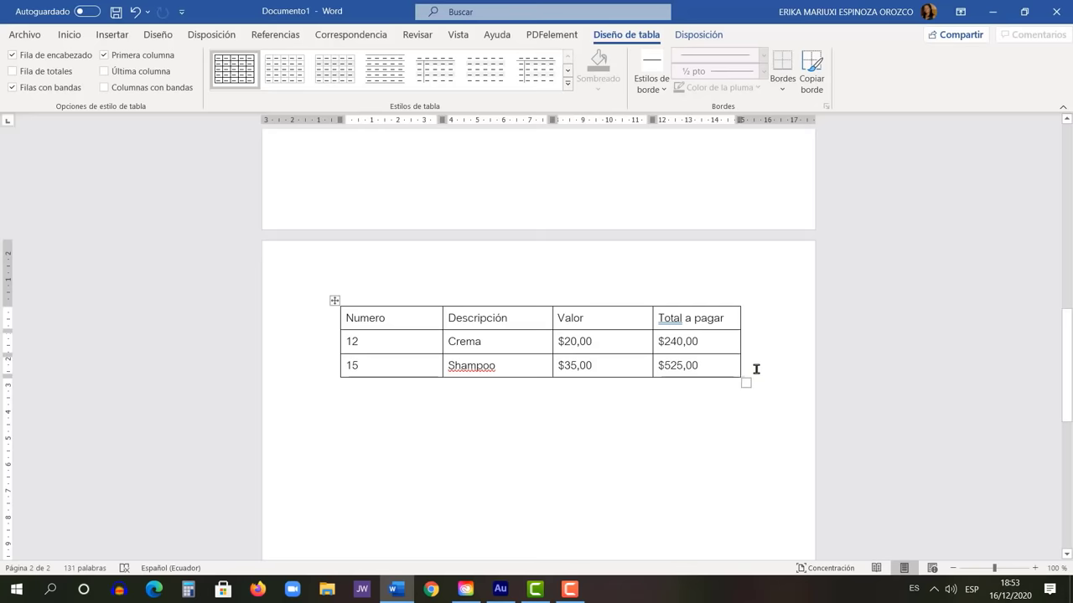
# Delete the blank row added below Shampoo using the mini toolbar's Eliminar filas
pyautogui.press('Return')
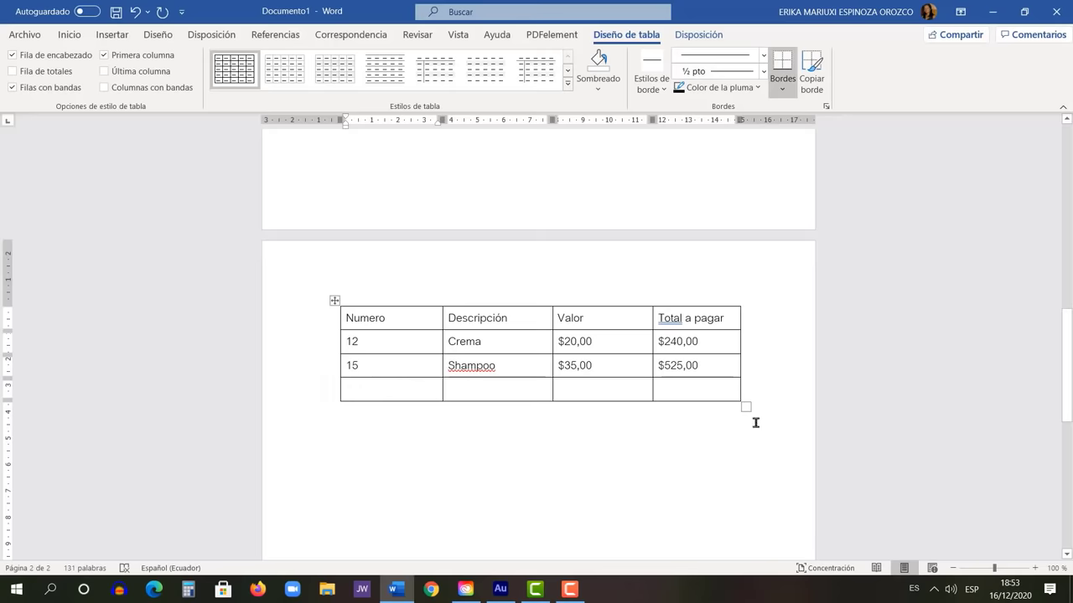
pyautogui.rightClick(601, 385)
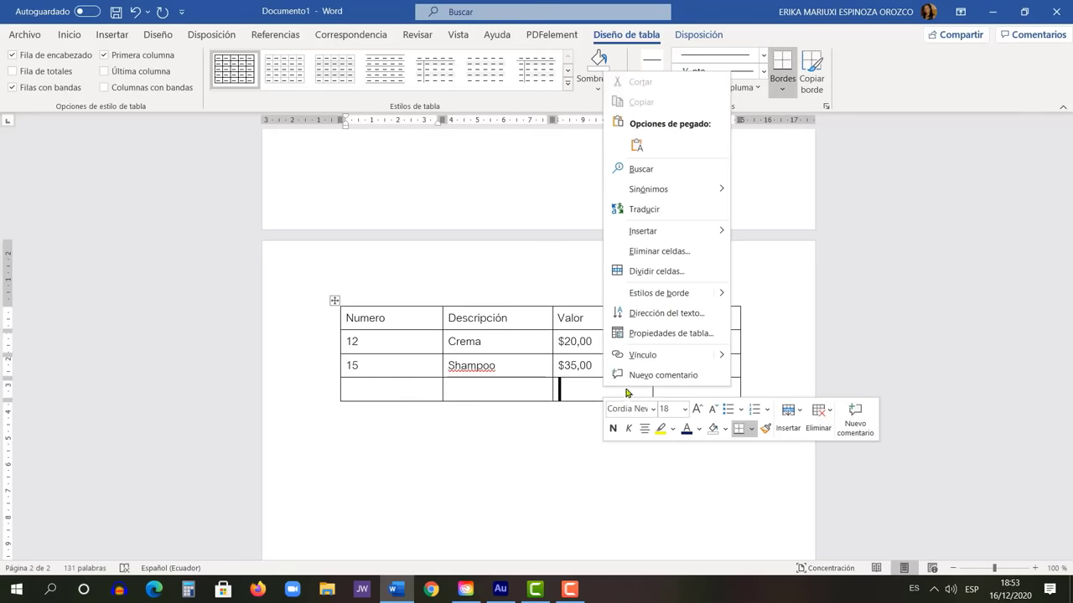
pyautogui.moveTo(649, 232)
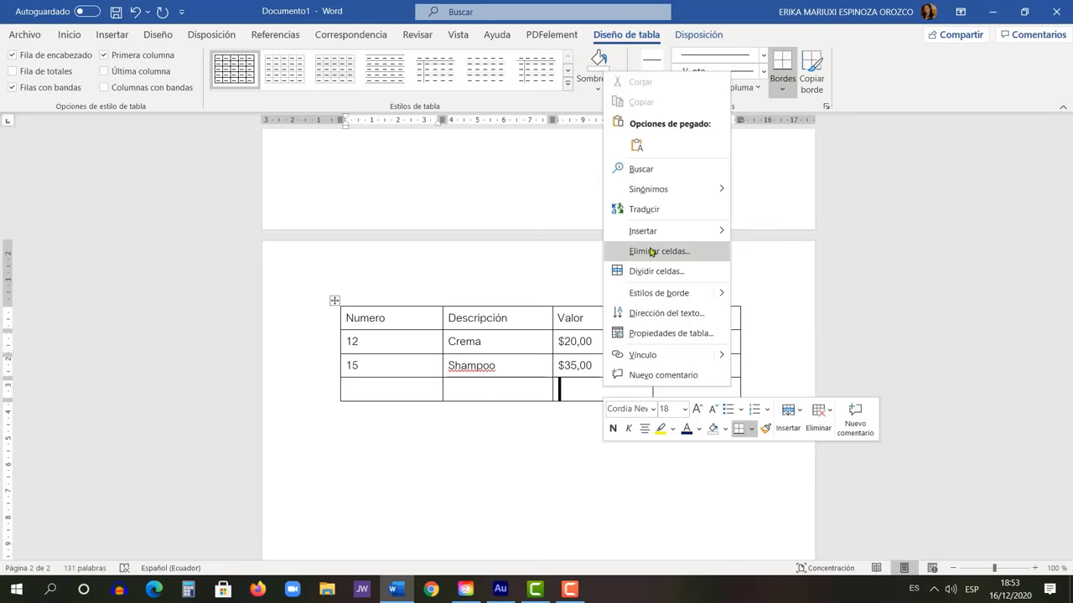
pyautogui.click(284, 399)
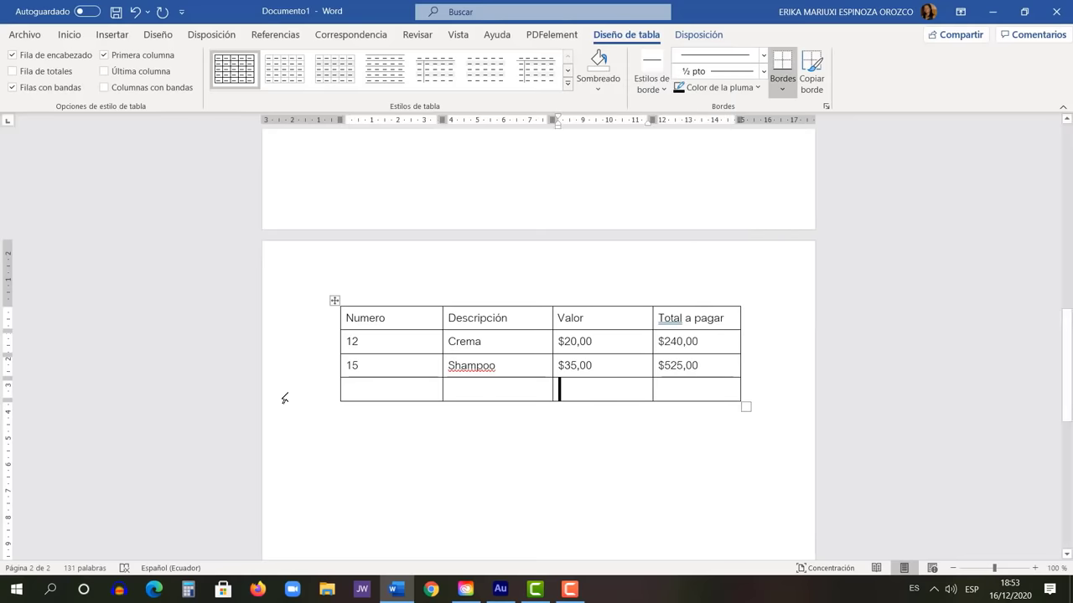
pyautogui.click(283, 407)
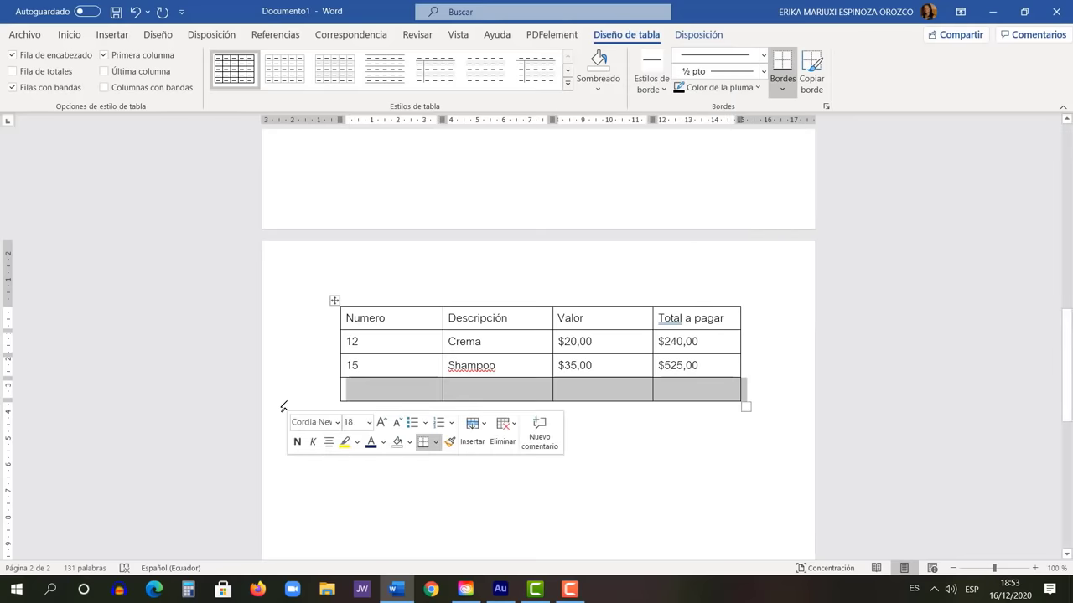
pyautogui.click(503, 430)
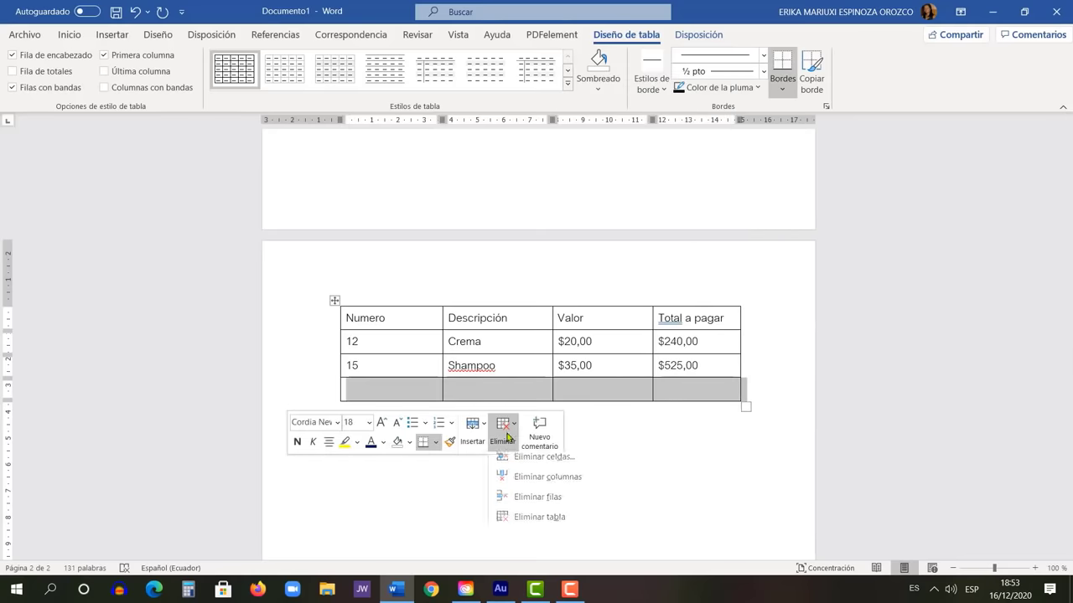
pyautogui.click(548, 503)
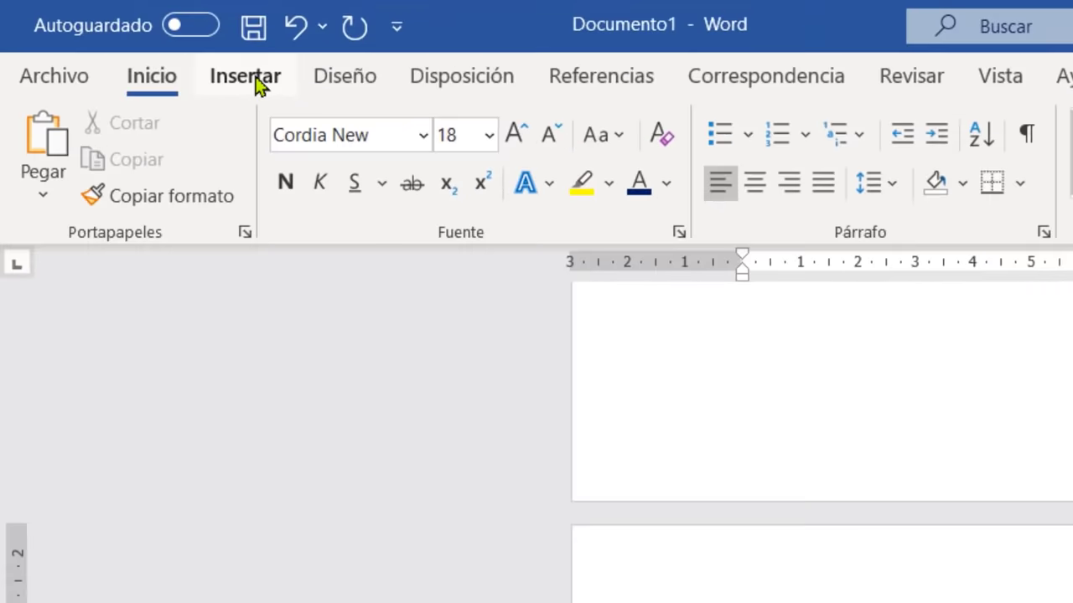
# Open the Imágenes dropdown on the Insertar tab to show the picture source choices
pyautogui.click(260, 83)
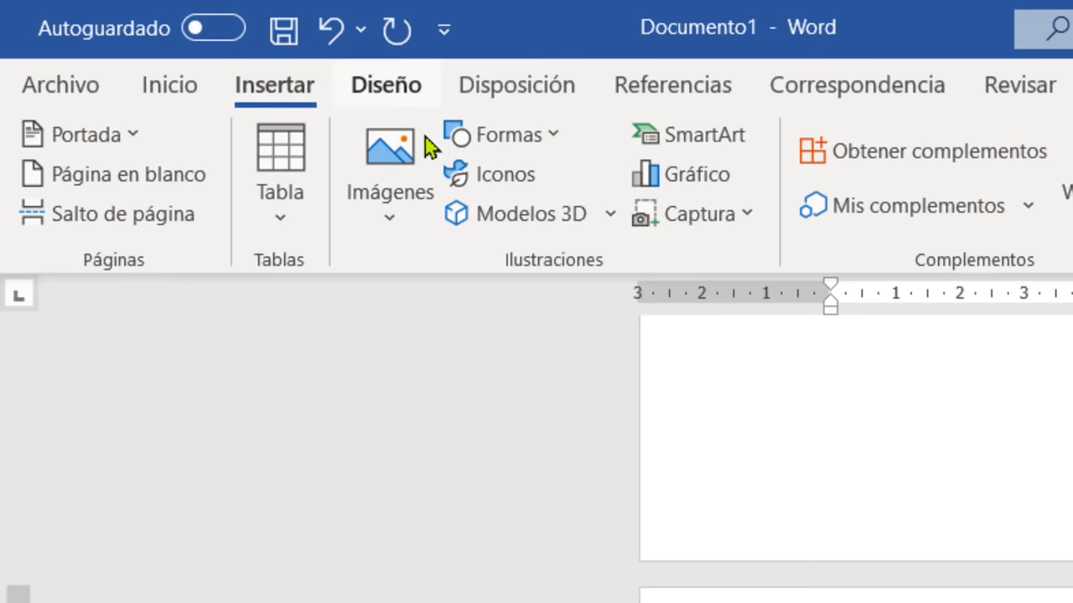
pyautogui.click(394, 220)
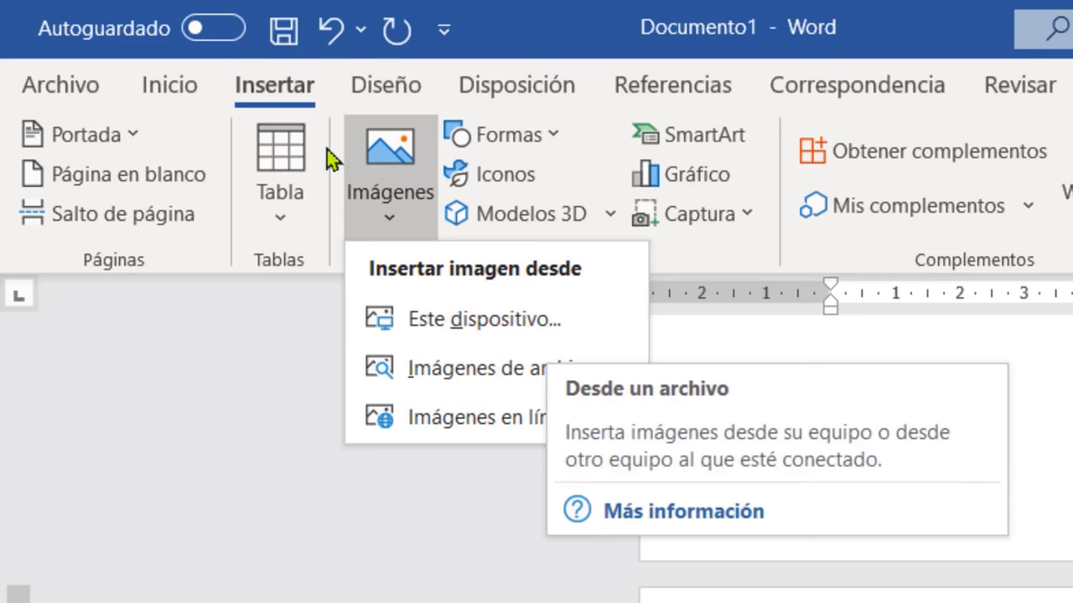
pyautogui.click(282, 94)
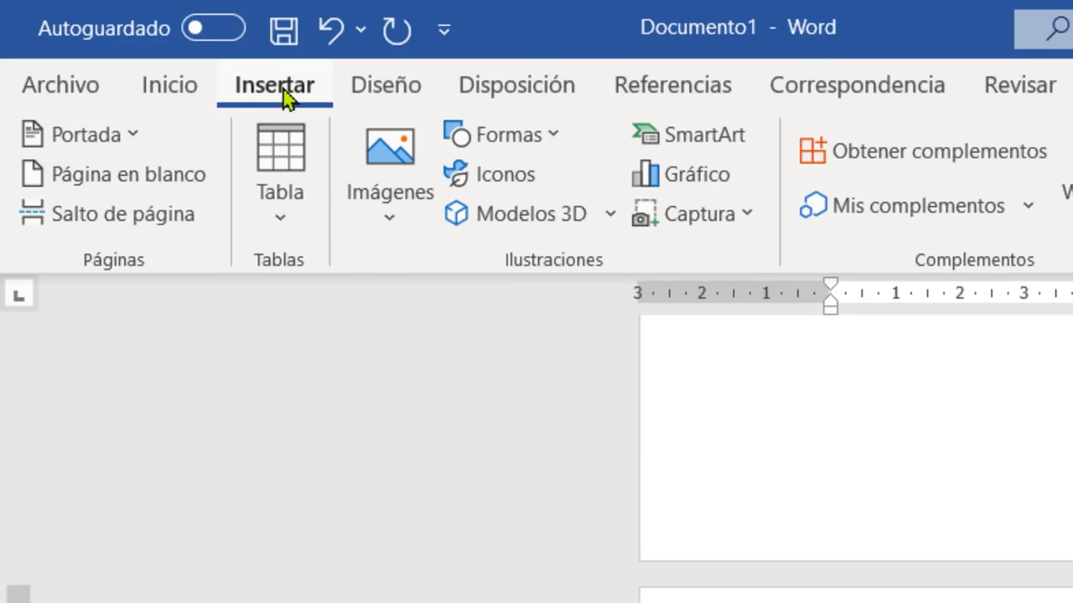
pyautogui.click(374, 195)
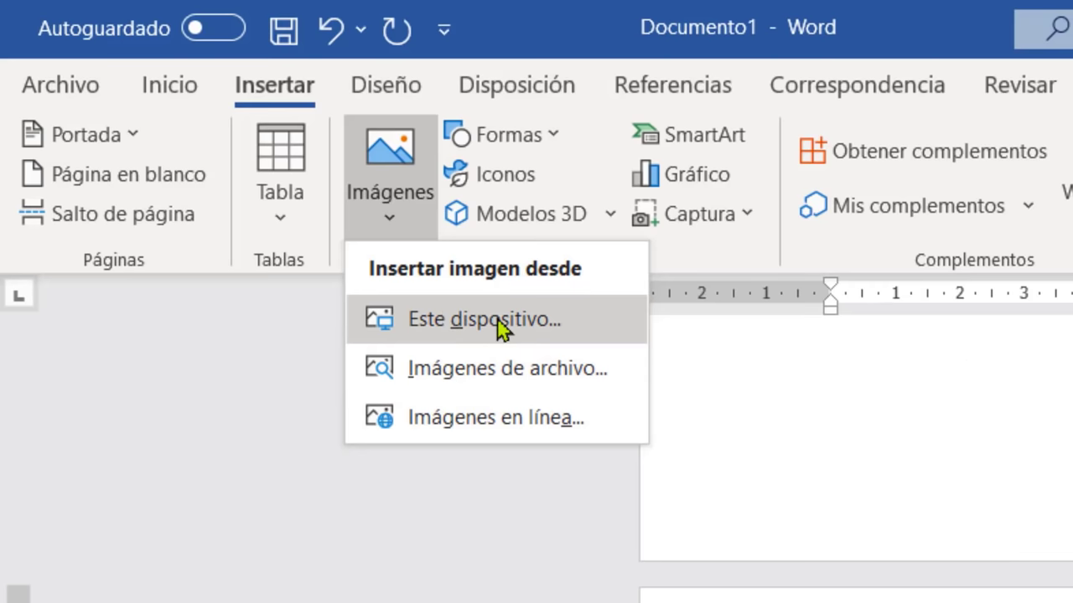
# Insert 'PAPA Y MAMA DIBUJO DE ELIAS' from the desktop's MIS DIBUJOS folder below the table
pyautogui.click(496, 327)
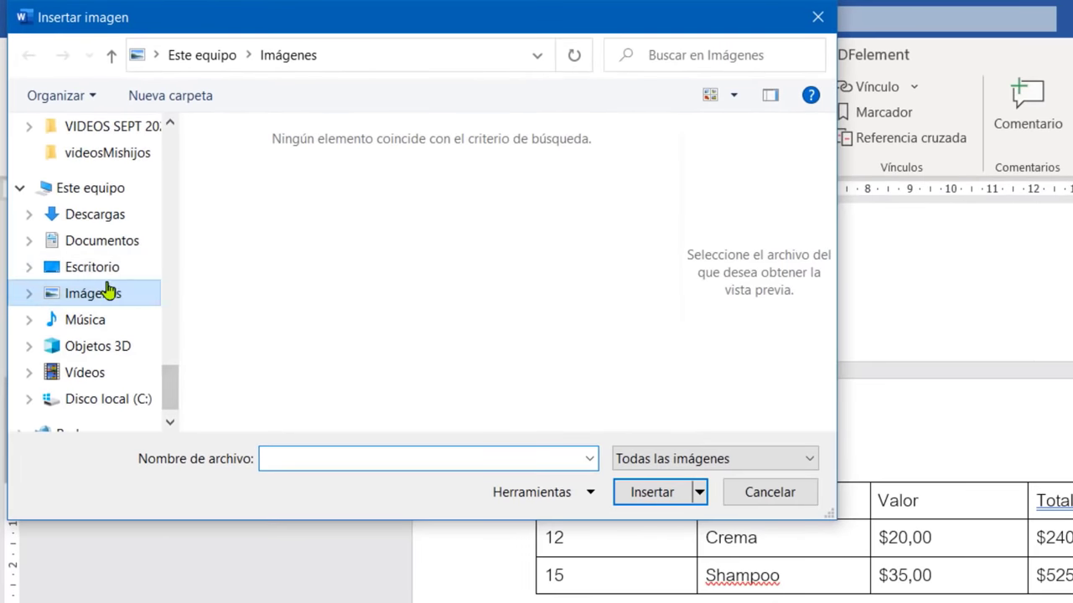
pyautogui.click(59, 169)
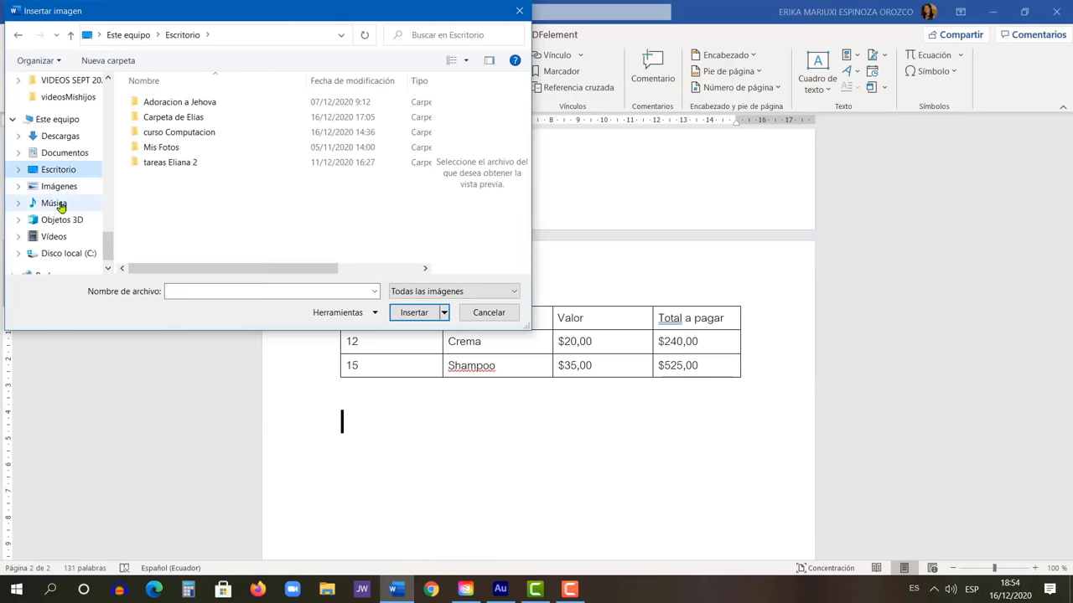
pyautogui.doubleClick(180, 103)
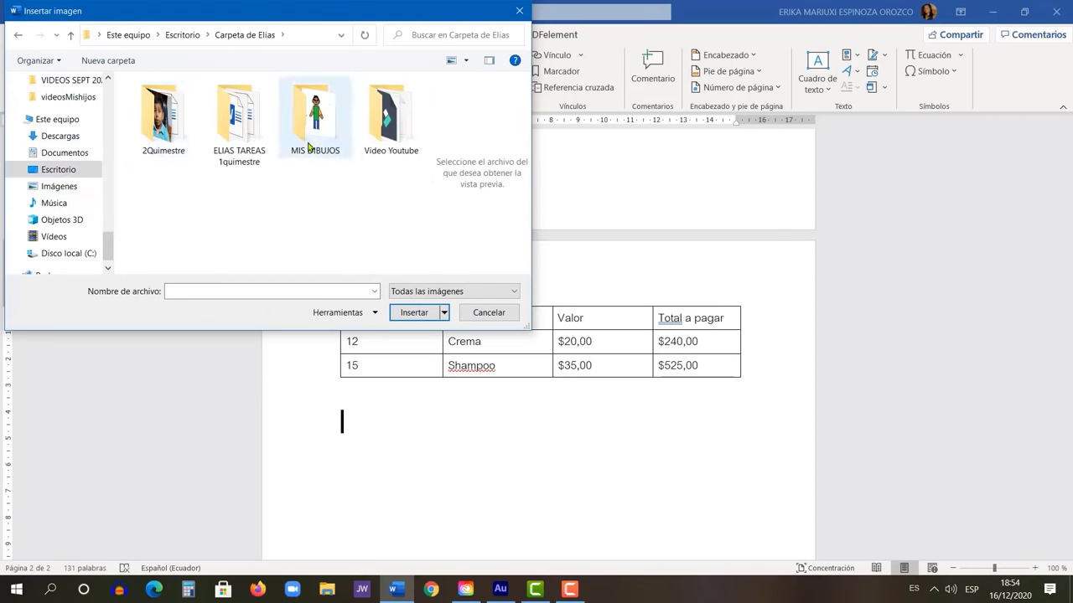
pyautogui.doubleClick(309, 147)
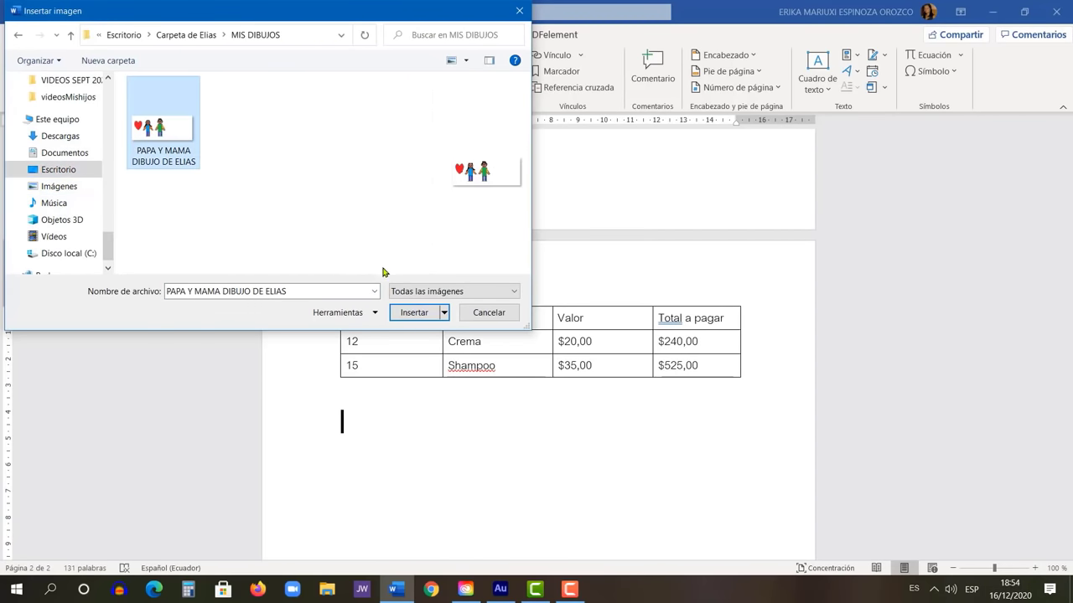
pyautogui.click(124, 40)
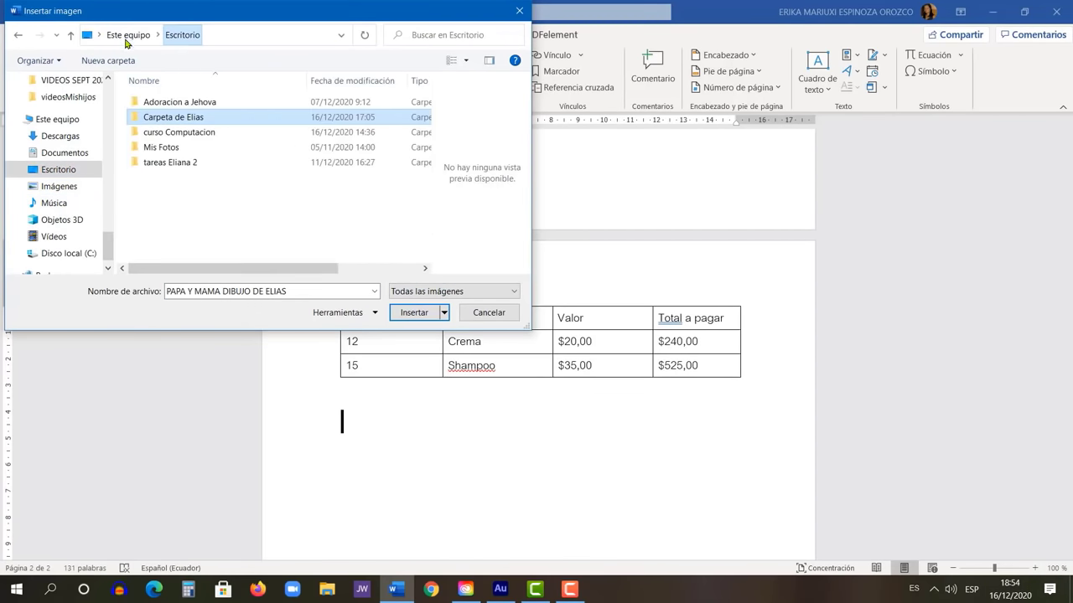
pyautogui.doubleClick(186, 123)
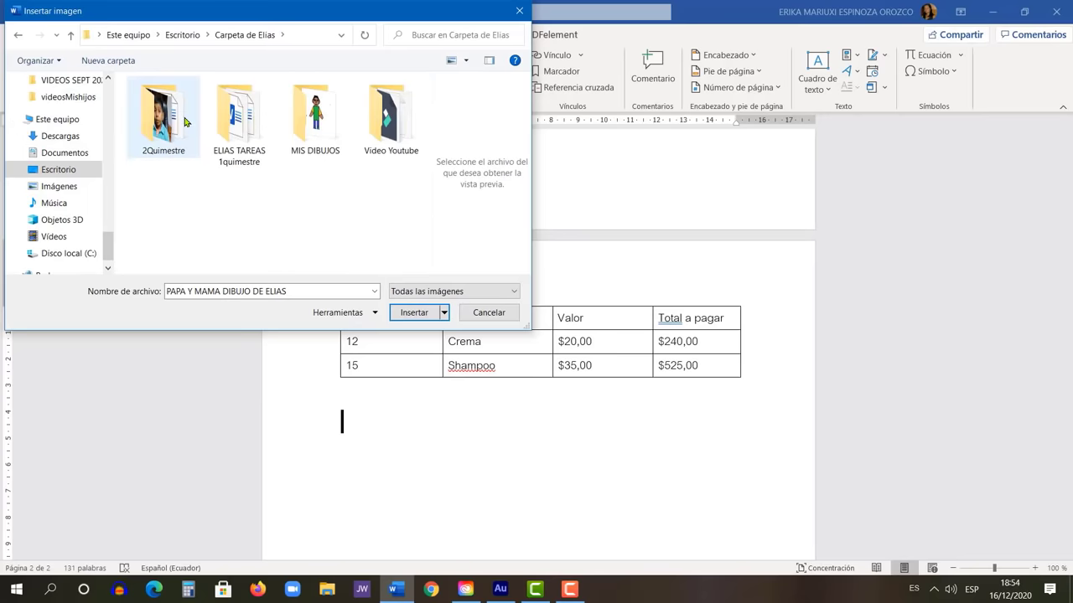
pyautogui.doubleClick(318, 134)
pyautogui.click(185, 152)
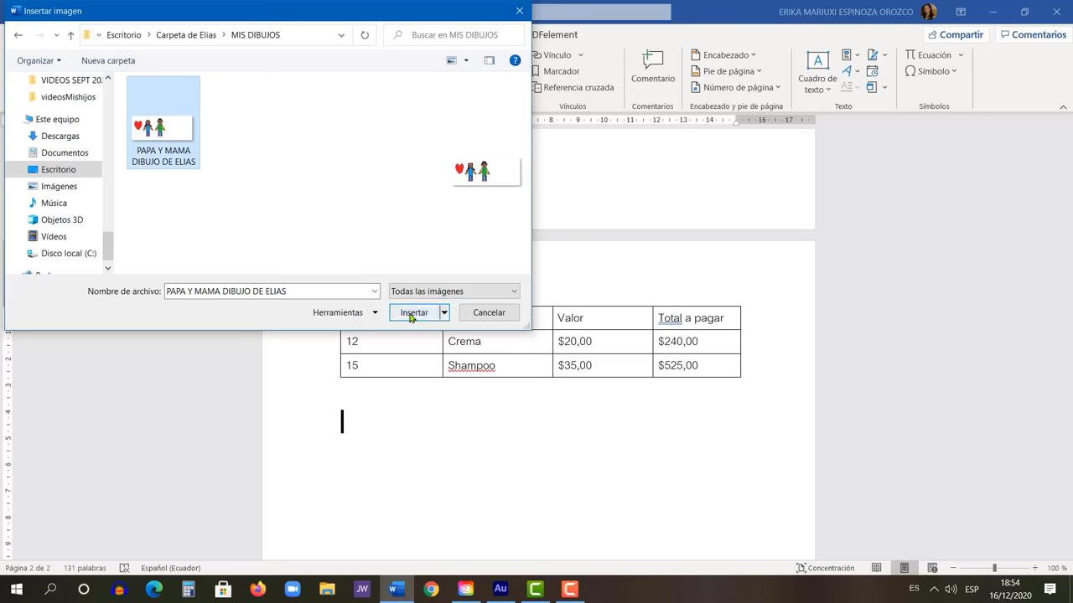
pyautogui.click(412, 315)
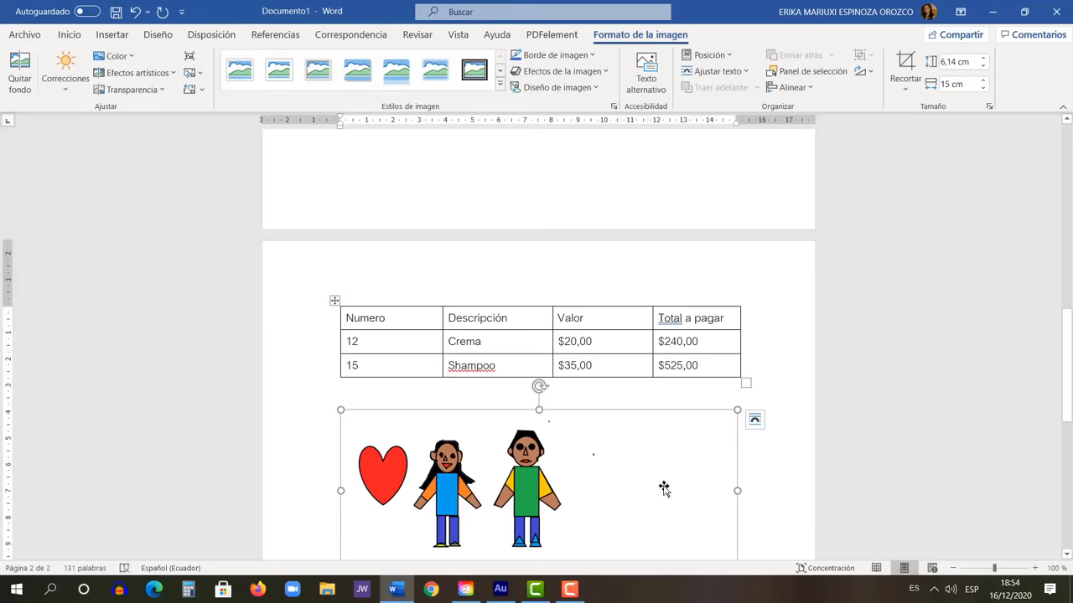
# Drag the drawing's corner inward to shrink it to 5,9 × 14,44 cm
pyautogui.scroll(-2, 997, 352)
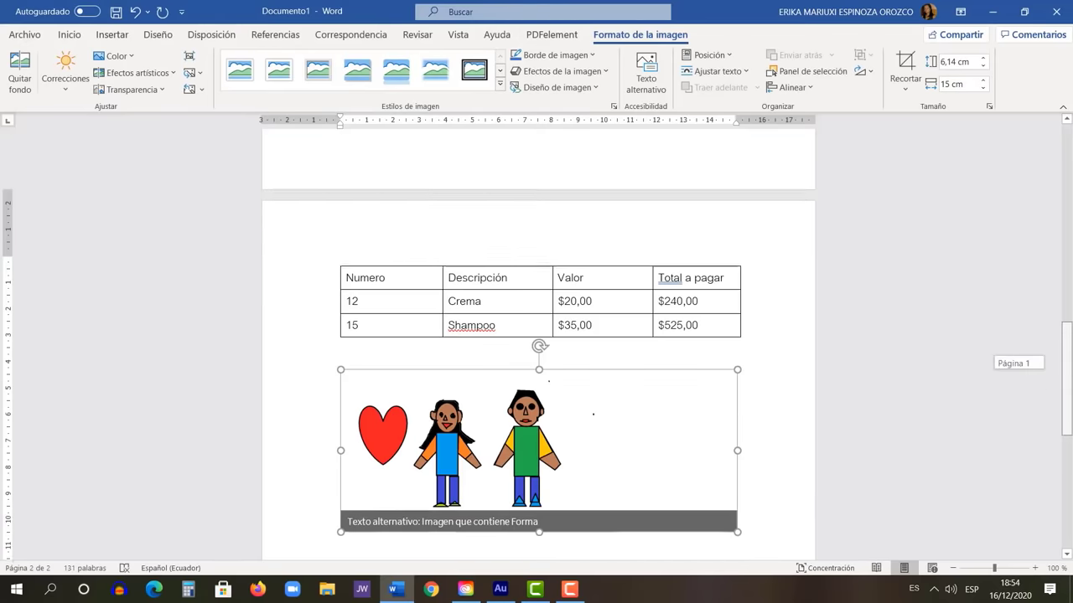
pyautogui.click(759, 454)
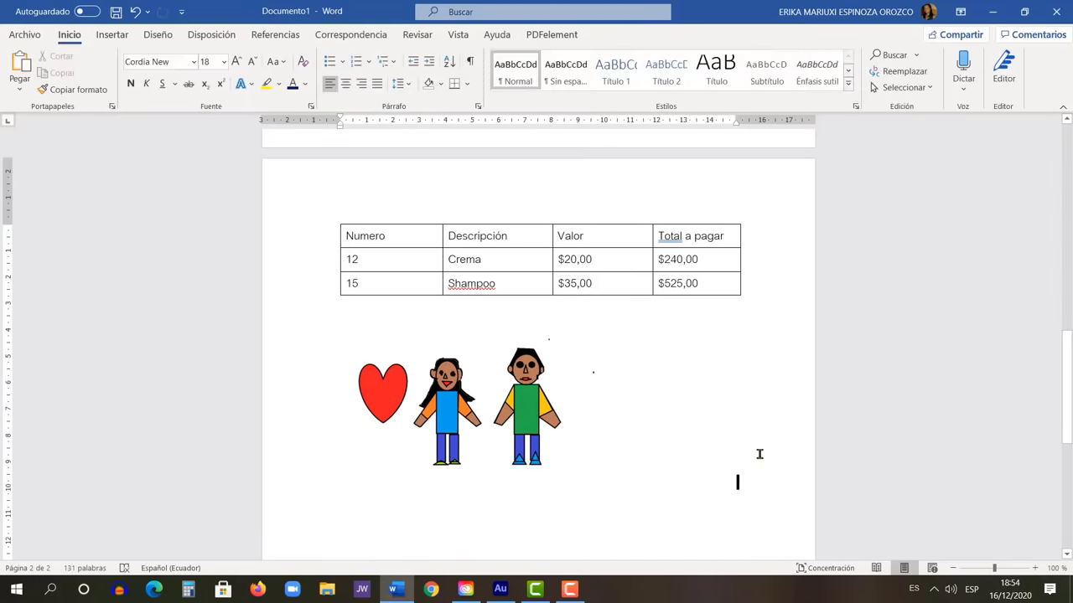
pyautogui.click(493, 422)
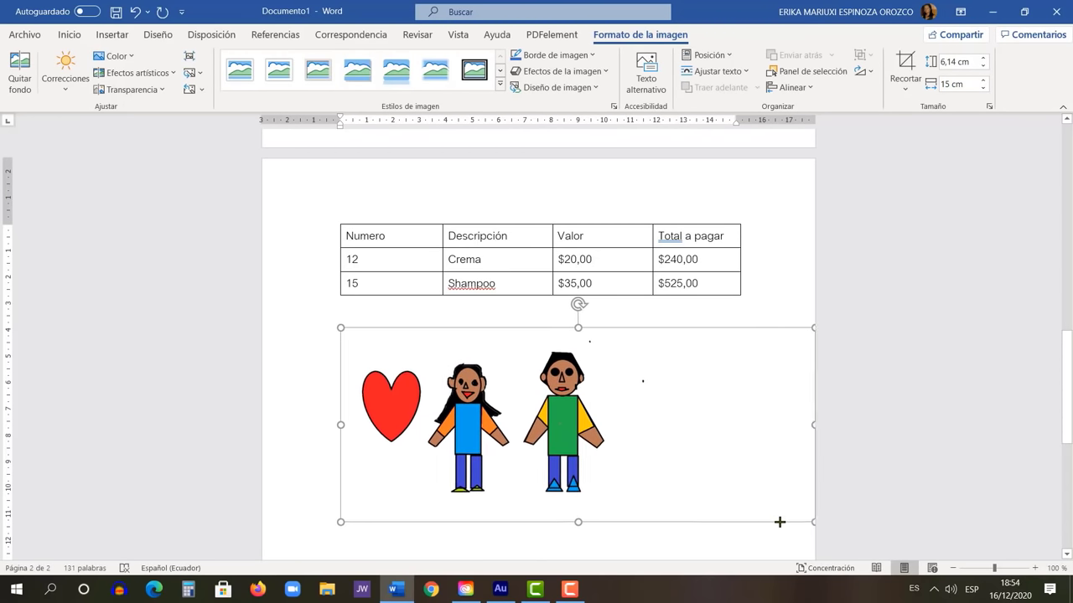
pyautogui.moveTo(737, 488); pyautogui.dragTo(722, 482)
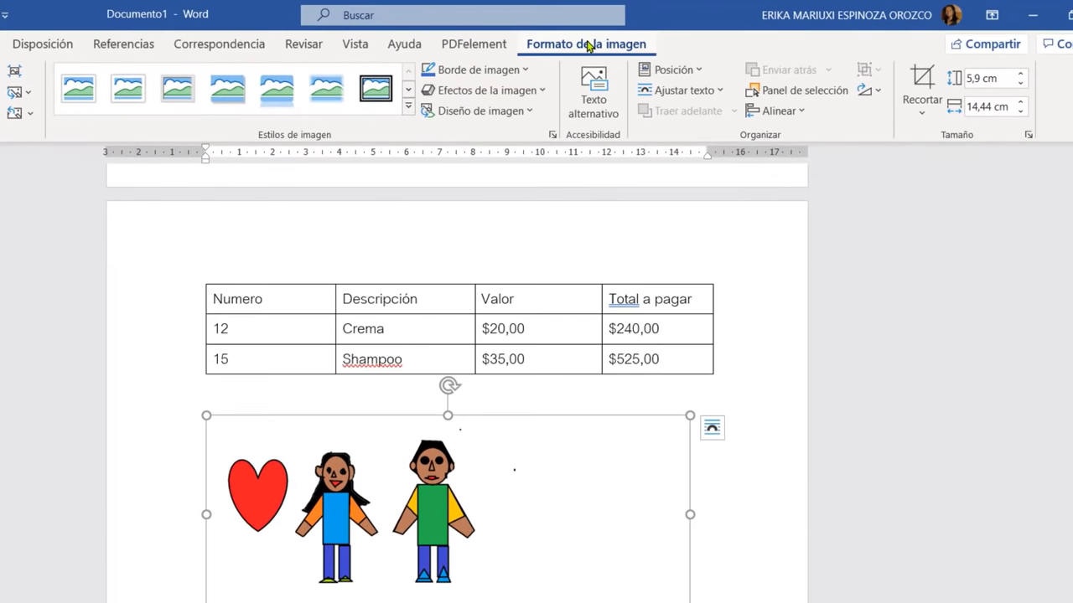
# Crop the empty right side off the drawing
pyautogui.click(926, 78)
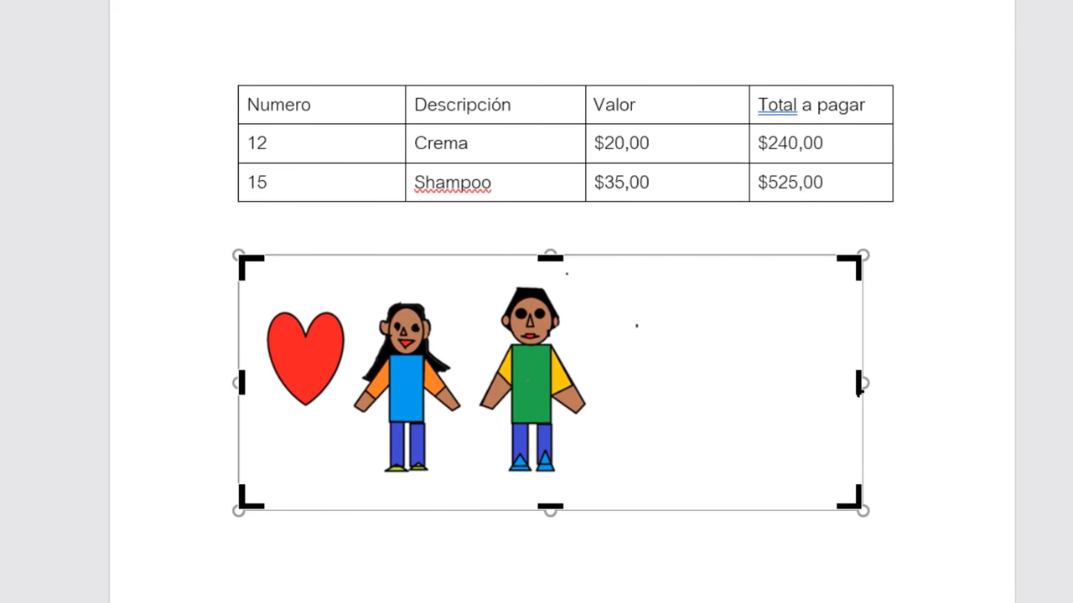
pyautogui.moveTo(859, 386); pyautogui.dragTo(599, 424)
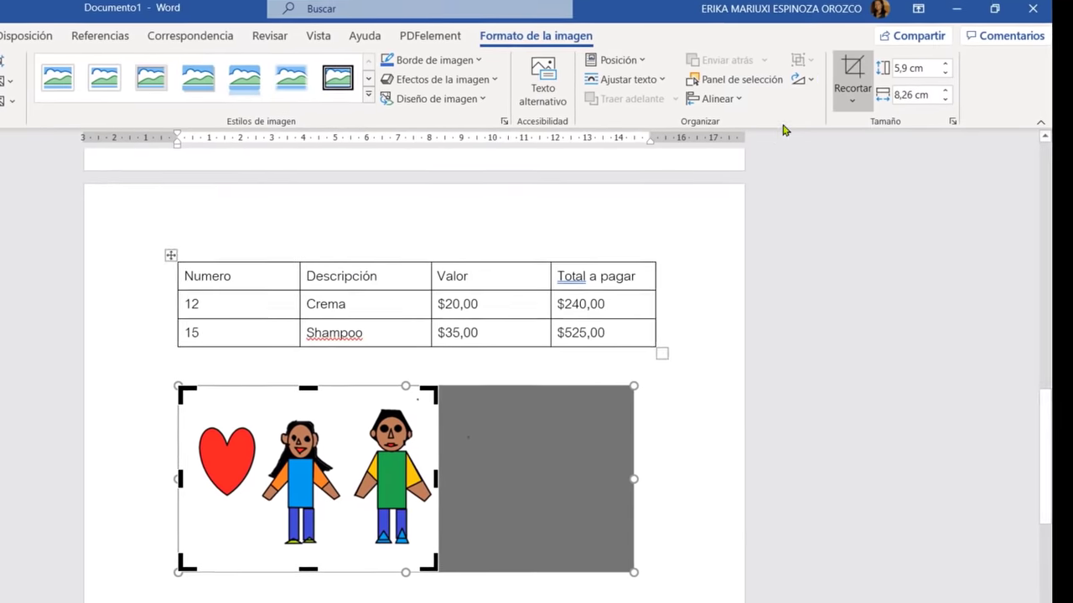
pyautogui.click(852, 71)
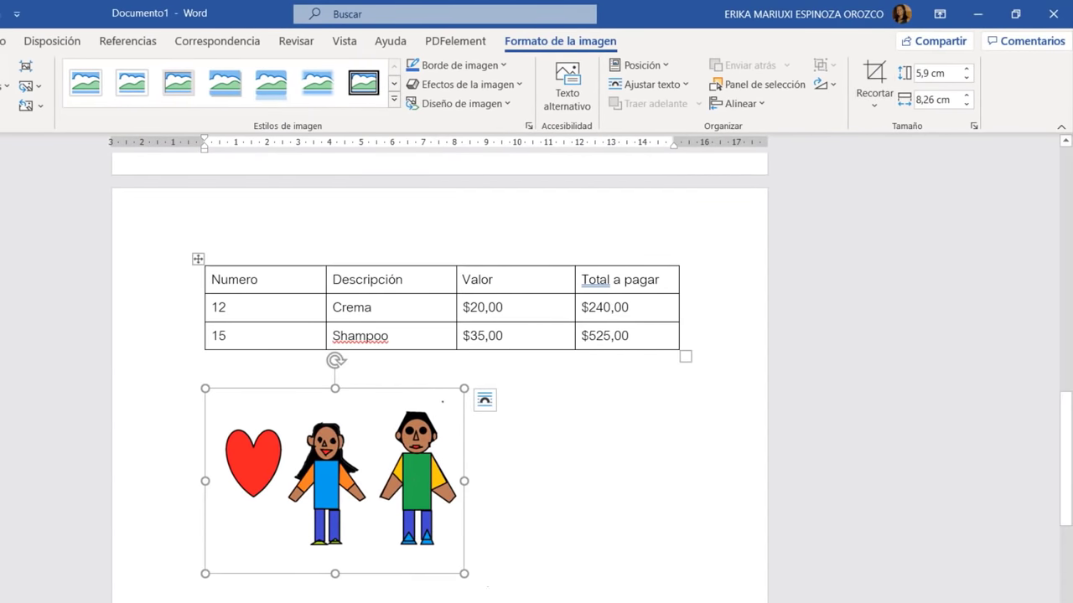
# Enlarge the cropped drawing to 9,61 × 13,44 cm and reselect it
pyautogui.moveTo(463, 576); pyautogui.dragTo(625, 602)
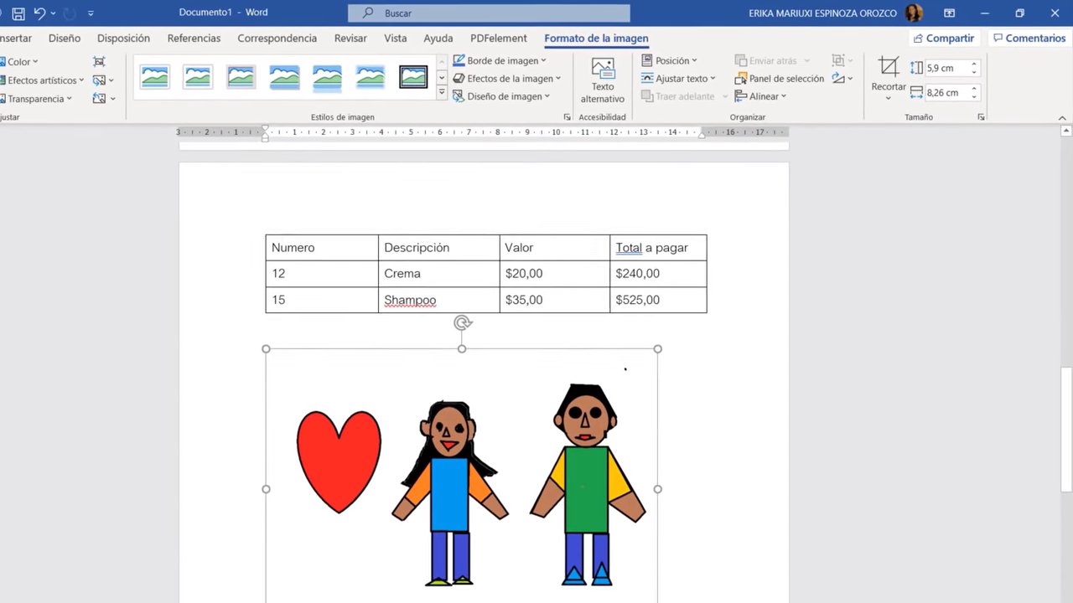
pyautogui.scroll(-5, 682, 355)
pyautogui.scroll(5, 709, 309)
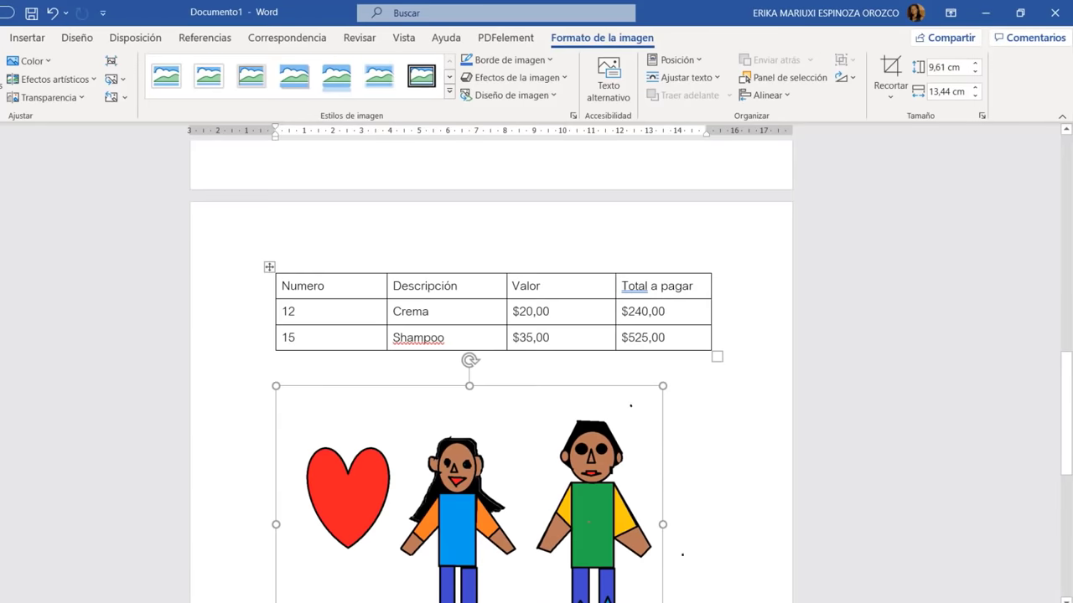
pyautogui.scroll(-1, 683, 553)
pyautogui.click(662, 596)
pyautogui.click(576, 419)
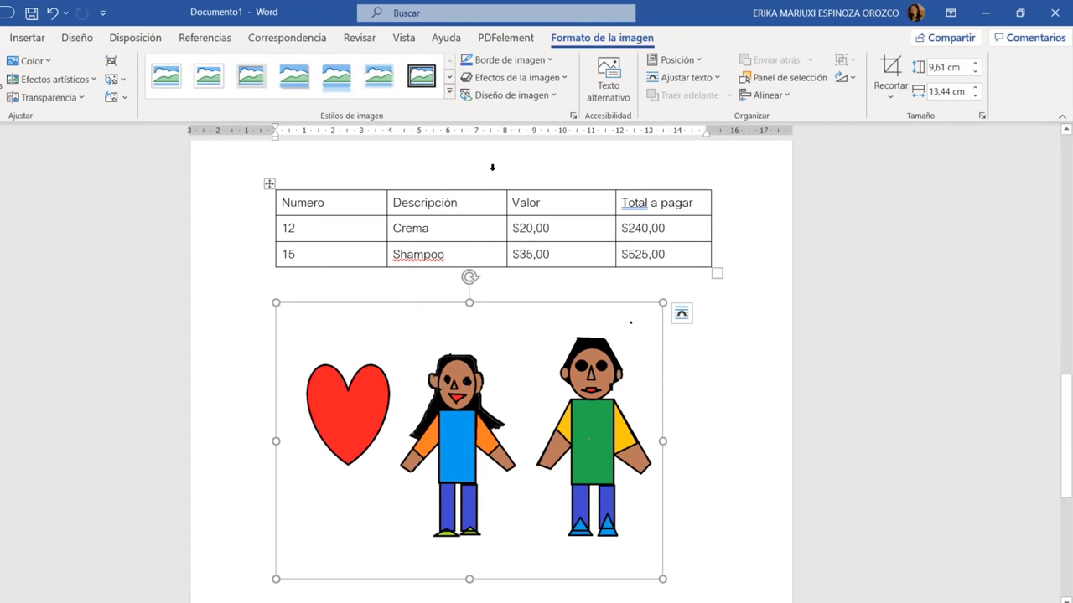
# Apply the 'Marco sencillo, negro' picture style to the drawing, leaving corrections unchanged
pyautogui.click(450, 91)
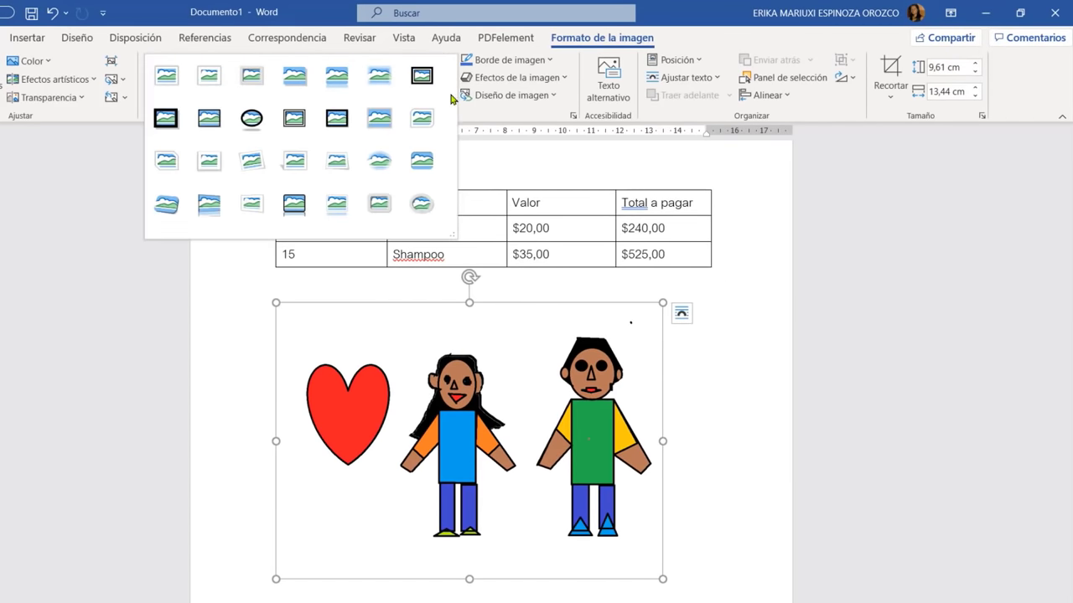
pyautogui.click(211, 120)
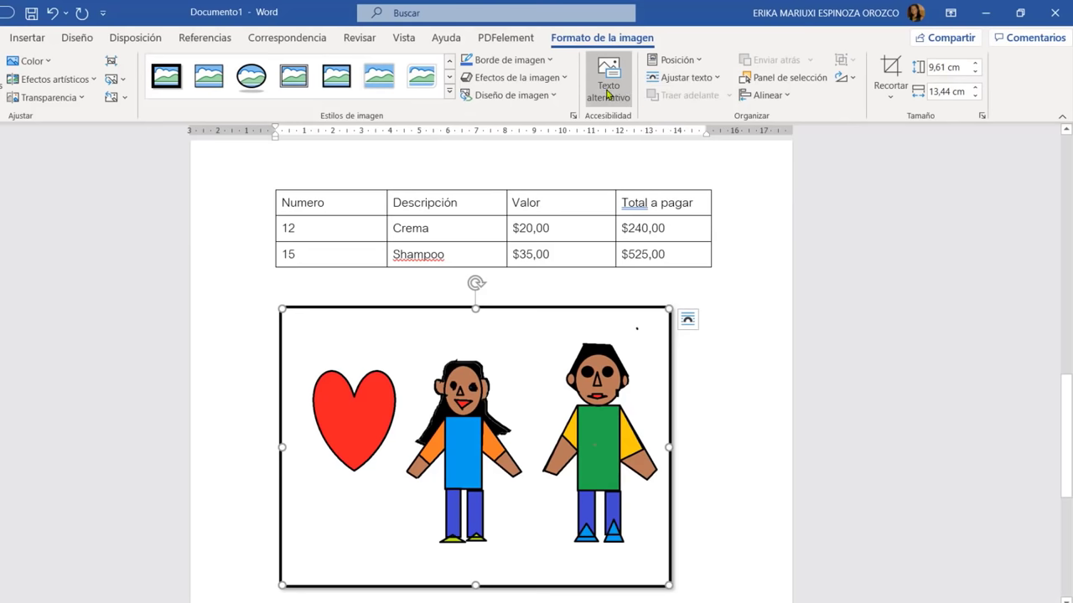
pyautogui.click(3, 89)
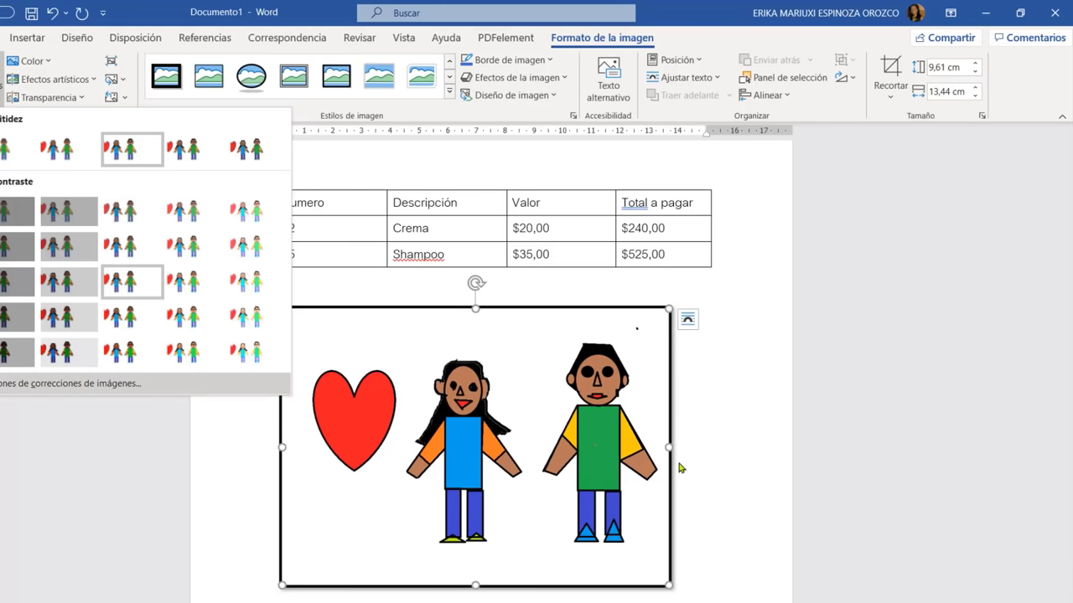
pyautogui.click(671, 457)
# Select the entire product table and expand the Diseño de tabla style gallery
pyautogui.click(549, 228)
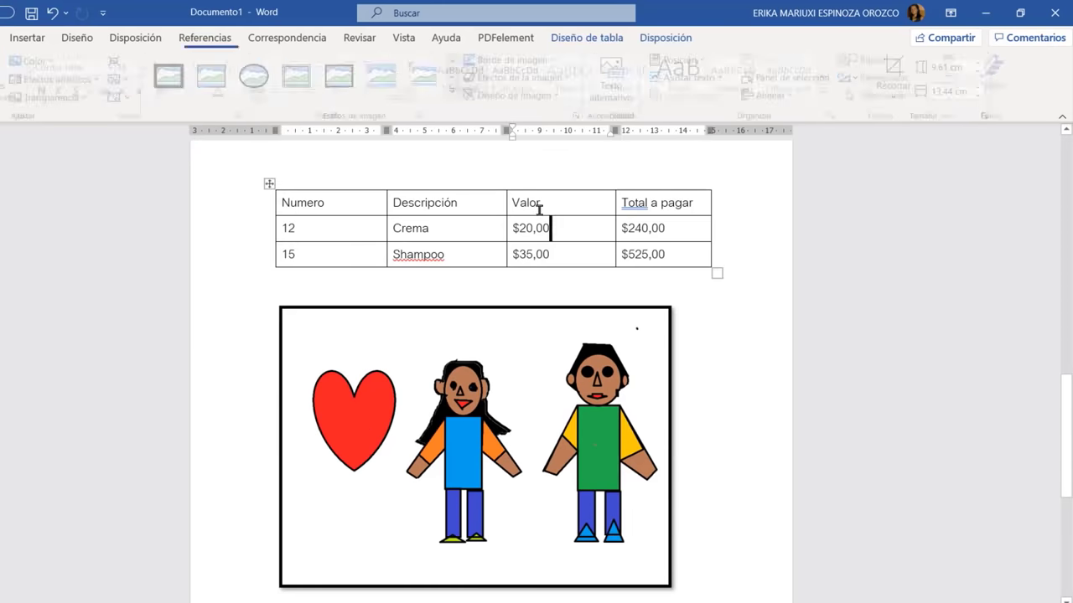
pyautogui.click(268, 184)
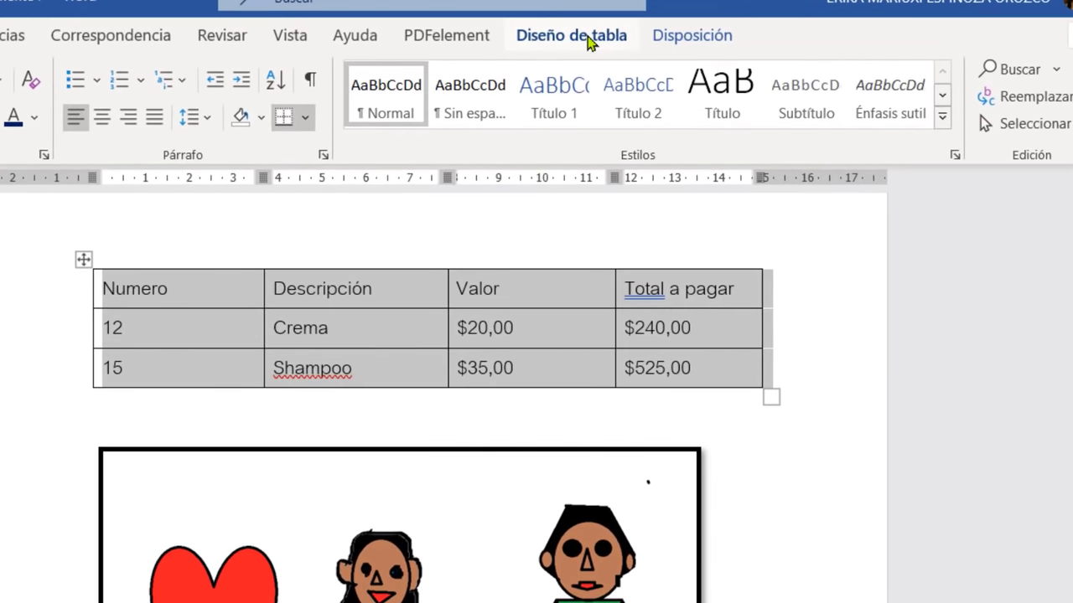
pyautogui.click(591, 37)
pyautogui.click(689, 37)
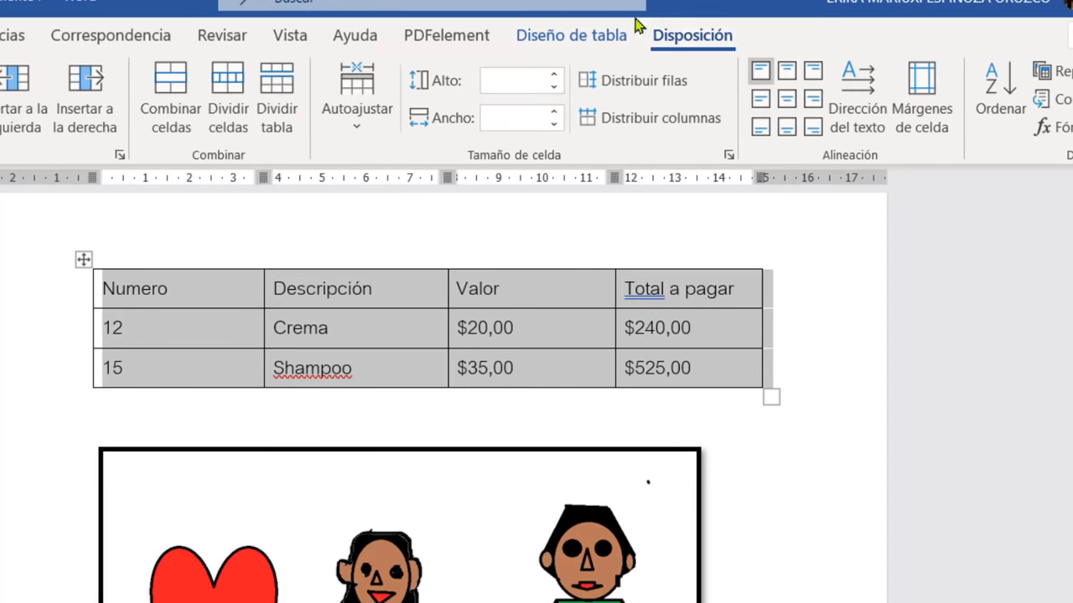
pyautogui.click(545, 38)
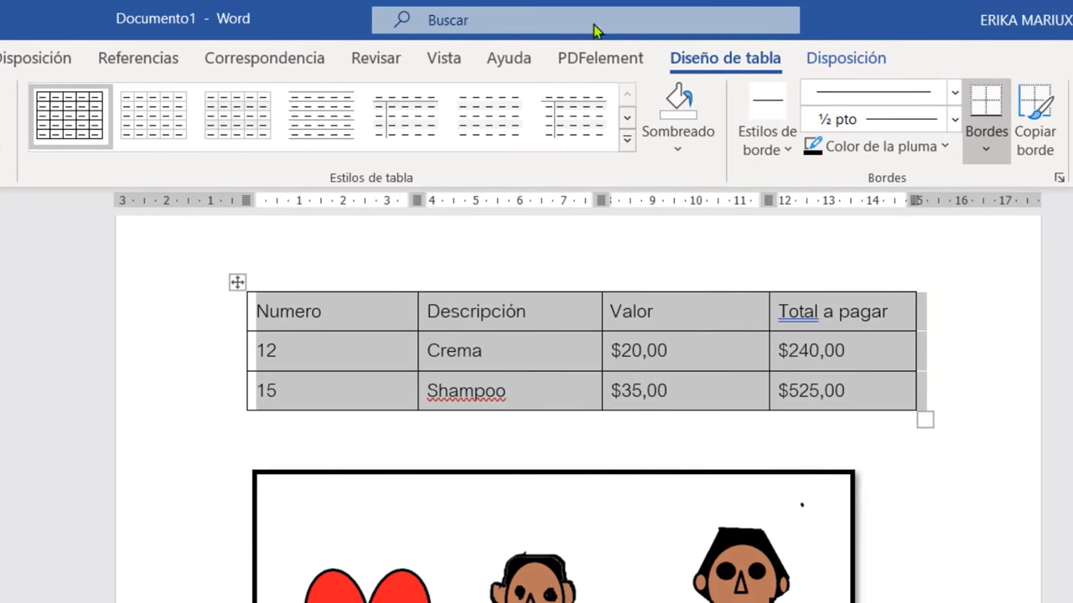
pyautogui.click(626, 139)
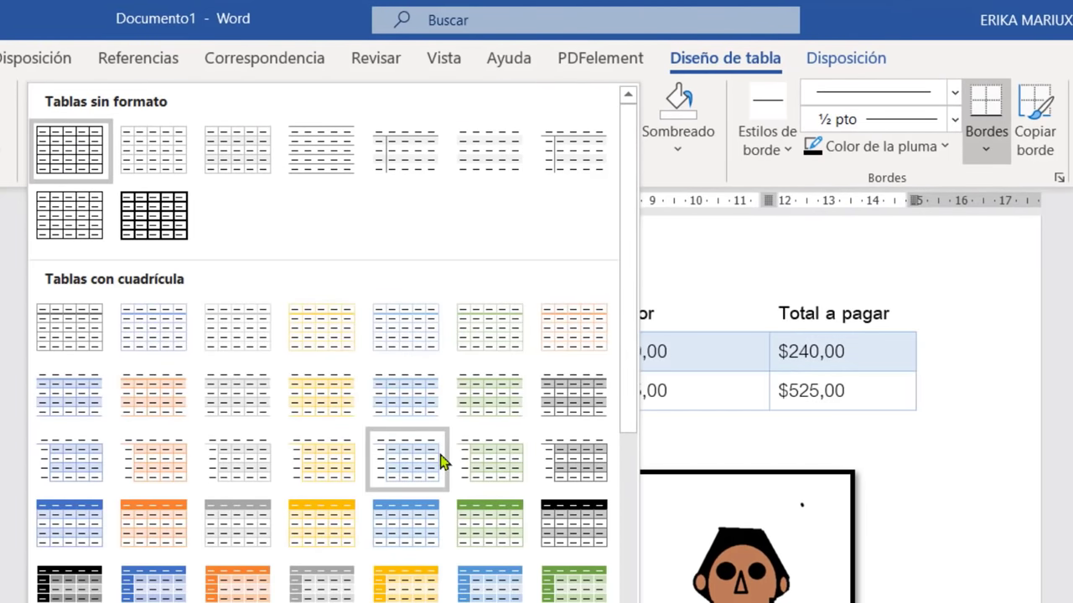
# Apply the green grid table style with a dark green header row to the product table
pyautogui.click(494, 529)
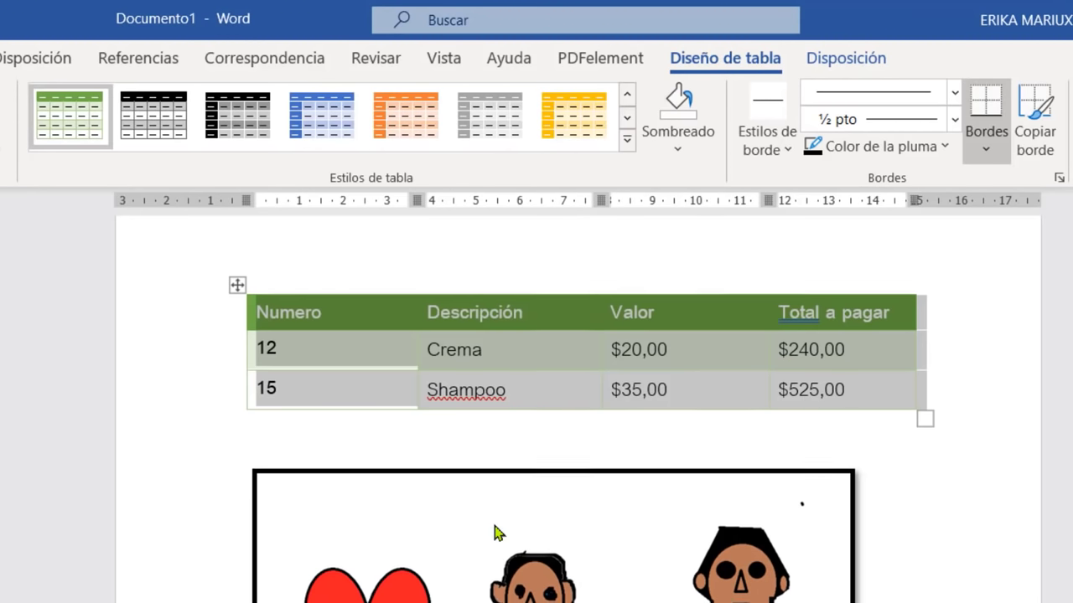
pyautogui.click(683, 154)
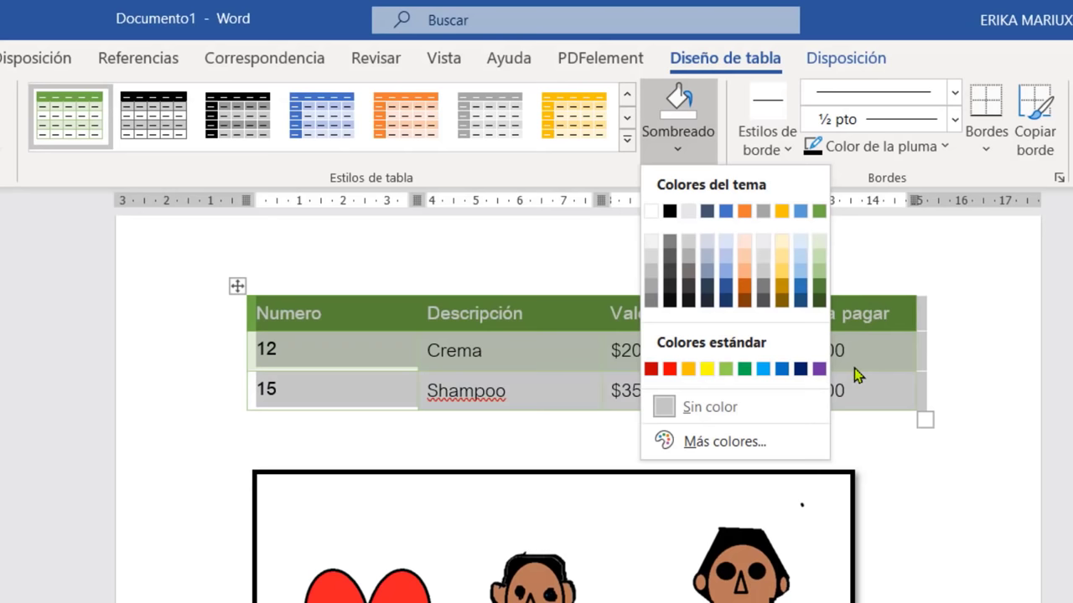
# Paint solid black 1½ pt borders on all three column dividers and both side edges
pyautogui.click(859, 375)
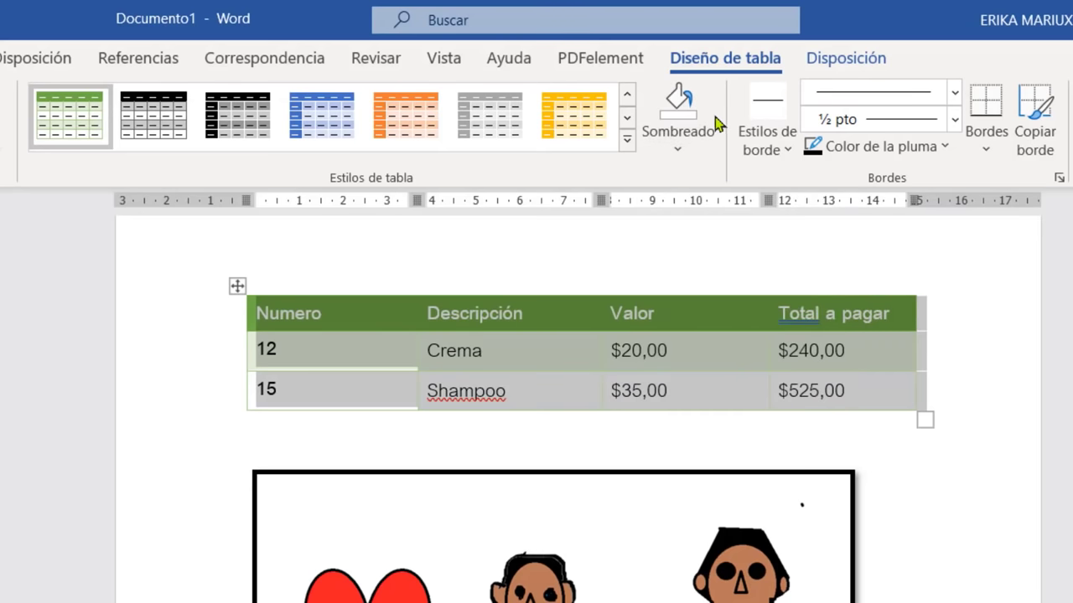
pyautogui.click(770, 153)
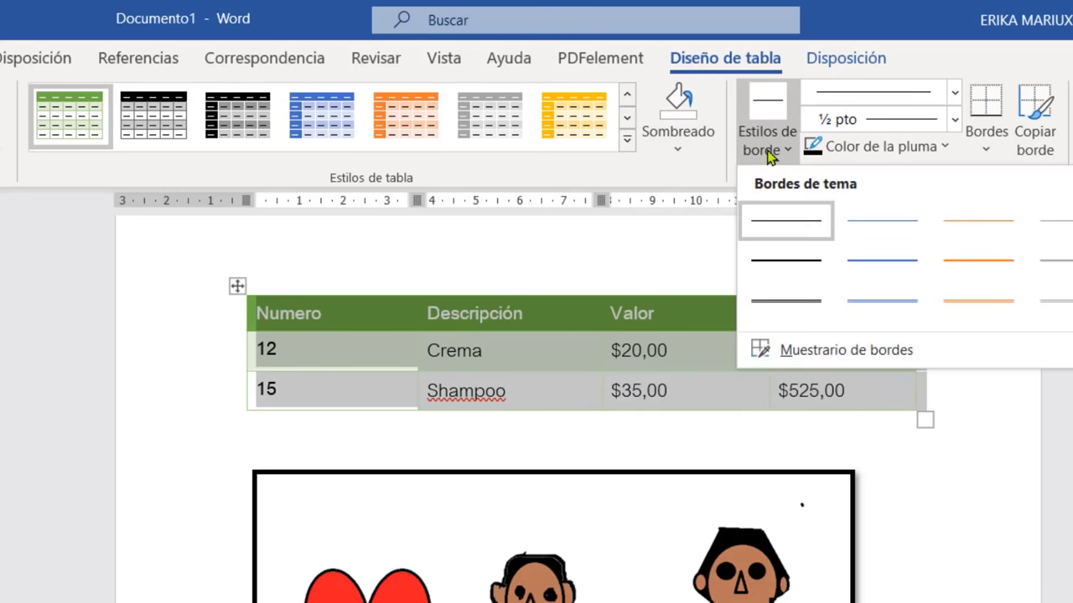
pyautogui.click(778, 267)
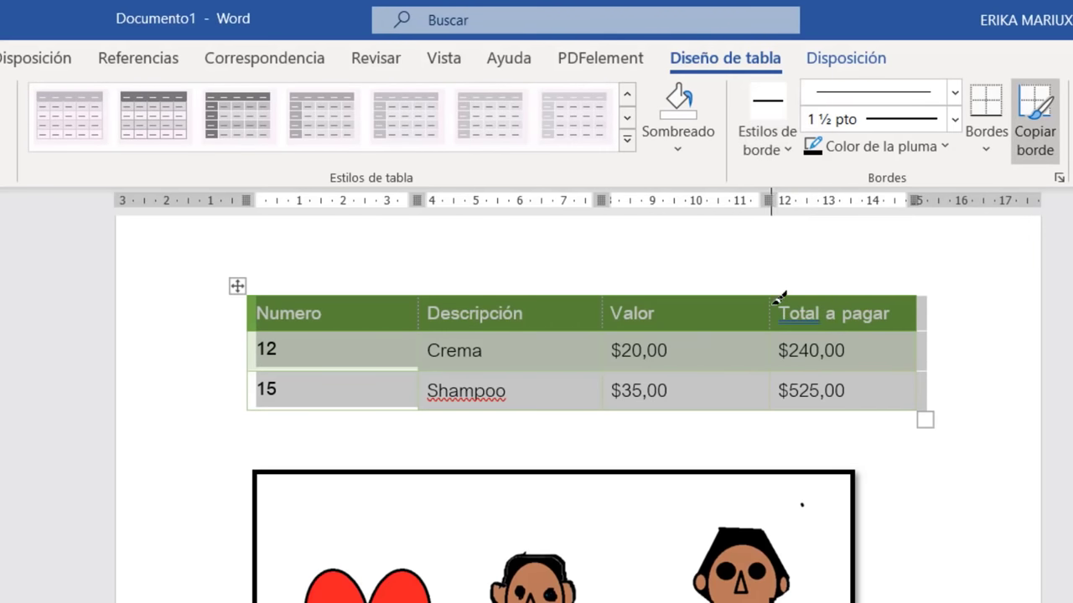
pyautogui.moveTo(778, 299); pyautogui.dragTo(776, 381)
pyautogui.click(776, 387)
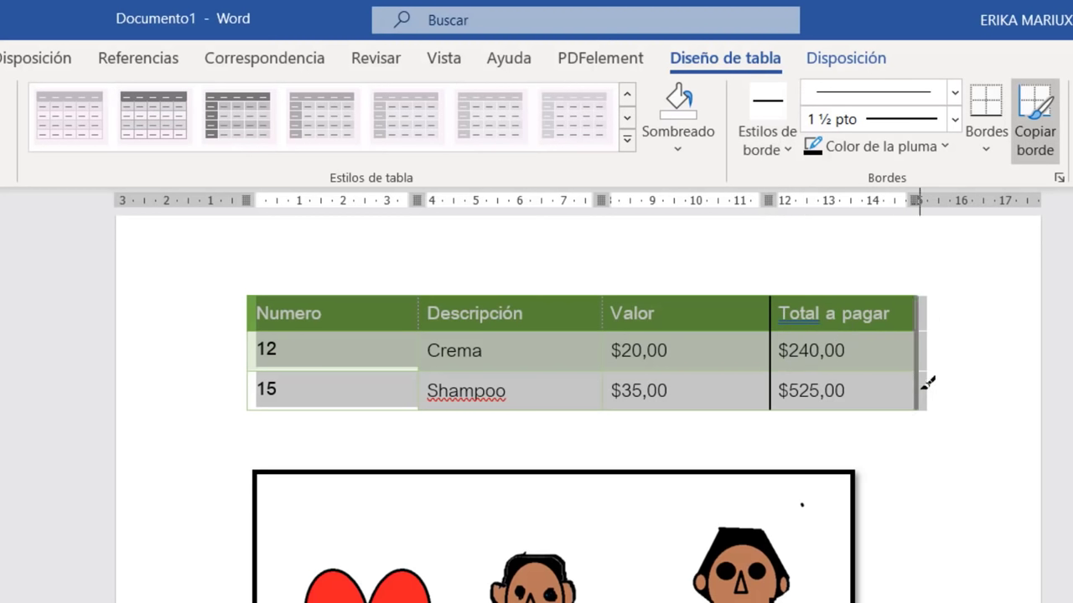
pyautogui.moveTo(926, 340); pyautogui.dragTo(927, 383)
pyautogui.moveTo(614, 300); pyautogui.dragTo(612, 401)
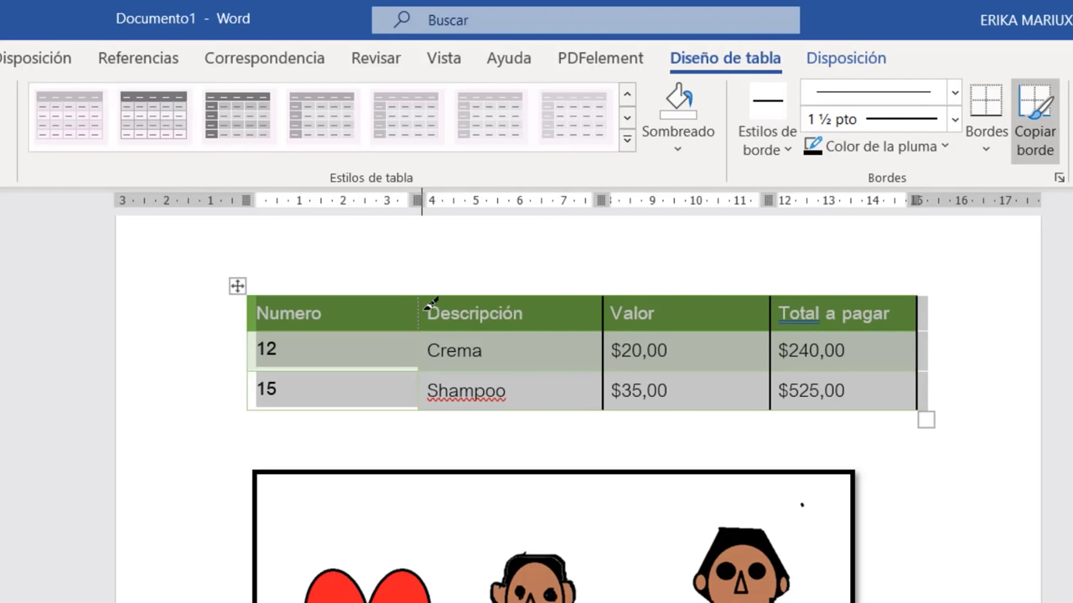
pyautogui.moveTo(424, 303); pyautogui.dragTo(419, 404)
pyautogui.moveTo(252, 293); pyautogui.dragTo(251, 400)
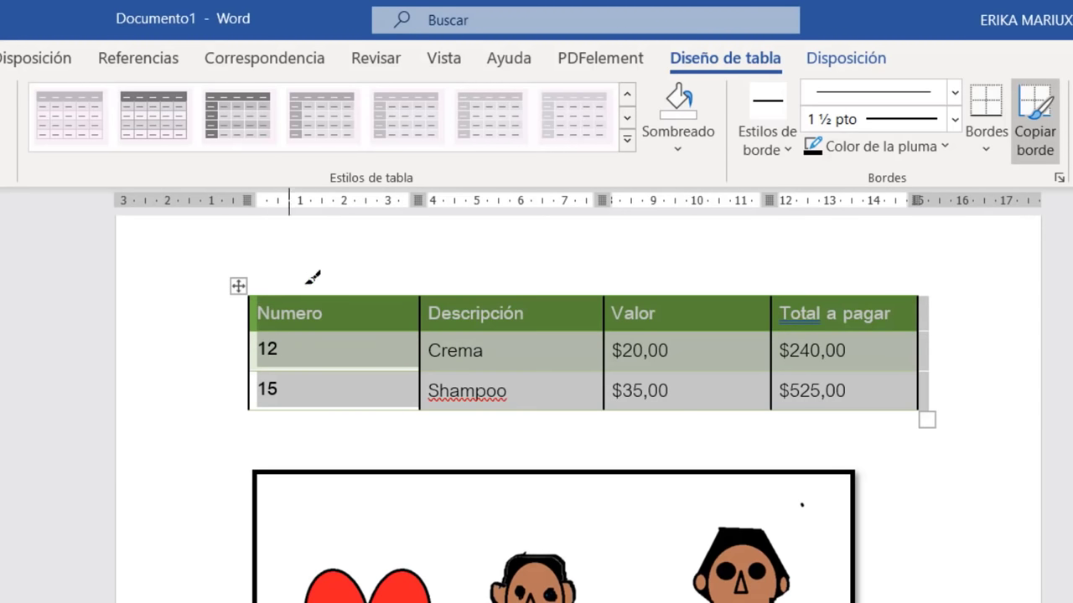
# Paint thin ½ pt green borders along the table's top and bottom edges
pyautogui.click(769, 150)
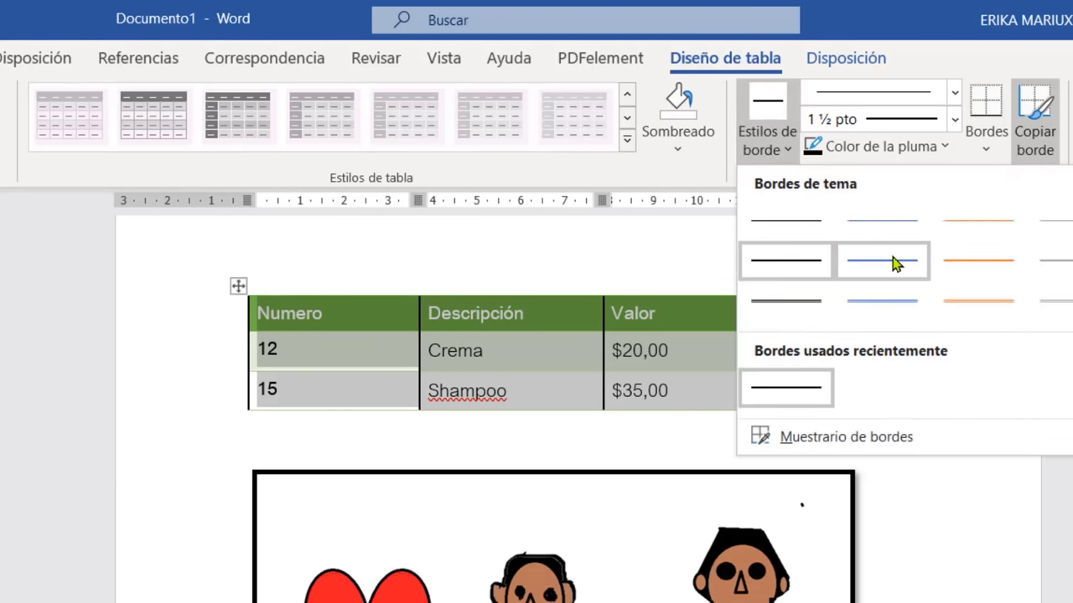
pyautogui.click(992, 306)
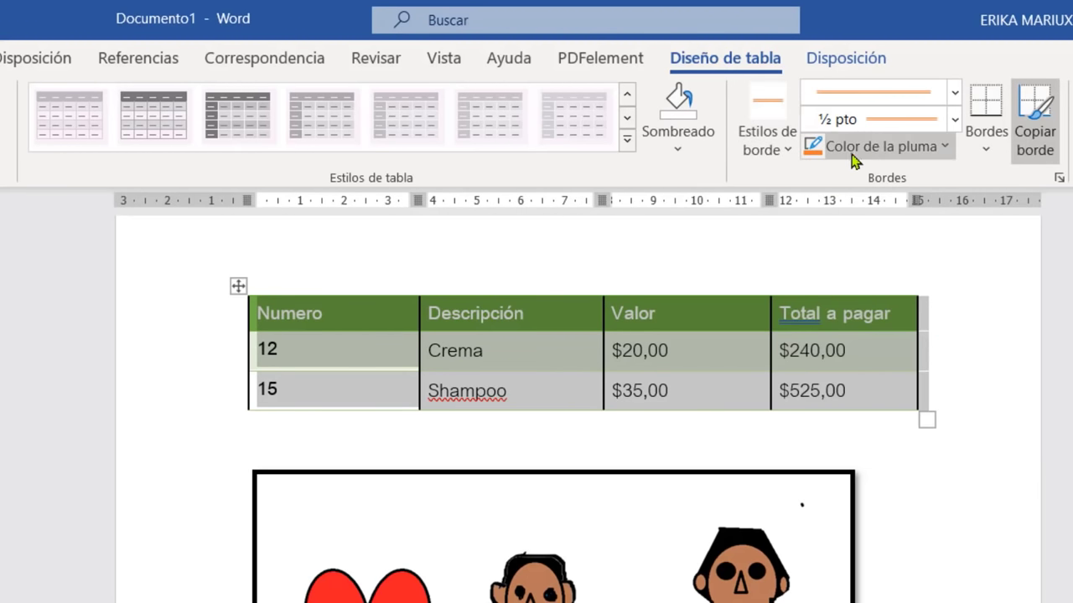
pyautogui.click(878, 151)
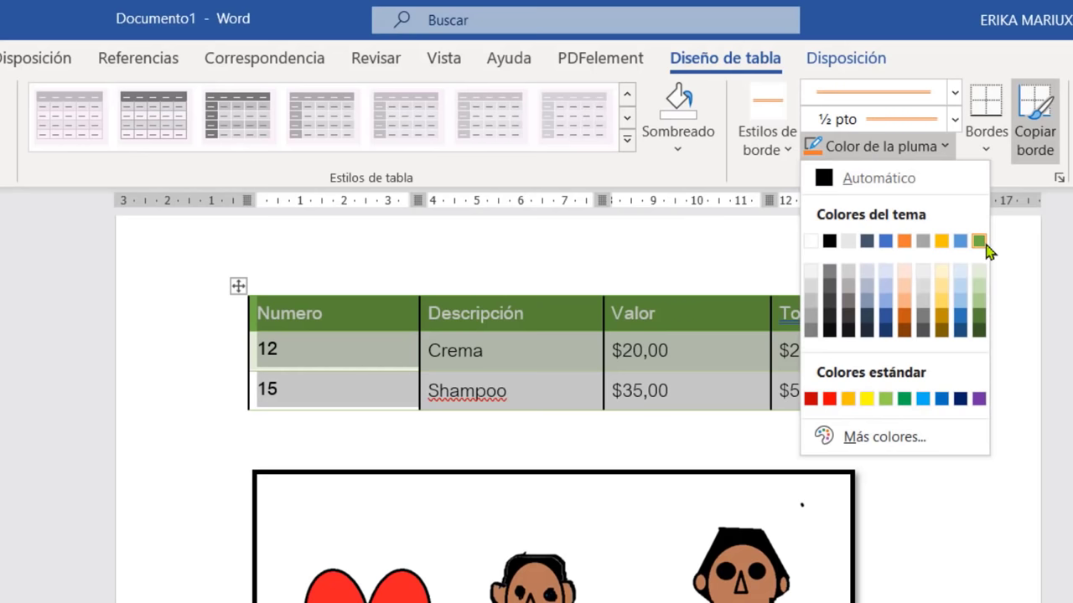
pyautogui.click(904, 399)
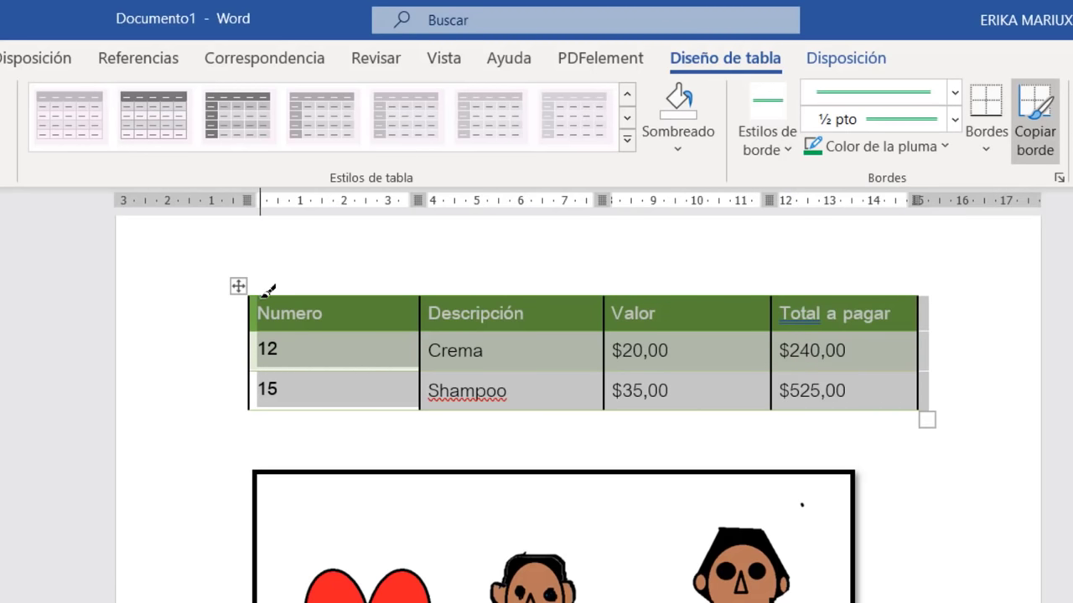
pyautogui.click(353, 298)
pyautogui.moveTo(356, 293); pyautogui.dragTo(651, 292)
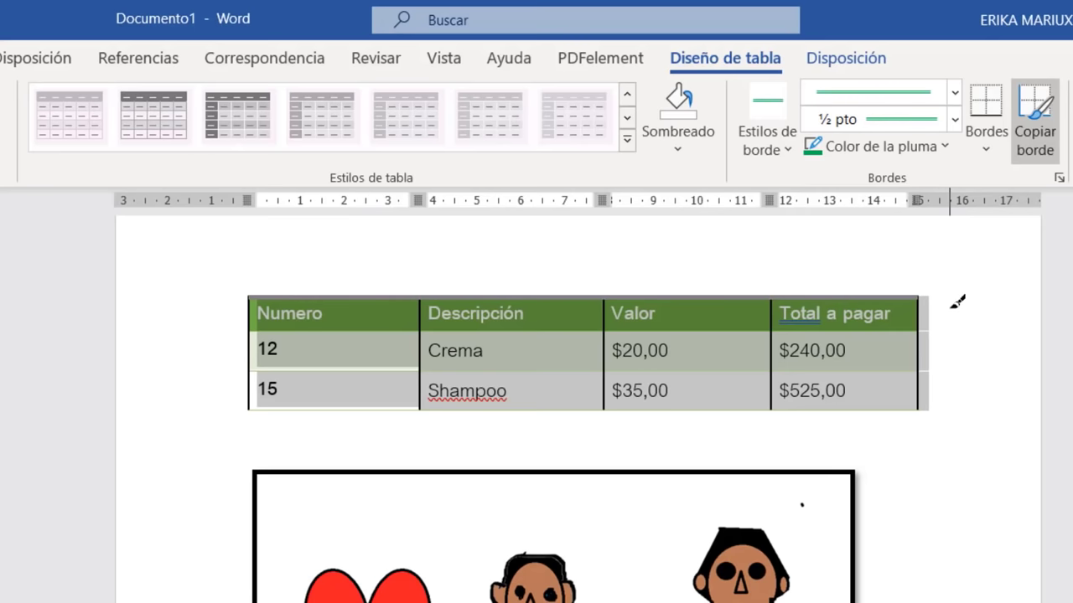
pyautogui.moveTo(285, 410); pyautogui.dragTo(896, 401)
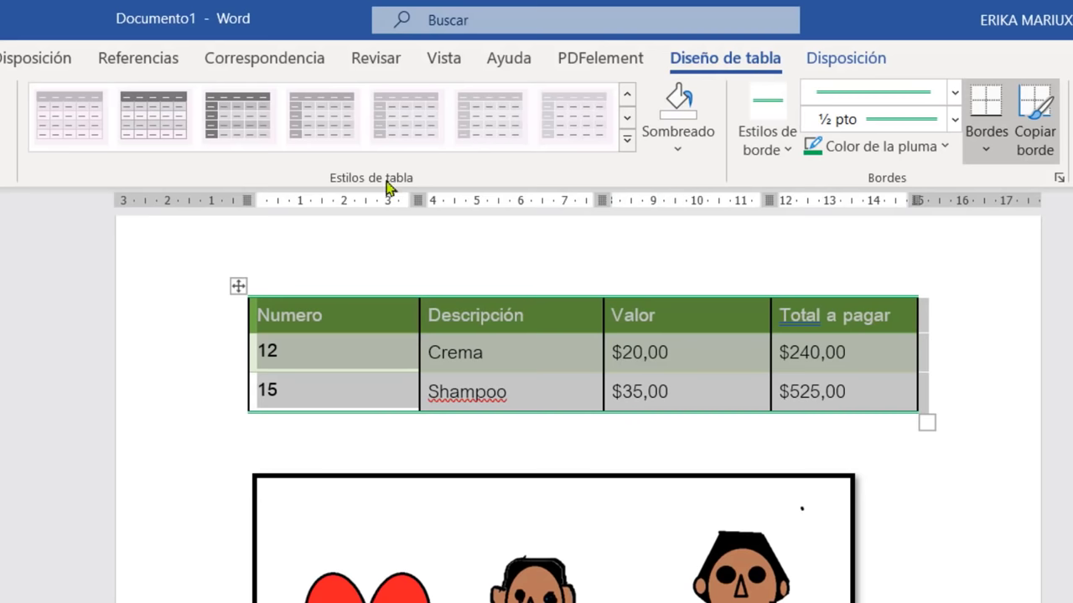
# Paint an orange ½ pt line between the Crema and Shampoo rows
pyautogui.click(839, 67)
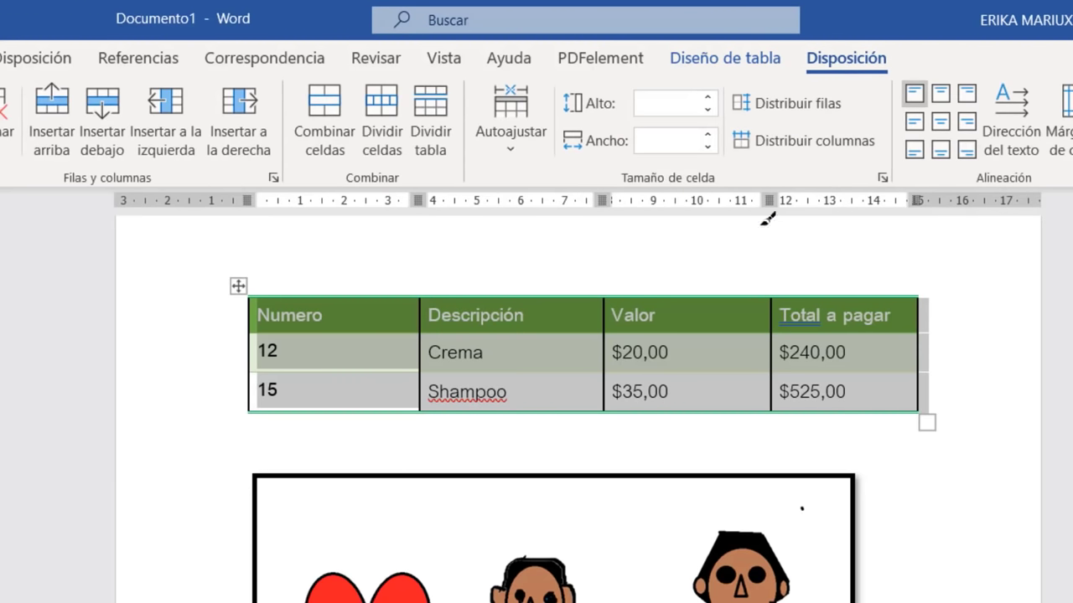
pyautogui.click(762, 58)
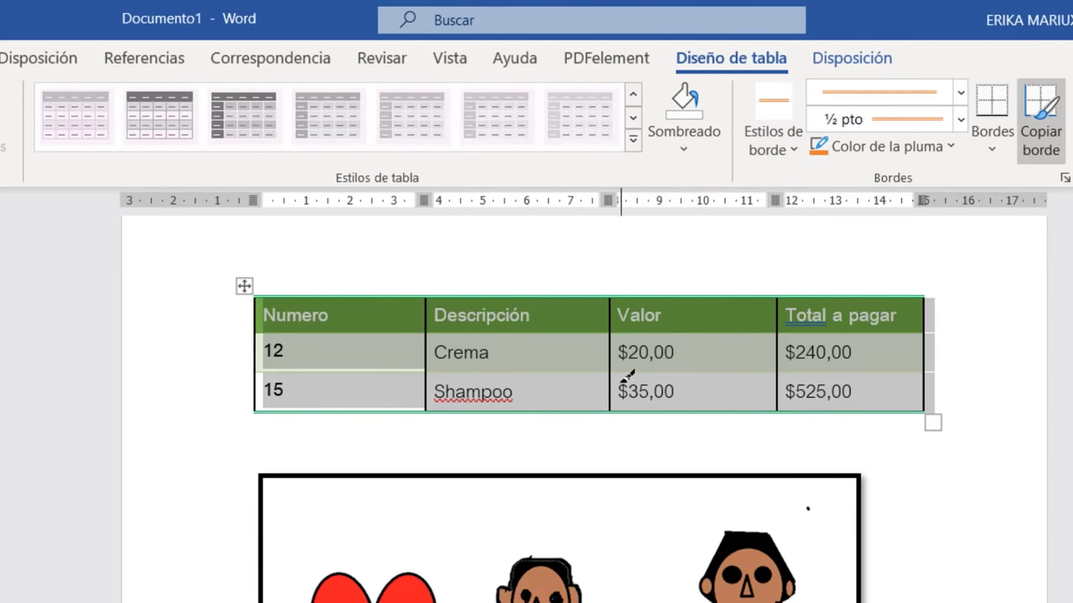
pyautogui.moveTo(462, 368); pyautogui.dragTo(878, 362)
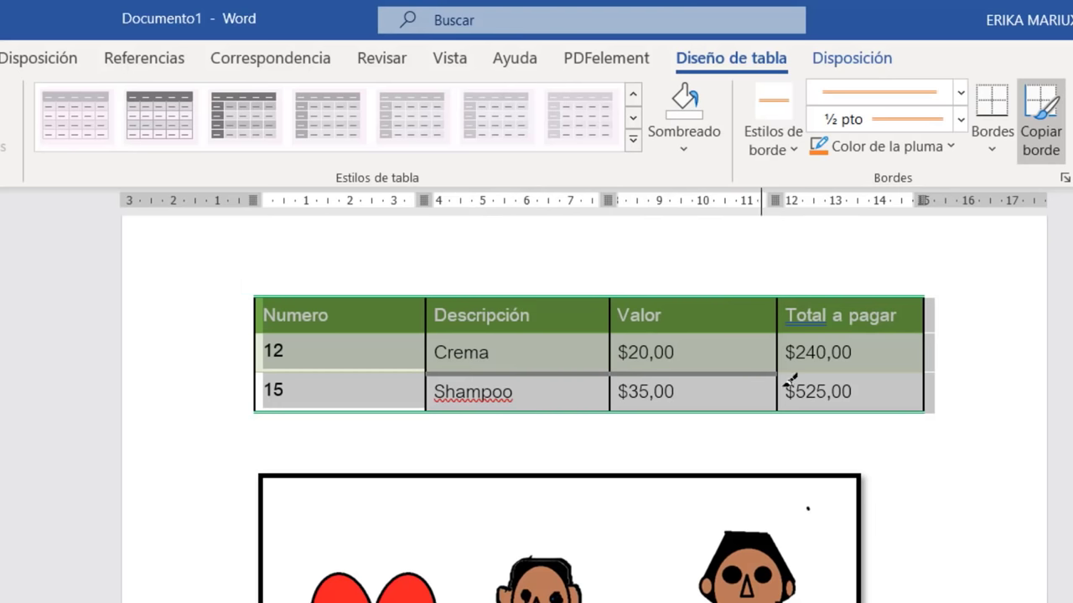
pyautogui.click(494, 396)
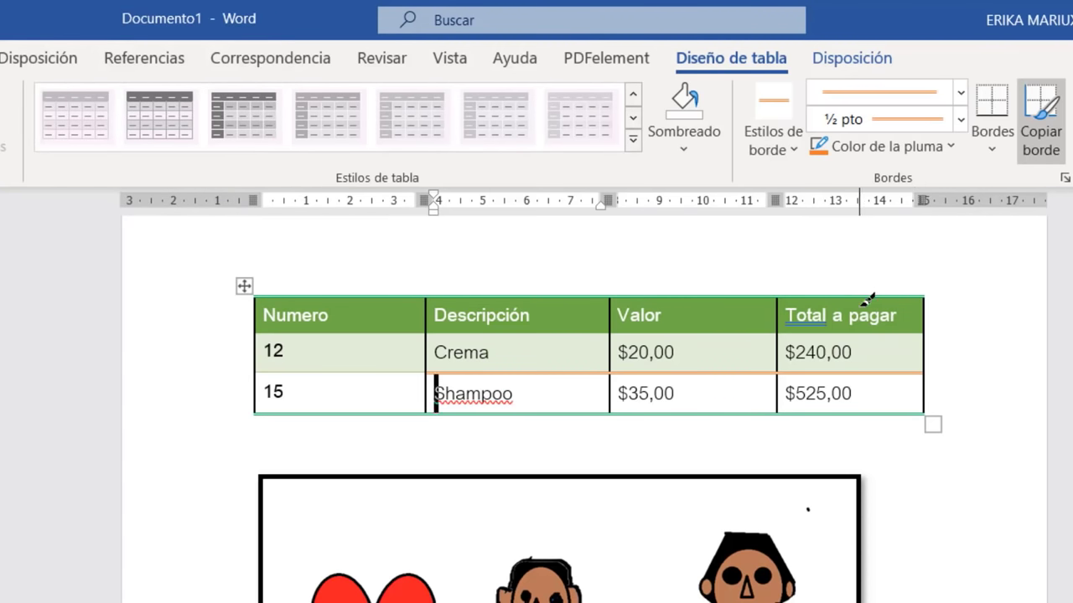
pyautogui.press('Escape')
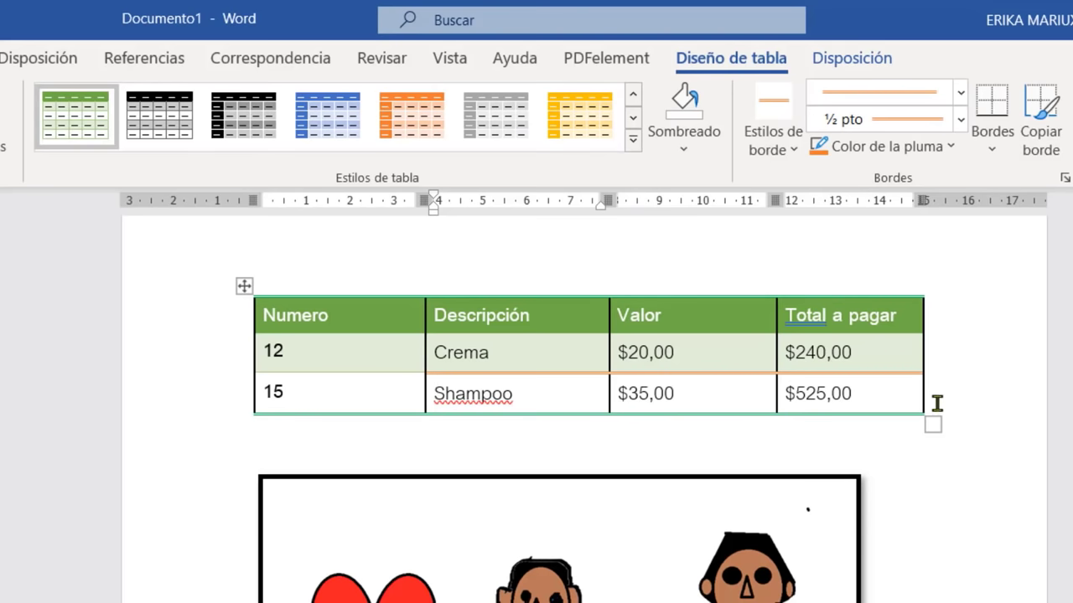
pyautogui.click(243, 287)
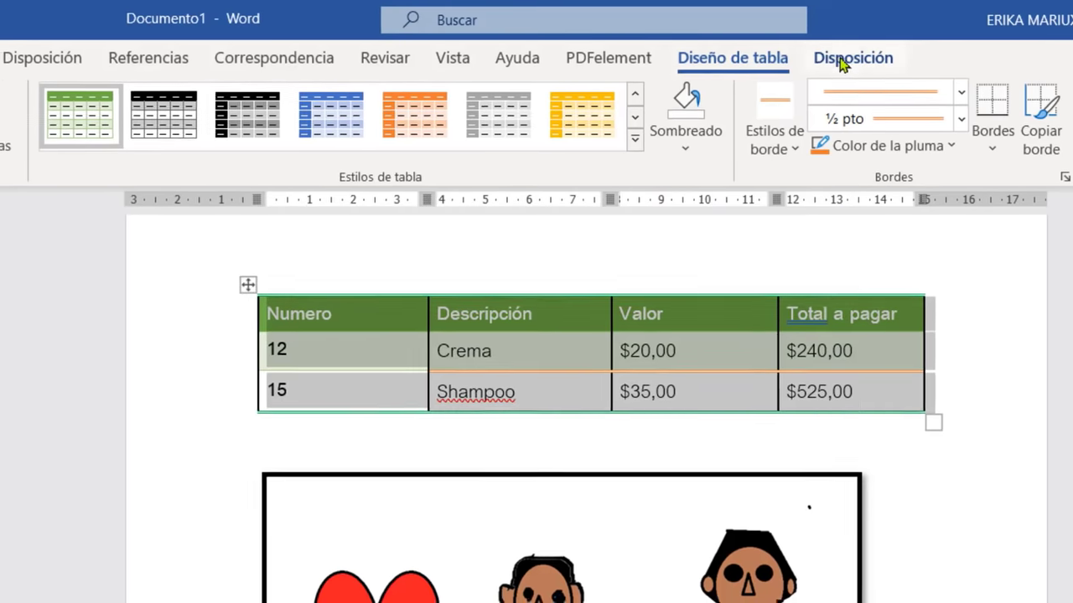
# Try merging Numero cells 12 and 15 in Disposición, then undo so they stay separate
pyautogui.click(846, 58)
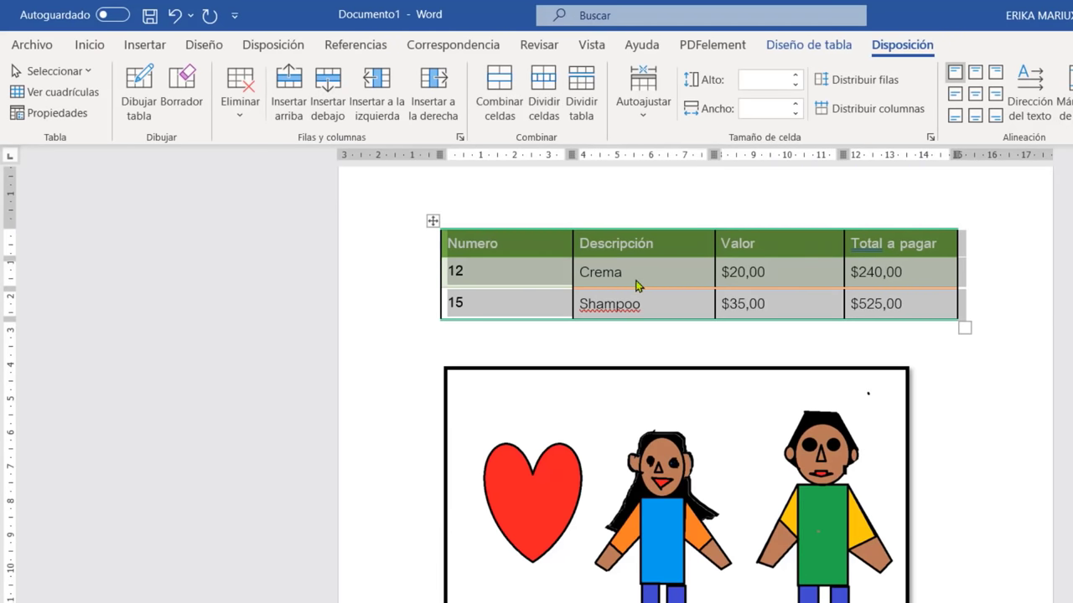
pyautogui.click(593, 302)
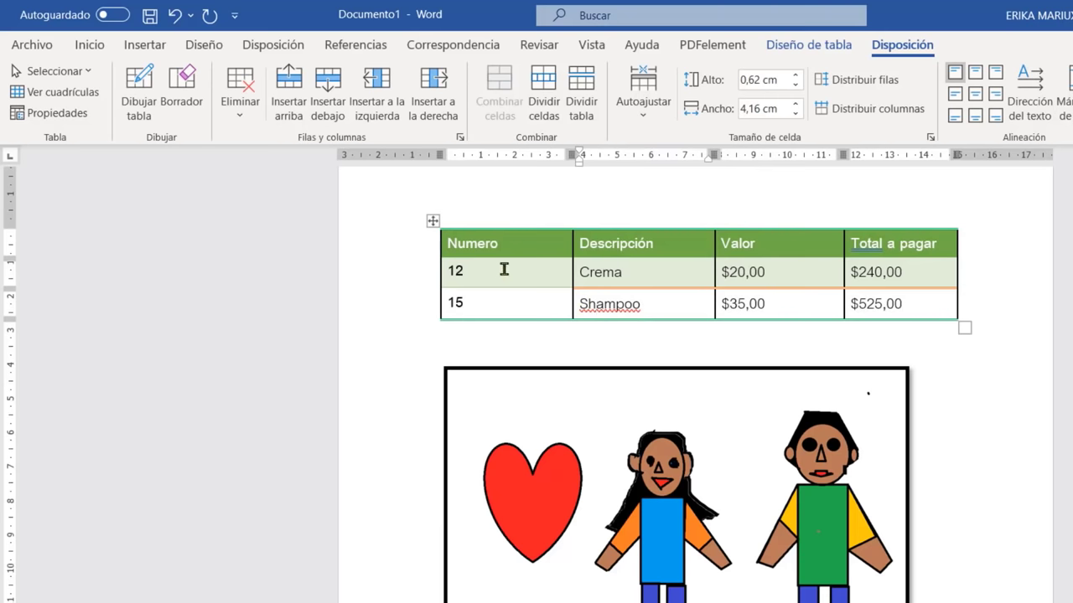
pyautogui.moveTo(500, 275); pyautogui.dragTo(499, 305)
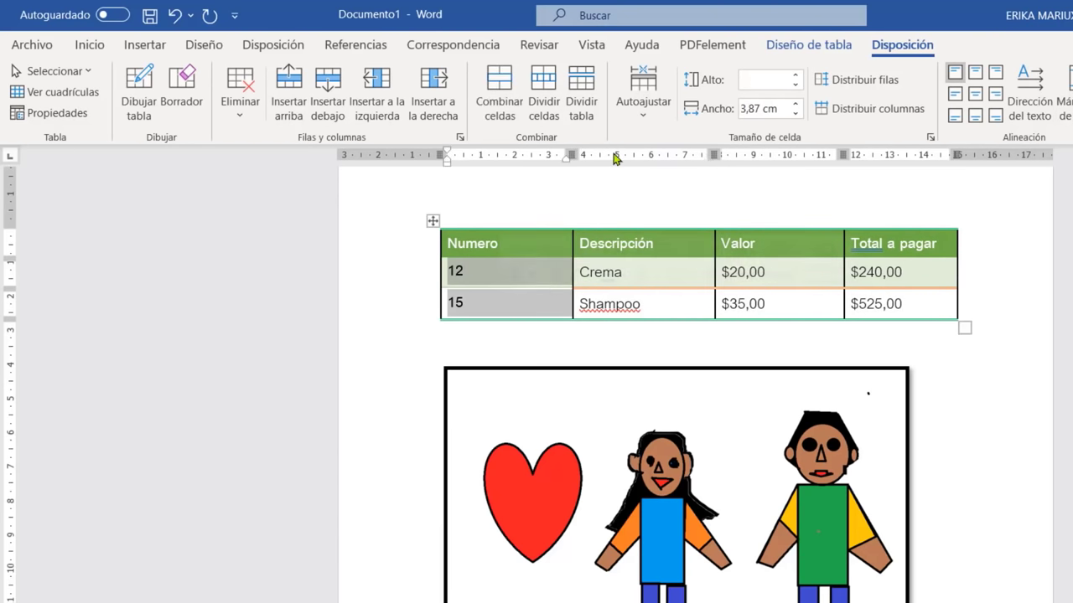
pyautogui.click(504, 92)
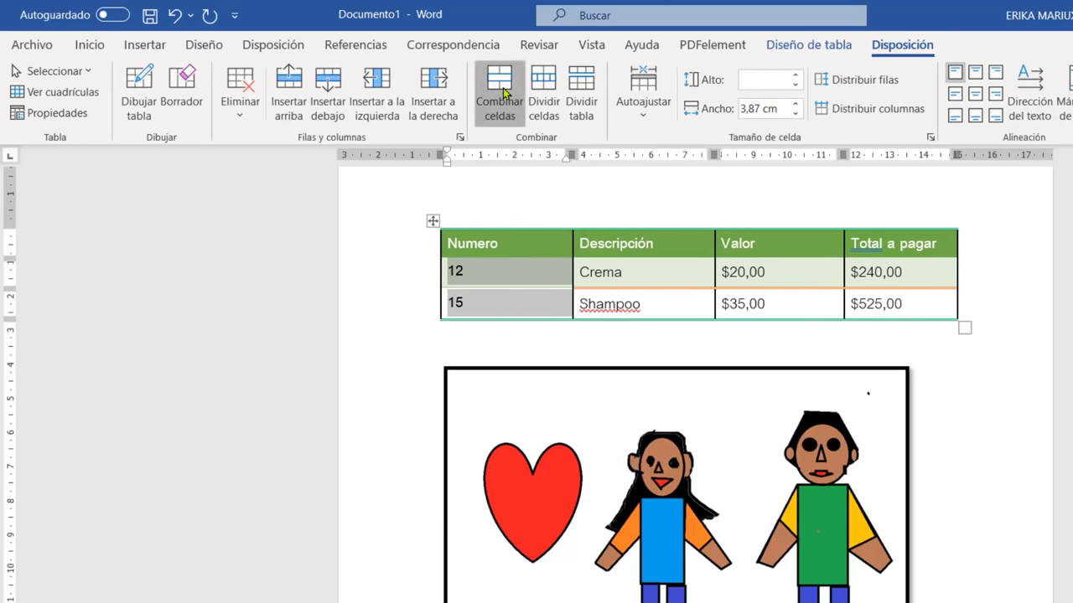
pyautogui.click(513, 316)
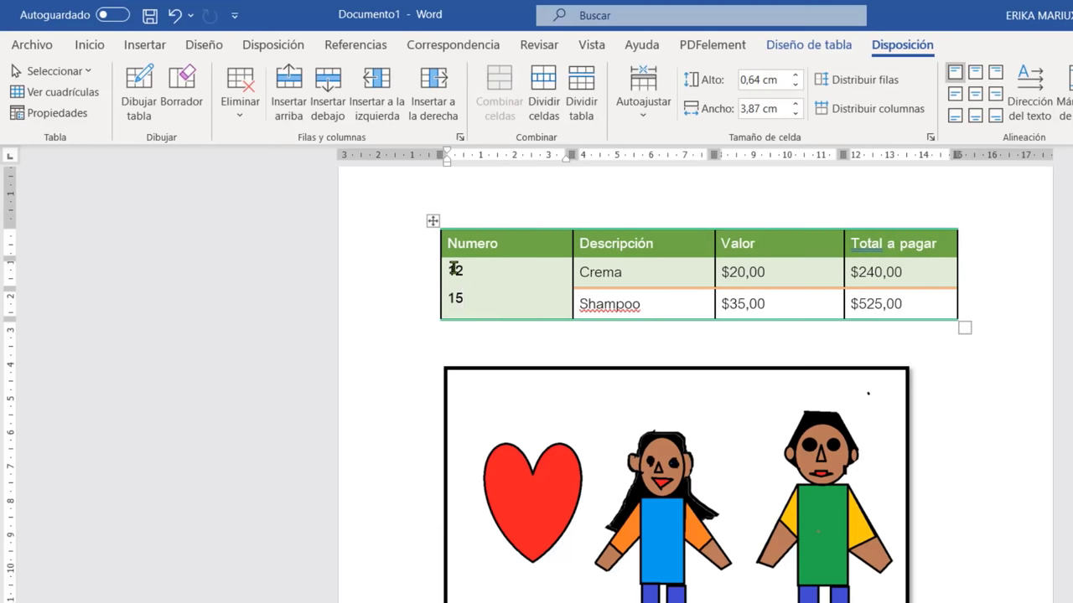
pyautogui.moveTo(453, 268); pyautogui.dragTo(529, 304)
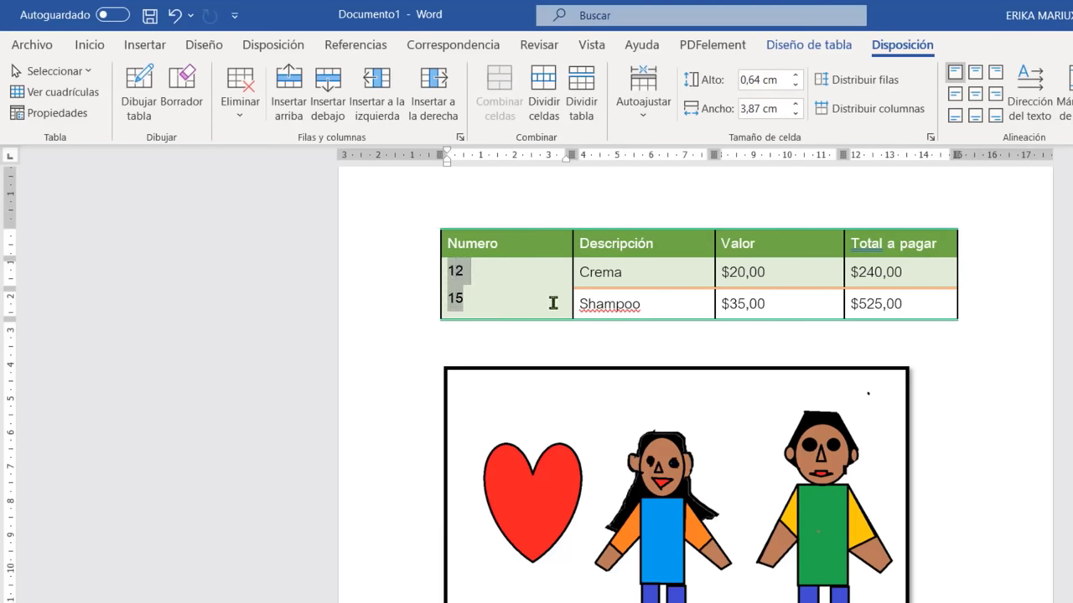
pyautogui.hotkey('ctrl', 'z')
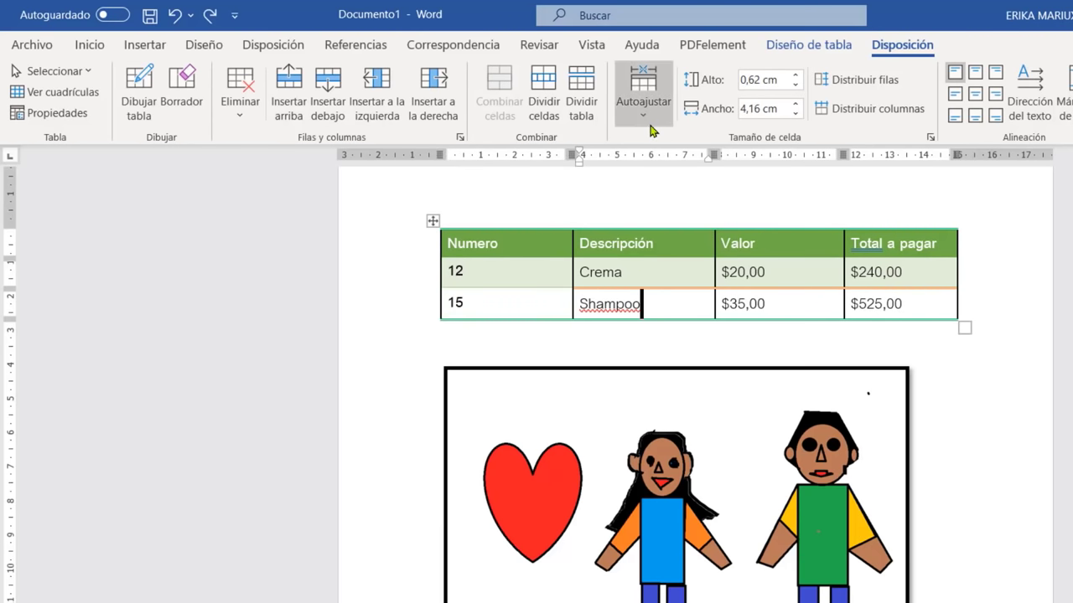
pyautogui.moveTo(593, 273); pyautogui.dragTo(933, 285)
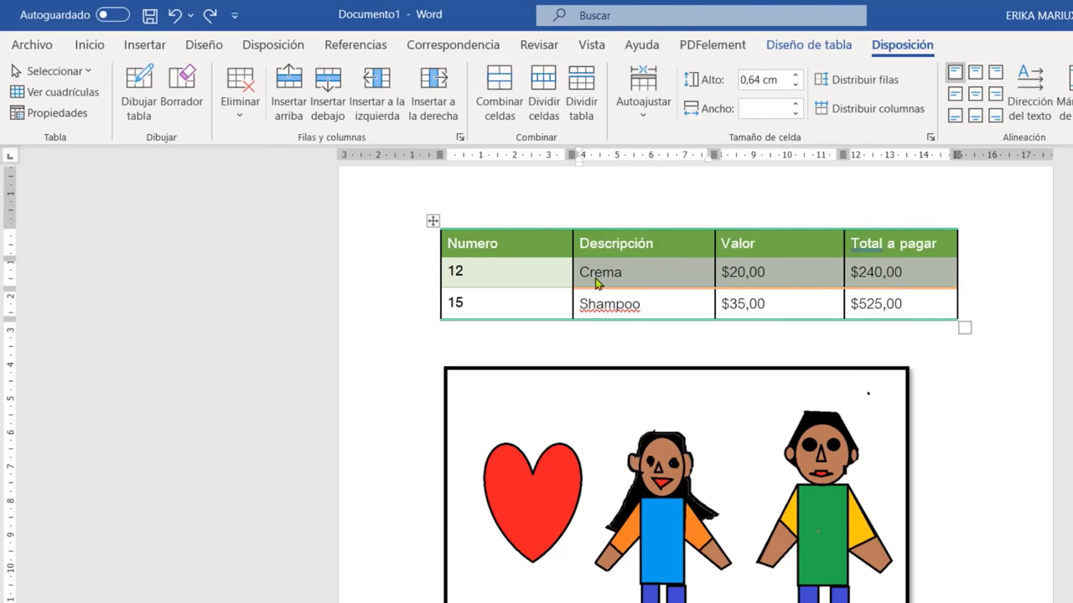
# Centre the Descripción, Valor and Total a pagar cells of the Crema and Shampoo rows
pyautogui.moveTo(594, 263)
pyautogui.mouseDown()
pyautogui.moveTo(870, 319)
pyautogui.moveTo(911, 310)
pyautogui.mouseUp()
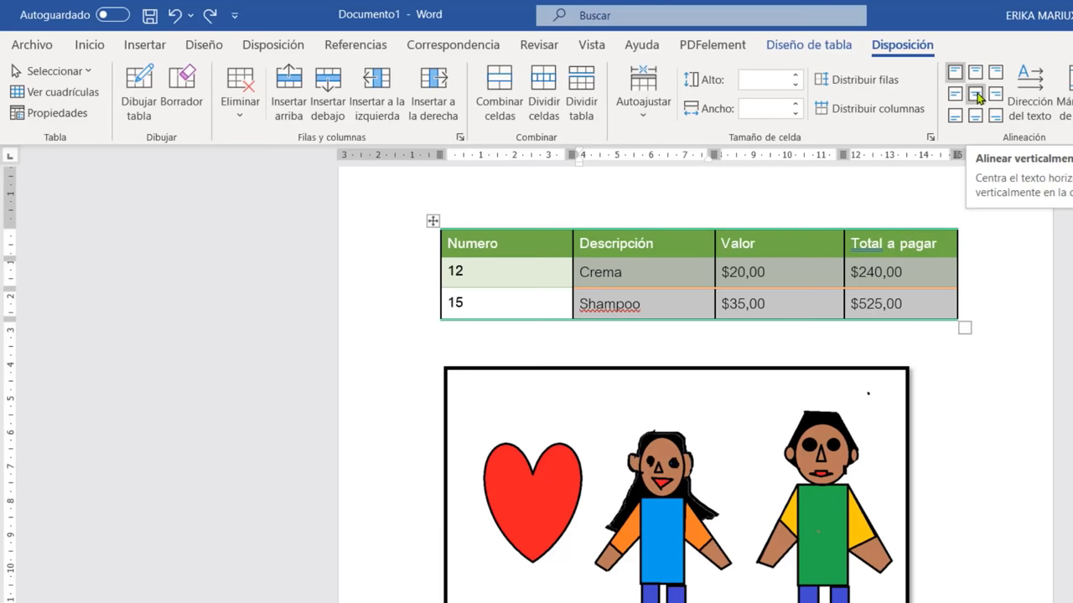
pyautogui.click(976, 95)
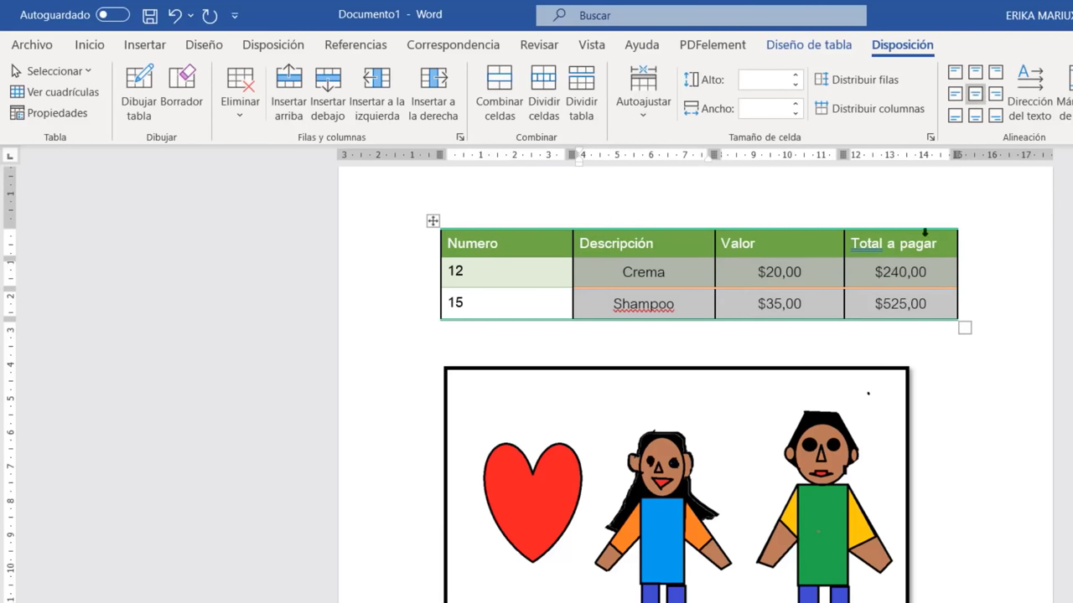
pyautogui.click(887, 308)
pyautogui.click(677, 297)
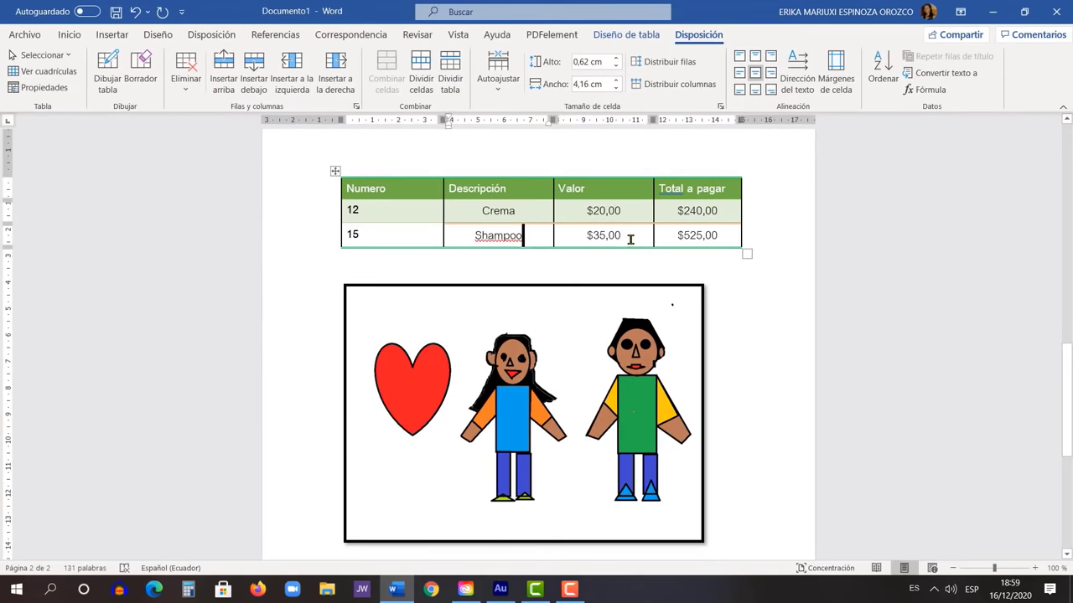
# Insert an empty line between the product table and the framed drawing below it
pyautogui.click(623, 235)
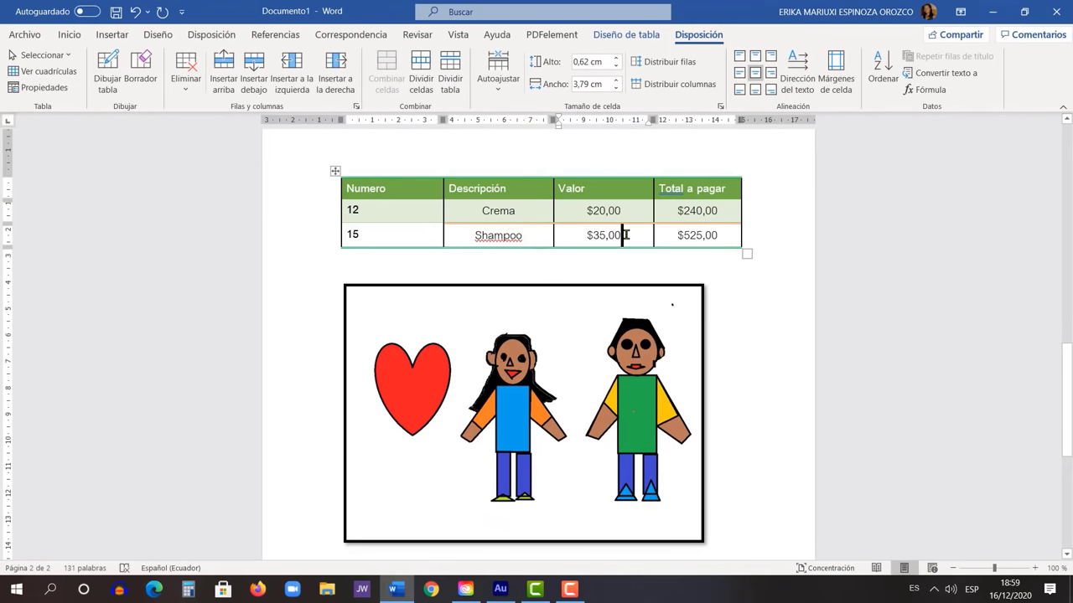
pyautogui.click(704, 187)
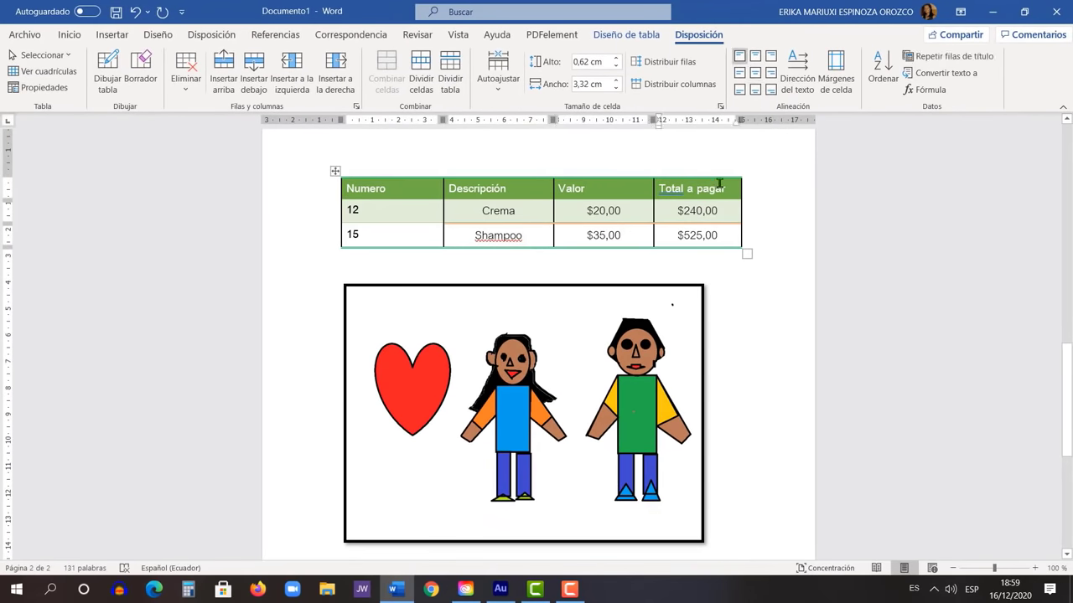
pyautogui.click(782, 248)
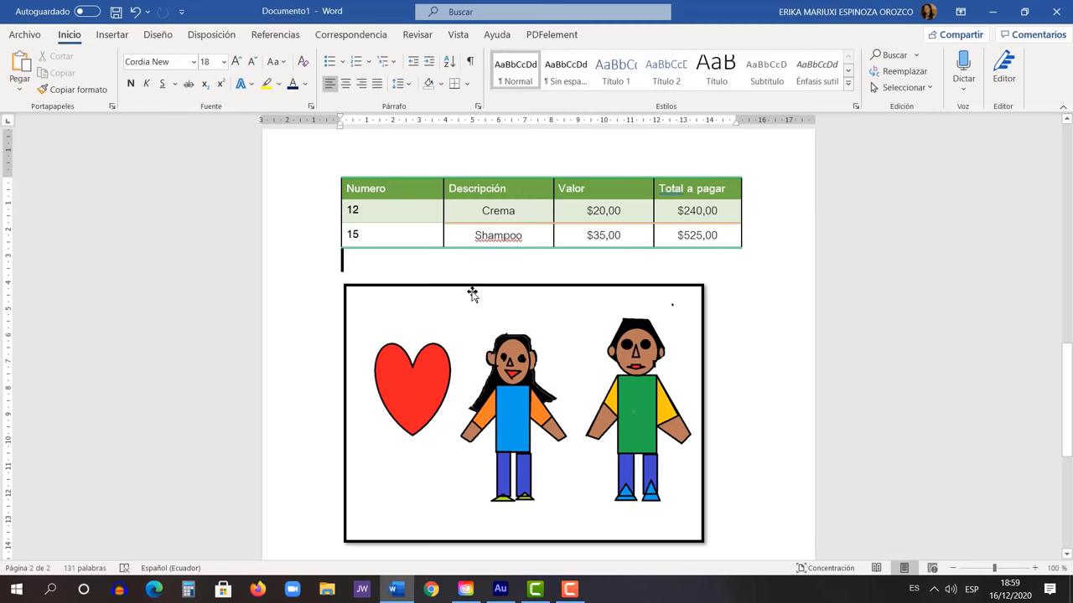
pyautogui.press('Return')
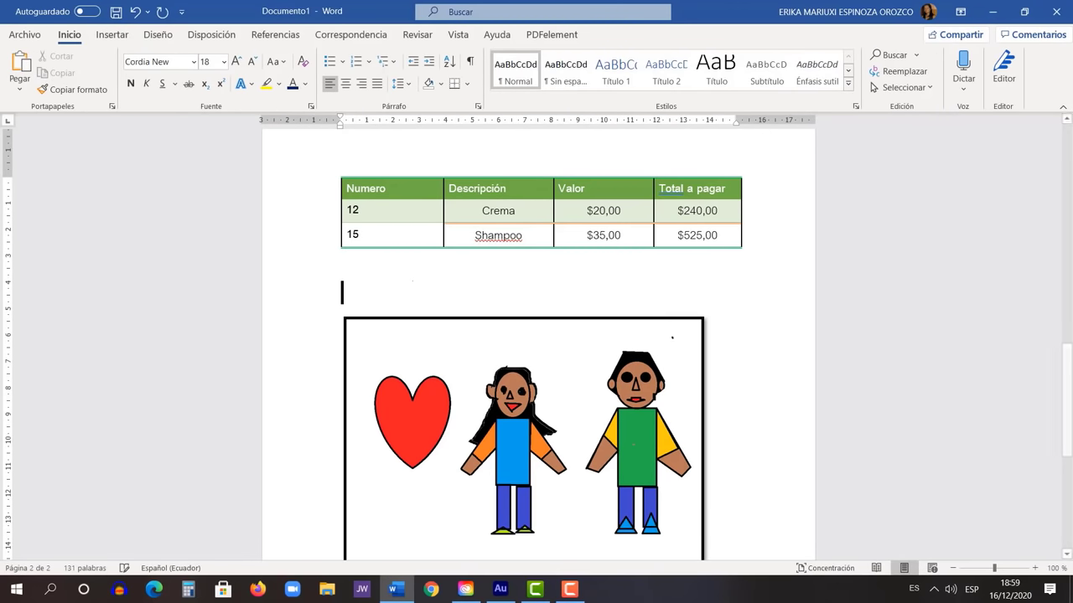
pyautogui.click(517, 238)
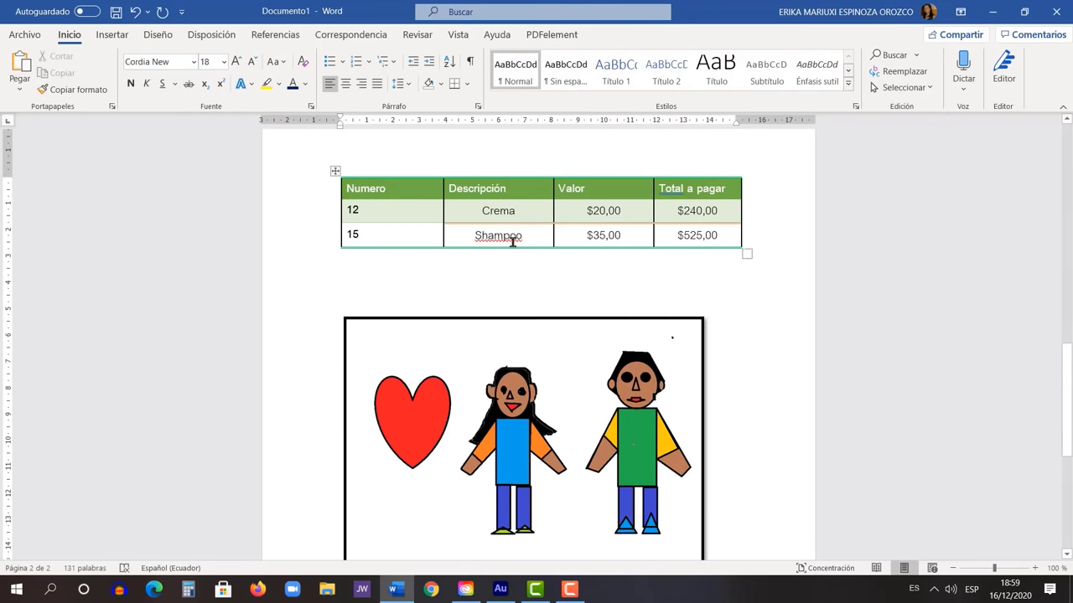
pyautogui.click(524, 341)
pyautogui.click(472, 294)
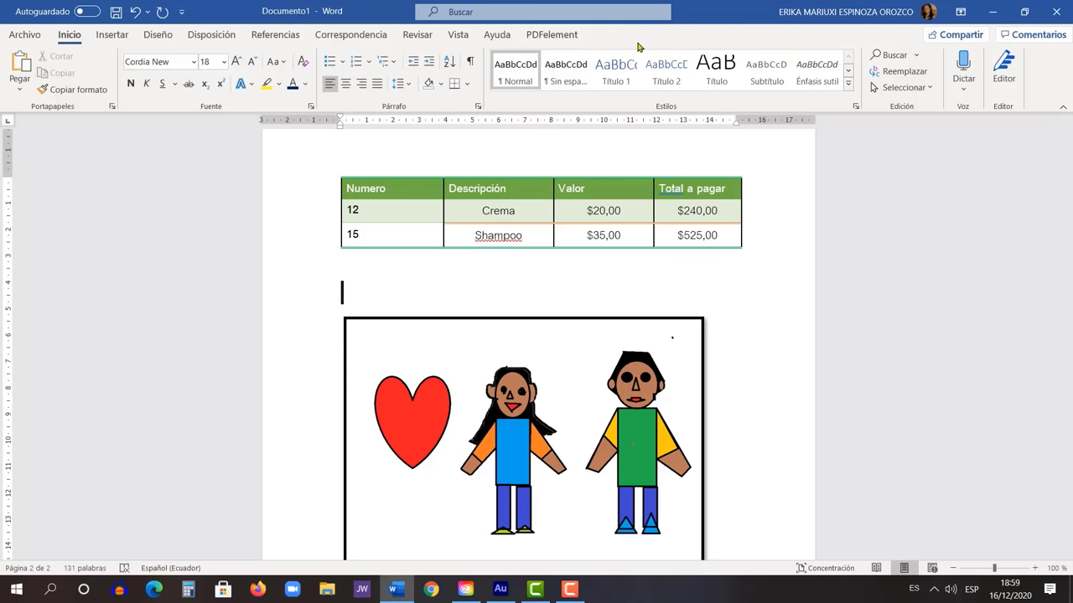
pyautogui.click(635, 232)
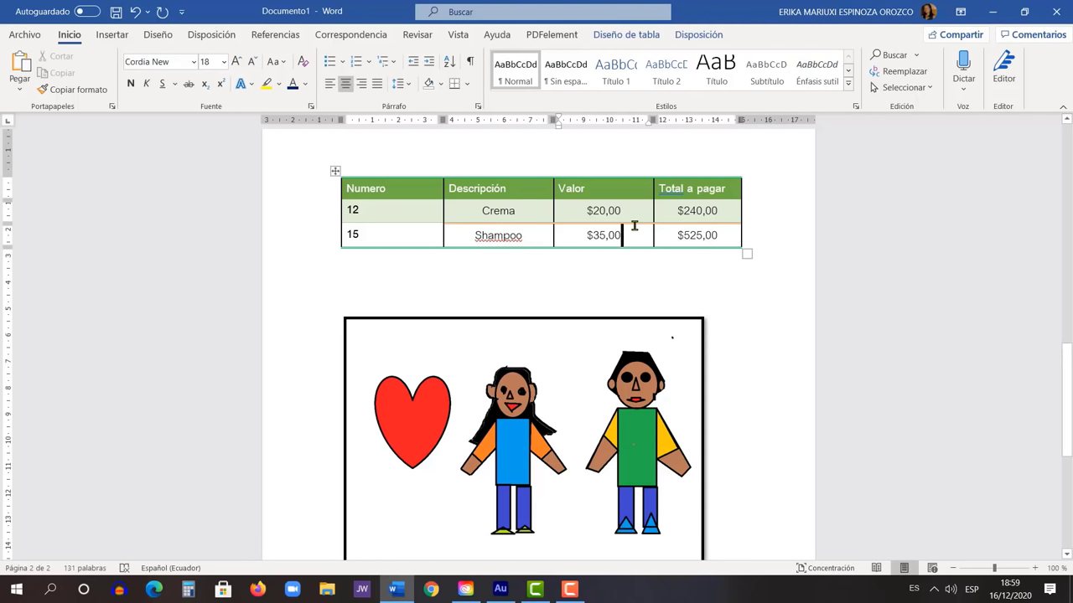
# Select the framed drawing and browse the Estilos de imagen and Efectos de la imagen lists without applying any
pyautogui.click(625, 37)
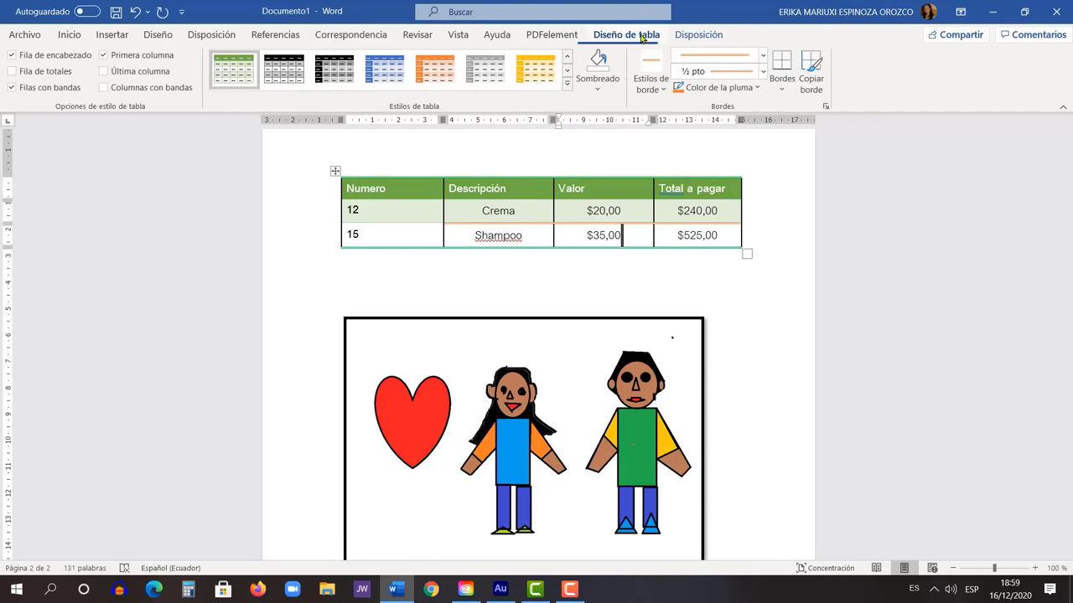
pyautogui.click(693, 34)
pyautogui.click(580, 414)
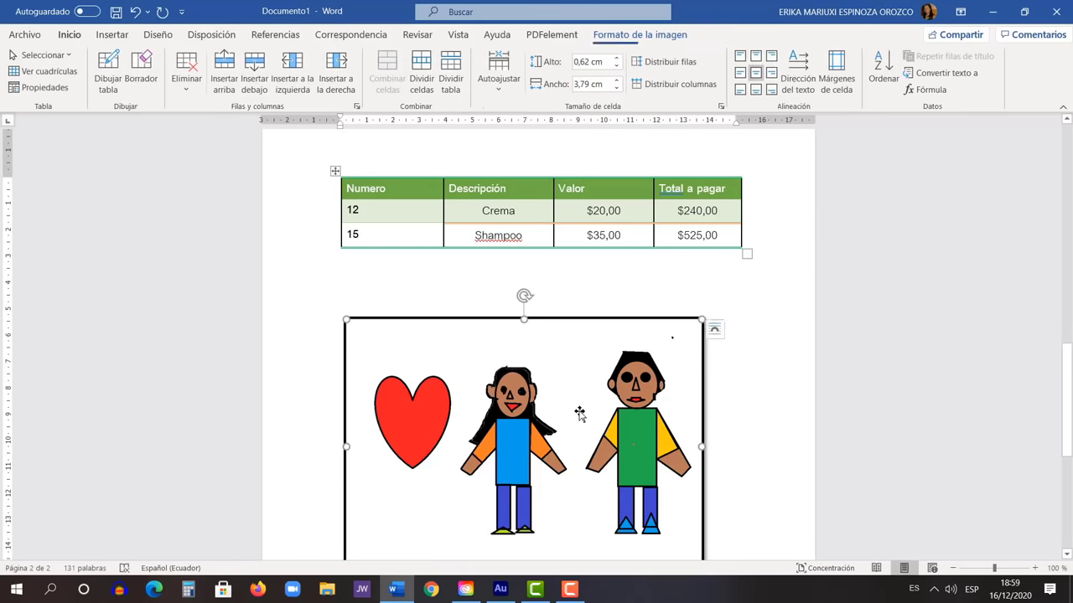
pyautogui.click(640, 34)
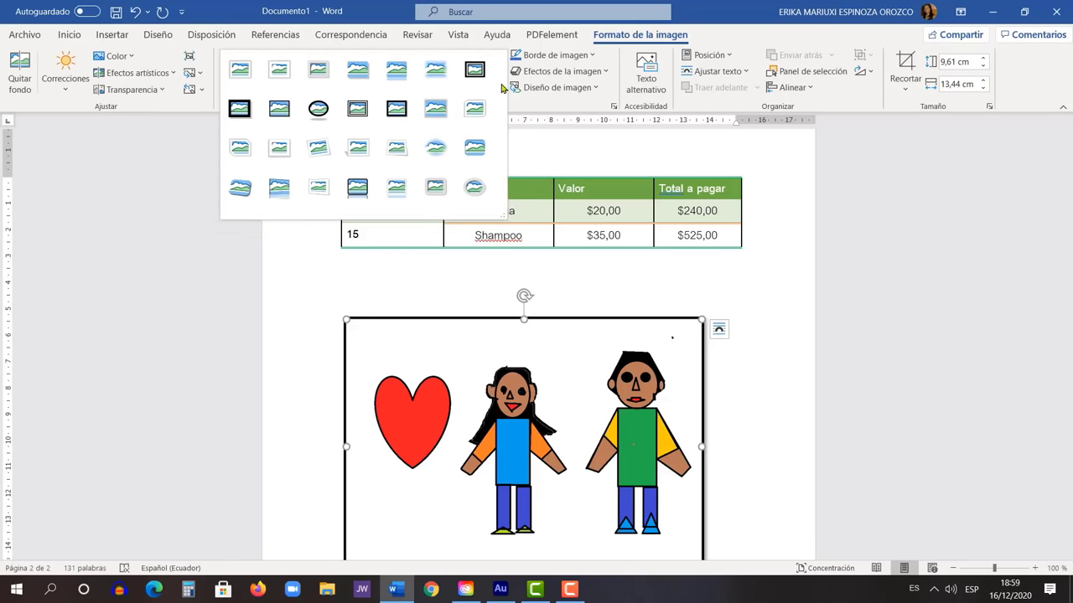
pyautogui.click(500, 84)
pyautogui.click(585, 74)
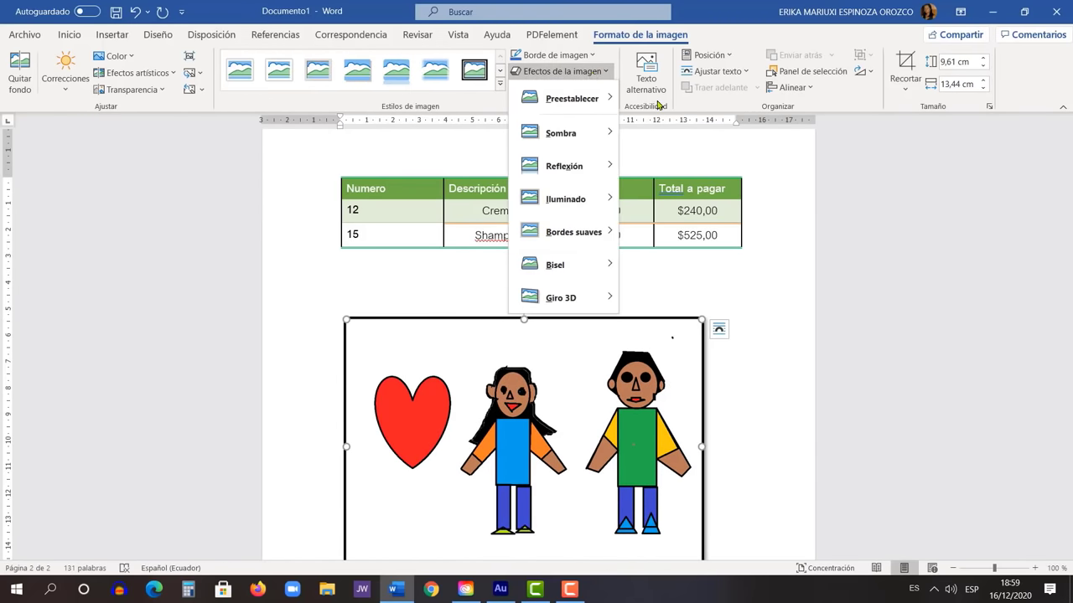
pyautogui.click(651, 428)
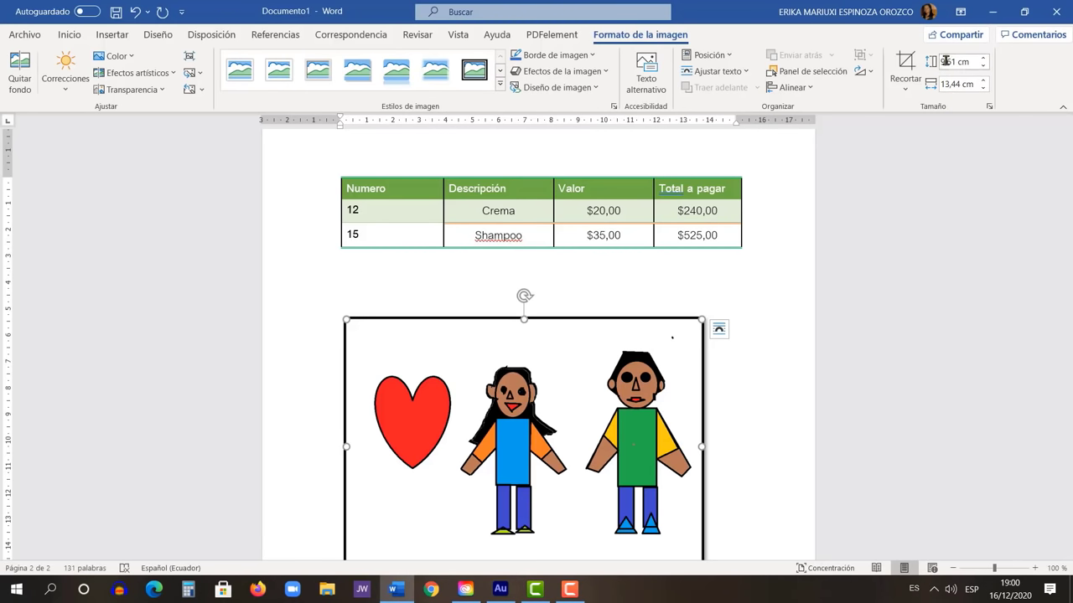
# Set the drawing's height to 6 cm so its width scales to 8,39 cm
pyautogui.click(950, 63)
pyautogui.write('6')
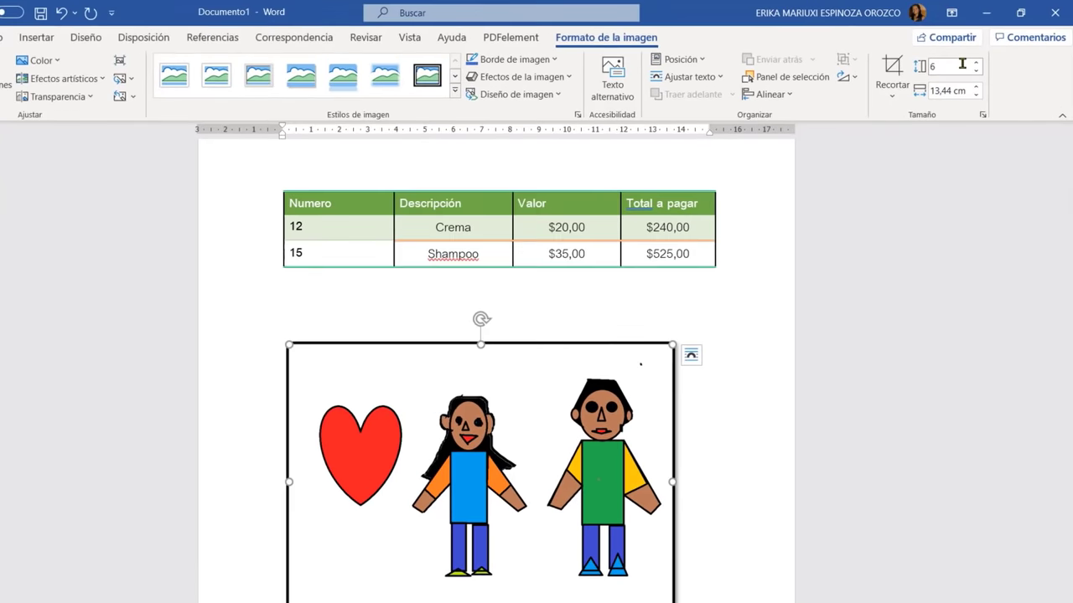
pyautogui.press('Tab')
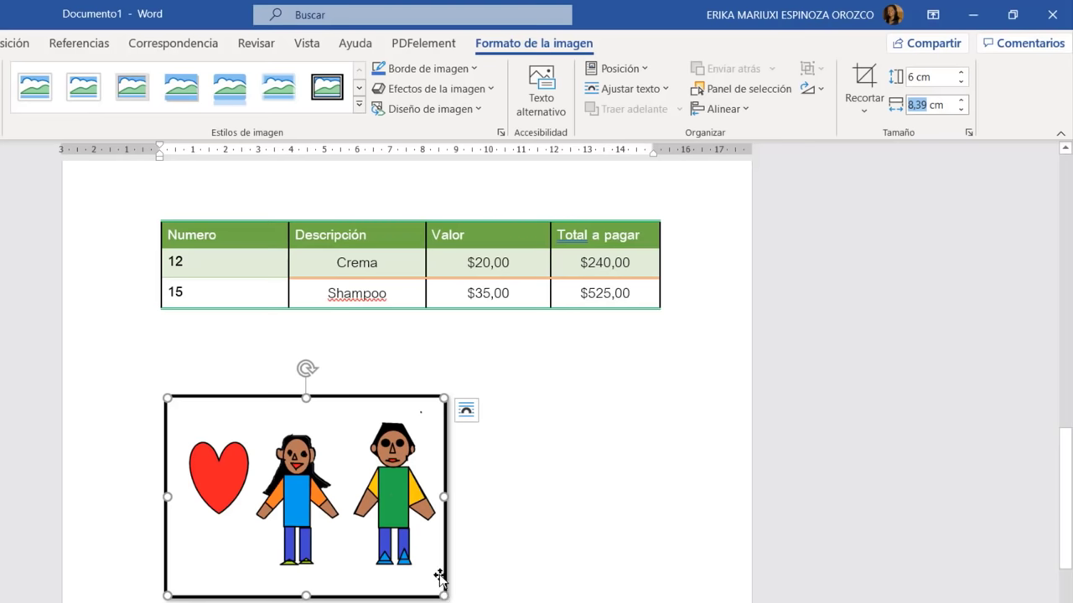
pyautogui.click(391, 533)
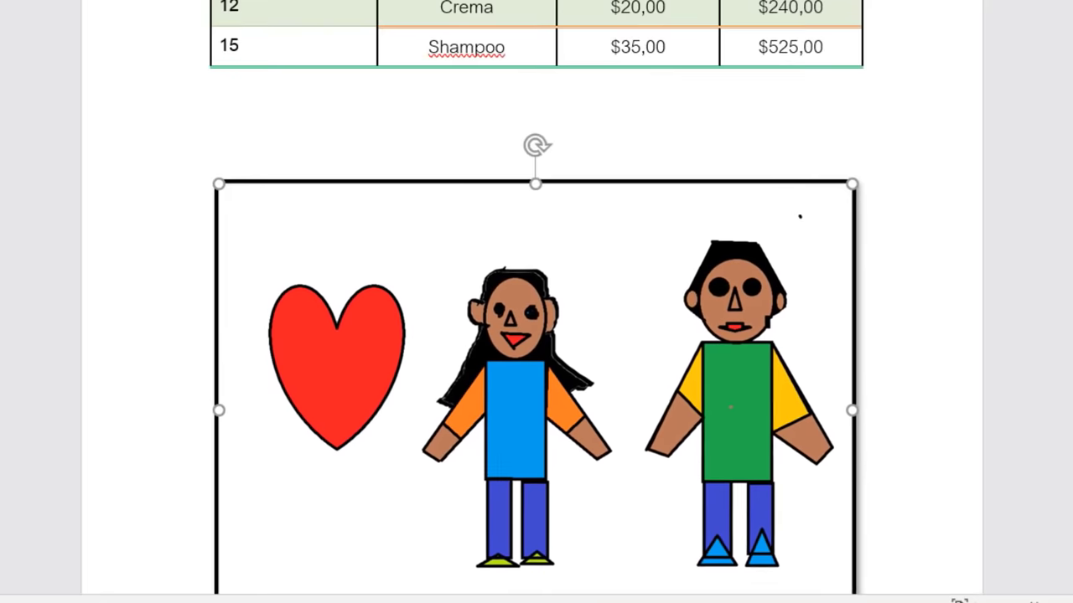
# Resize the framed drawing by dragging its corner and side handles, enlarging then shrinking it back
pyautogui.moveTo(581, 462)
pyautogui.mouseDown()
pyautogui.moveTo(882, 600)
pyautogui.moveTo(325, 202)
pyautogui.moveTo(774, 564)
pyautogui.moveTo(642, 517)
pyautogui.mouseUp()
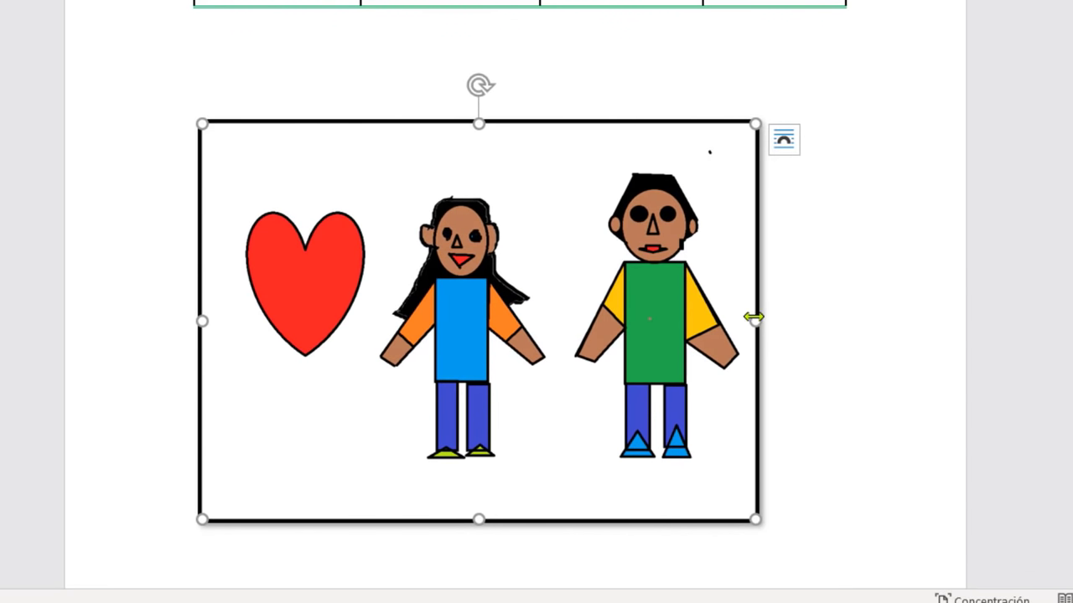
pyautogui.moveTo(755, 320)
pyautogui.mouseDown()
pyautogui.moveTo(781, 317)
pyautogui.moveTo(747, 322)
pyautogui.mouseUp()
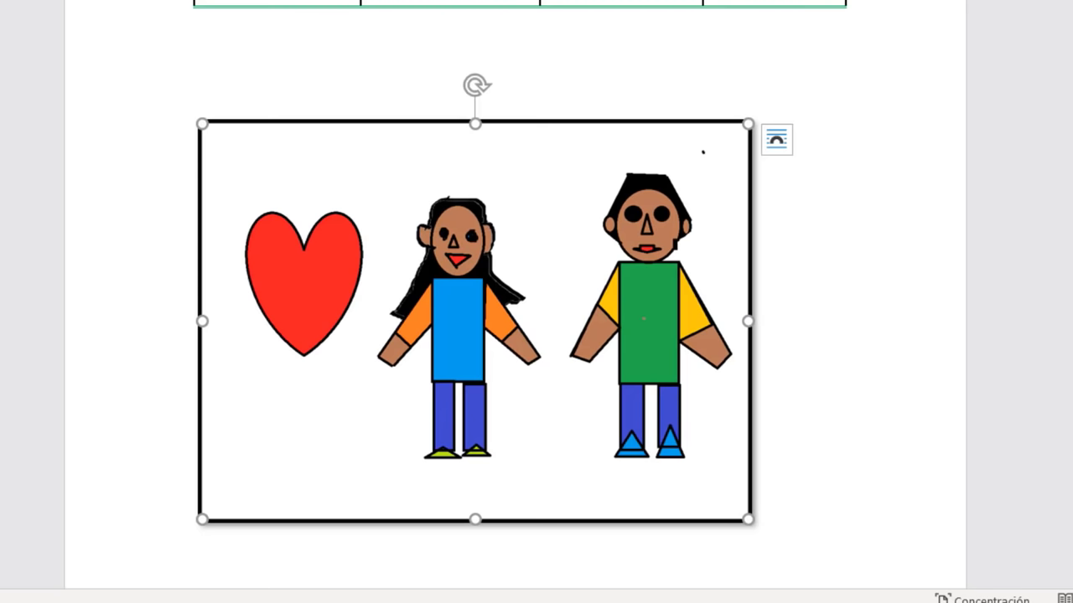
pyautogui.moveTo(747, 520); pyautogui.dragTo(915, 599)
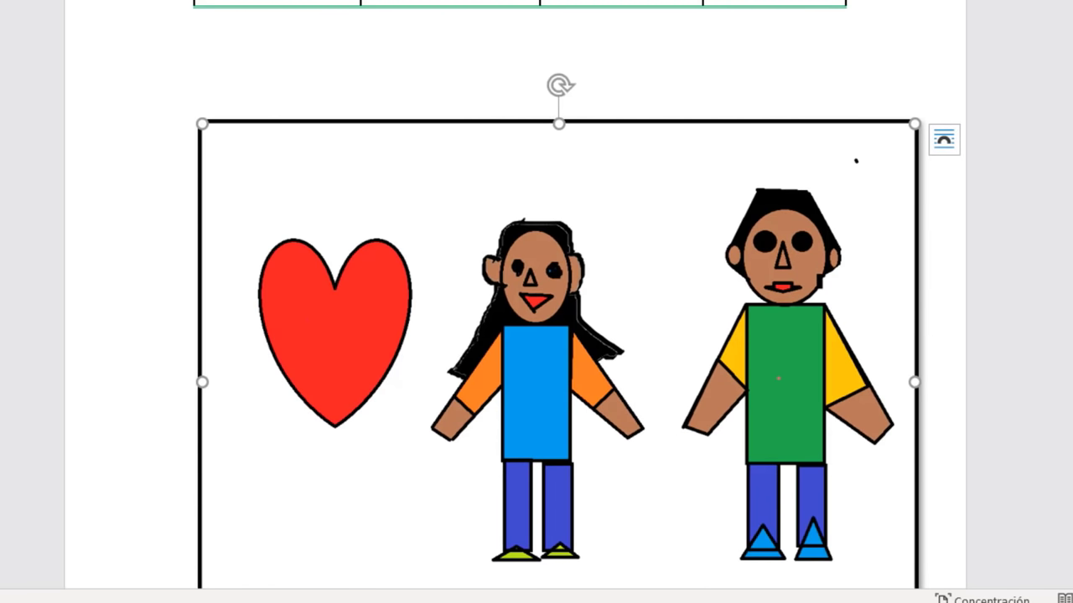
pyautogui.scroll(-3, 927, 350)
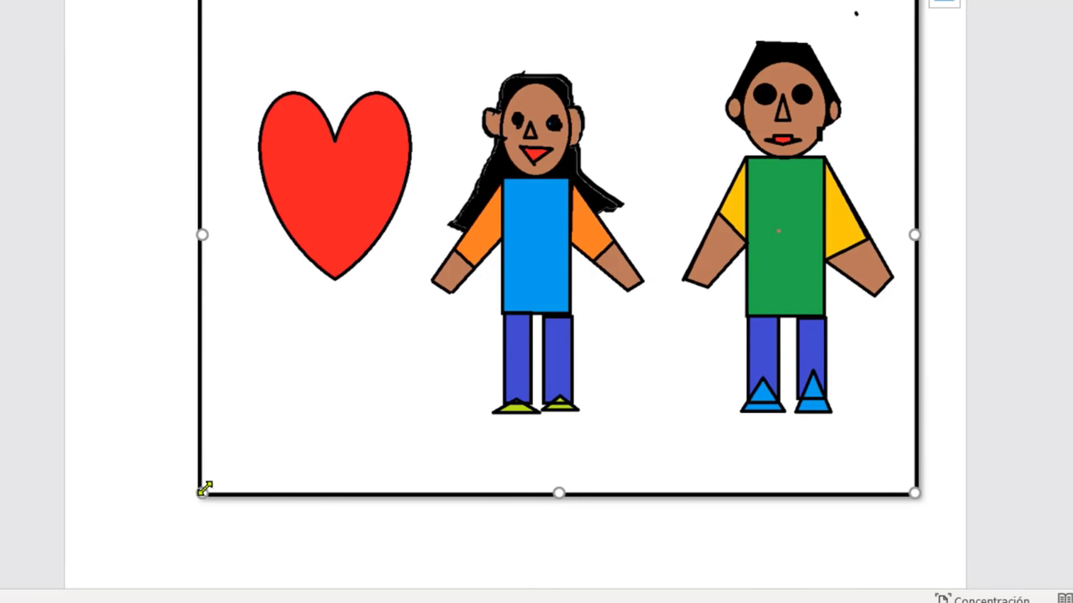
pyautogui.moveTo(202, 494)
pyautogui.mouseDown()
pyautogui.moveTo(393, 374)
pyautogui.moveTo(411, 343)
pyautogui.mouseUp()
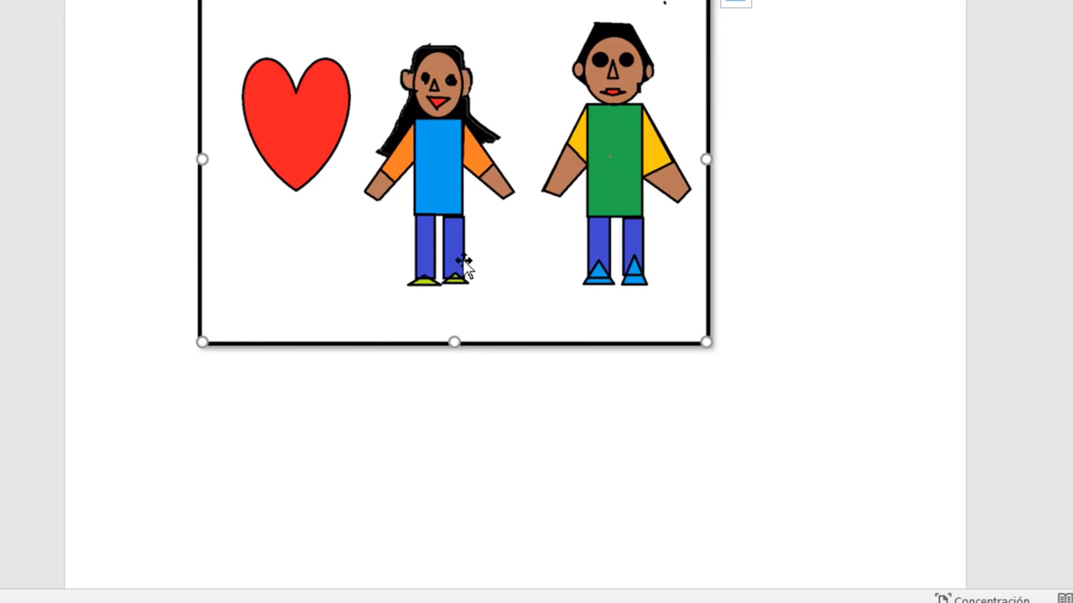
pyautogui.scroll(2, 469, 247)
pyautogui.scroll(1, 459, 46)
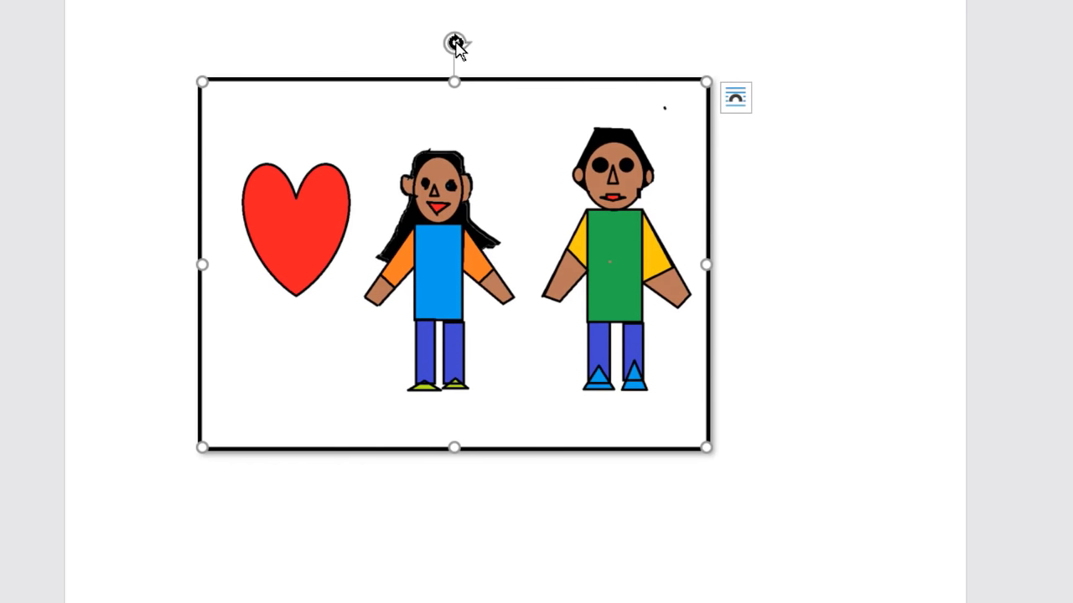
# Try rotating the drawing counter-clockwise, then return it to upright
pyautogui.moveTo(455, 46)
pyautogui.mouseDown()
pyautogui.moveTo(334, 91)
pyautogui.moveTo(444, 261)
pyautogui.mouseUp()
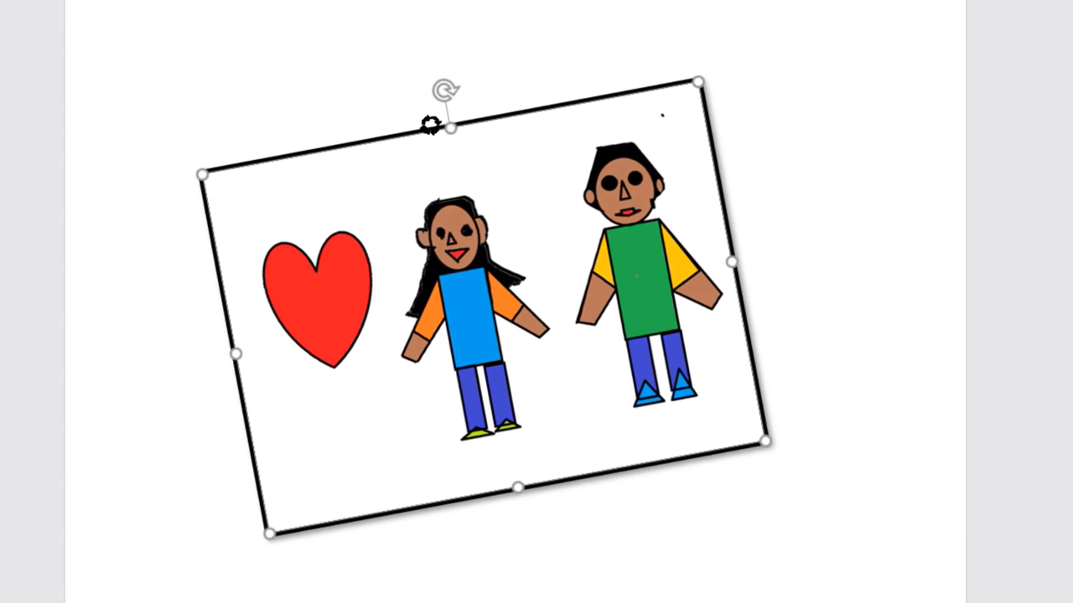
pyautogui.moveTo(445, 261); pyautogui.dragTo(456, 99)
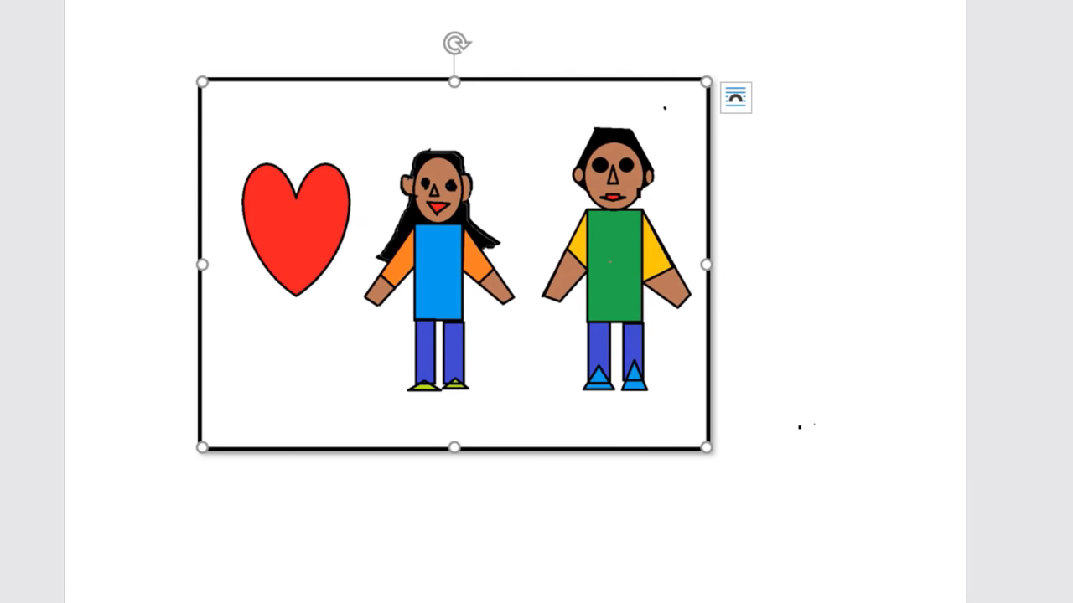
pyautogui.click(801, 429)
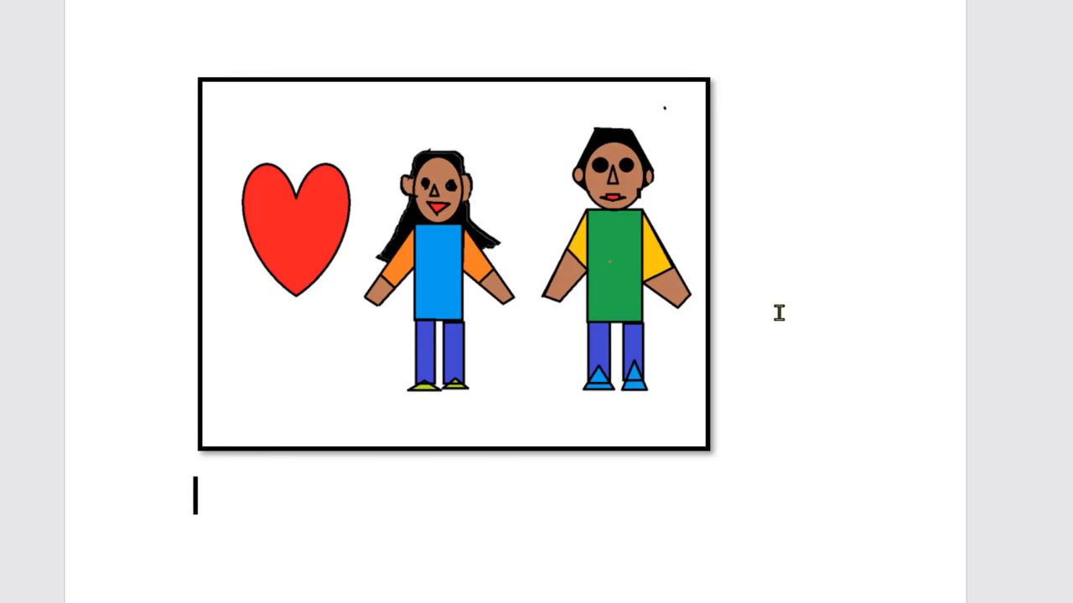
pyautogui.scroll(10, 777, 311)
pyautogui.scroll(3, 786, 286)
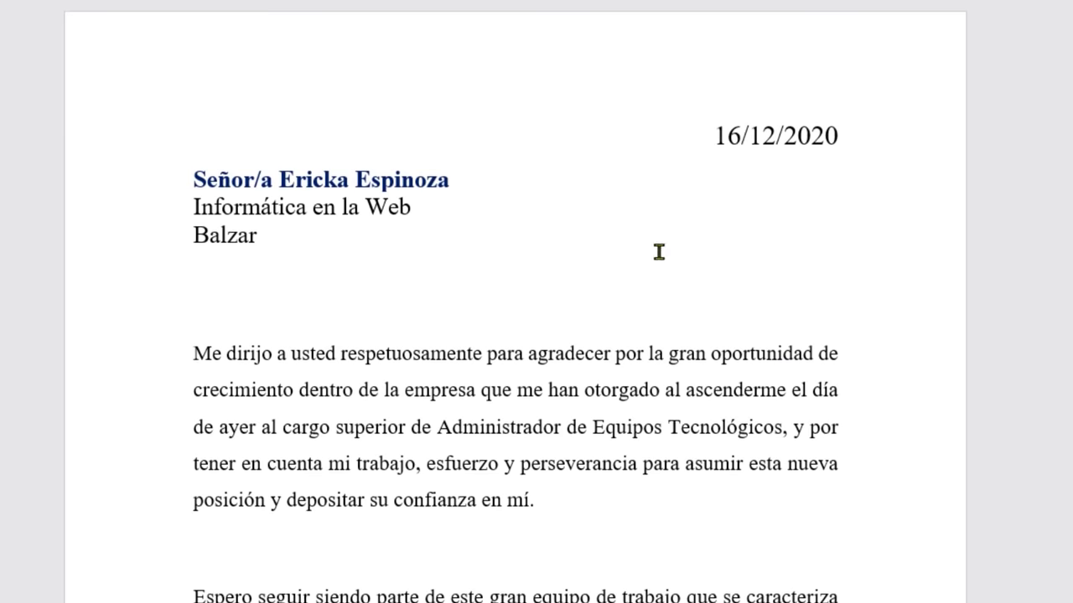
pyautogui.scroll(-5, 659, 261)
pyautogui.scroll(-5, 636, 287)
pyautogui.scroll(-5, 635, 287)
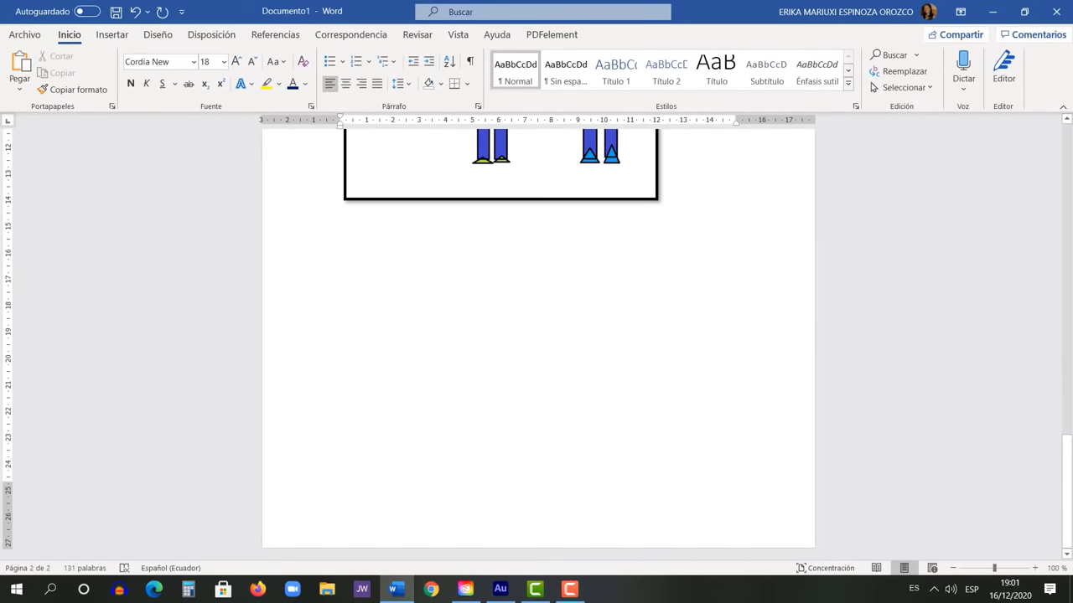
pyautogui.scroll(15, 836, 249)
pyautogui.scroll(2, 729, 247)
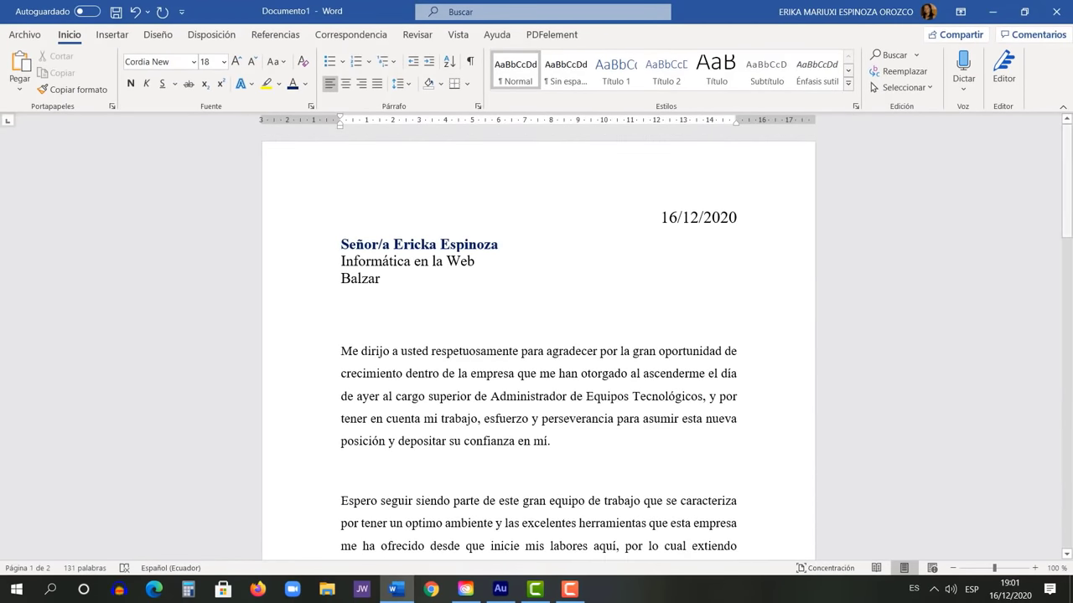
pyautogui.moveTo(1067, 151); pyautogui.dragTo(1067, 373)
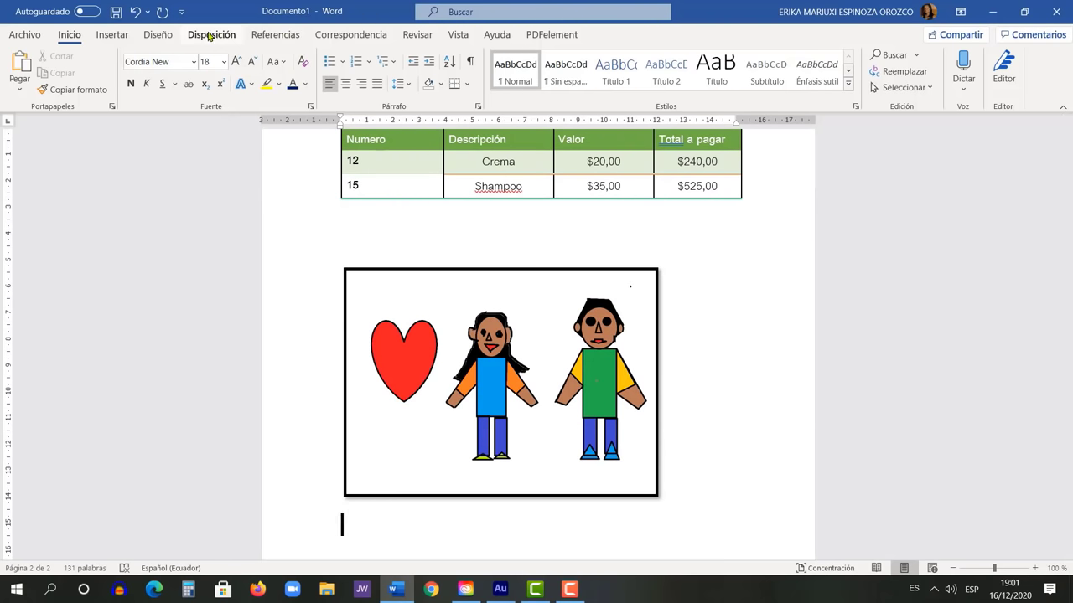
# Draw a heart from Formas básicas to the right of the drawing, about 4,11 × 3,81 cm
pyautogui.click(113, 38)
pyautogui.click(215, 56)
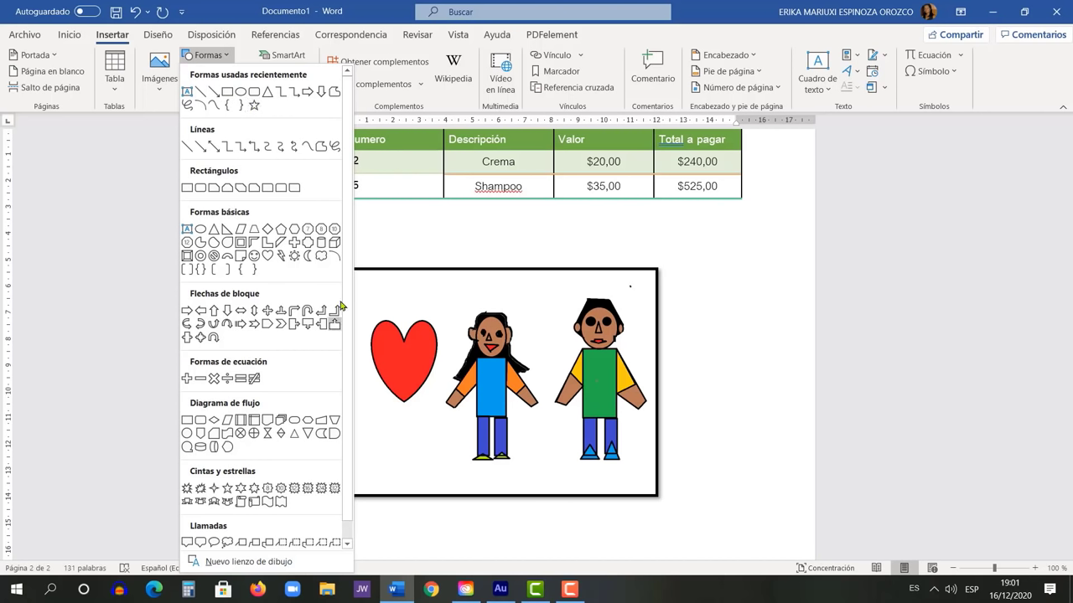
pyautogui.click(269, 256)
pyautogui.moveTo(693, 305); pyautogui.dragTo(751, 409)
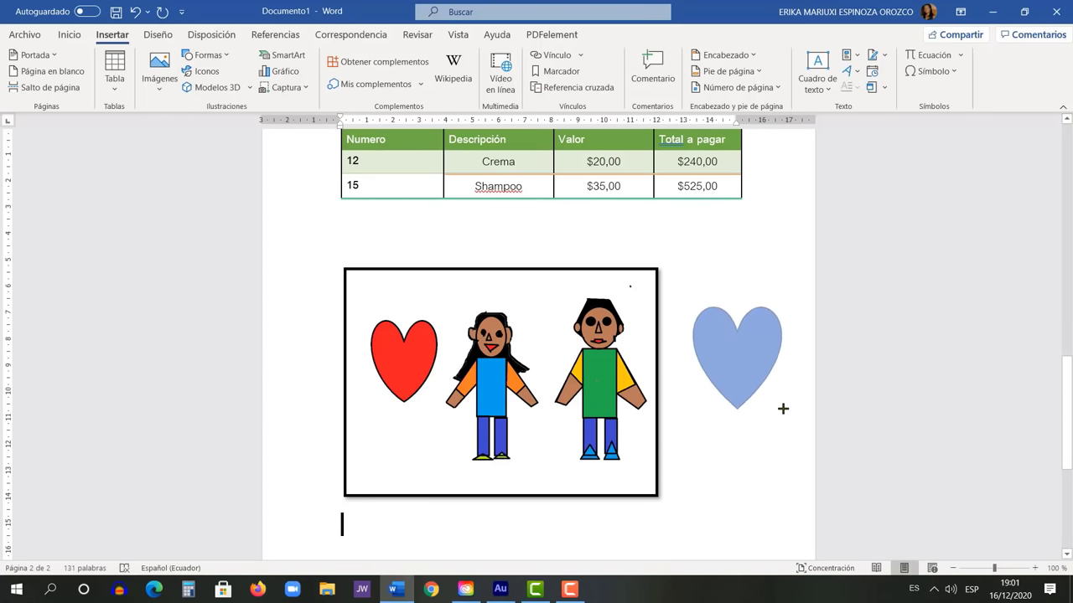
pyautogui.moveTo(750, 409); pyautogui.dragTo(793, 414)
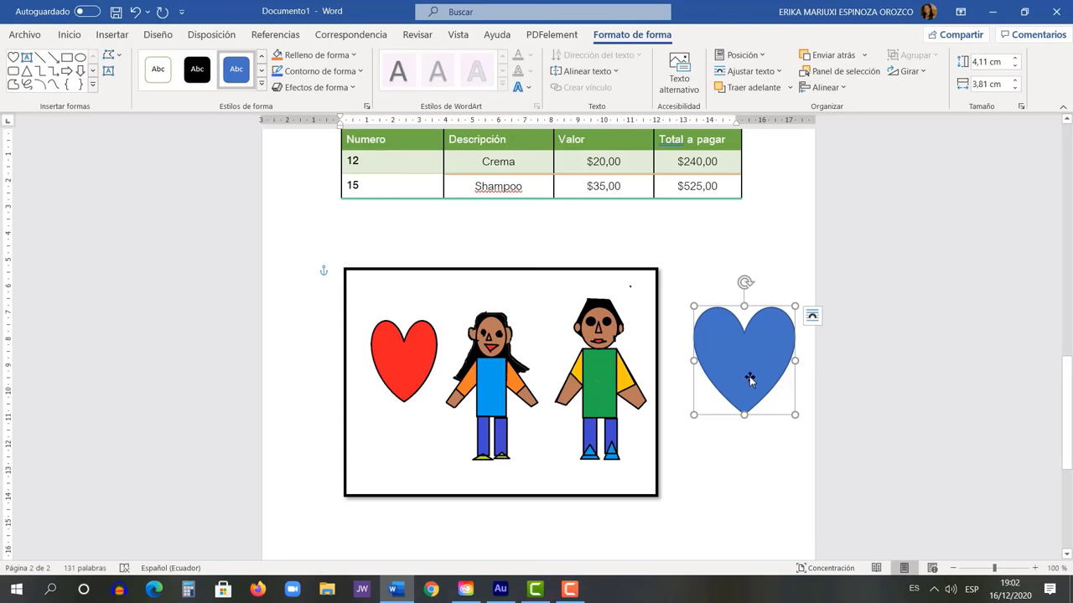
# Nudge the heart down-left, apply the yellow theme shape style, then fill it standard red
pyautogui.moveTo(751, 380); pyautogui.dragTo(741, 406)
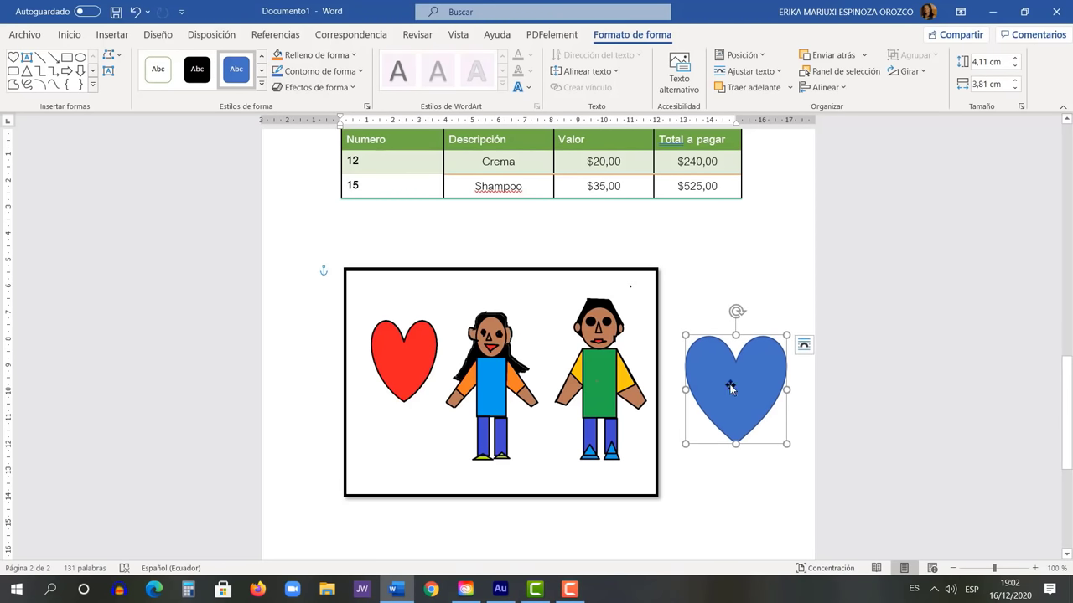
pyautogui.click(261, 84)
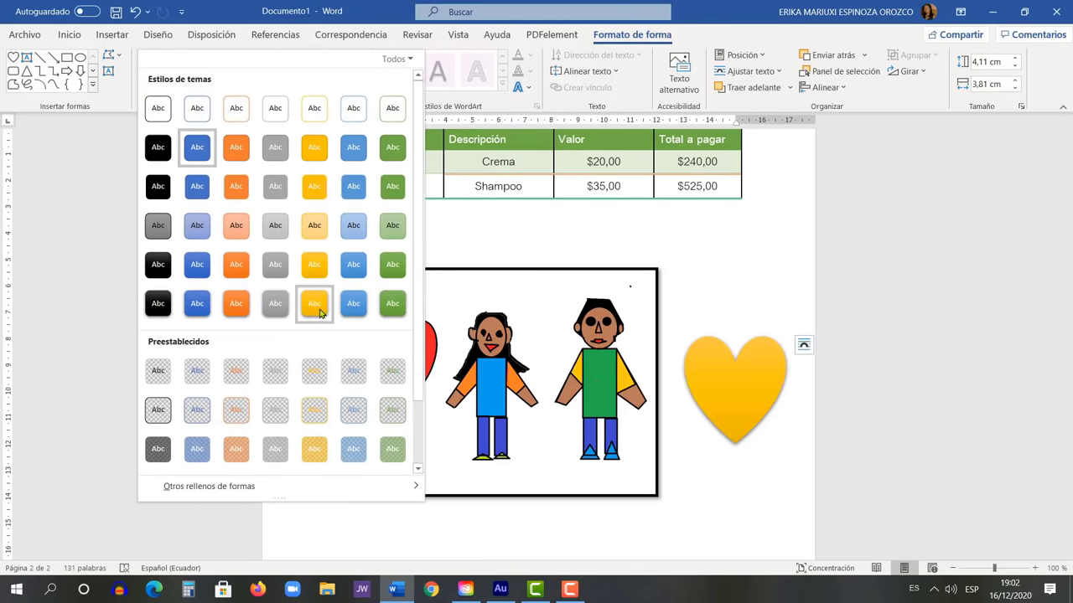
pyautogui.click(316, 277)
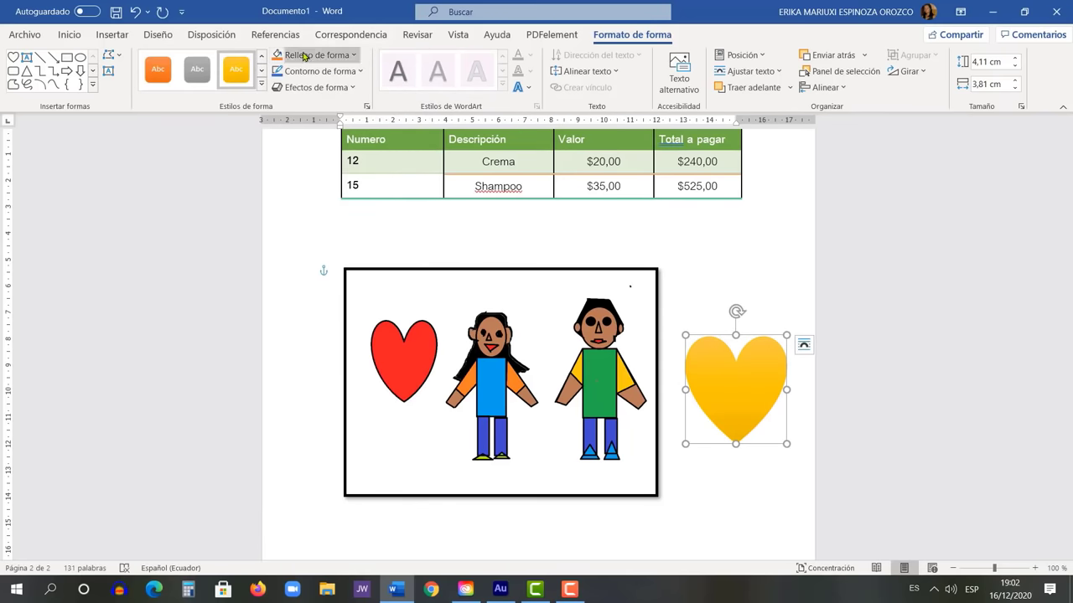
pyautogui.click(331, 59)
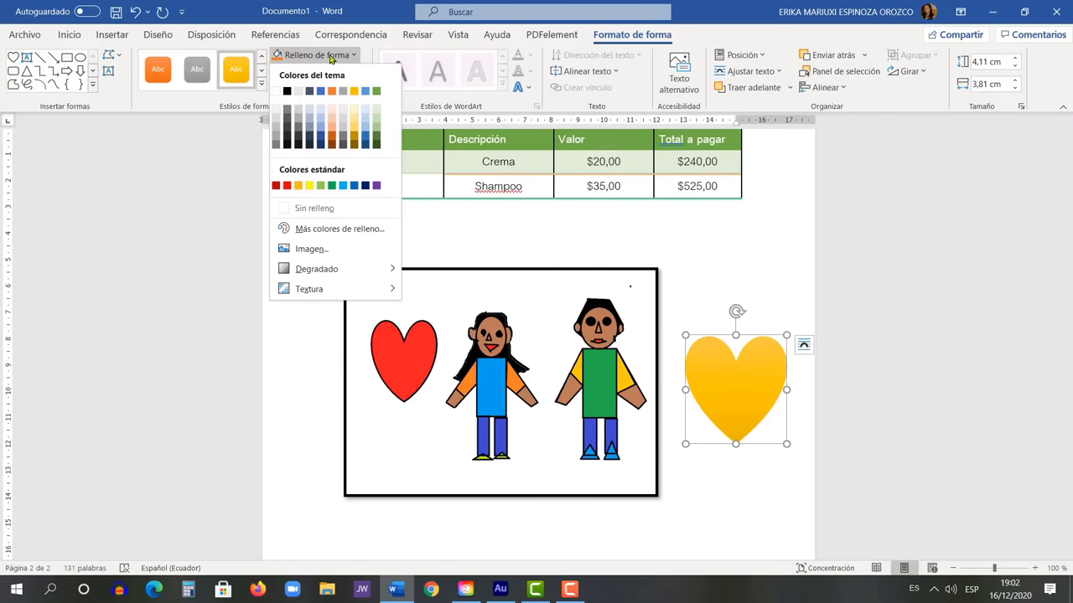
pyautogui.click(288, 188)
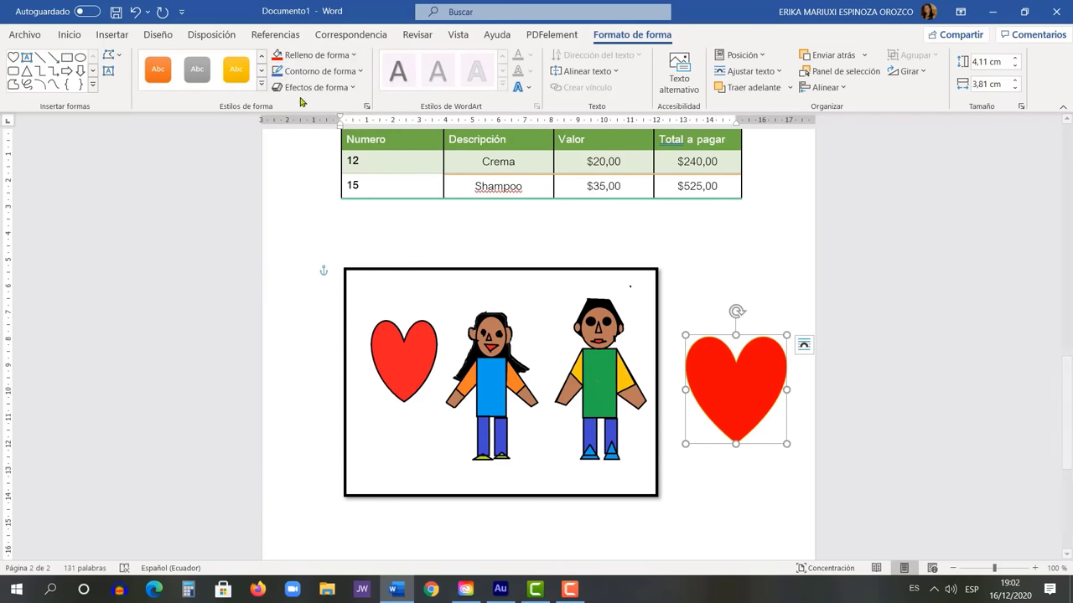
# Change the heart's fill to the custom light pink RGB 255,125,125 (#FF7D7D)
pyautogui.click(313, 62)
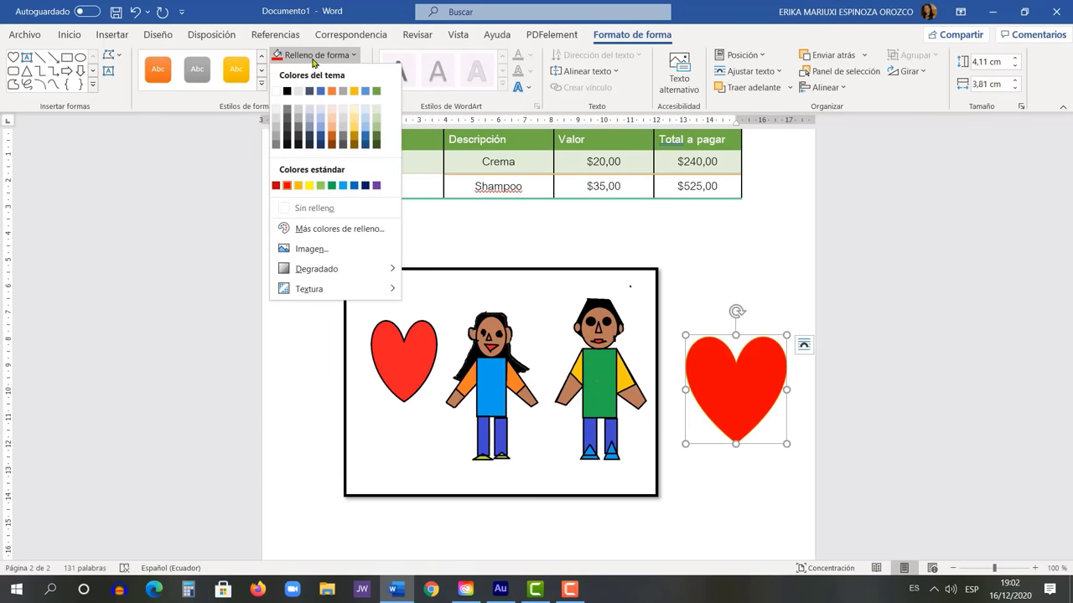
pyautogui.click(325, 229)
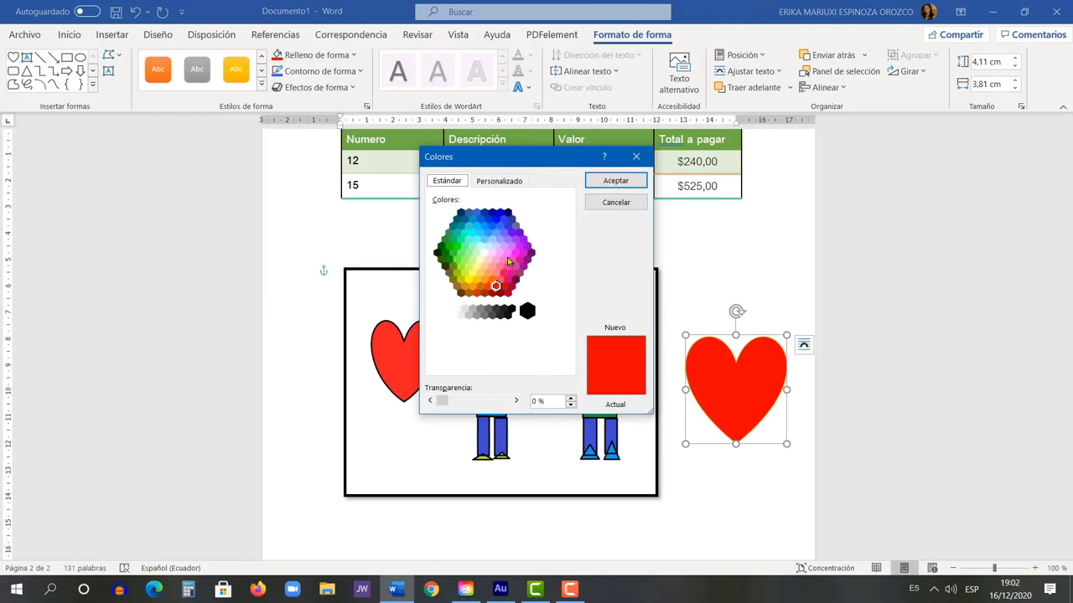
pyautogui.click(506, 182)
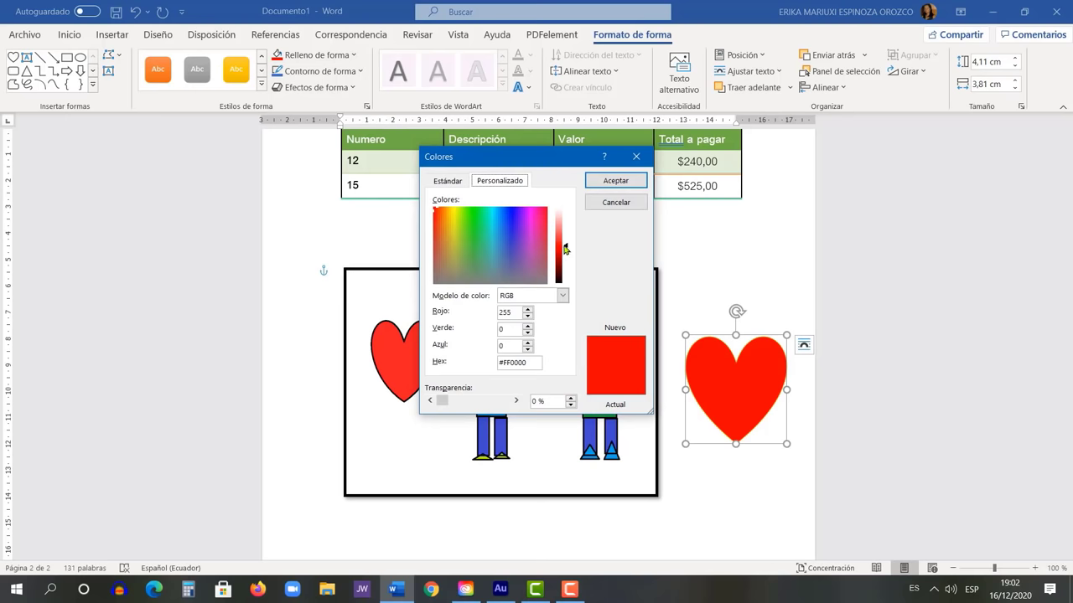
pyautogui.moveTo(565, 249); pyautogui.dragTo(568, 231)
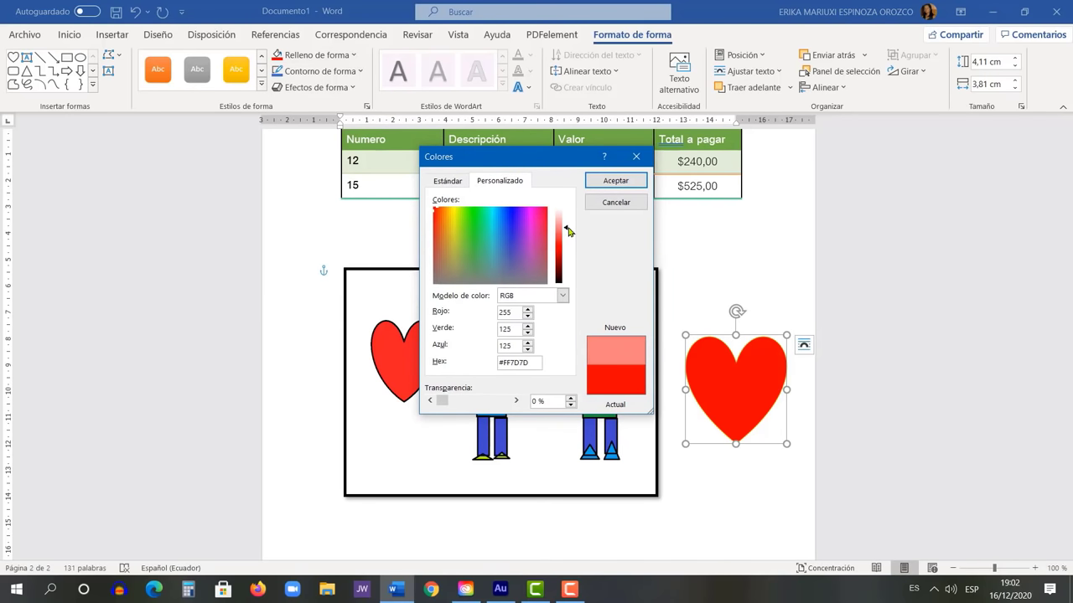
pyautogui.click(609, 186)
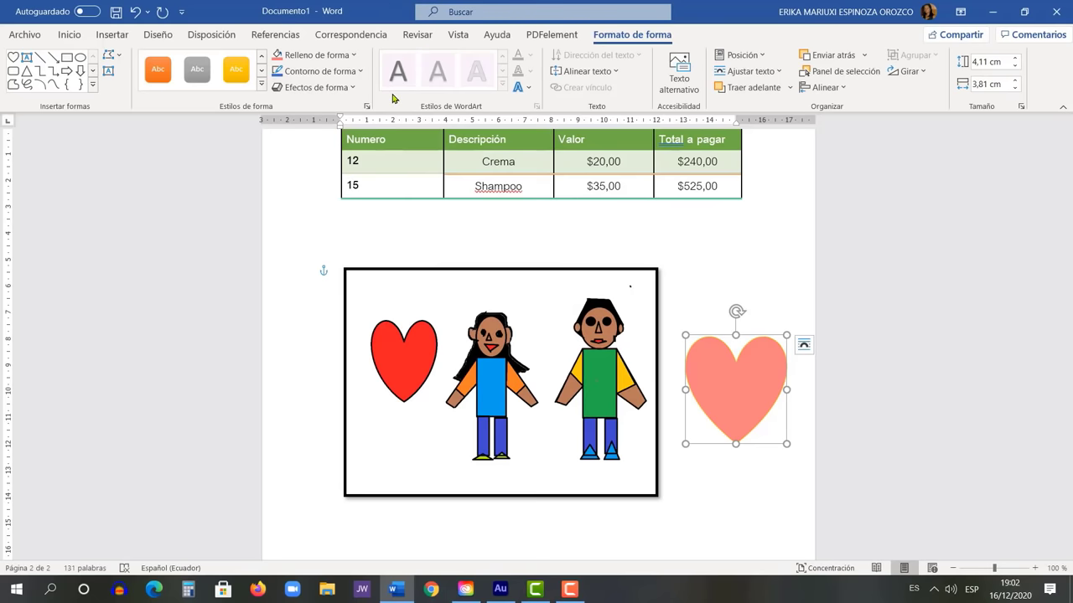
pyautogui.click(330, 72)
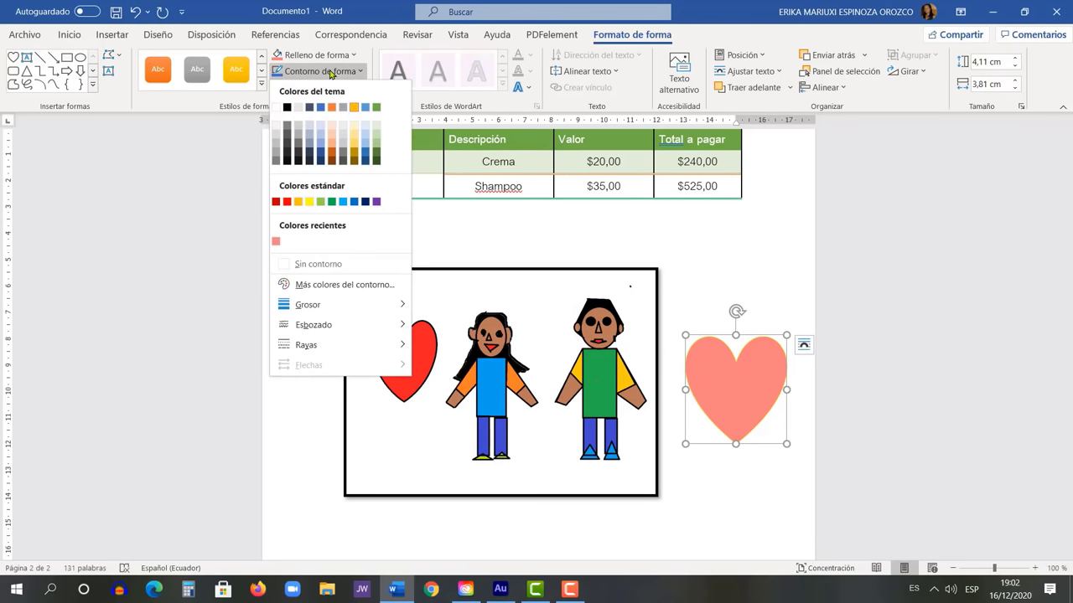